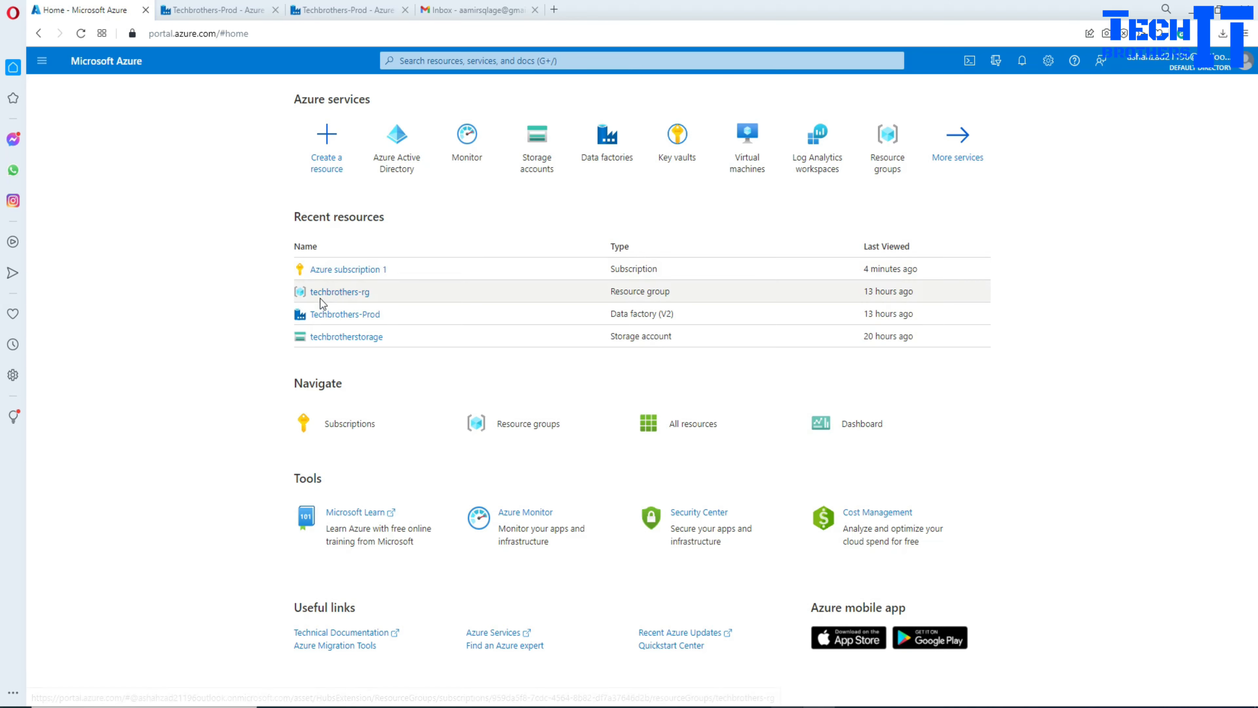
Step: Open Azure subscription 1's IAM role list and search roles for 'data factory'
{"action": "left_click", "coordinate": [336, 270]}
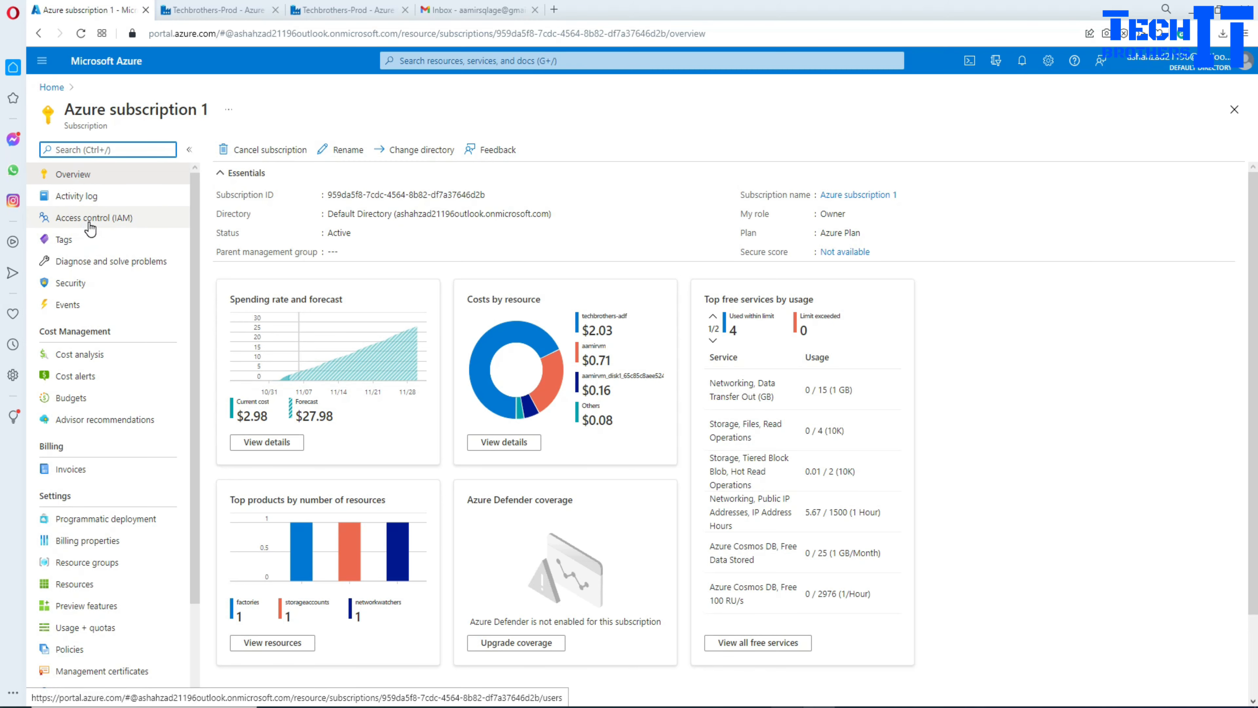
{"action": "left_click", "coordinate": [108, 221]}
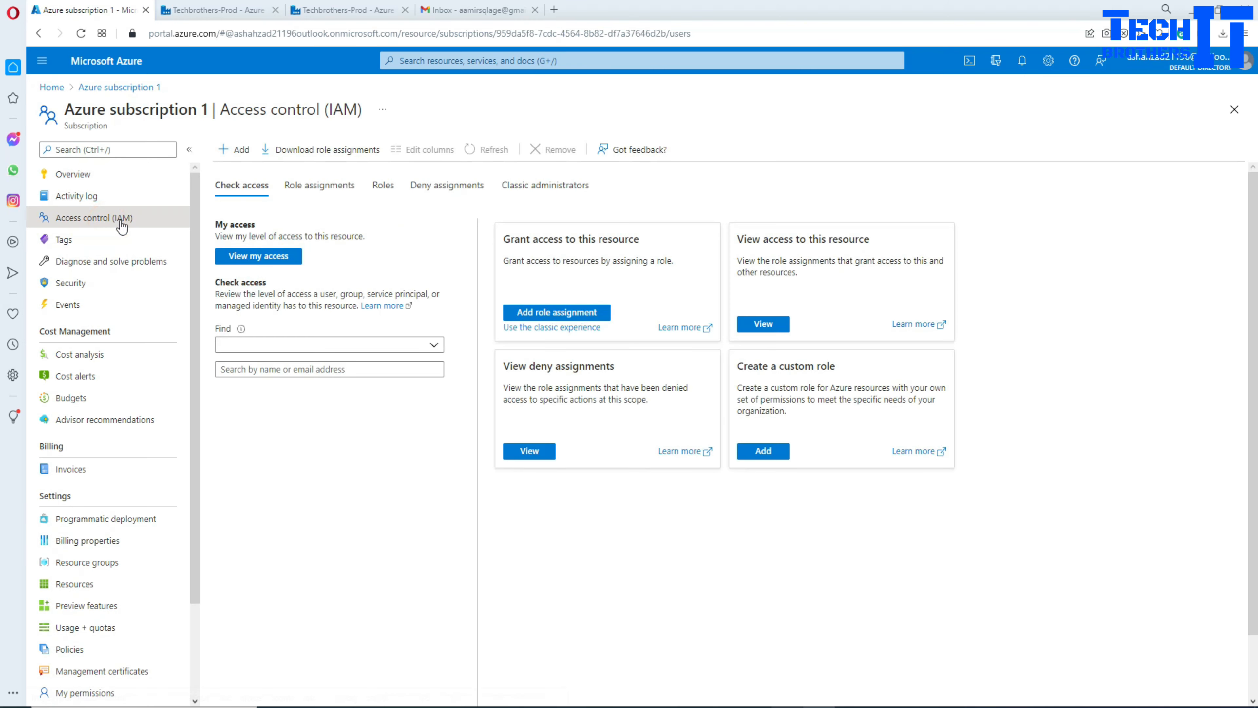
{"action": "left_click", "coordinate": [384, 188]}
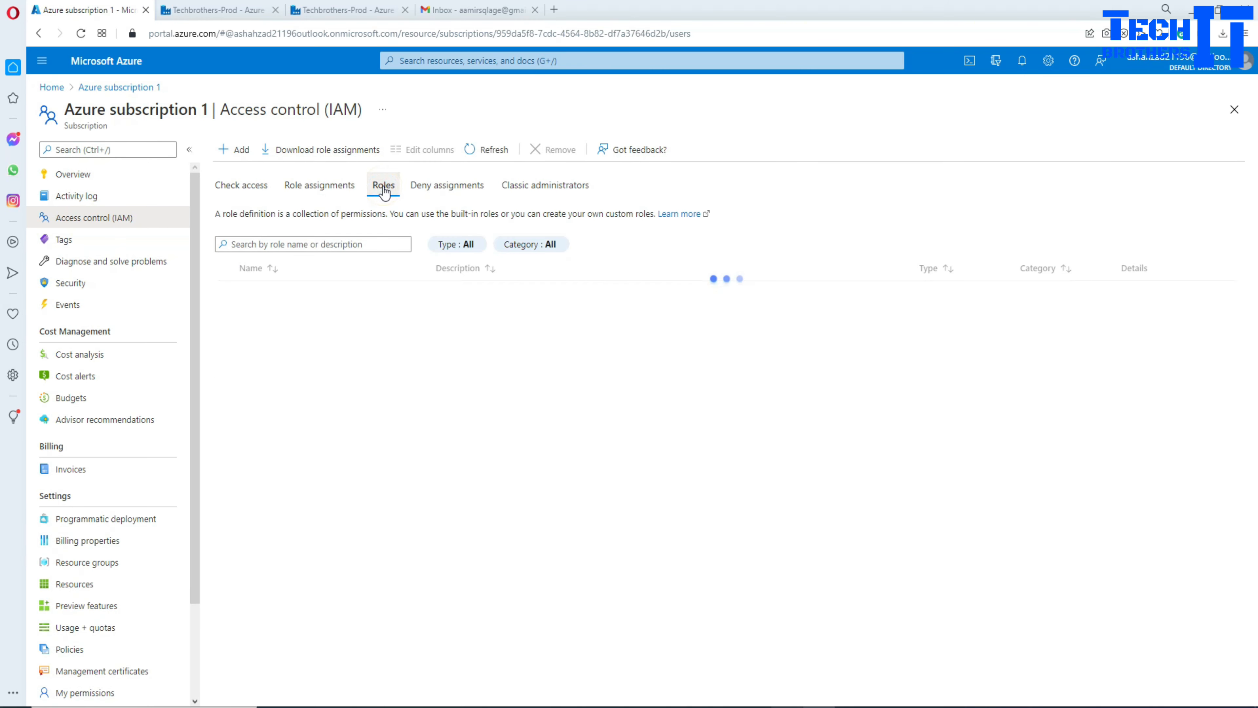
{"action": "left_click", "coordinate": [343, 245]}
{"action": "type", "text": "dat"}
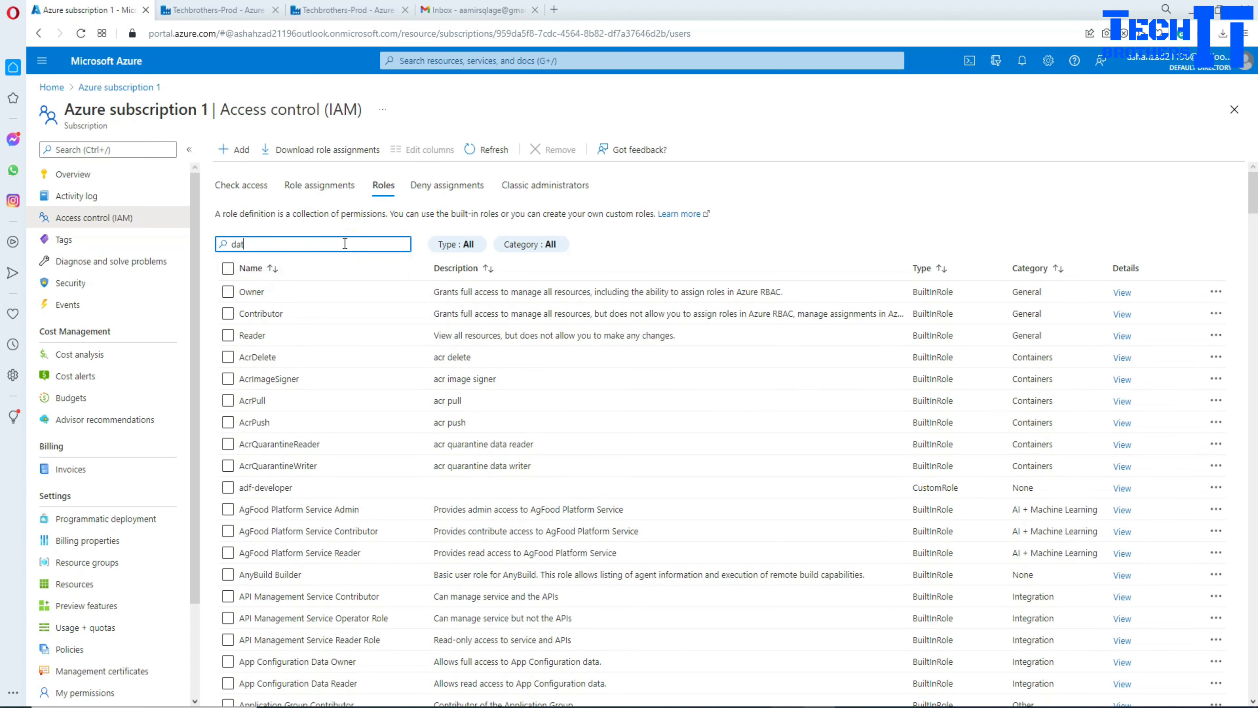
{"action": "type", "text": "a factory"}
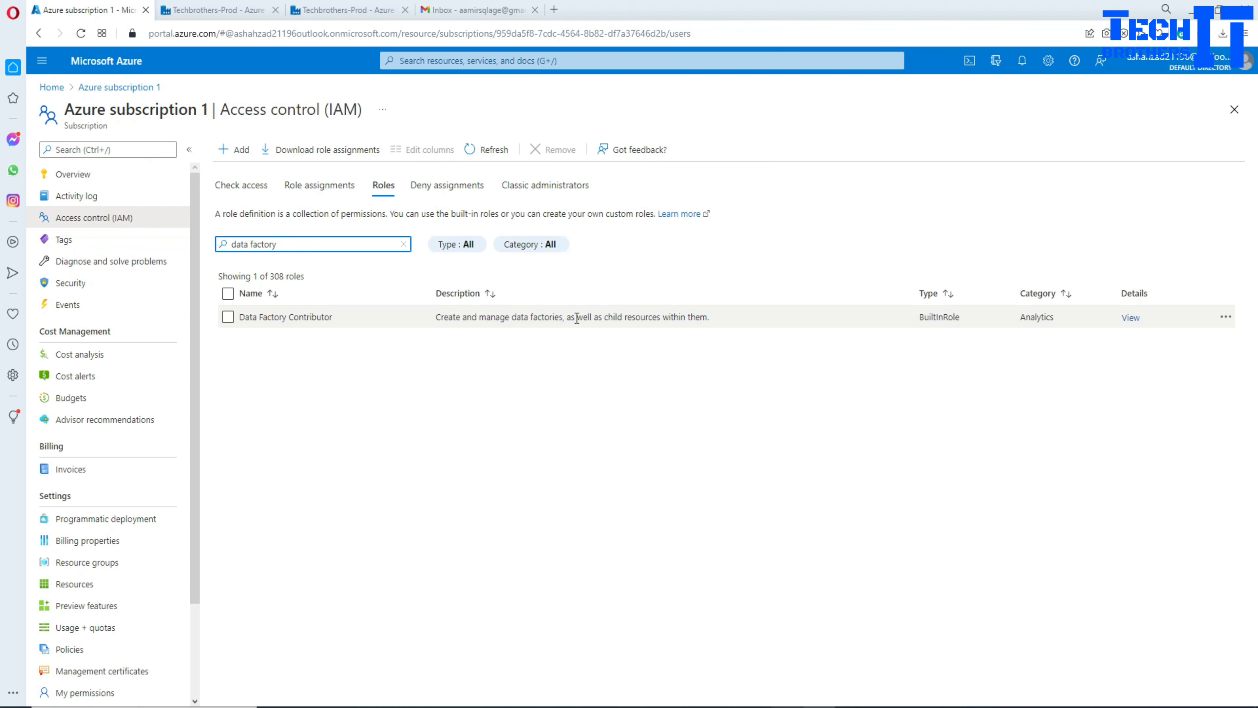
Step: Inspect the Data Factory Contributor role's description, ticking and then unticking it
{"action": "left_click_drag", "start_coordinate": [713, 321], "coordinate": [432, 320]}
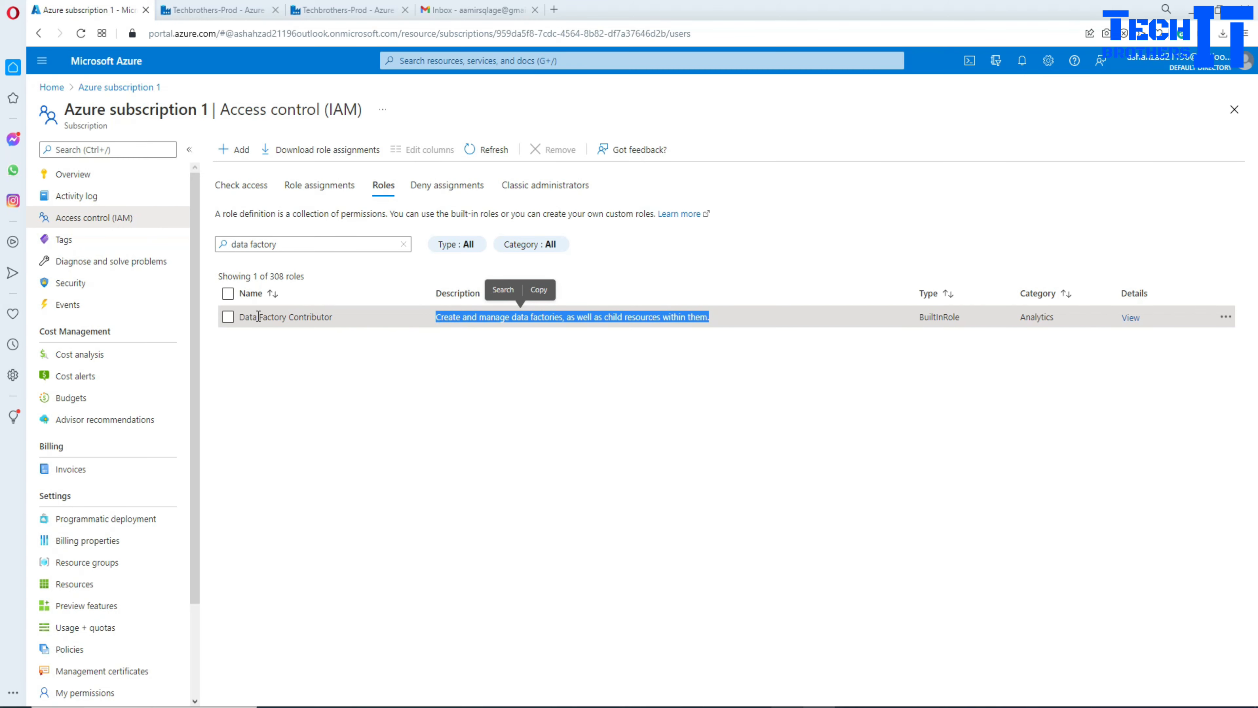
{"action": "left_click", "coordinate": [262, 365]}
{"action": "left_click", "coordinate": [228, 317]}
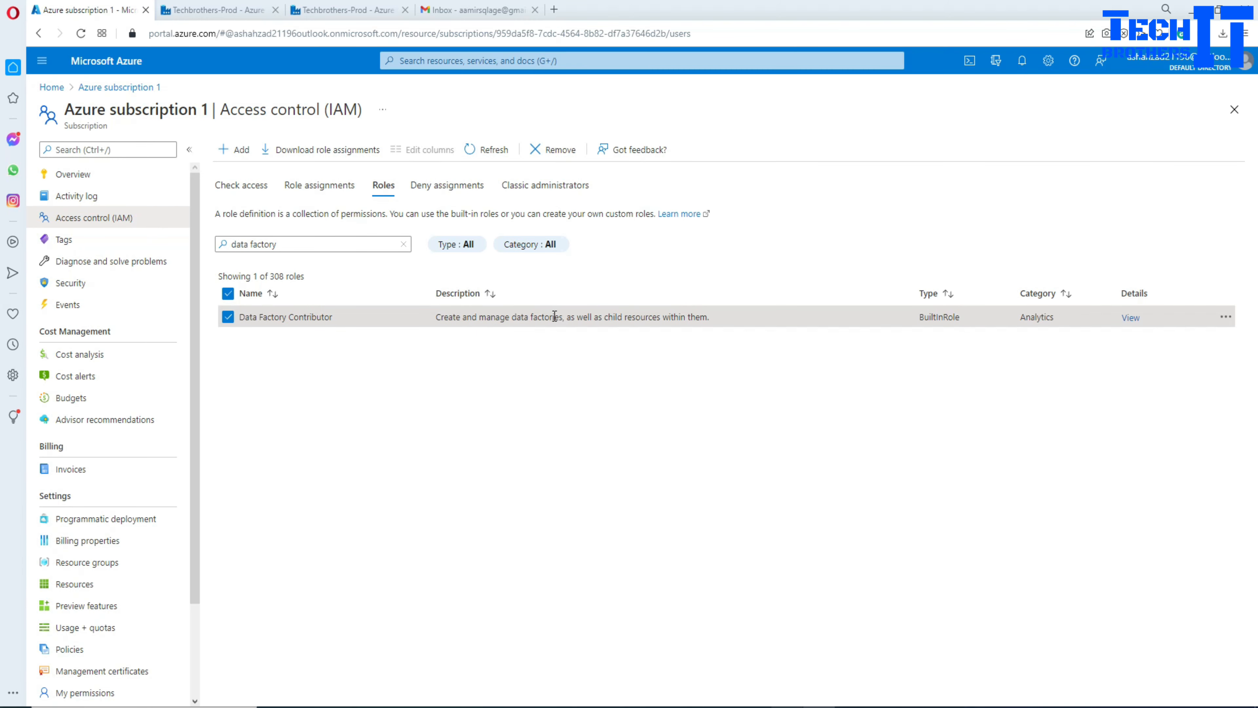
{"action": "left_click_drag", "start_coordinate": [564, 321], "coordinate": [719, 332]}
{"action": "left_click", "coordinate": [586, 319]}
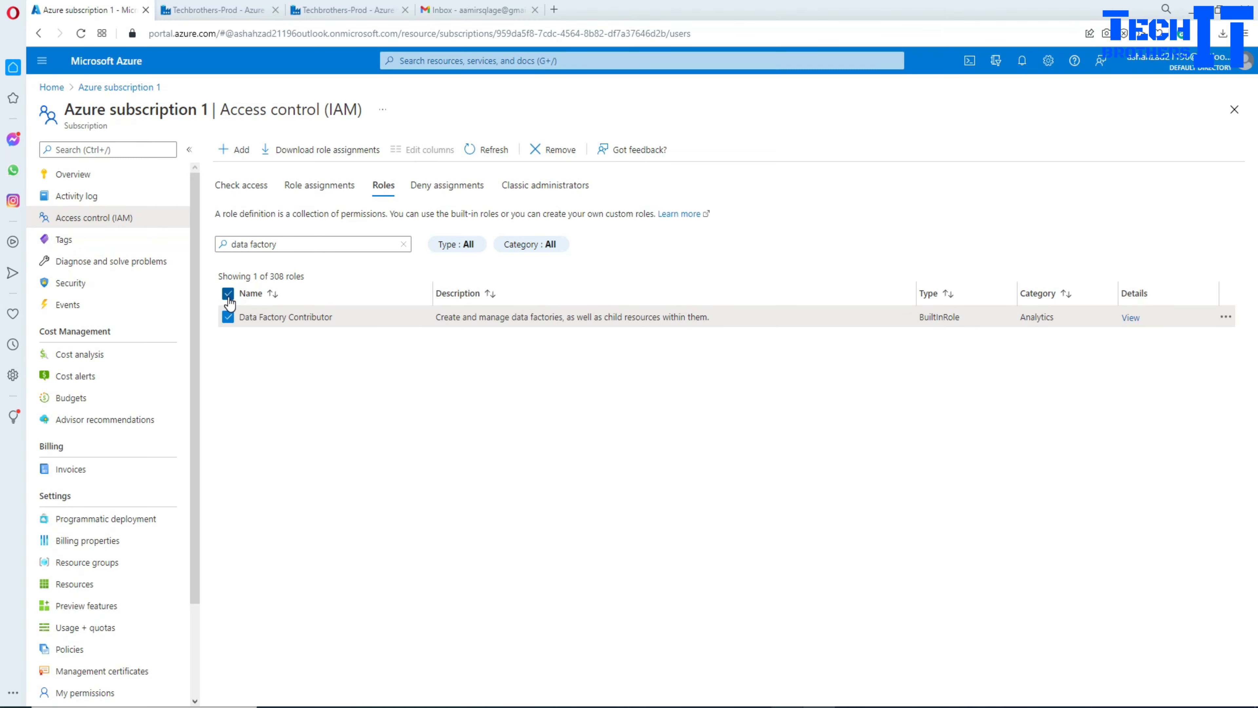
{"action": "left_click", "coordinate": [228, 317]}
Step: Search for 'data factory developer', find no match, and return to the subscription overview
{"action": "left_click", "coordinate": [295, 242]}
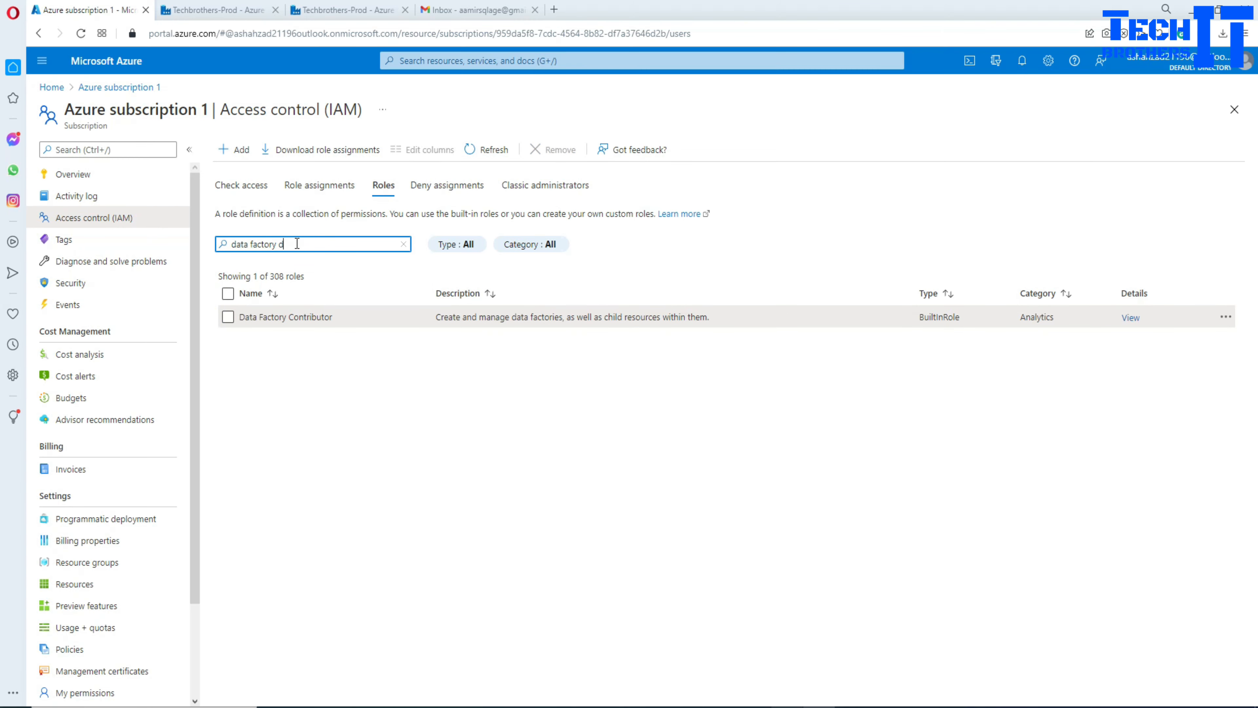
{"action": "type", "text": "developer"}
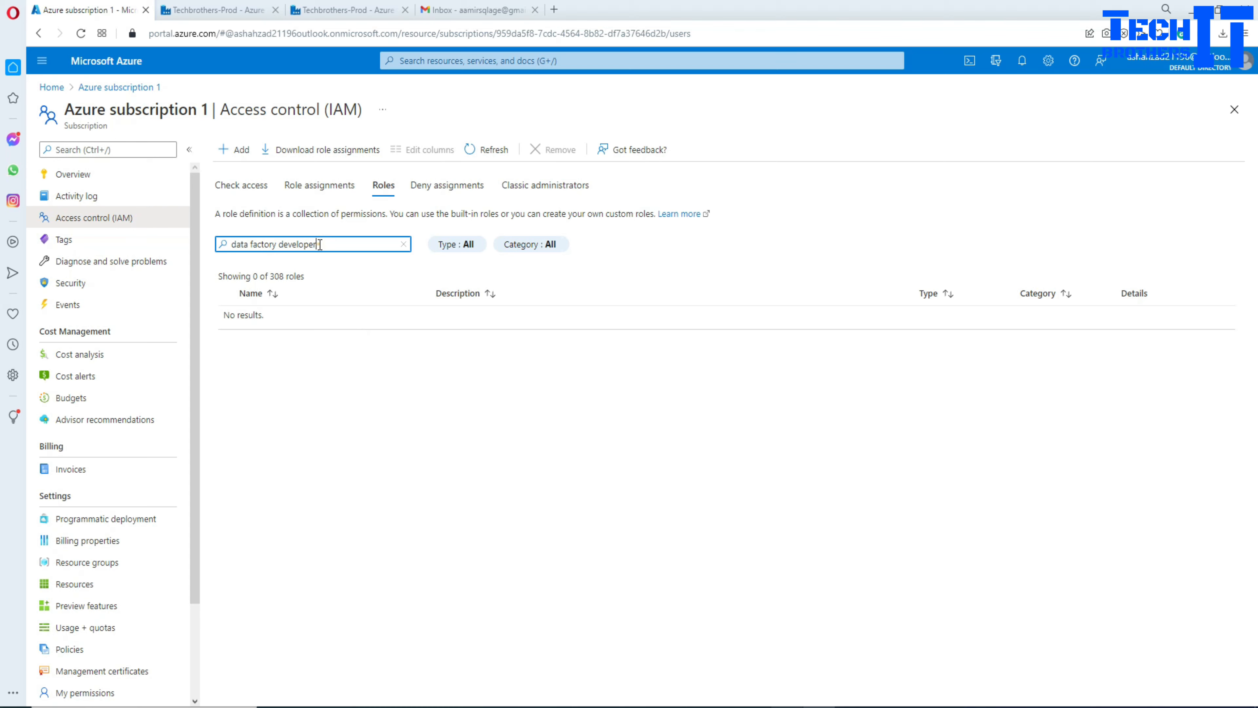
{"action": "left_click_drag", "start_coordinate": [320, 244], "coordinate": [229, 244]}
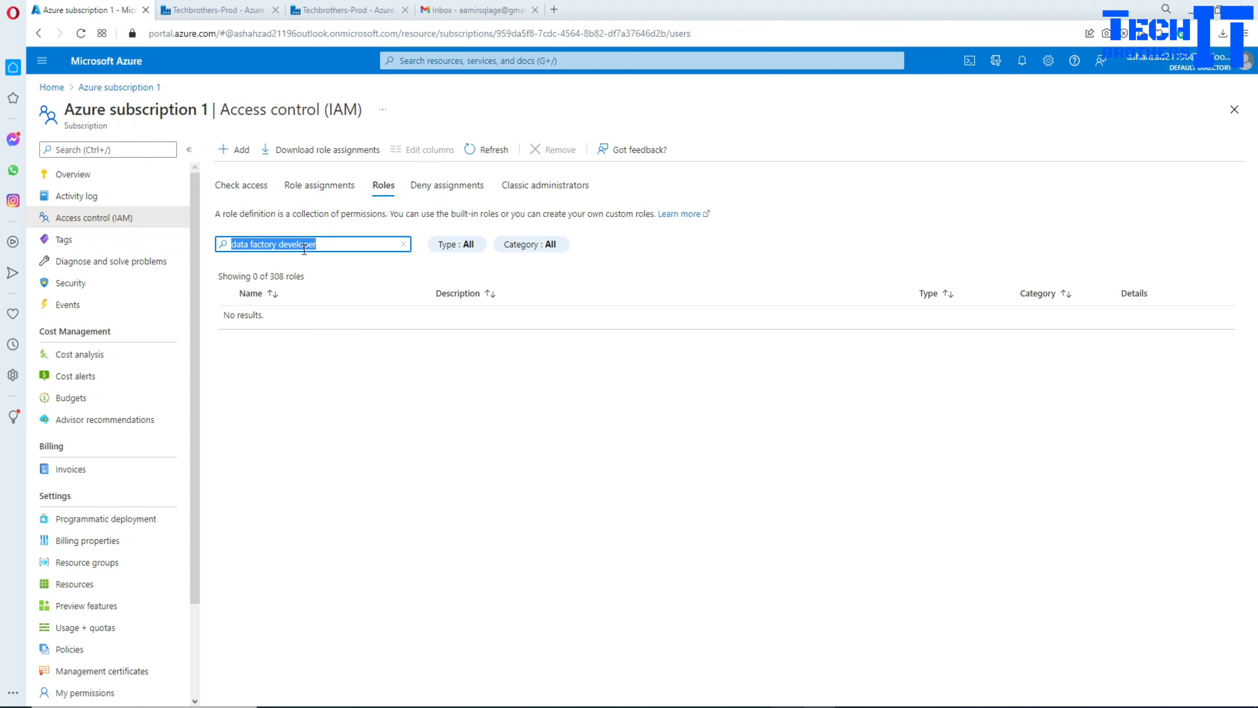
{"action": "key", "text": "Home"}
{"action": "left_click", "coordinate": [332, 373]}
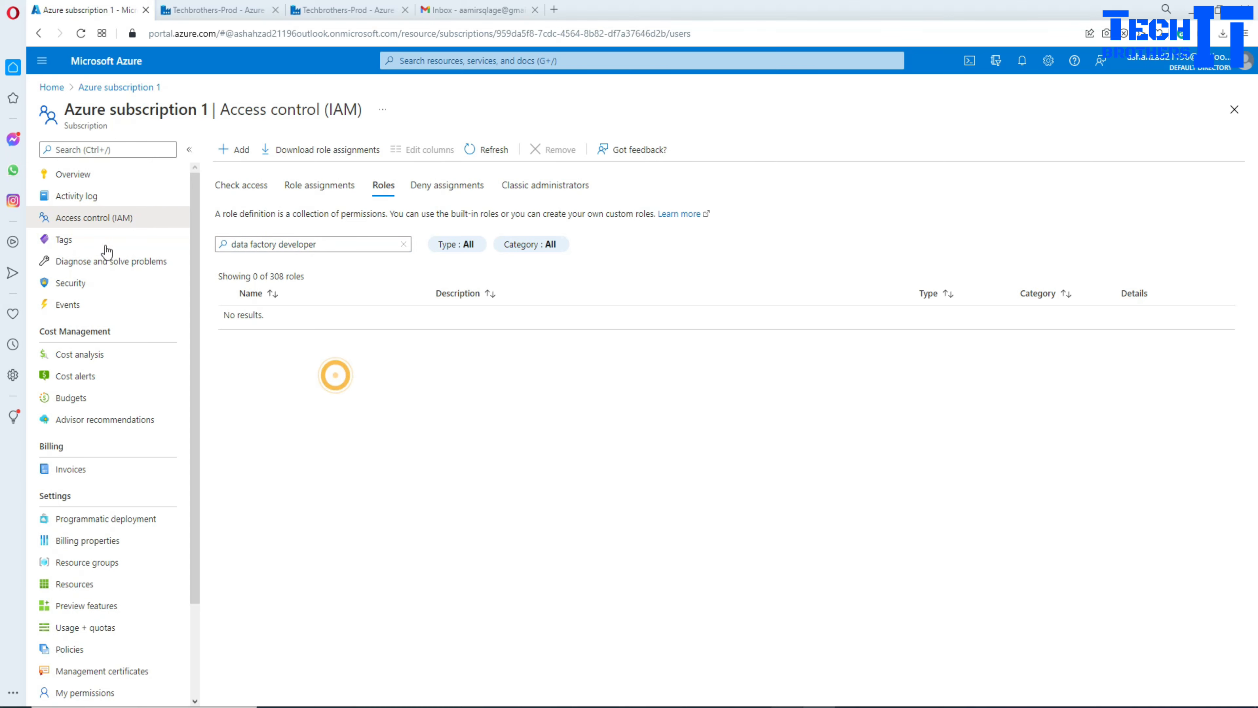
{"action": "left_click", "coordinate": [94, 222]}
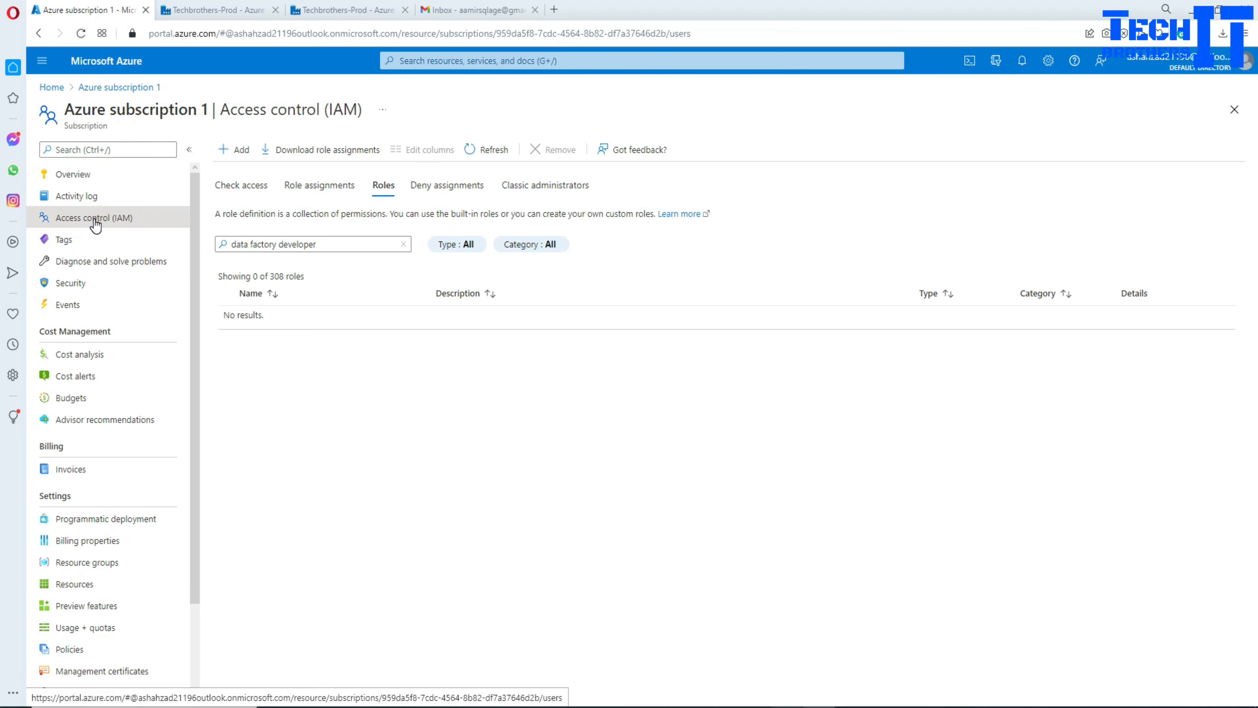
{"action": "left_click", "coordinate": [110, 87]}
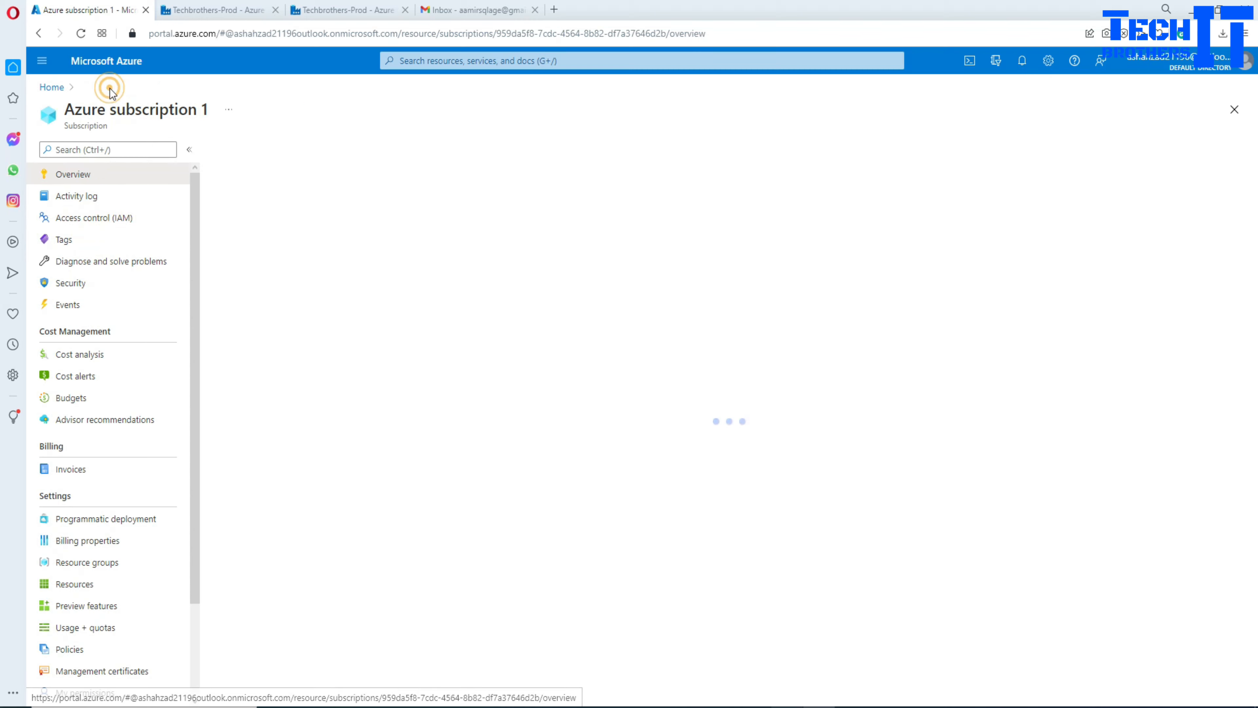
Step: Open subscription 1's Access control (IAM) page, then return to the portal home
{"action": "left_click", "coordinate": [108, 219]}
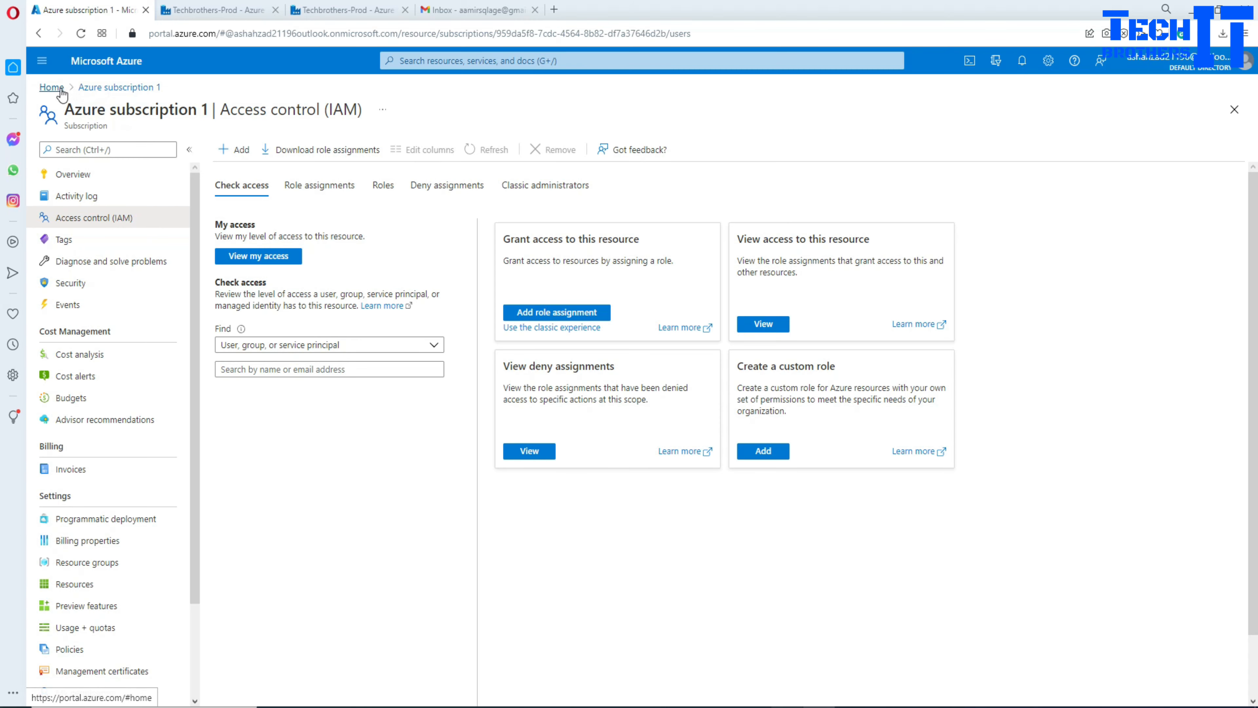
{"action": "left_click", "coordinate": [51, 87]}
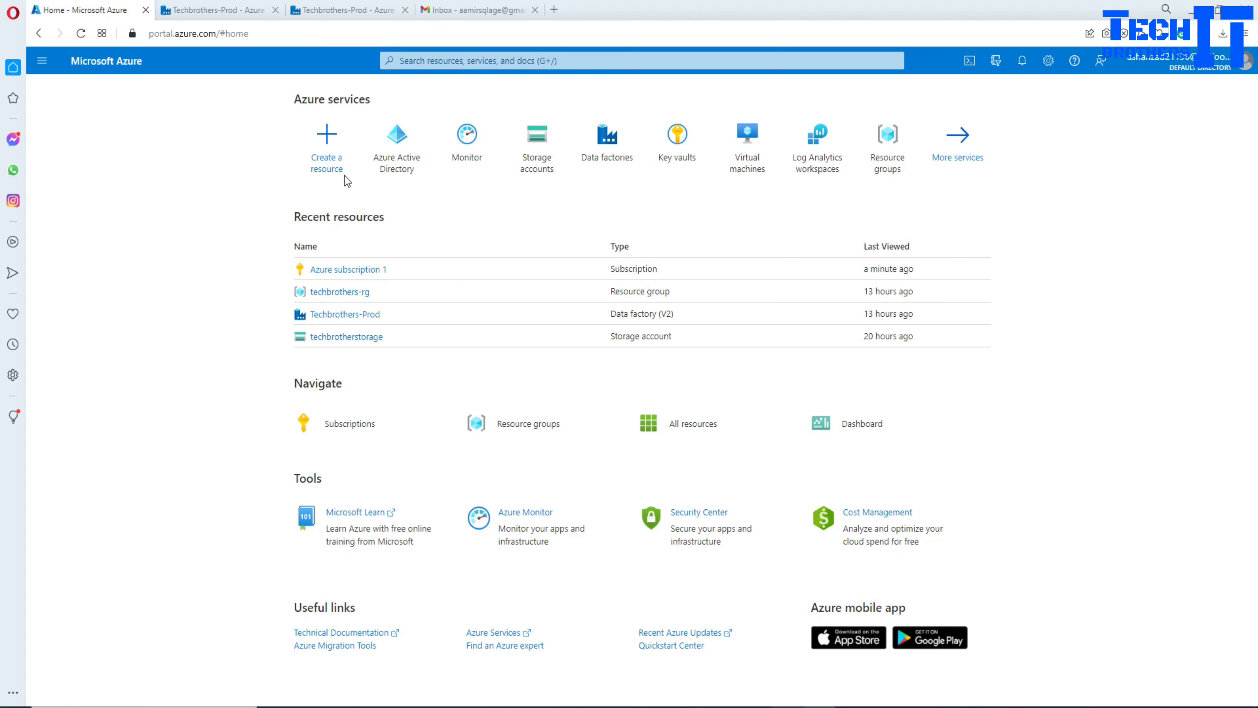
Step: Search the portal for 'azure act', open Azure Active Directory, then go back home
{"action": "mouse_move", "coordinate": [416, 167]}
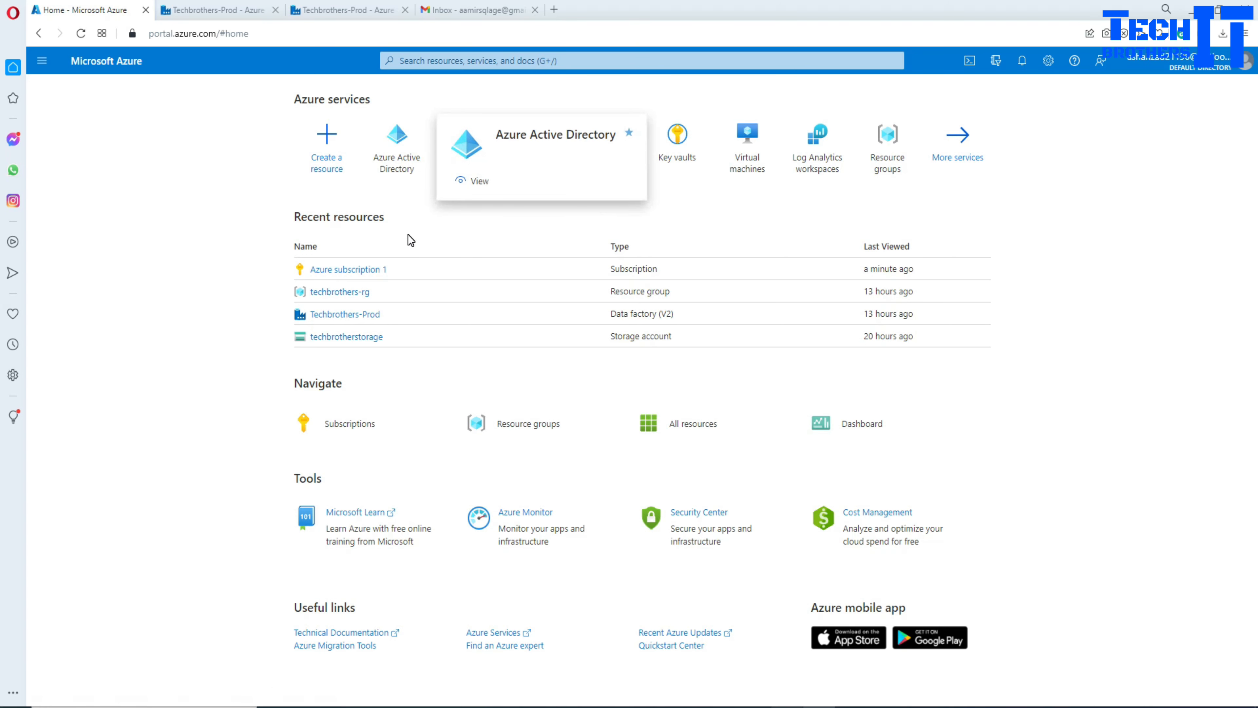
{"action": "left_click", "coordinate": [251, 194]}
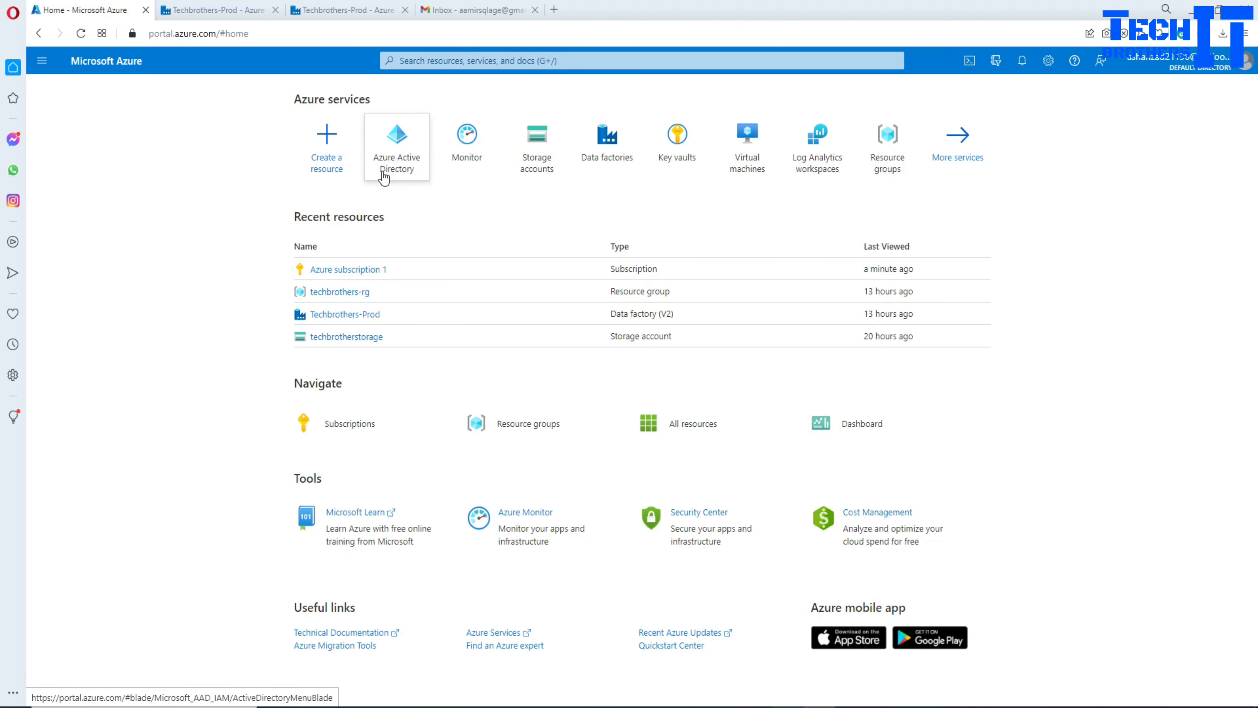
{"action": "left_click", "coordinate": [427, 58]}
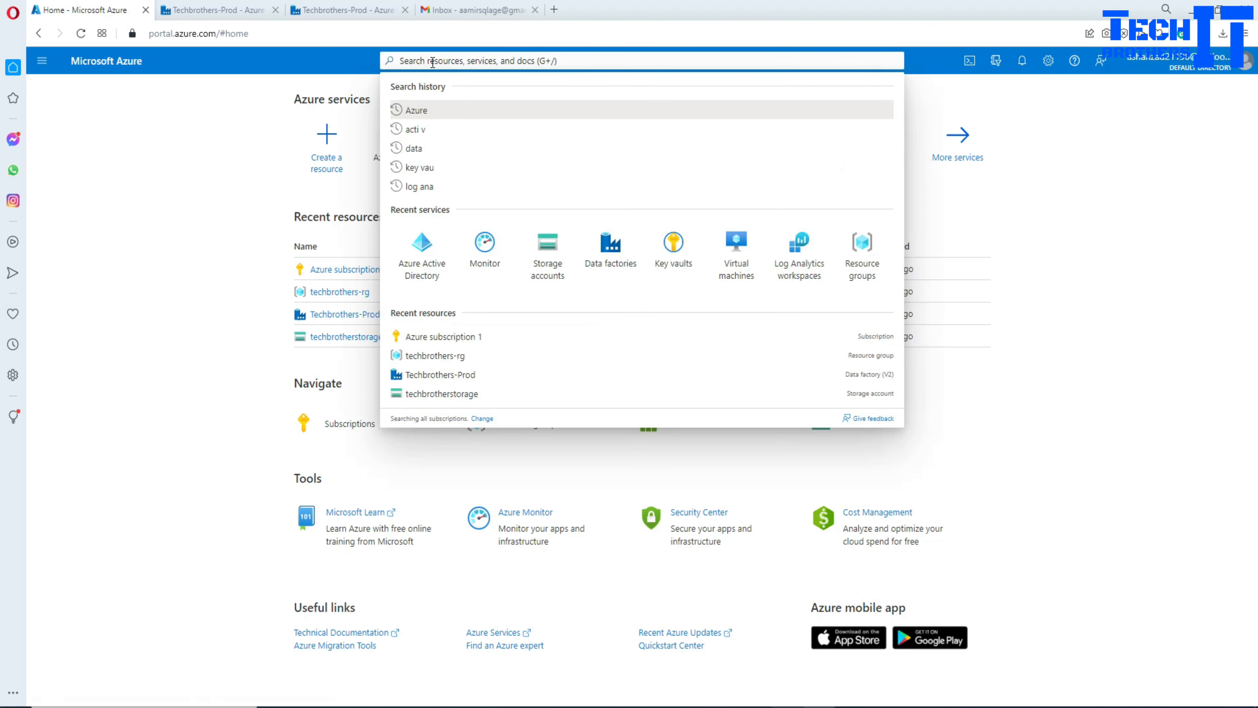
{"action": "type", "text": "azure data"}
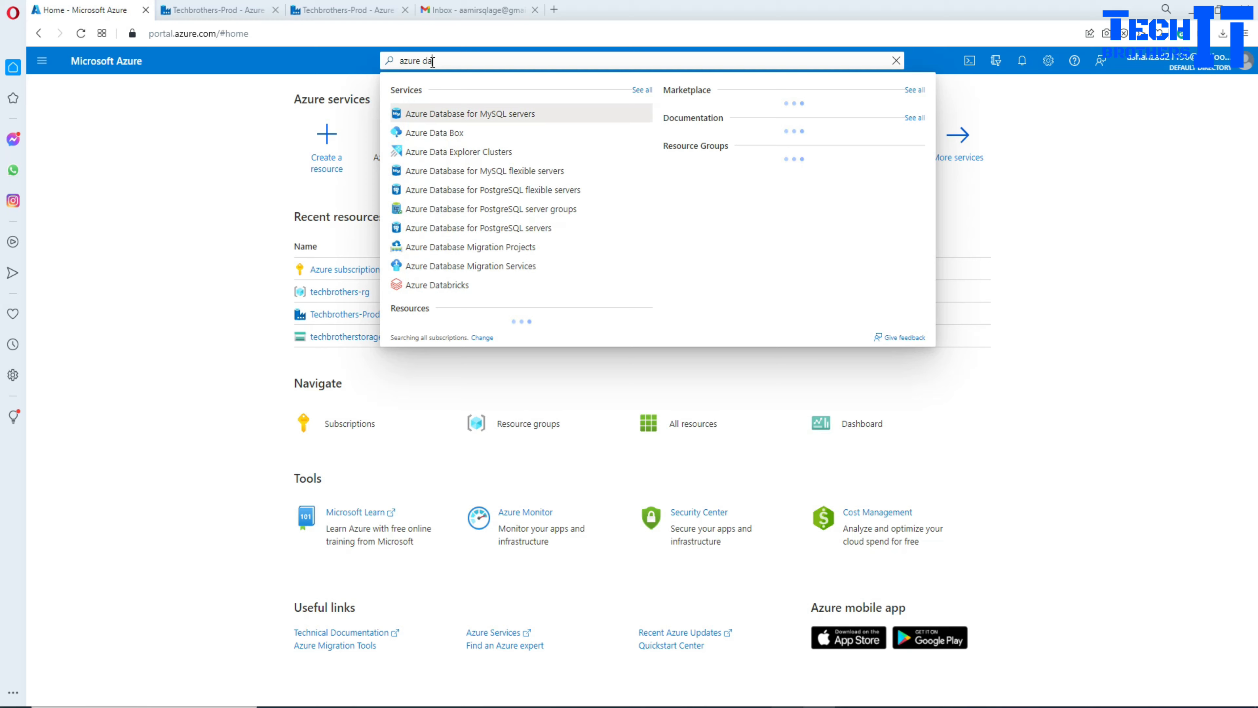
{"action": "key", "text": "BackSpace"}
{"action": "key", "text": "BackSpace"}
{"action": "key", "text": "BackSpace"}
{"action": "key", "text": "BackSpace"}
{"action": "key", "text": "BackSpace"}
{"action": "type", "text": "act"}
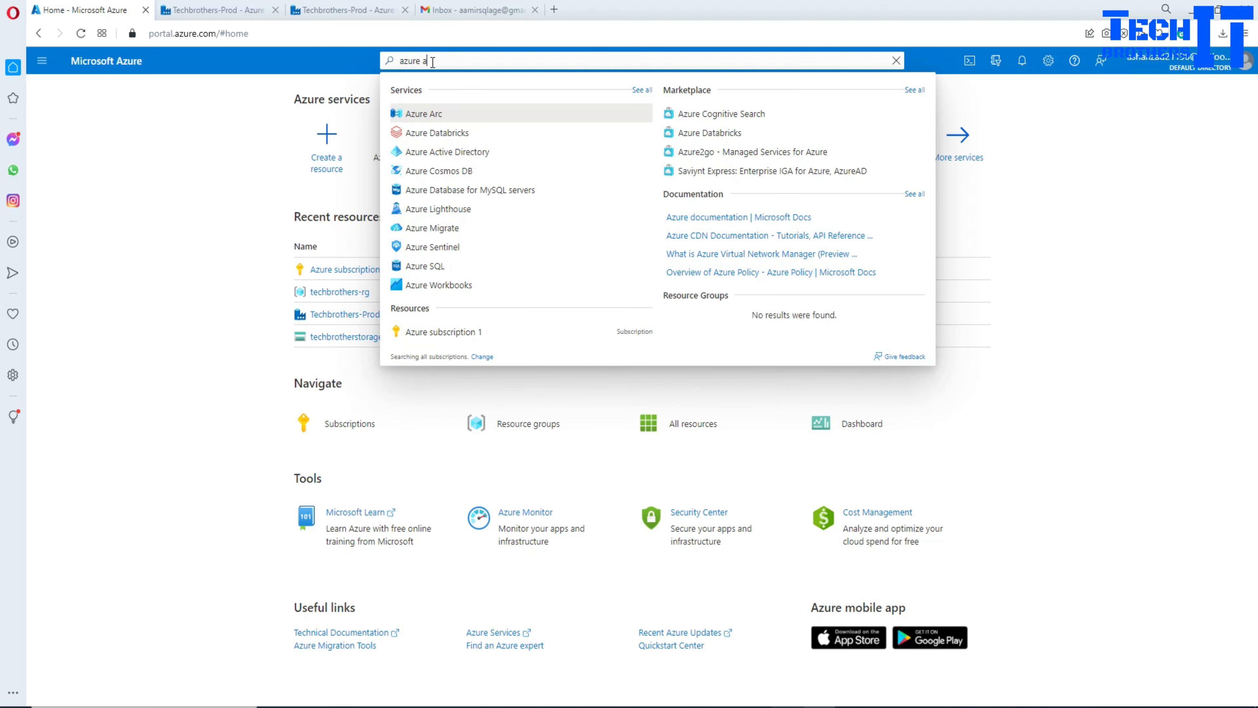
{"action": "left_click", "coordinate": [454, 113]}
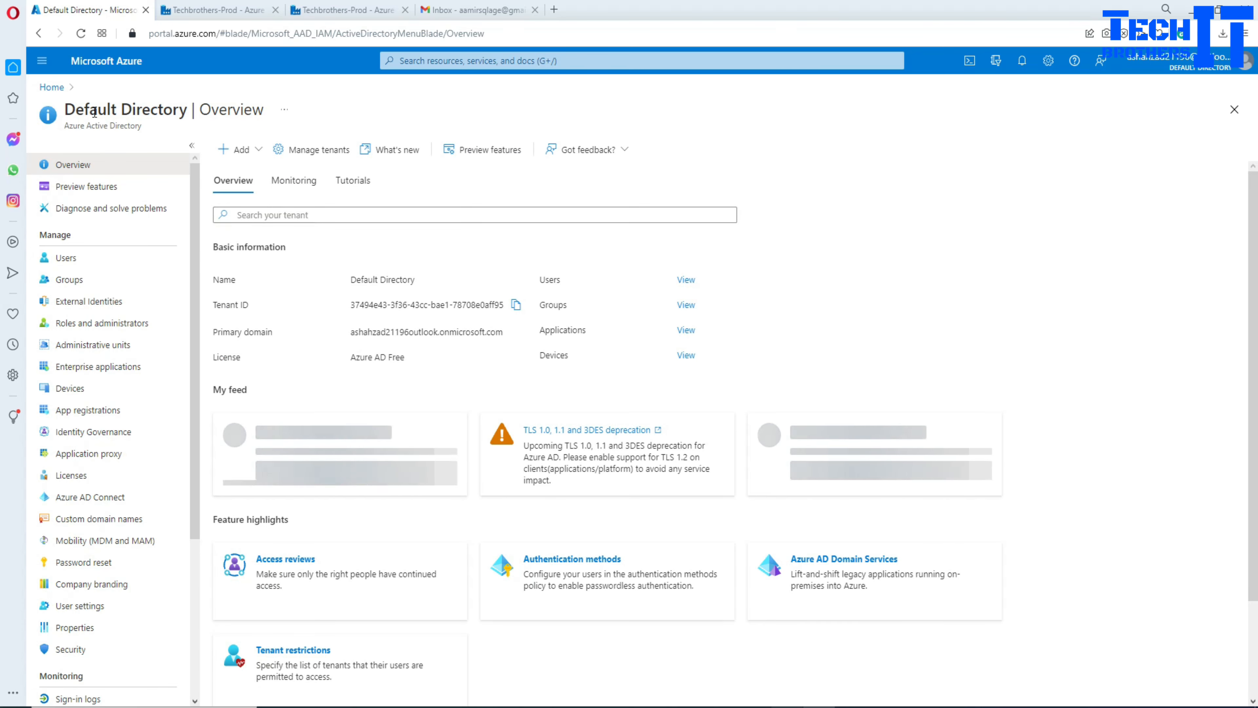
{"action": "left_click", "coordinate": [52, 87]}
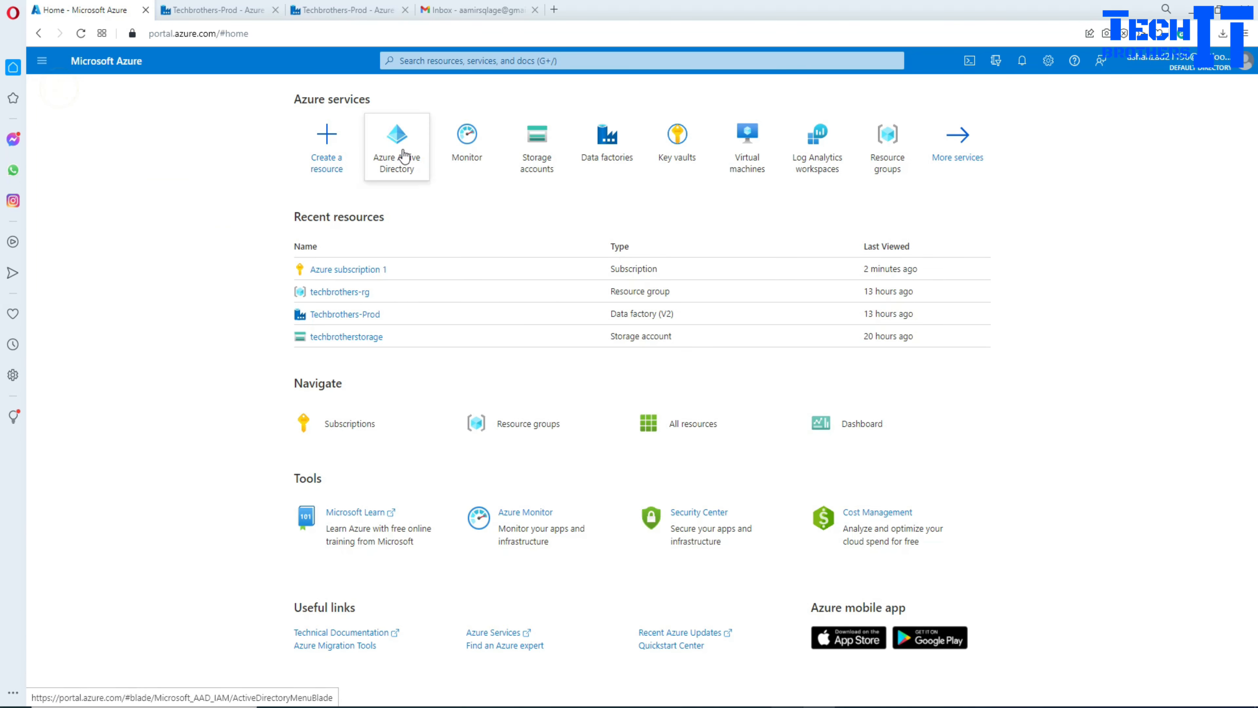
Step: Search 'azure active' and open Azure Active Directory's Default Directory overview
{"action": "left_click", "coordinate": [447, 60]}
{"action": "type", "text": "azure "}
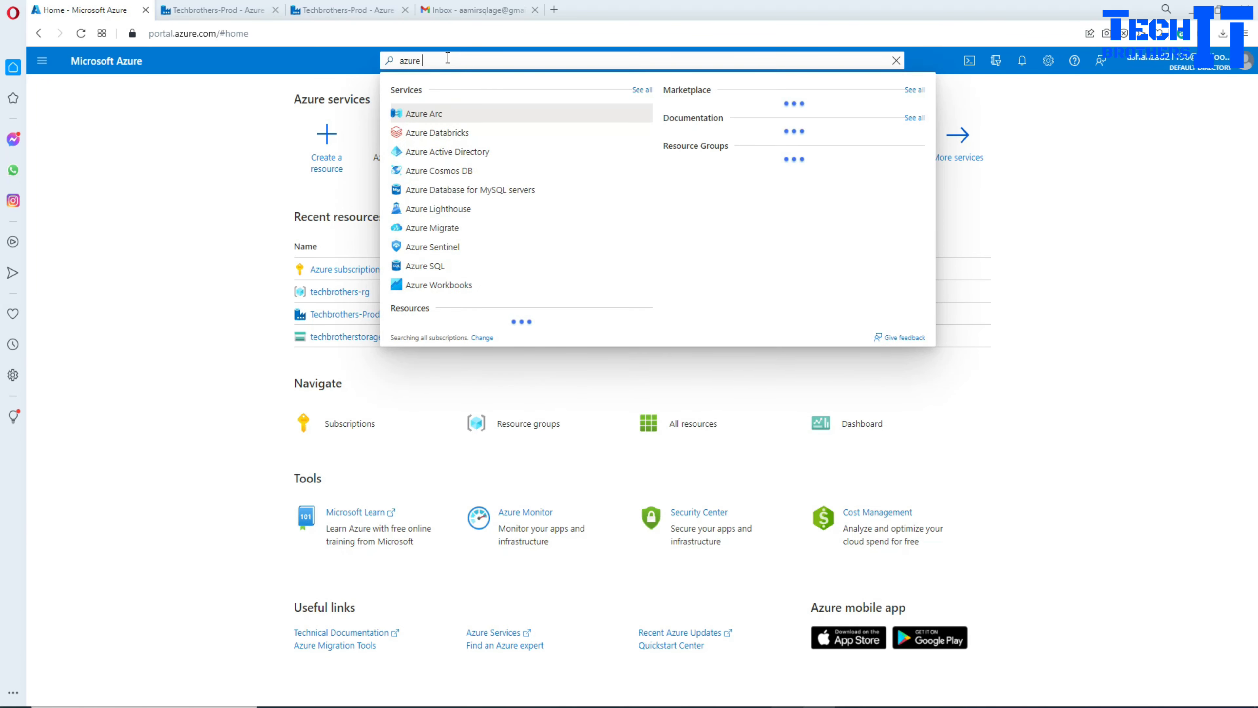
{"action": "type", "text": "active"}
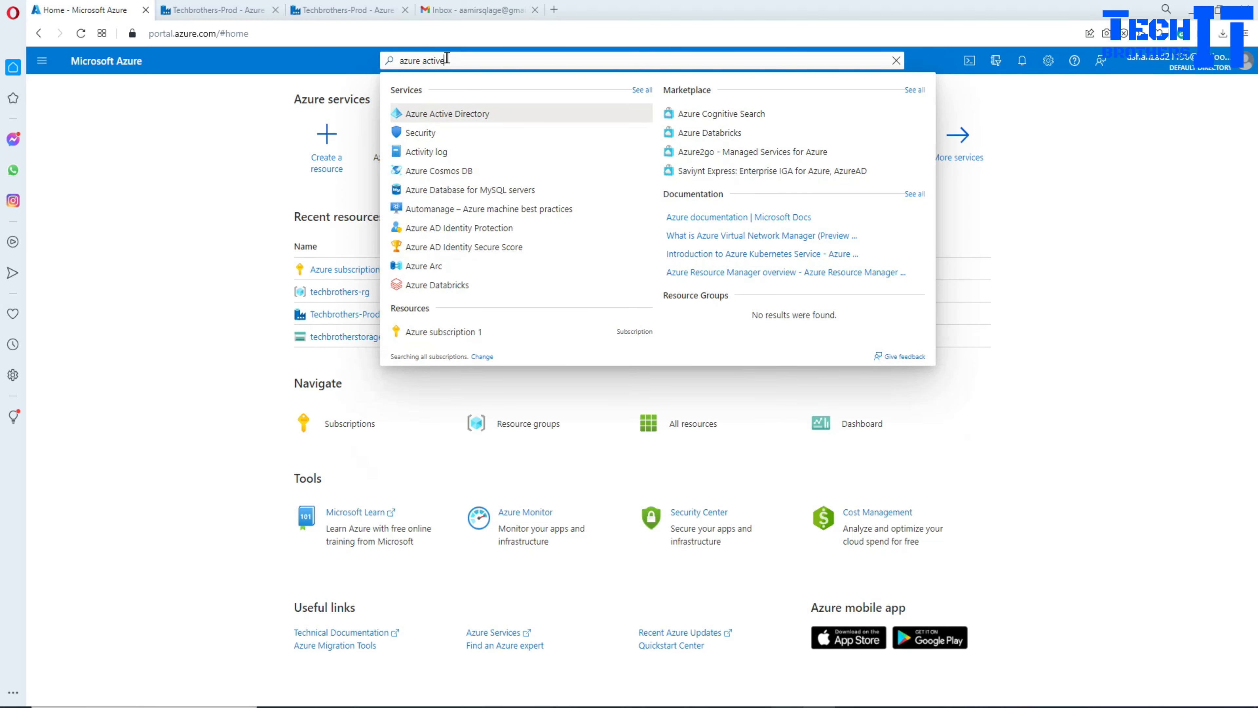
{"action": "left_click", "coordinate": [442, 115]}
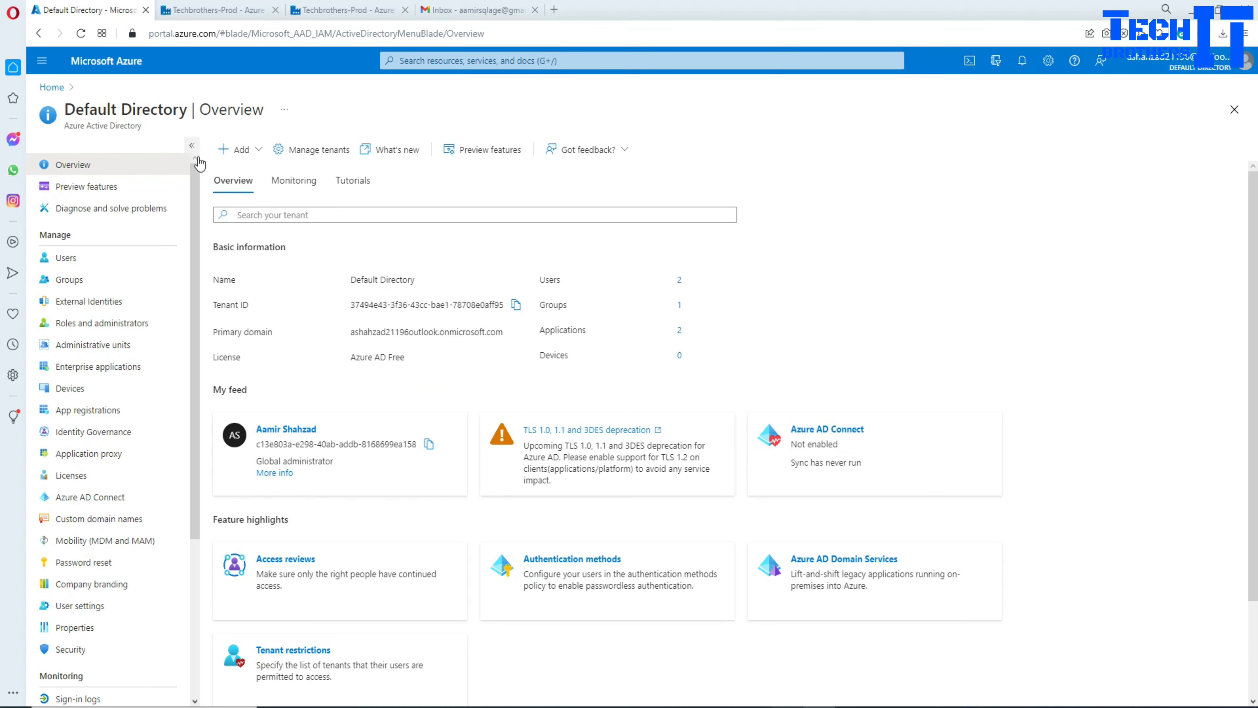
{"action": "left_click", "coordinate": [231, 157]}
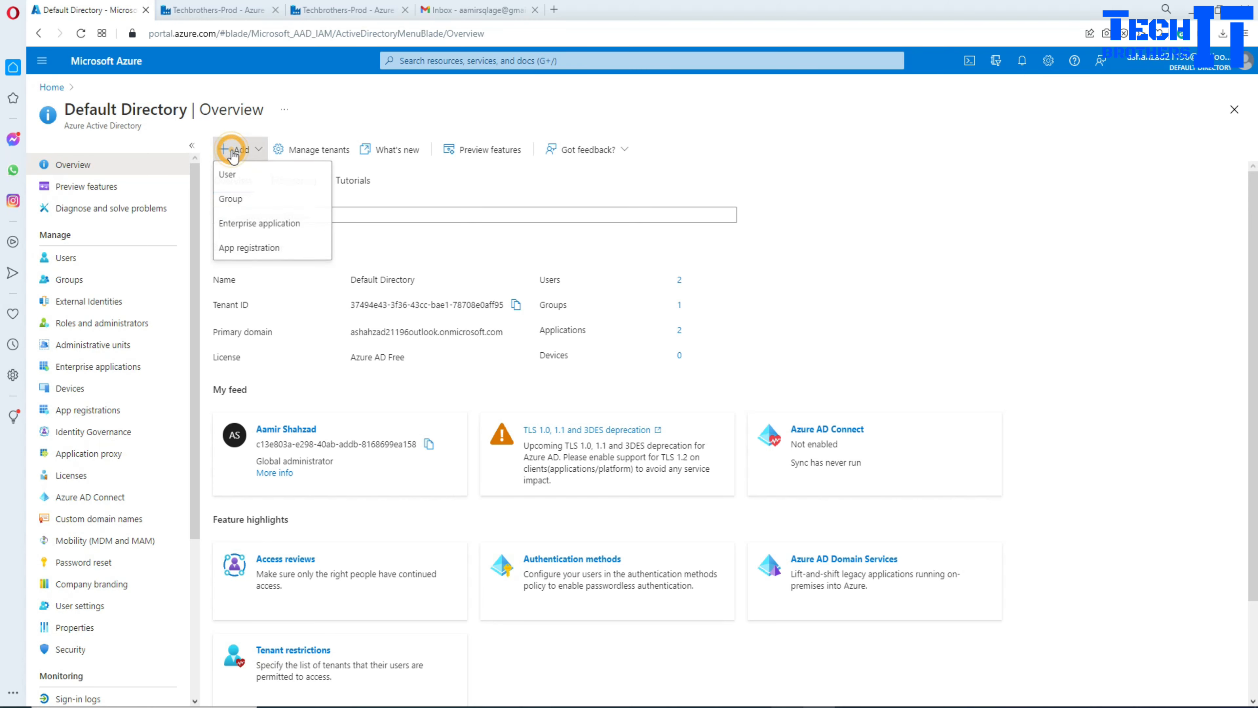
Step: Start a guest user invitation and enter the guest's name, e-mail, first and last names
{"action": "left_click", "coordinate": [243, 176]}
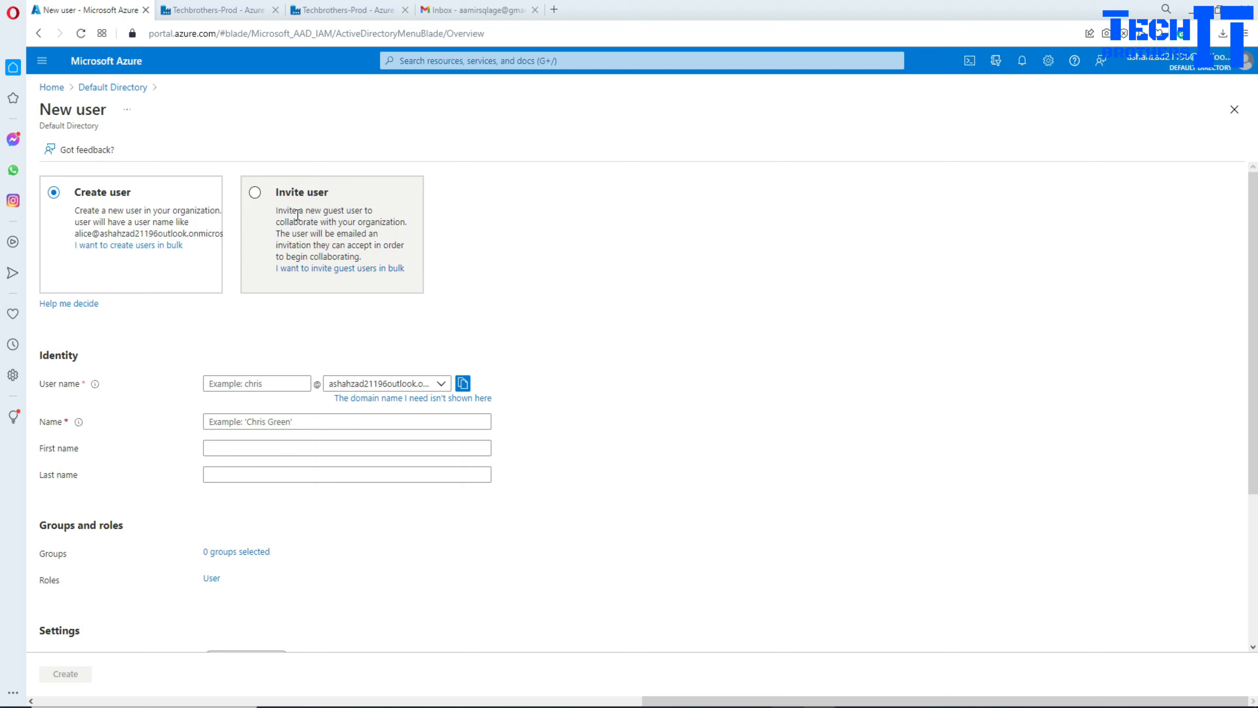
{"action": "left_click", "coordinate": [255, 193]}
{"action": "left_click", "coordinate": [268, 383]}
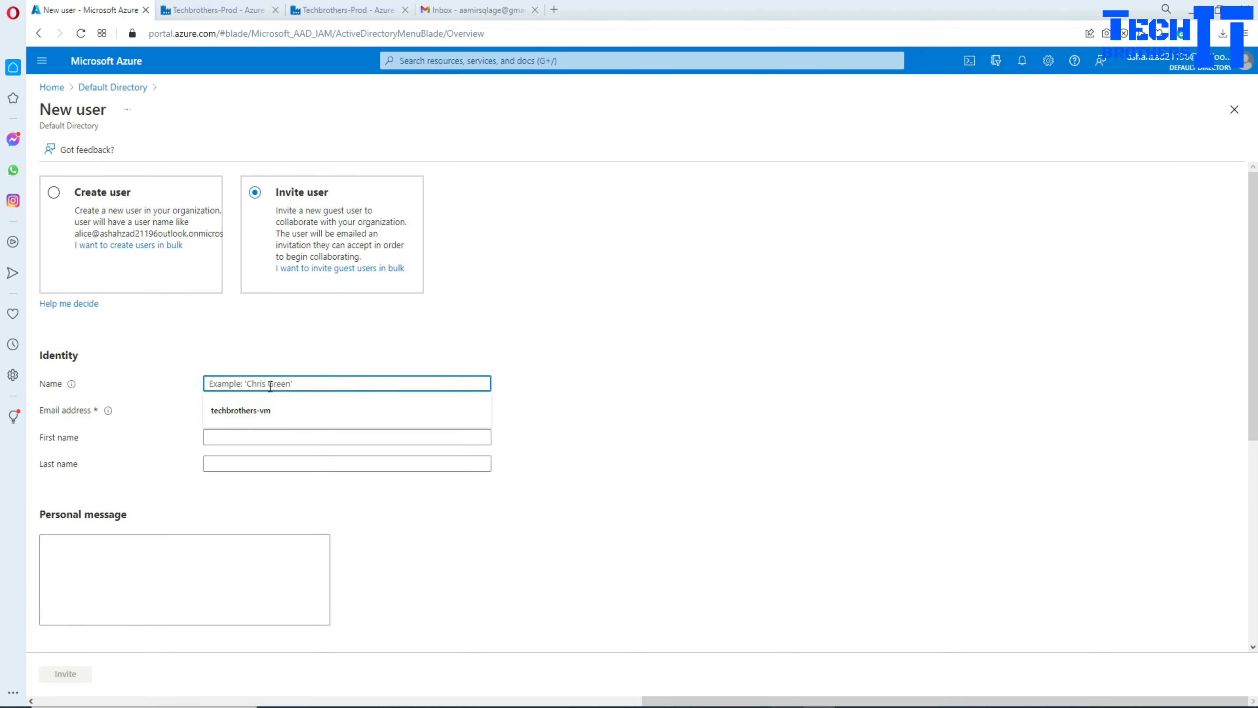
{"action": "type", "text": "Tbuser"}
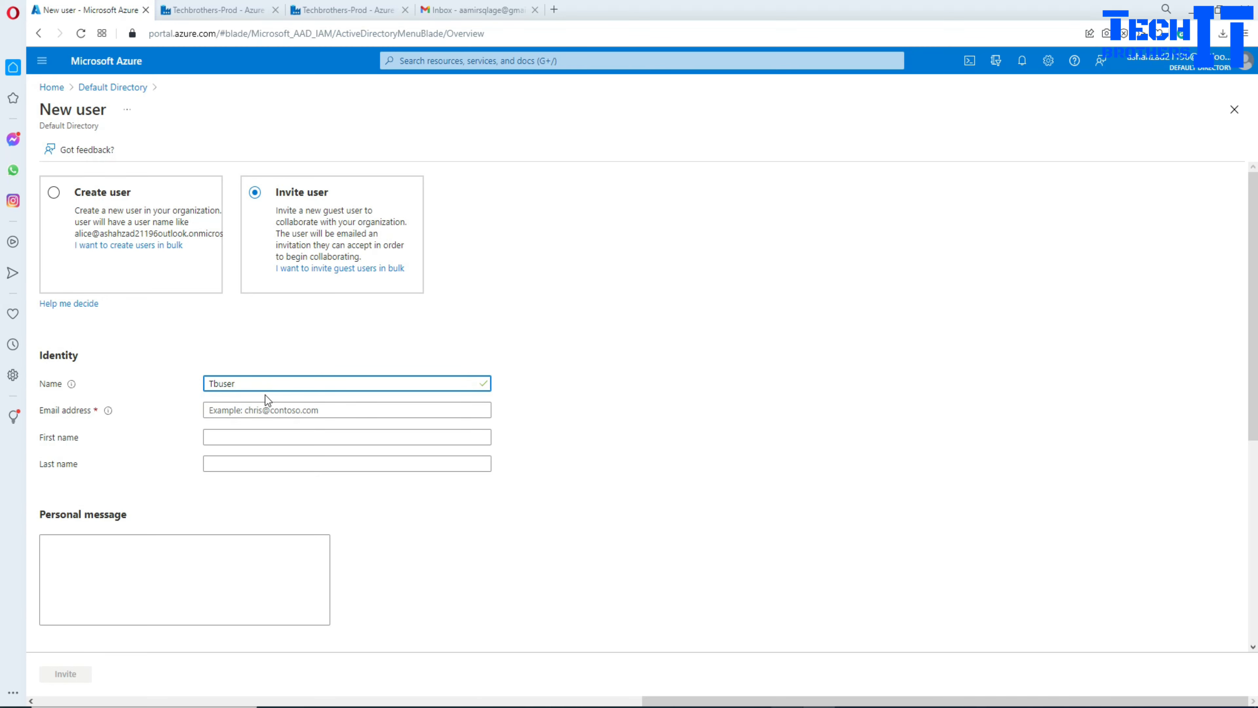
{"action": "left_click", "coordinate": [264, 410]}
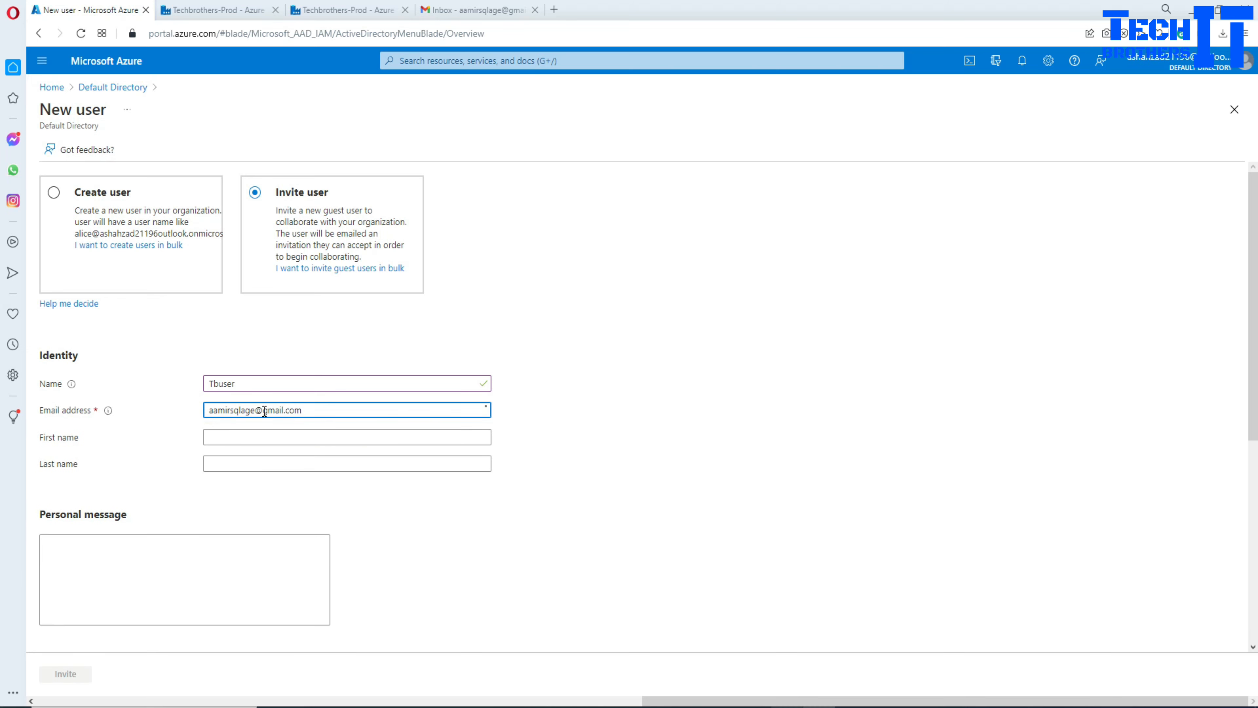
{"action": "left_click", "coordinate": [233, 437]}
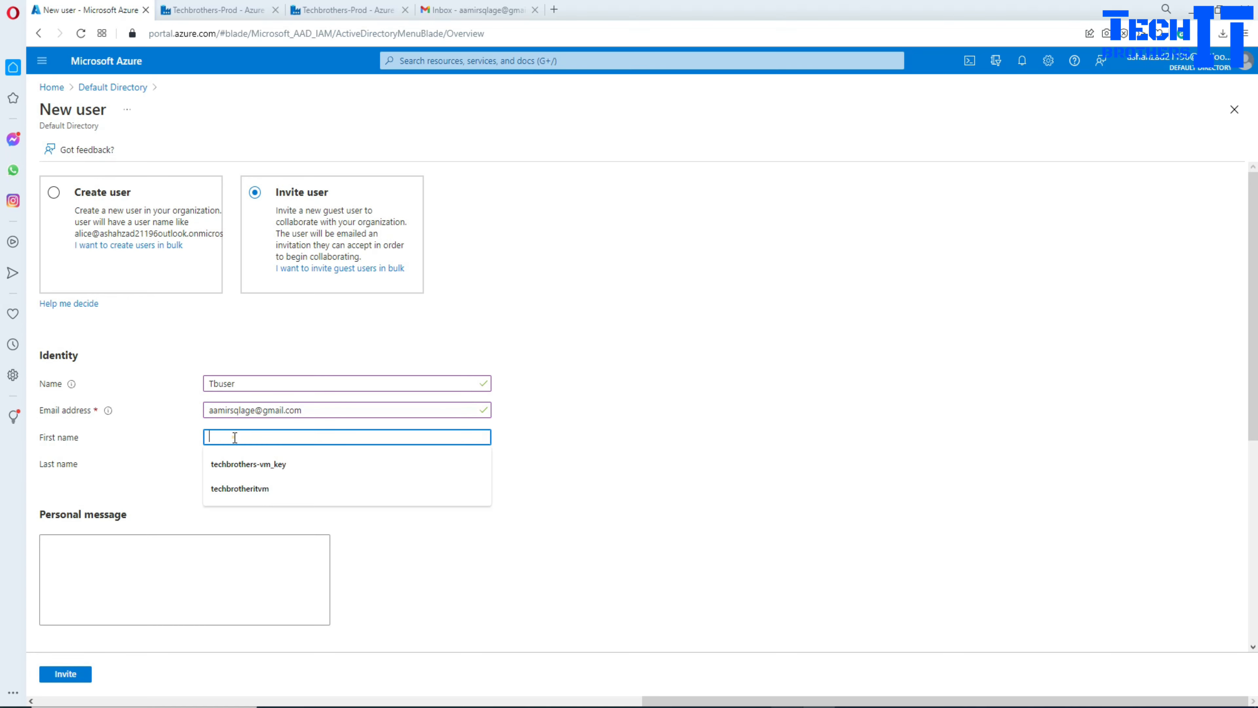
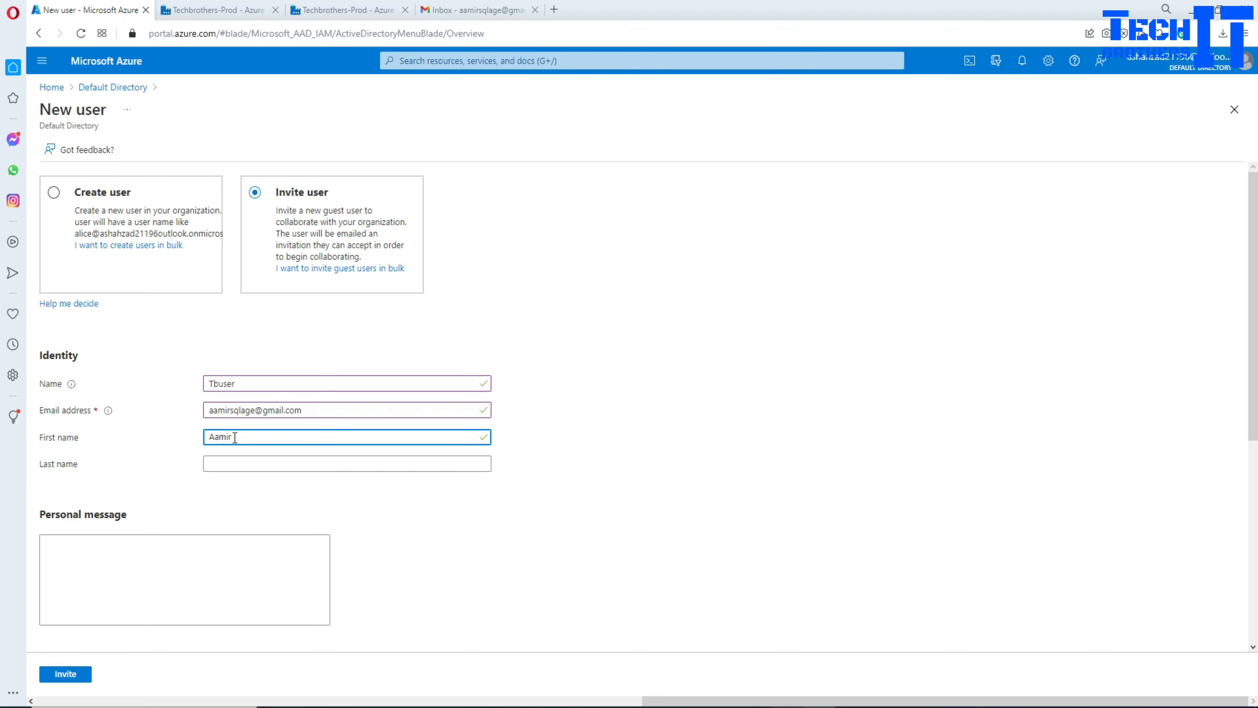
{"action": "left_click", "coordinate": [226, 465]}
{"action": "type", "text": "Shahzad"}
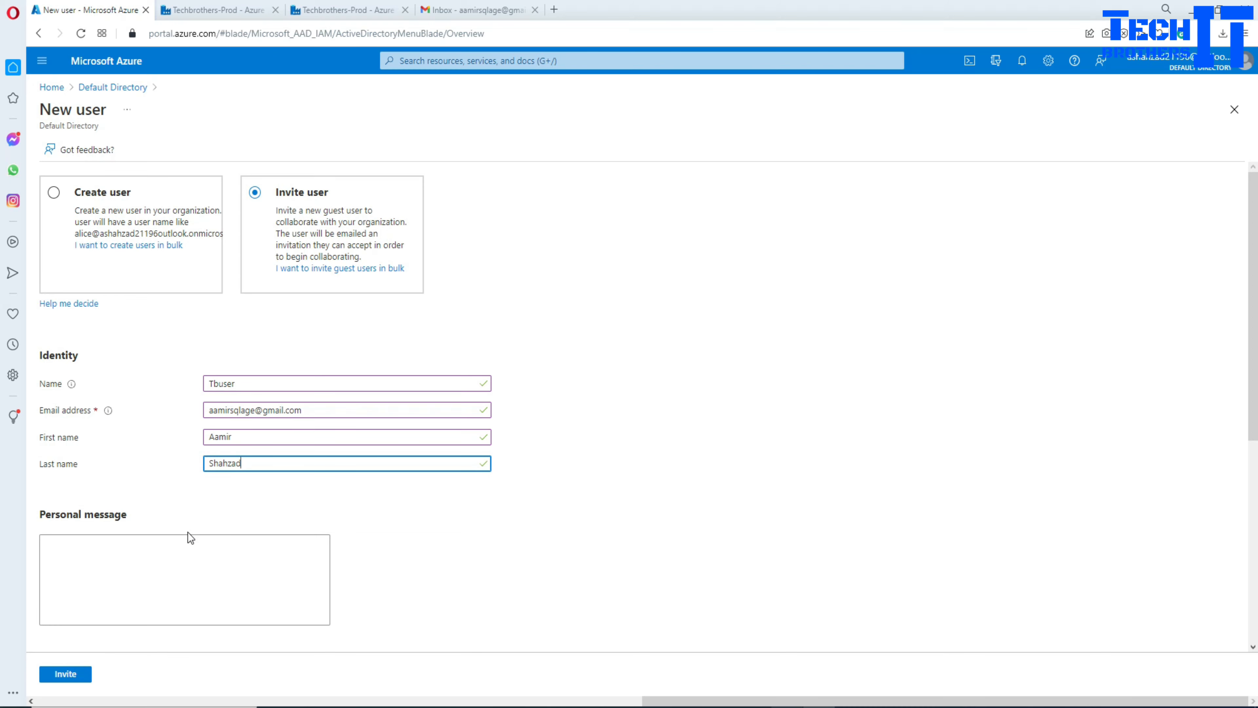
Step: Send the guest invitation and check the Gmail inbox for it
{"action": "scroll", "coordinate": [124, 555], "scroll_direction": "down", "scroll_amount": 4}
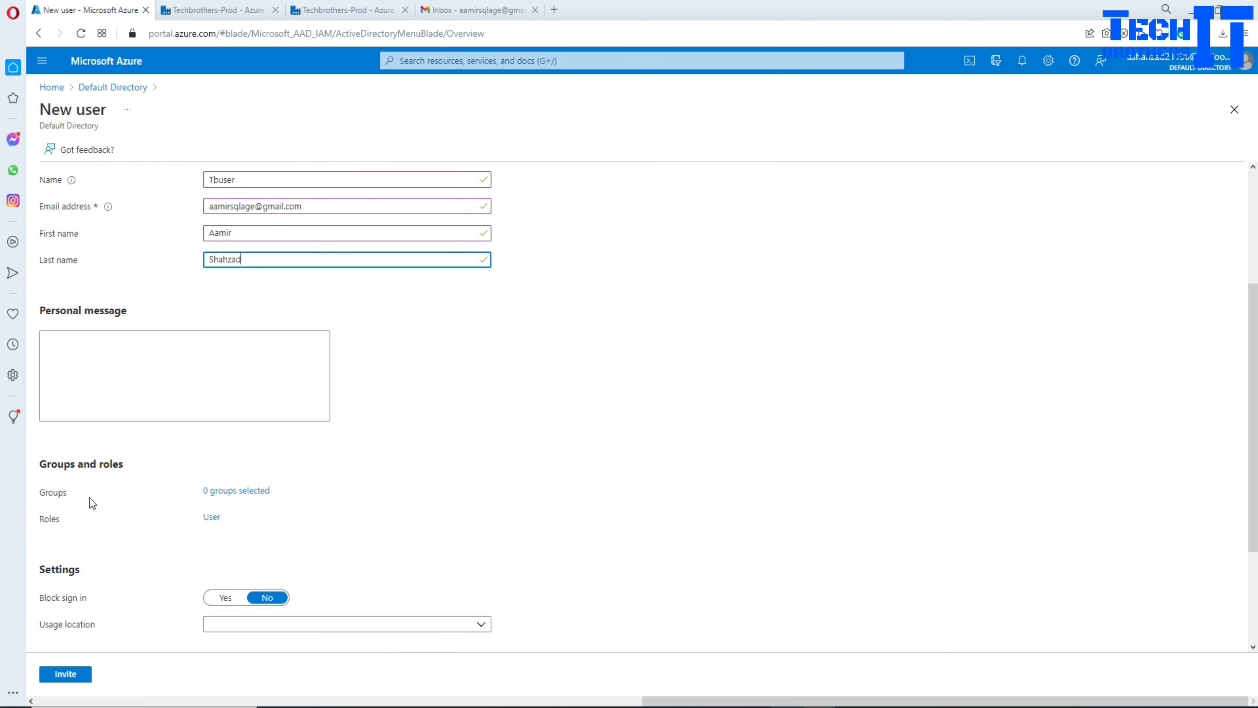
{"action": "scroll", "coordinate": [141, 500], "scroll_direction": "down", "scroll_amount": 3}
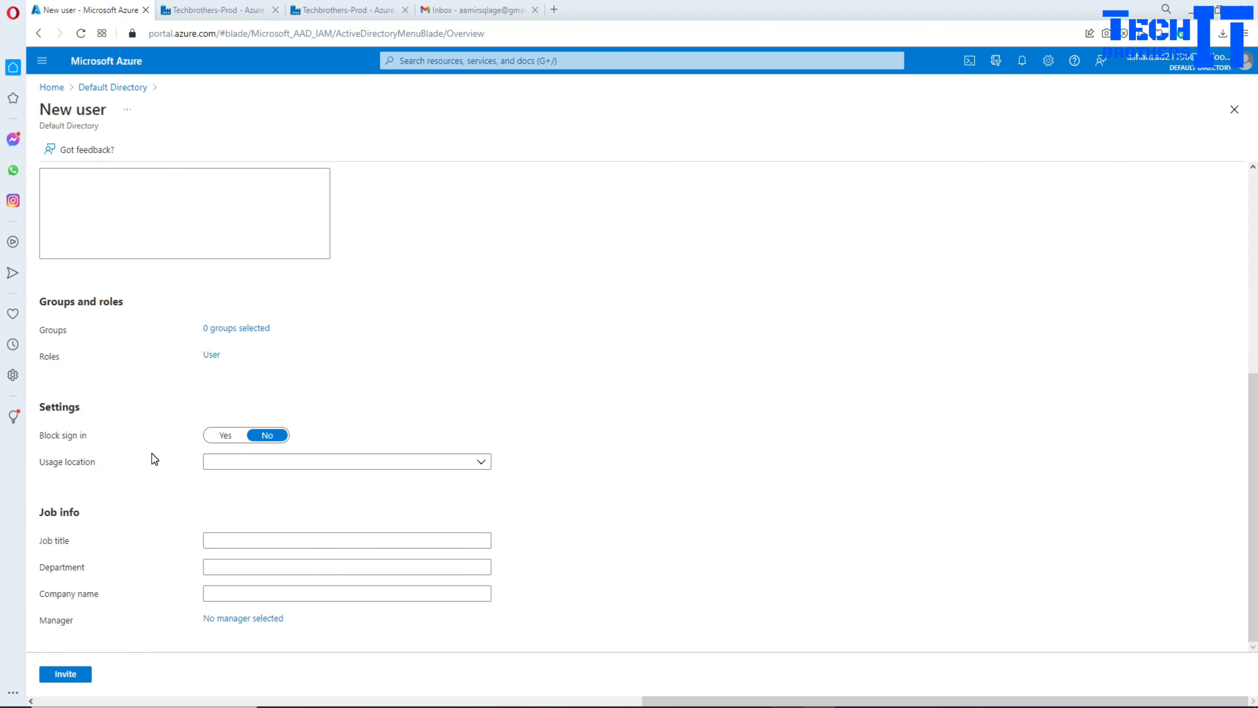
{"action": "scroll", "coordinate": [202, 427], "scroll_direction": "up", "scroll_amount": 5}
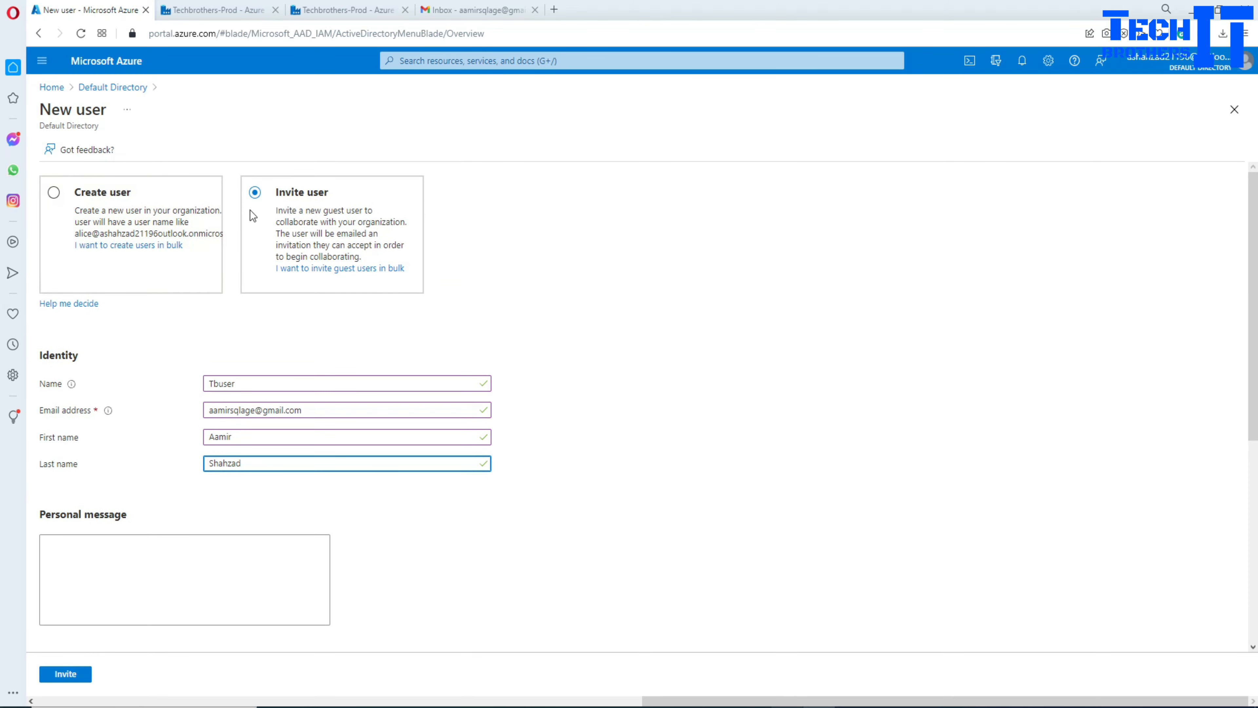
{"action": "left_click", "coordinate": [75, 675]}
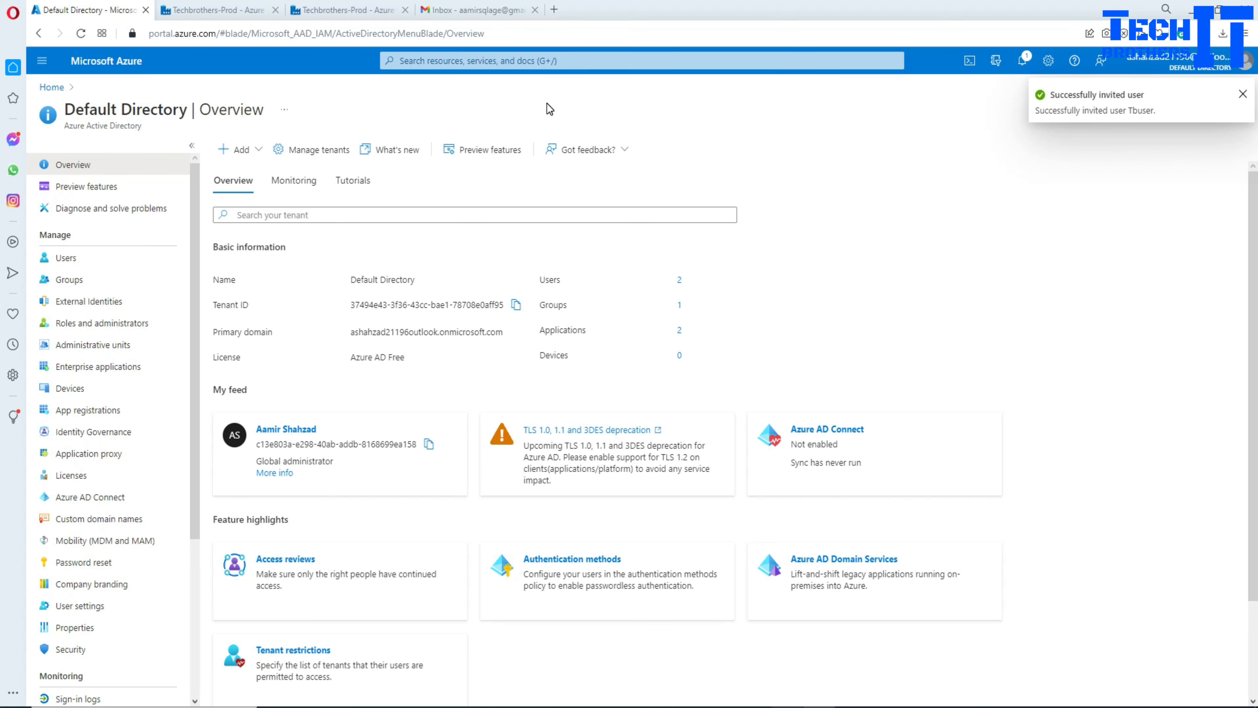
{"action": "left_click", "coordinate": [459, 10]}
Step: Refresh Gmail, open the 'Default Directory invited you' email and accept the invitation
{"action": "left_click", "coordinate": [81, 33]}
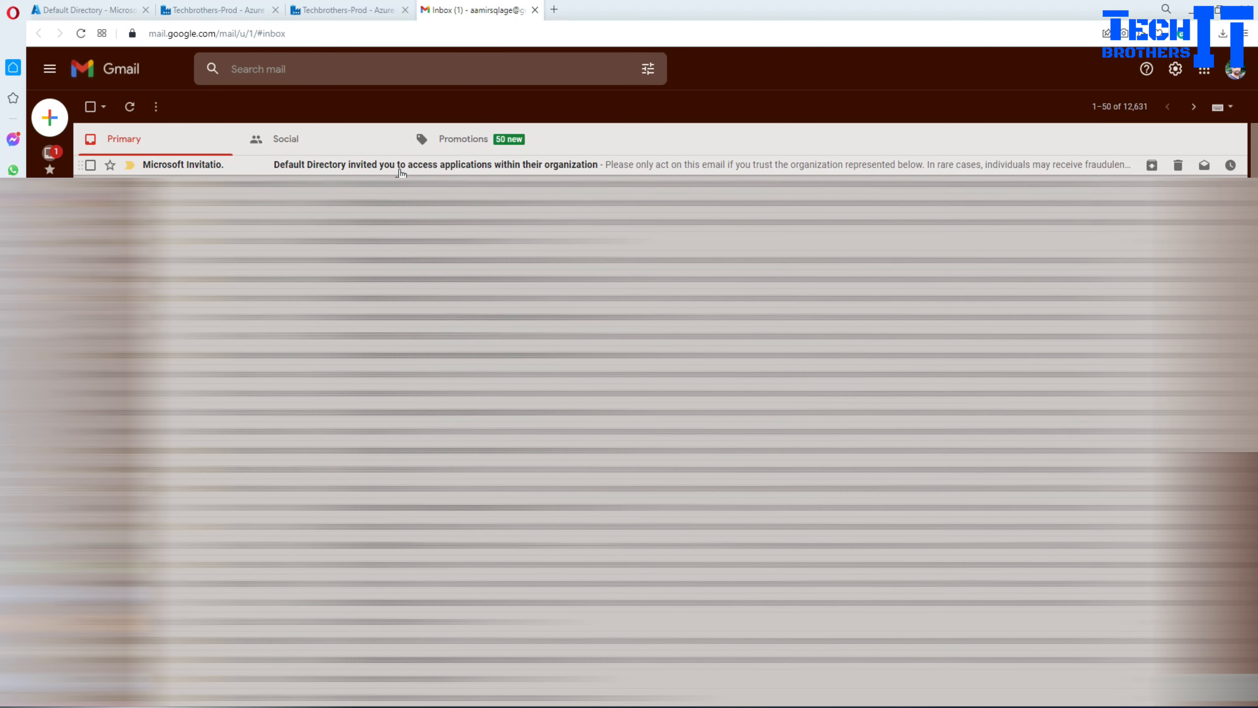
{"action": "left_click", "coordinate": [401, 168]}
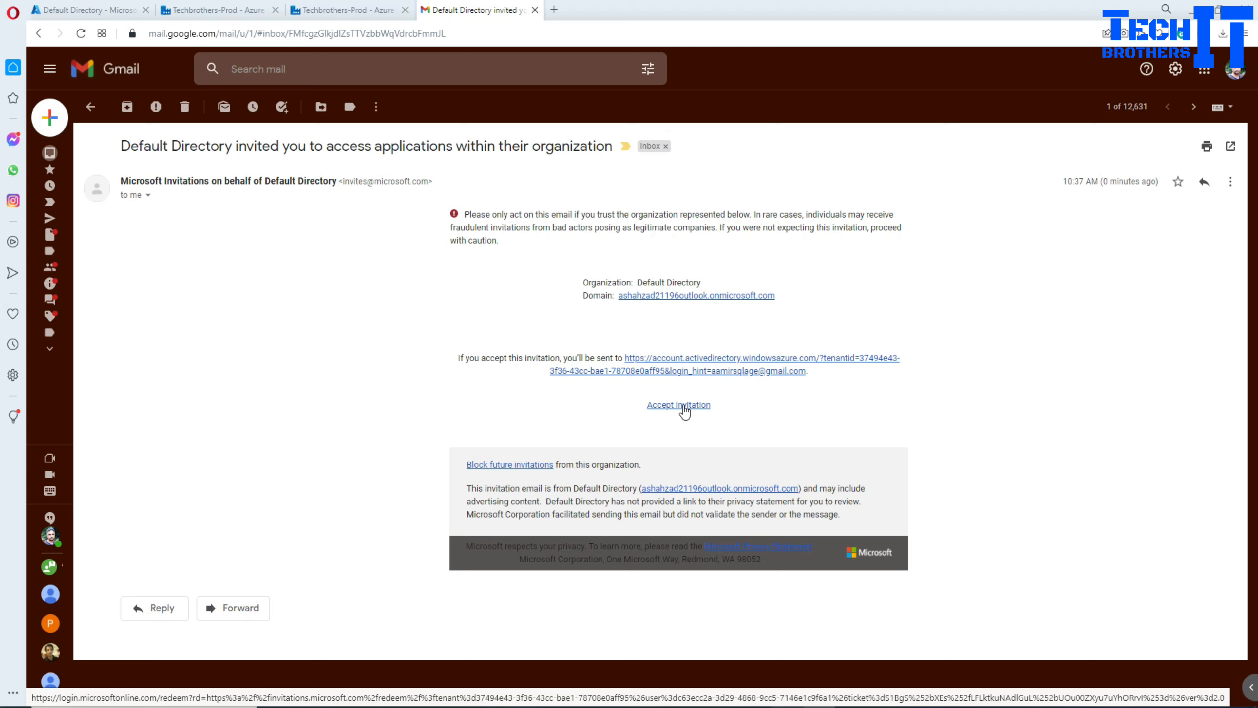
{"action": "left_click", "coordinate": [684, 409]}
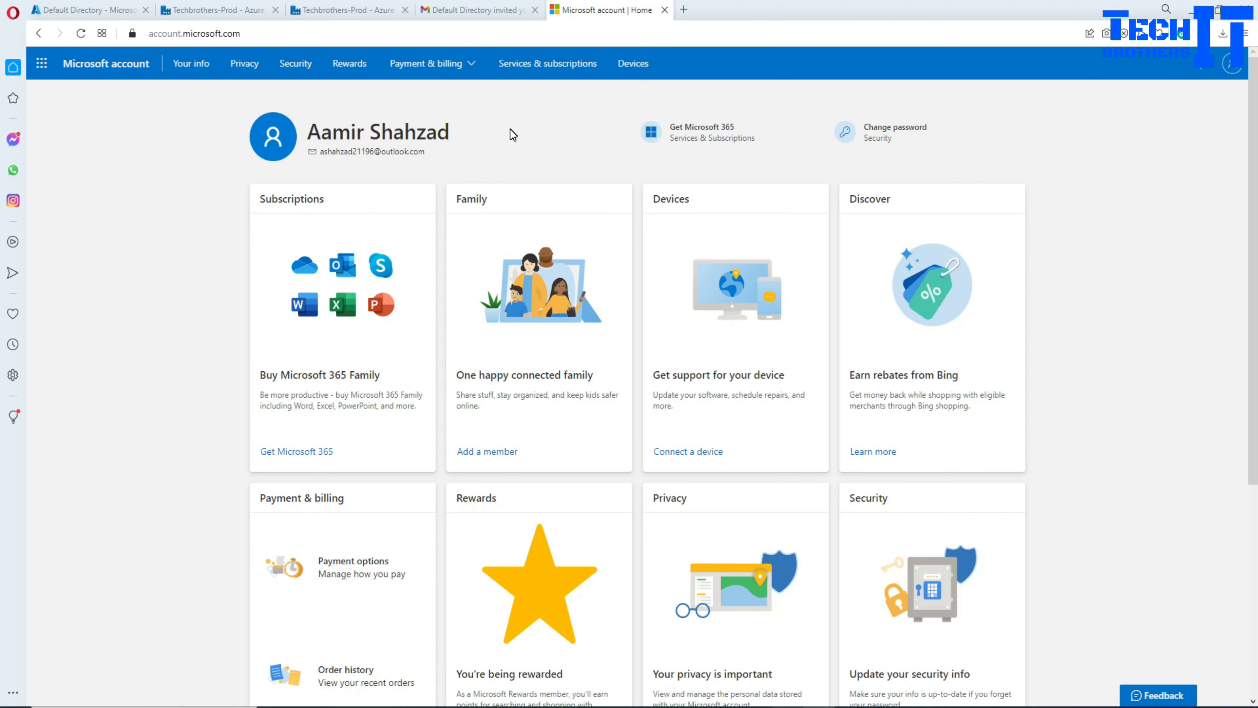
{"action": "left_click", "coordinate": [43, 63]}
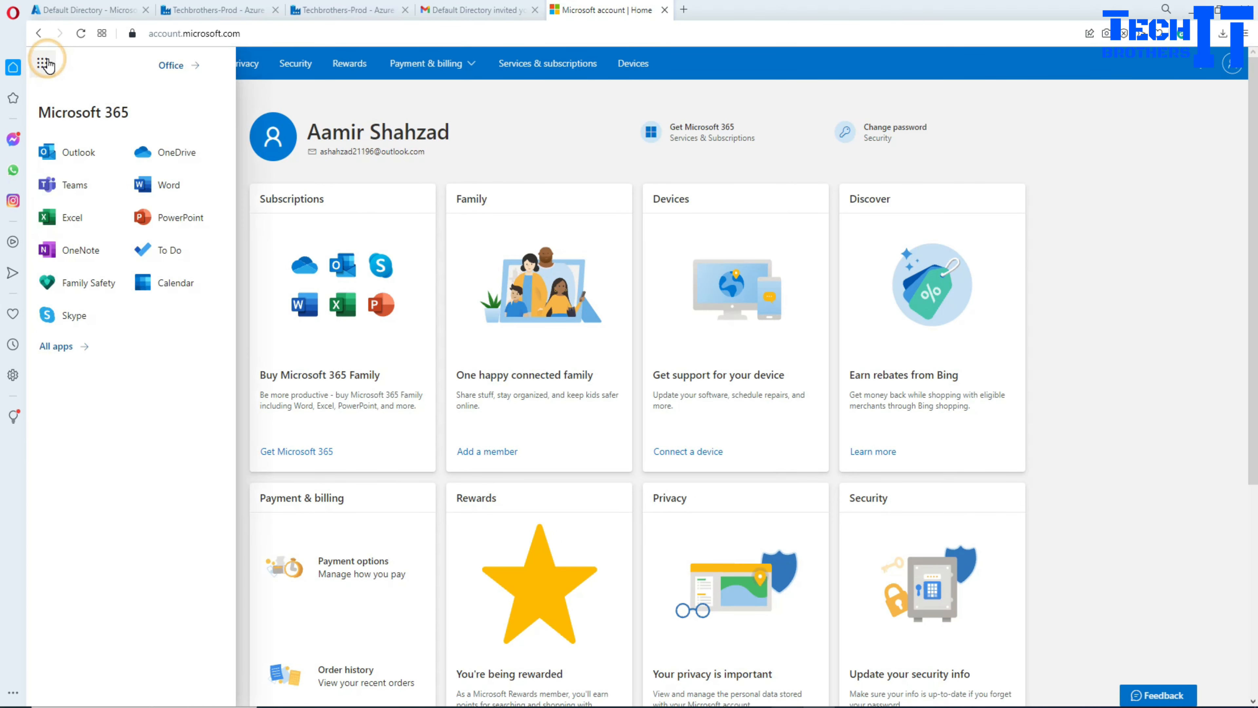
{"action": "left_click", "coordinate": [541, 135]}
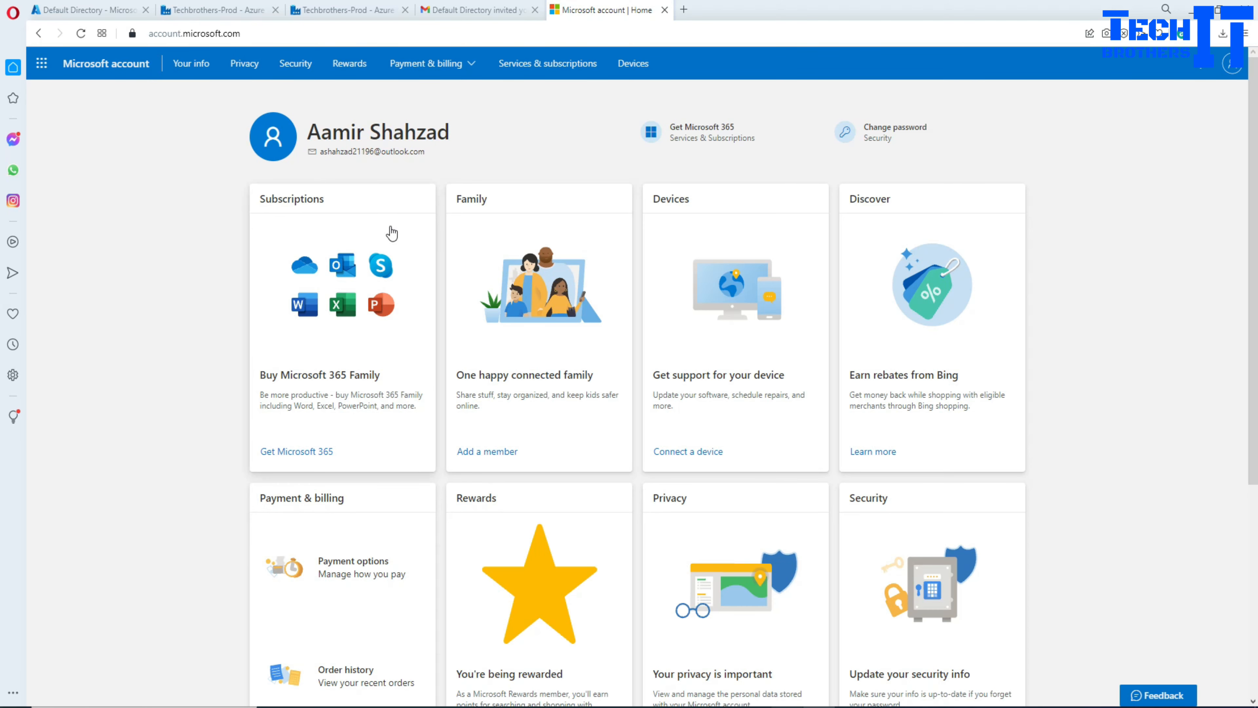
{"action": "scroll", "coordinate": [511, 157], "scroll_direction": "up", "scroll_amount": 6}
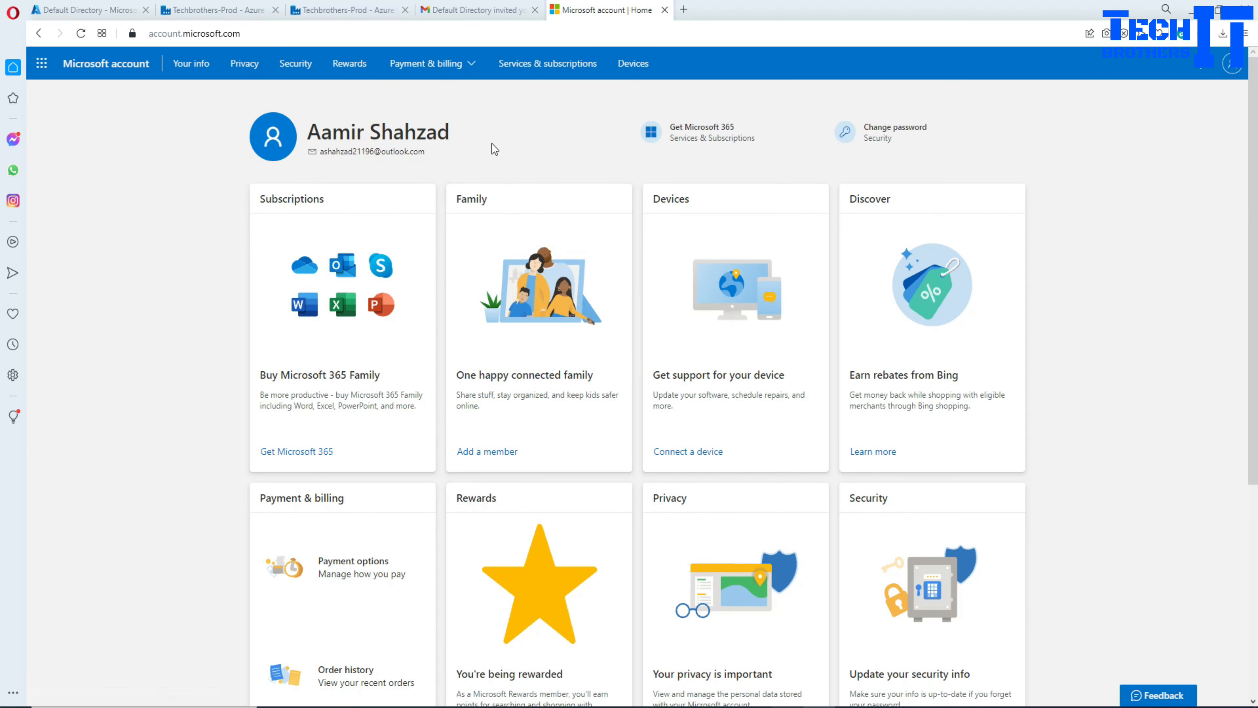
Step: Switch back to the Azure portal's Default Directory tab and return to Azure Home
{"action": "left_click", "coordinate": [355, 12]}
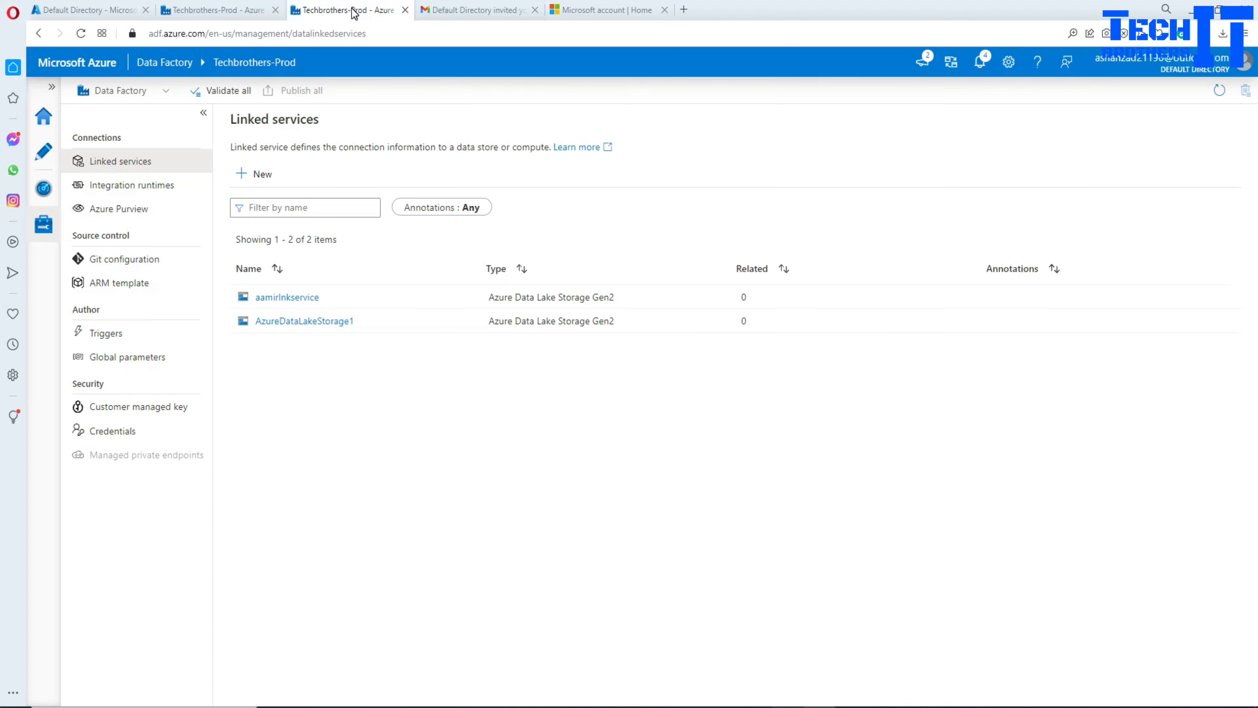
{"action": "left_click", "coordinate": [218, 10]}
{"action": "left_click", "coordinate": [87, 10]}
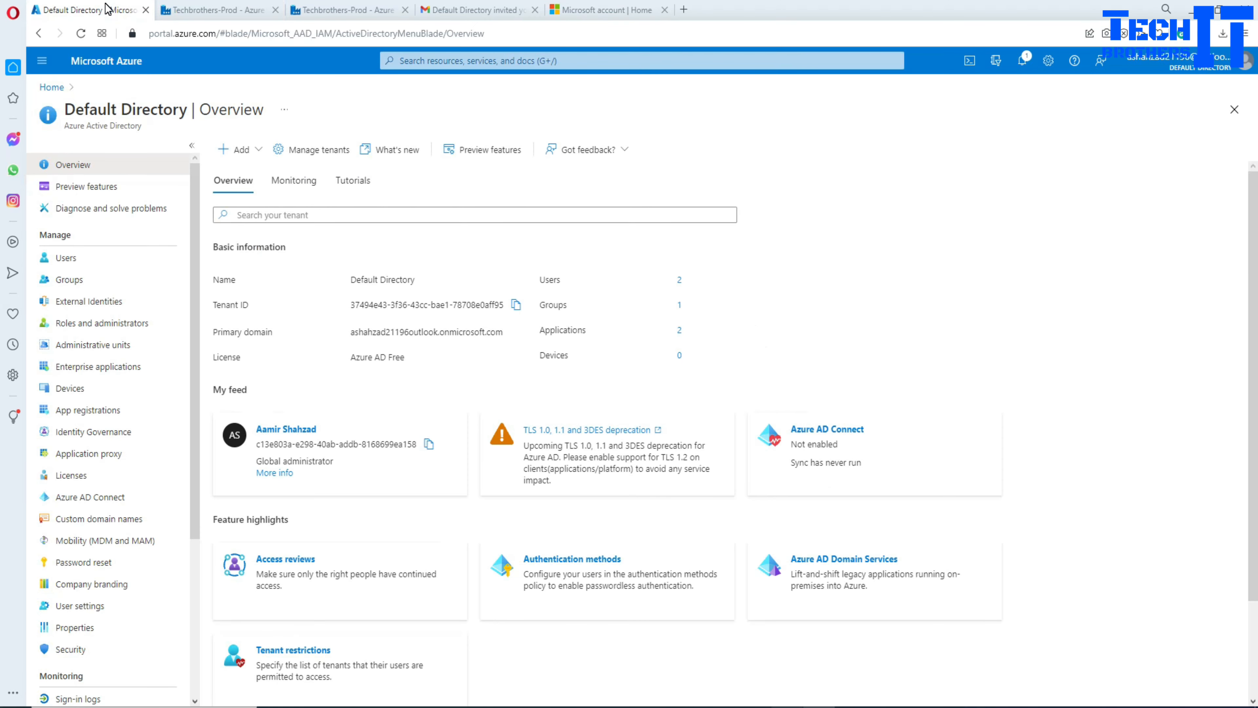
{"action": "left_click", "coordinate": [52, 88]}
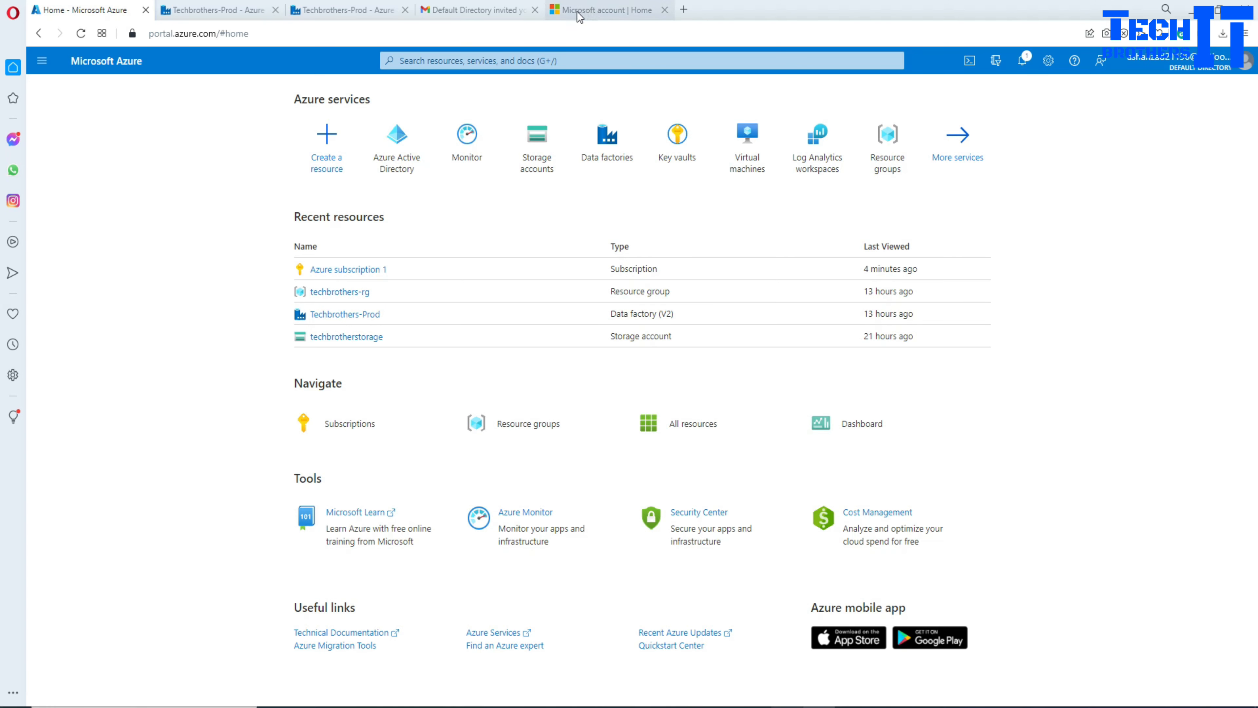
{"action": "left_click", "coordinate": [216, 192]}
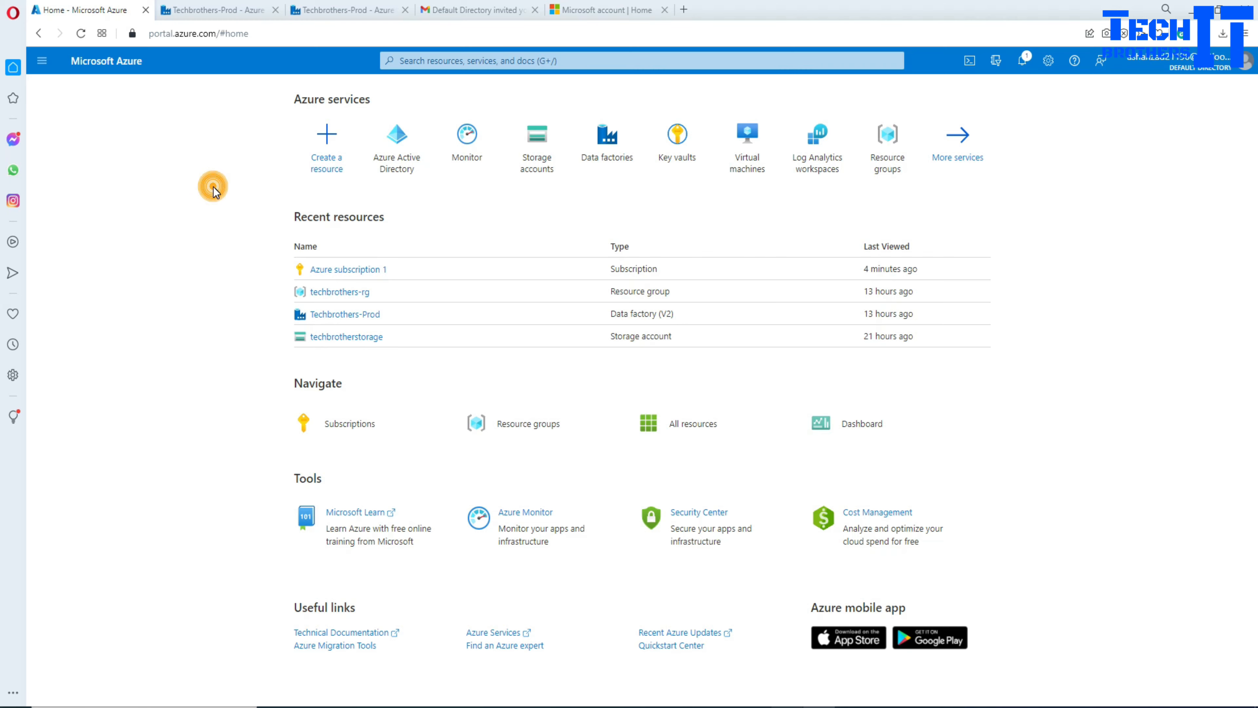
Step: Open Azure subscription 1 from Recent resources and go to its Access control (IAM)
{"action": "left_click", "coordinate": [350, 270]}
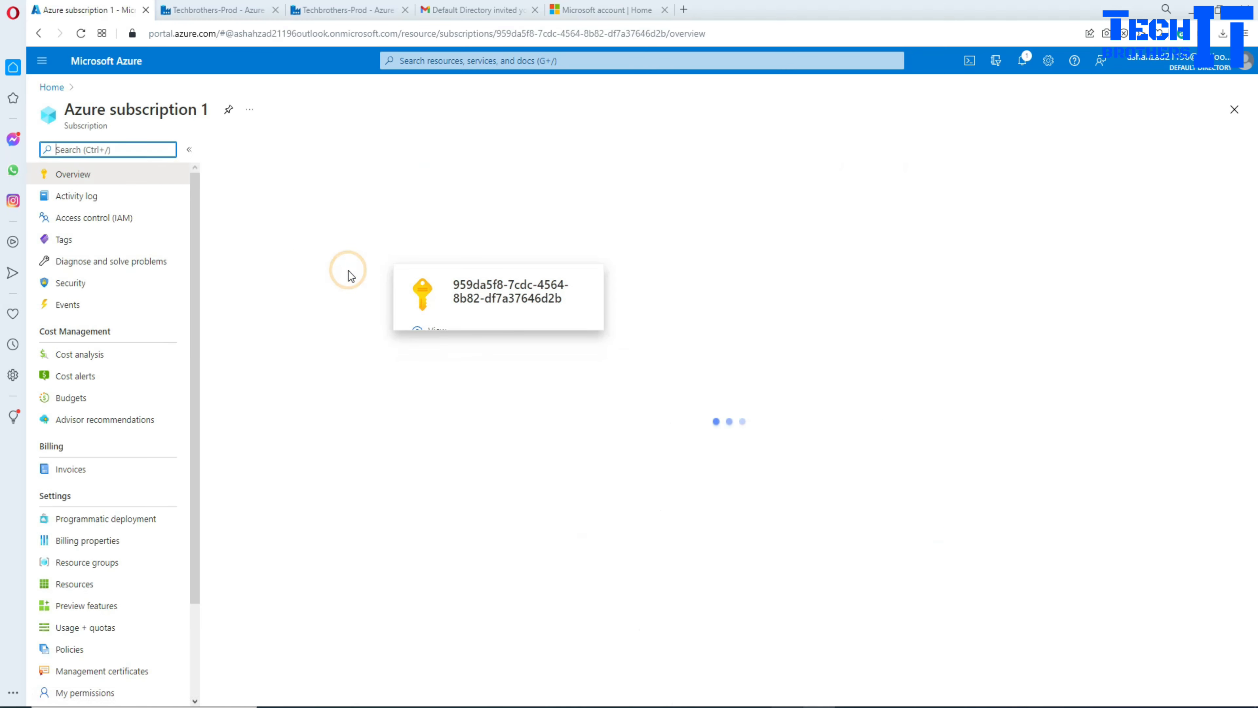
{"action": "left_click", "coordinate": [293, 104]}
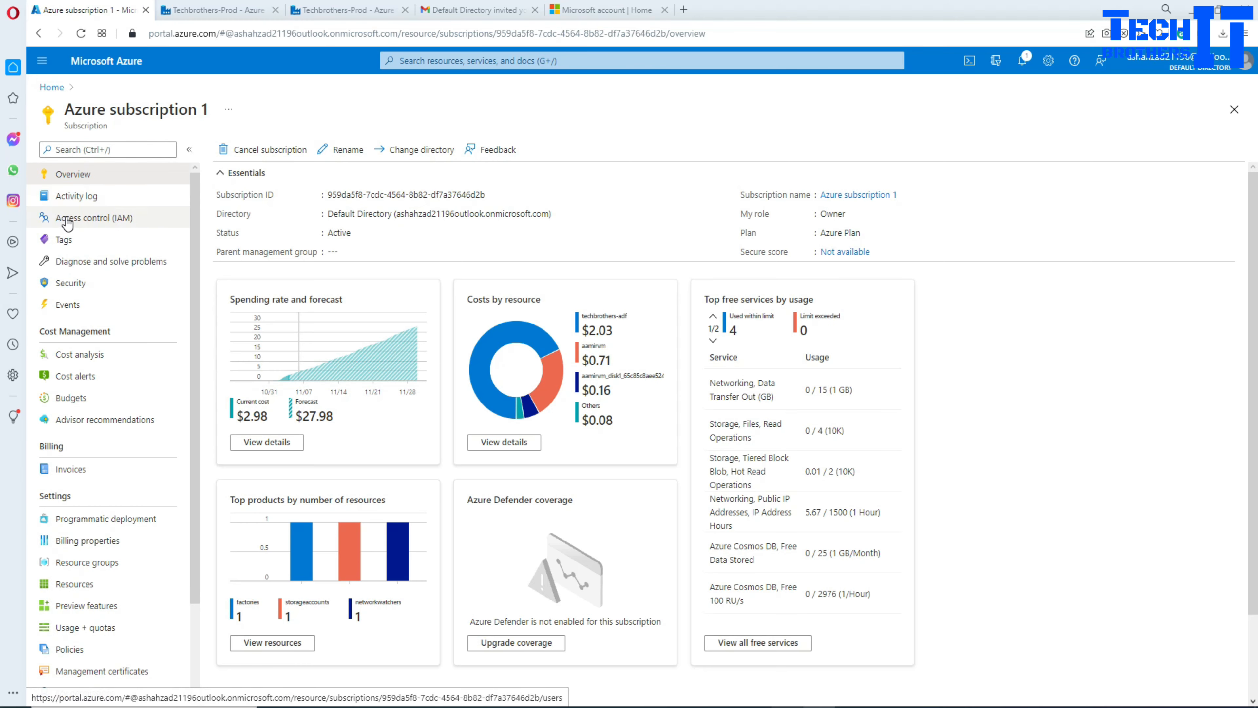
{"action": "left_click", "coordinate": [84, 222]}
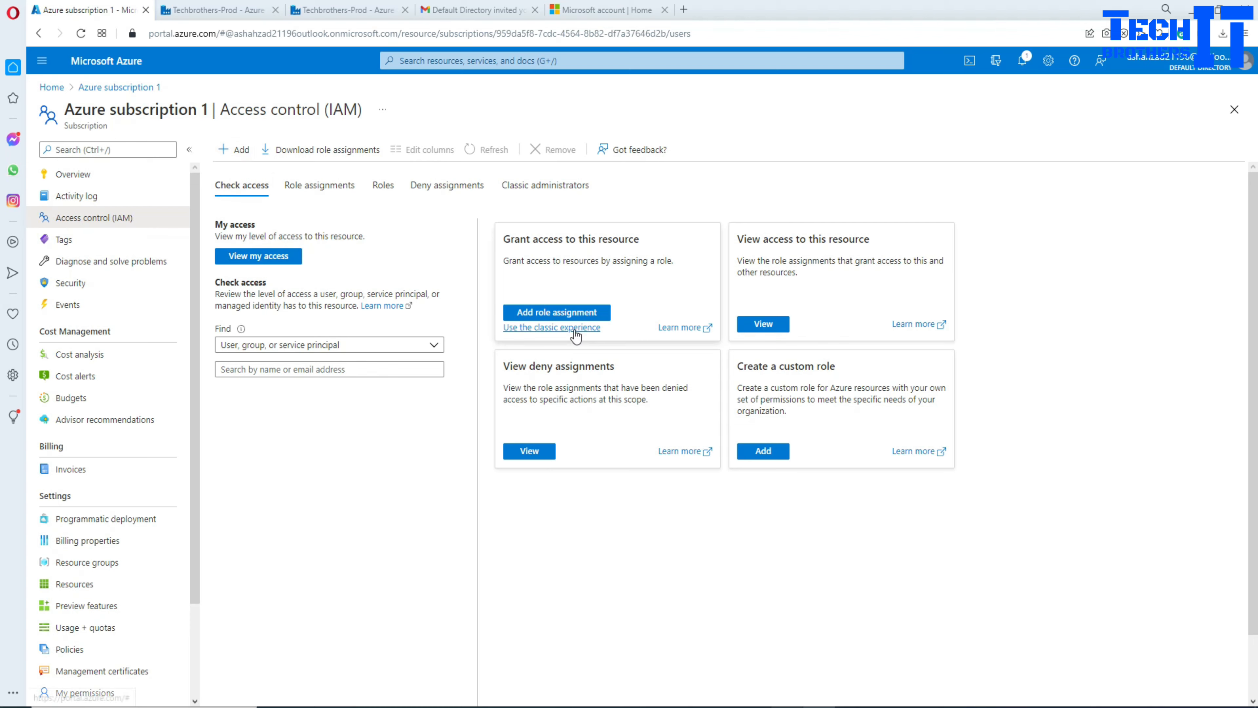
Step: Search the subscription's roles for 'data facto', then view the Role assignments list instead
{"action": "left_click", "coordinate": [383, 186]}
{"action": "left_click", "coordinate": [348, 243]}
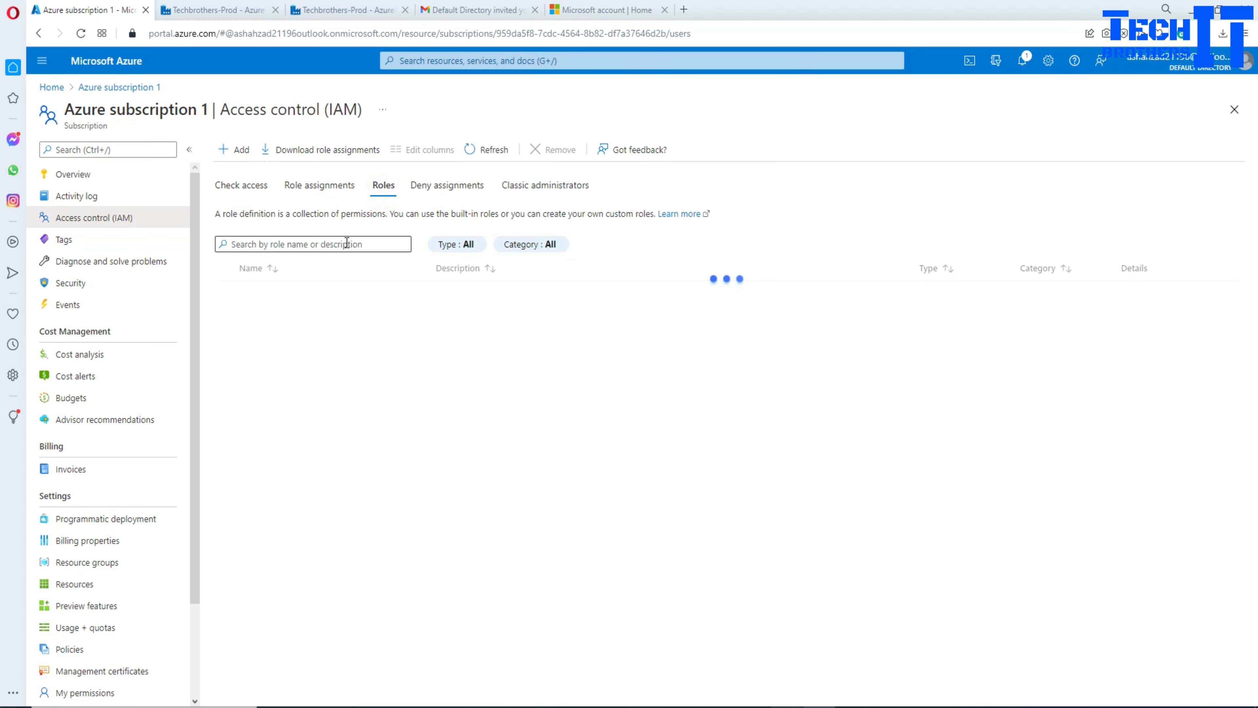
{"action": "type", "text": "data fac"}
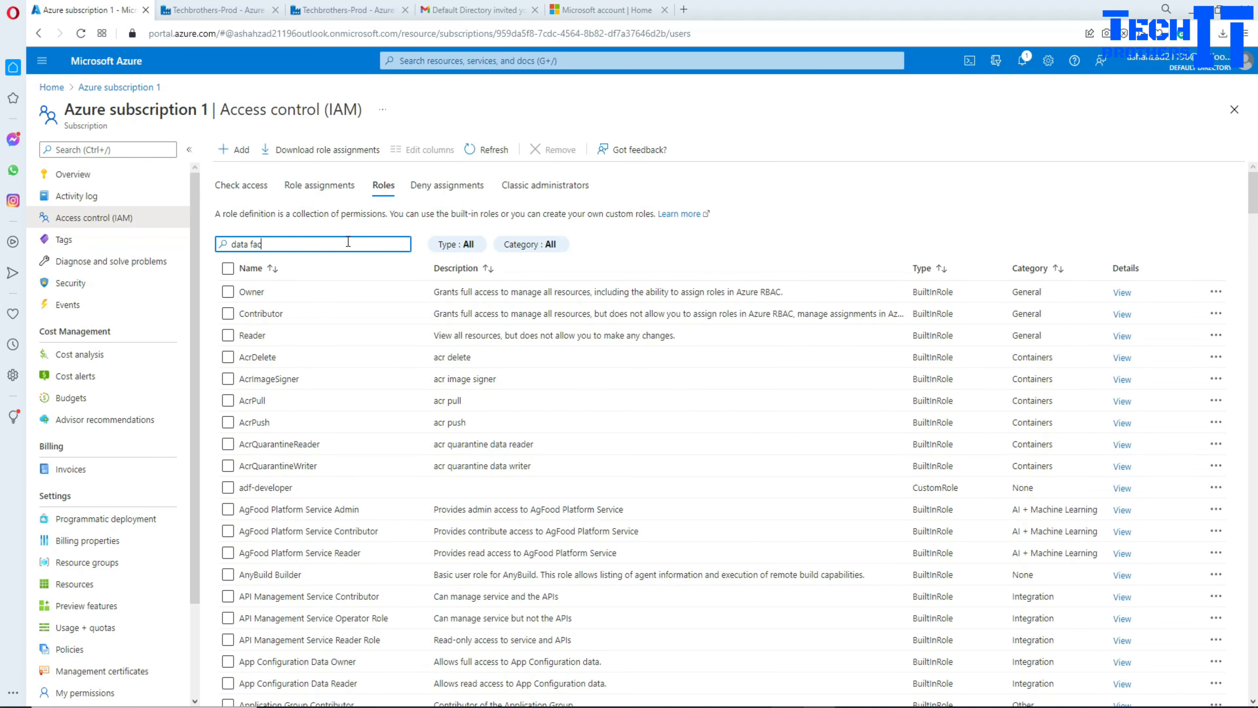
{"action": "type", "text": "to"}
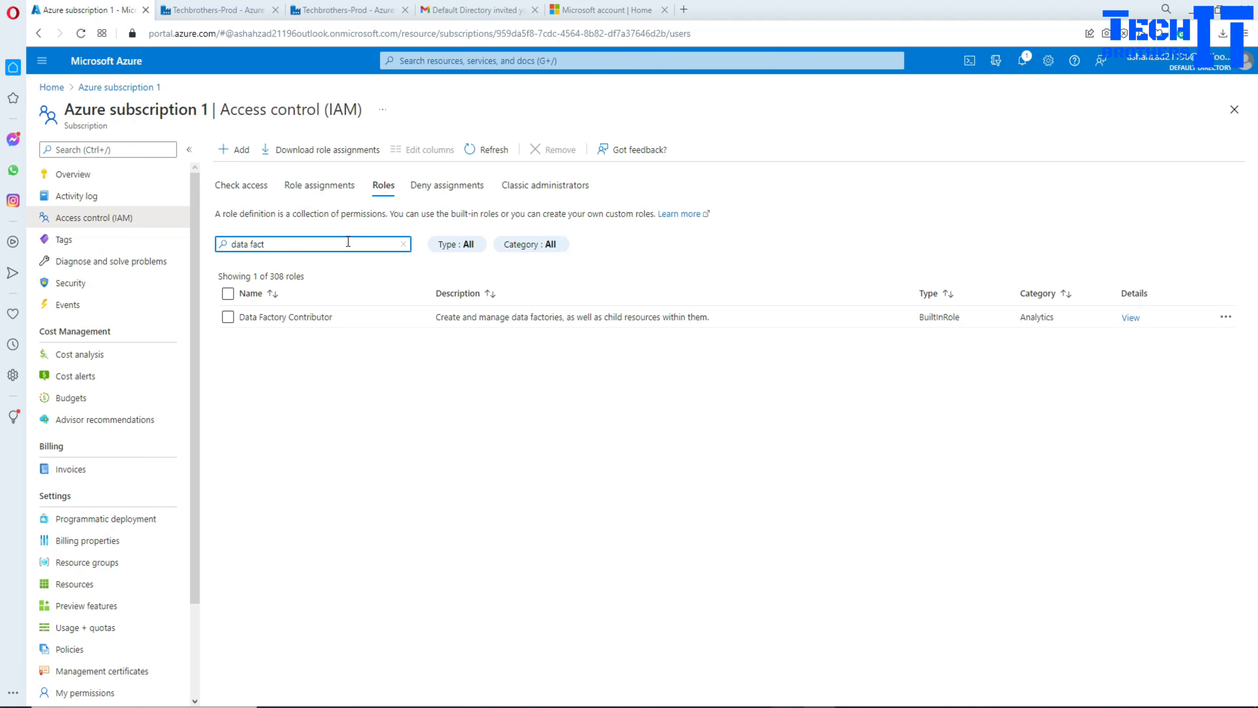
{"action": "key", "text": "BackSpace"}
{"action": "key", "text": "BackSpace"}
{"action": "key", "text": "BackSpace"}
{"action": "key", "text": "BackSpace"}
{"action": "key", "text": "BackSpace"}
{"action": "key", "text": "BackSpace"}
{"action": "key", "text": "BackSpace"}
{"action": "key", "text": "BackSpace"}
{"action": "key", "text": "BackSpace"}
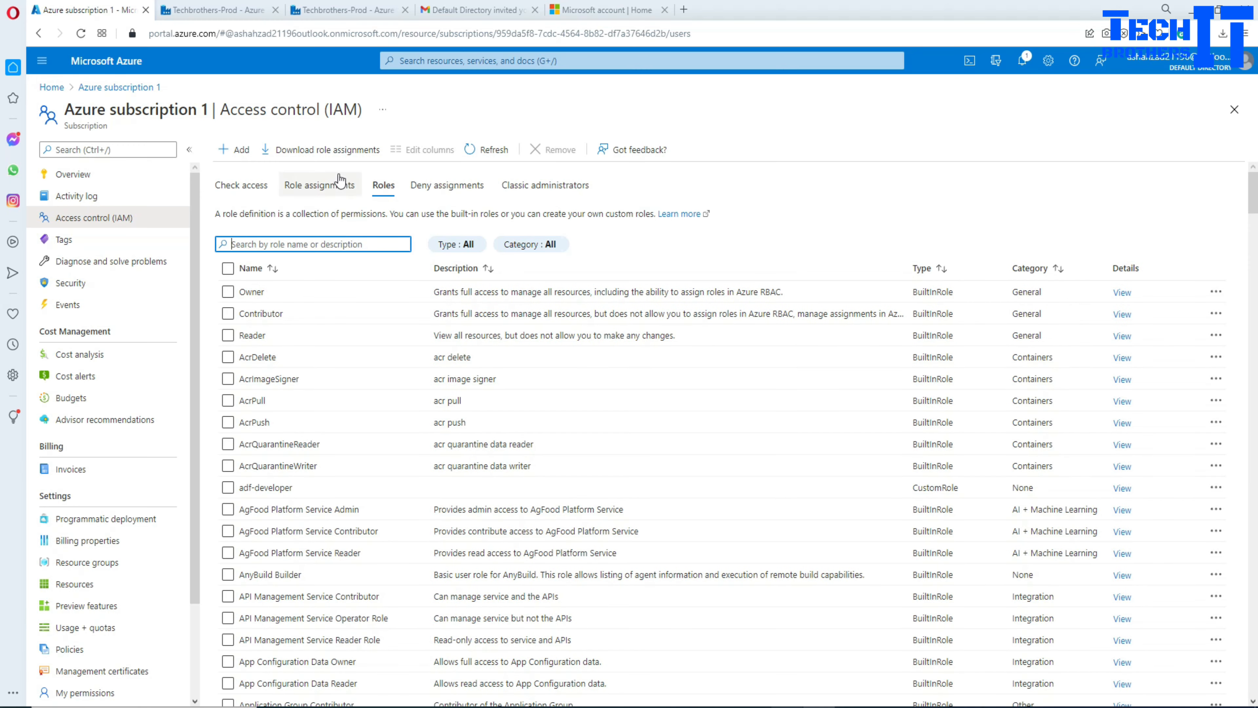
{"action": "left_click", "coordinate": [332, 190]}
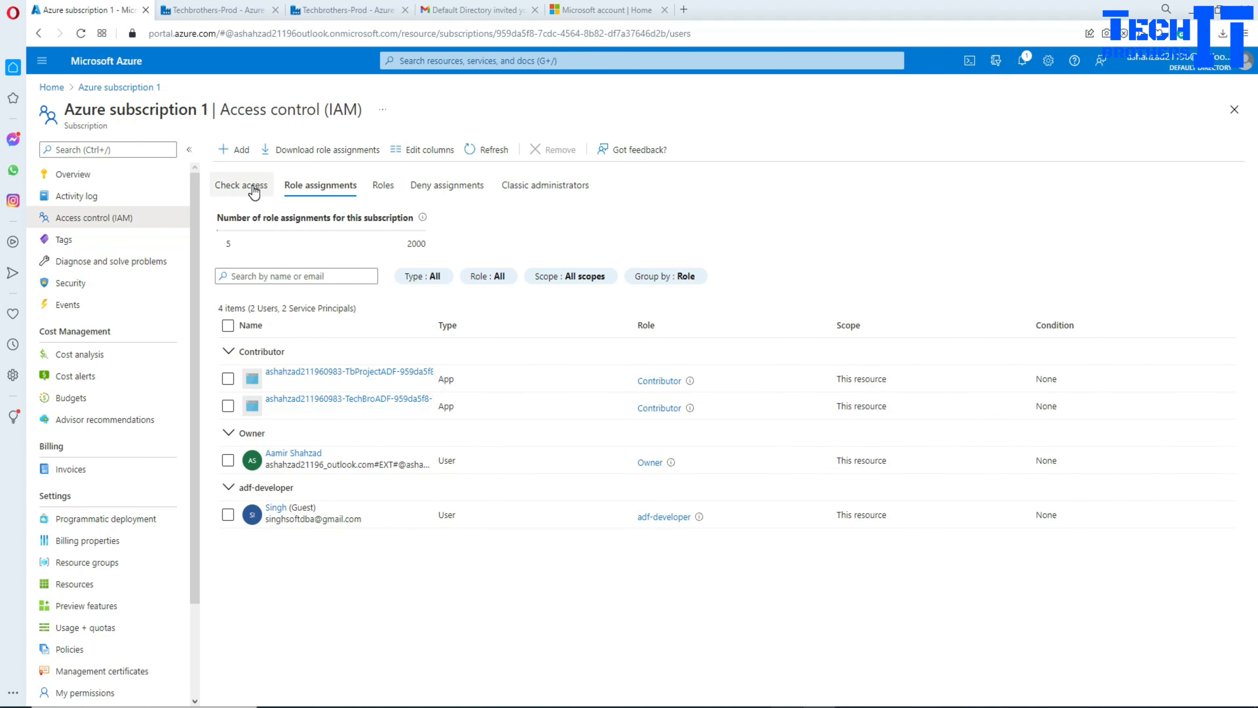
Step: Create a new custom role named 'adf-tb-dev' and move to its Permissions step
{"action": "left_click", "coordinate": [234, 152]}
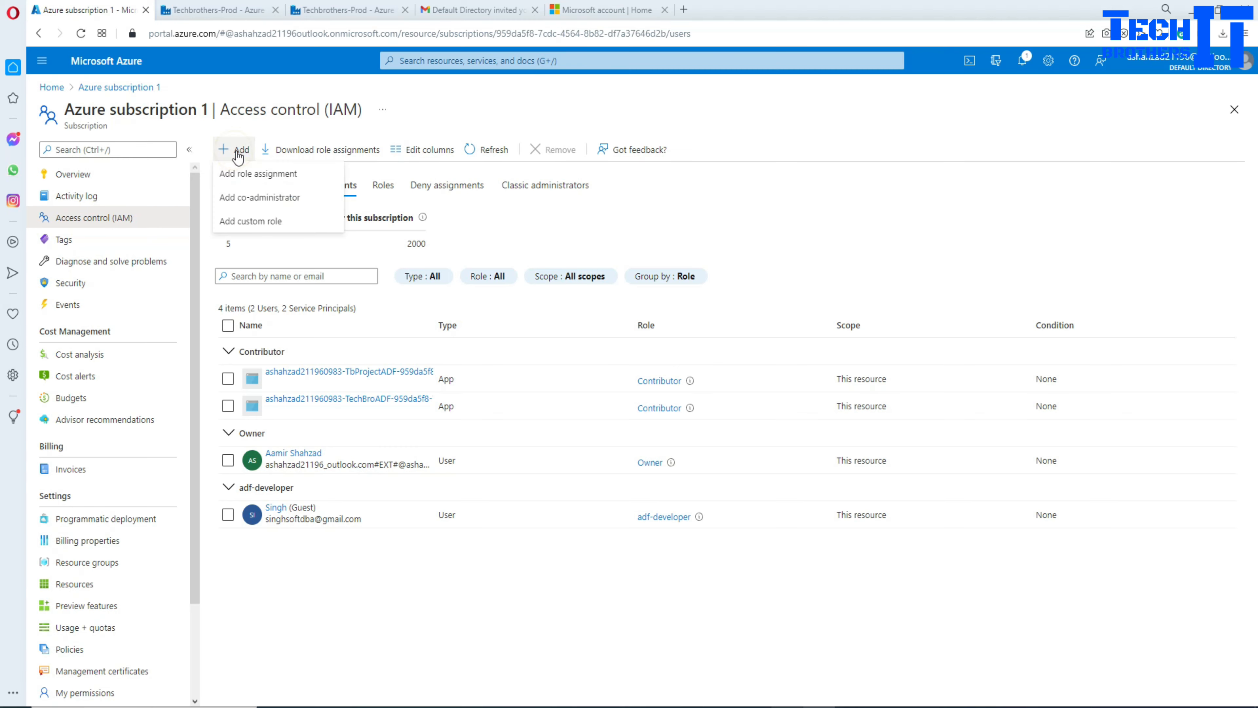
{"action": "left_click", "coordinate": [255, 222]}
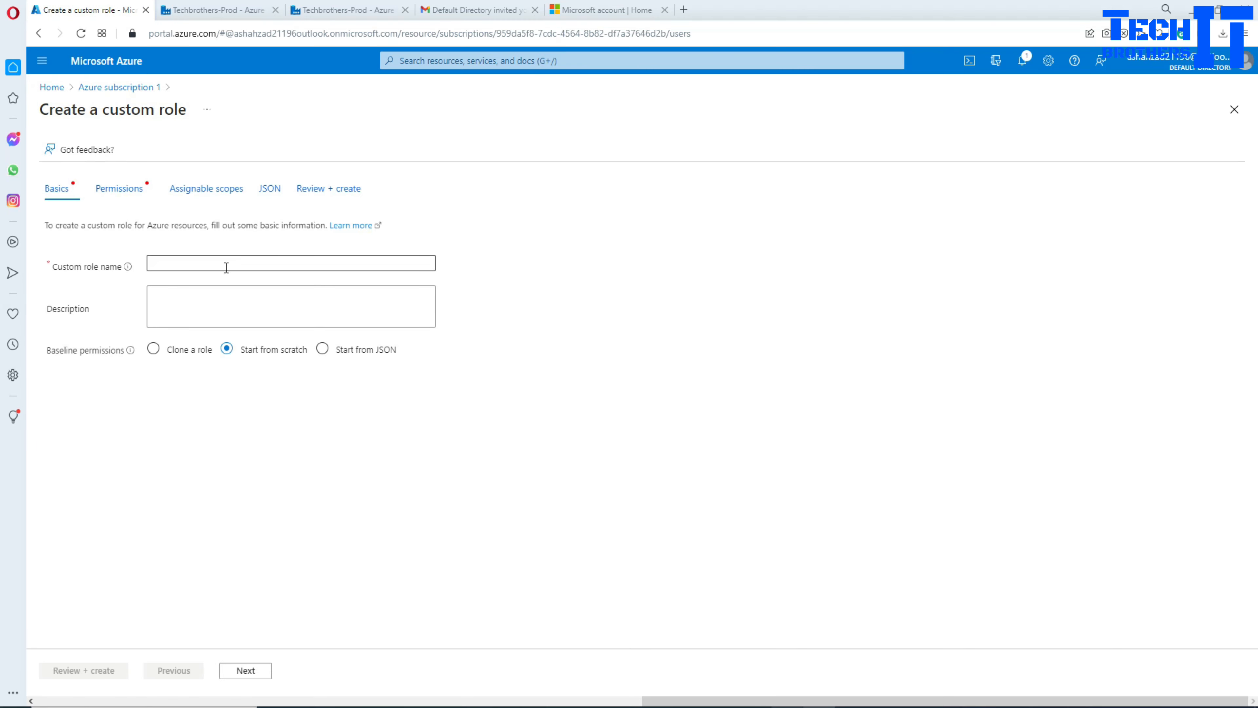
{"action": "left_click", "coordinate": [165, 261]}
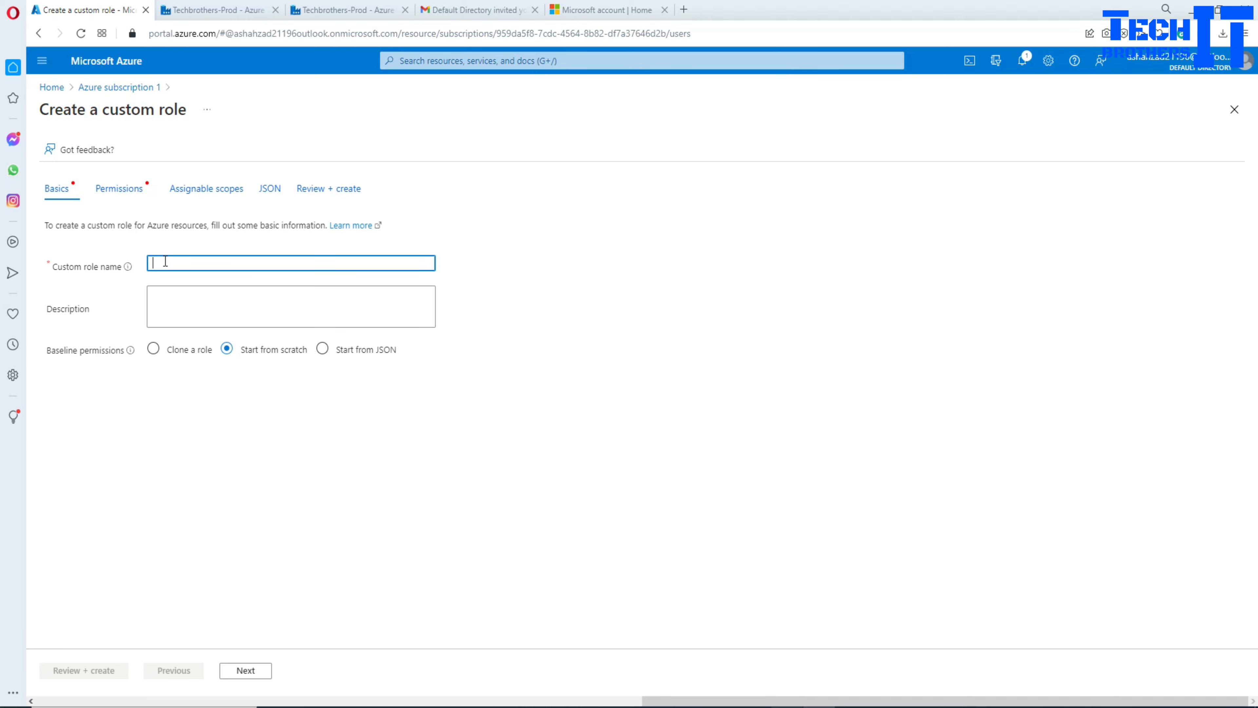
{"action": "type", "text": "t"}
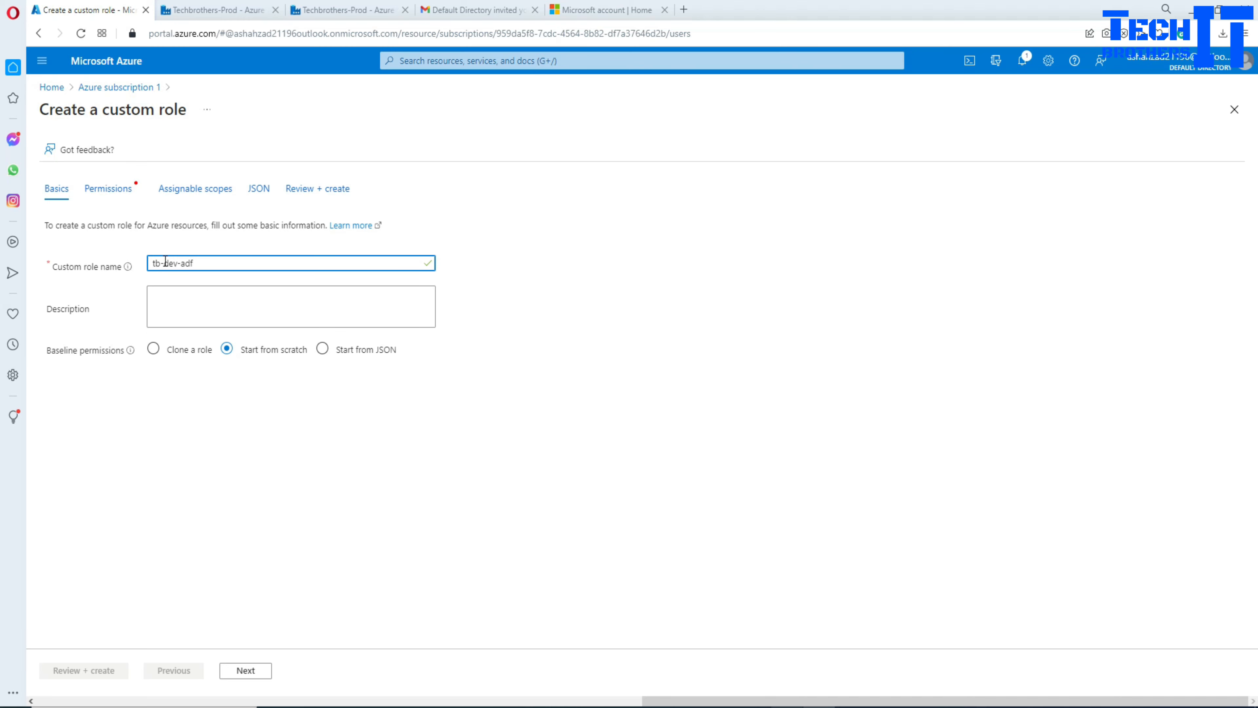
{"action": "type", "text": "b-"}
{"action": "key", "text": "BackSpace"}
{"action": "key", "text": "BackSpace"}
{"action": "key", "text": "BackSpace"}
{"action": "type", "text": "ad"}
{"action": "triple_click", "coordinate": [198, 263]}
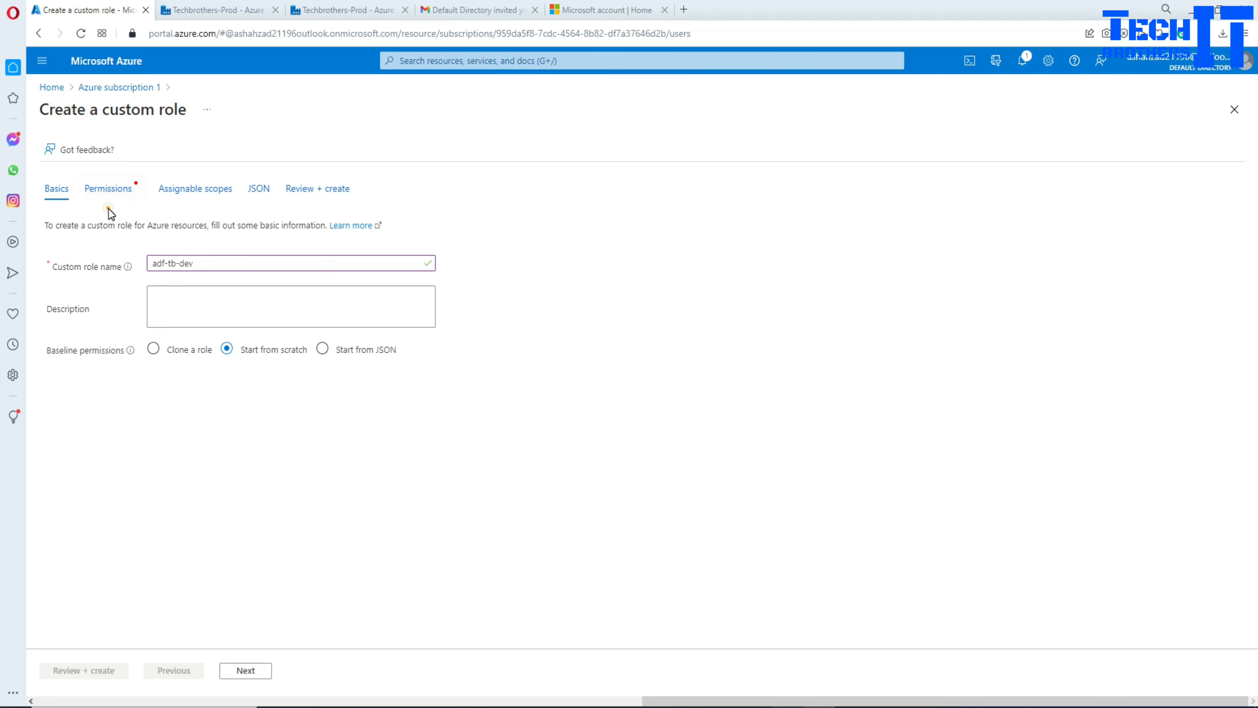
{"action": "left_click", "coordinate": [113, 193]}
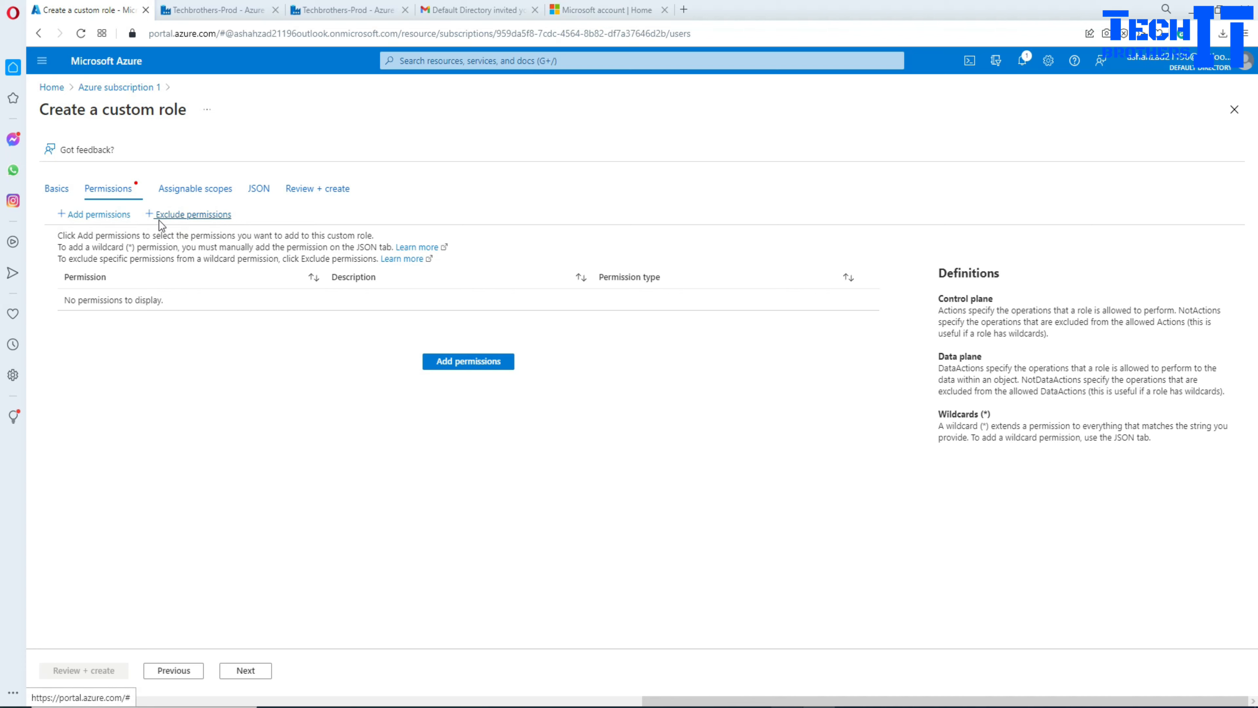
Step: Search the permissions catalogue for 'data' and open the Microsoft Data Factory permissions list
{"action": "left_click", "coordinate": [82, 223]}
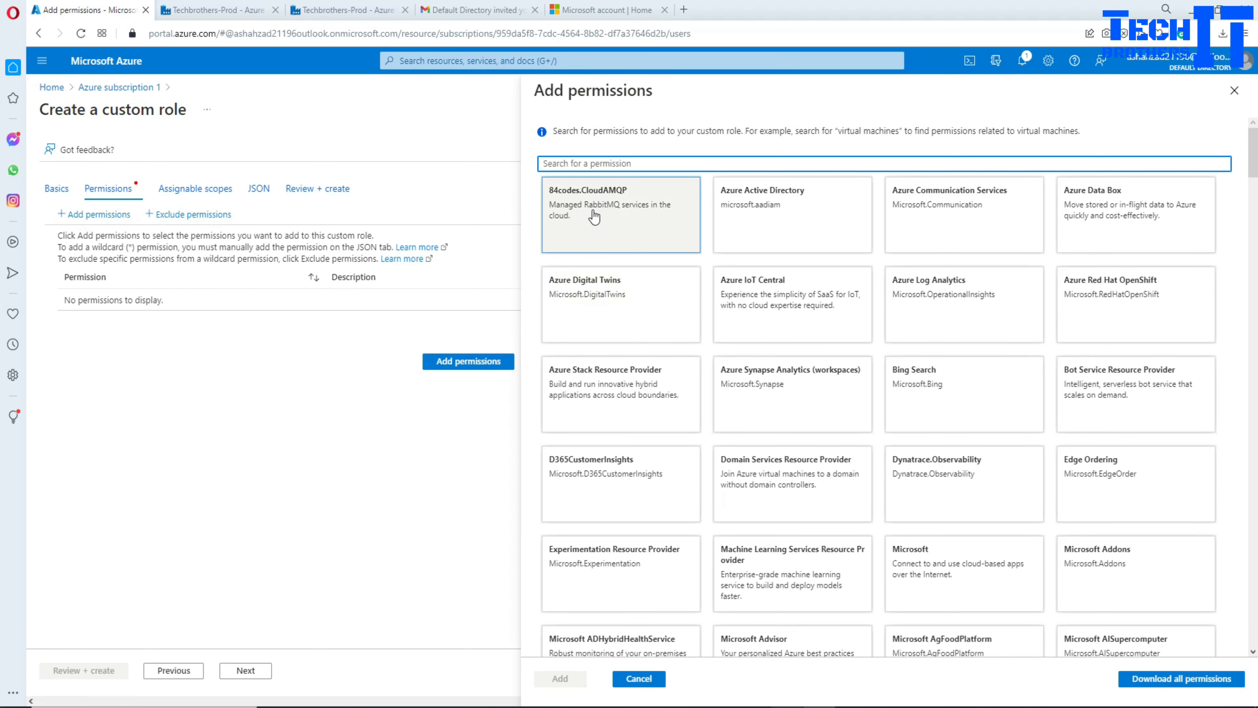
{"action": "left_click", "coordinate": [619, 164]}
{"action": "type", "text": "data factory"}
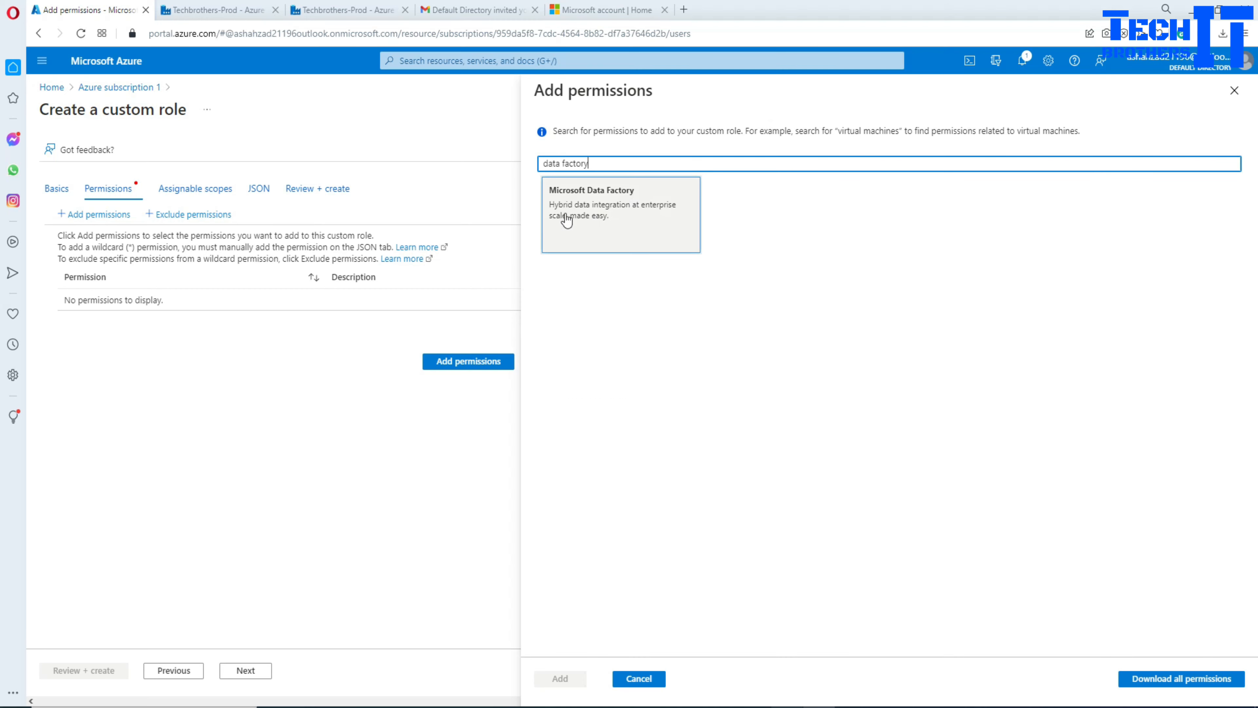
{"action": "left_click", "coordinate": [597, 212]}
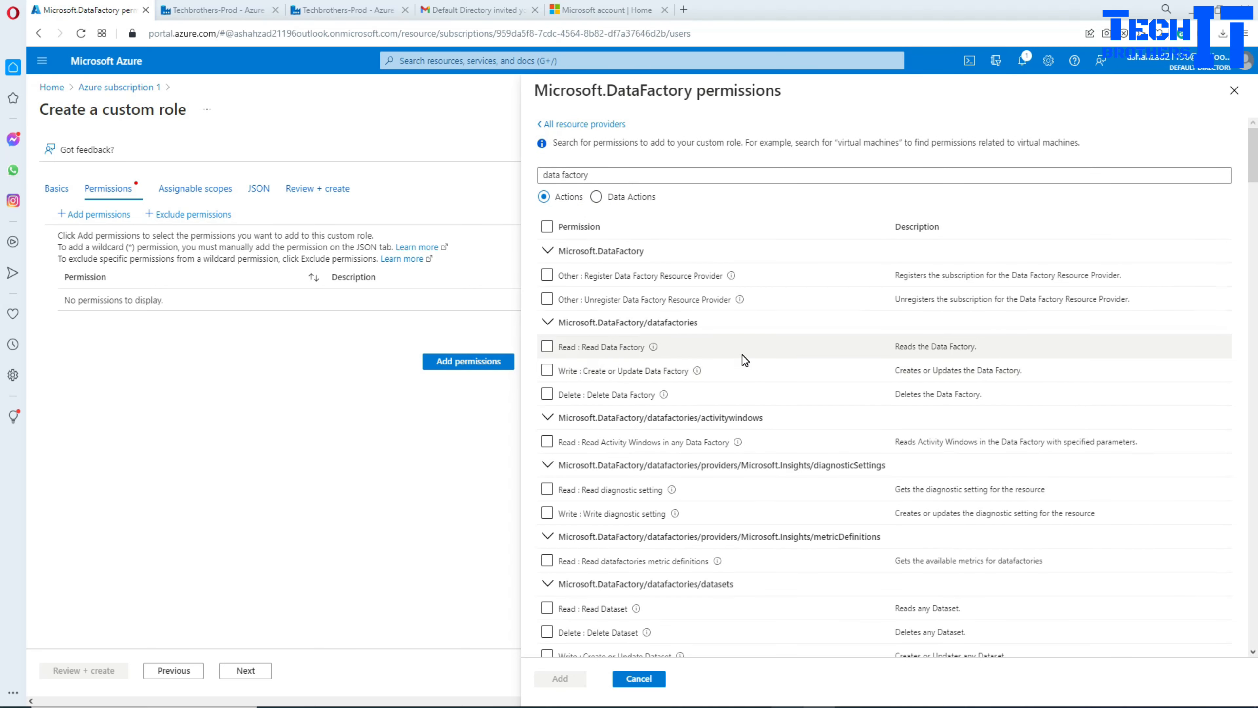
{"action": "scroll", "coordinate": [791, 346], "scroll_direction": "down", "scroll_amount": 15}
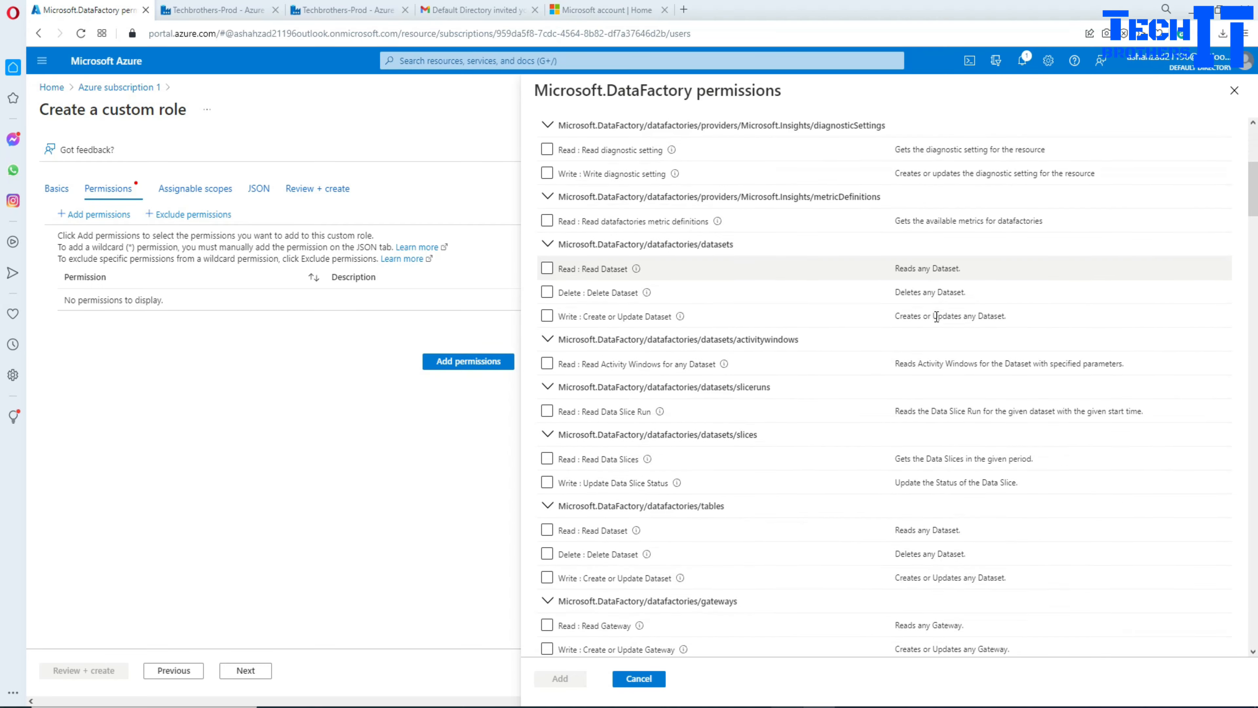
{"action": "scroll", "coordinate": [938, 321], "scroll_direction": "down", "scroll_amount": 20}
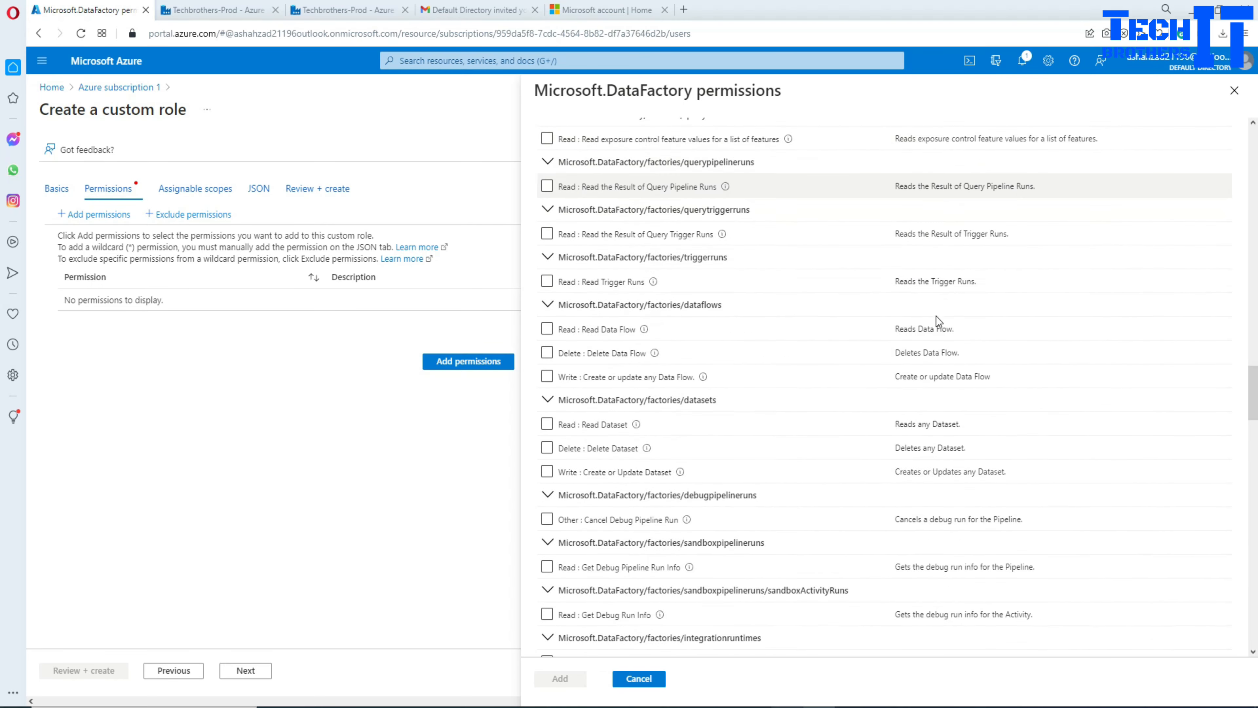
{"action": "scroll", "coordinate": [938, 321], "scroll_direction": "down", "scroll_amount": 20}
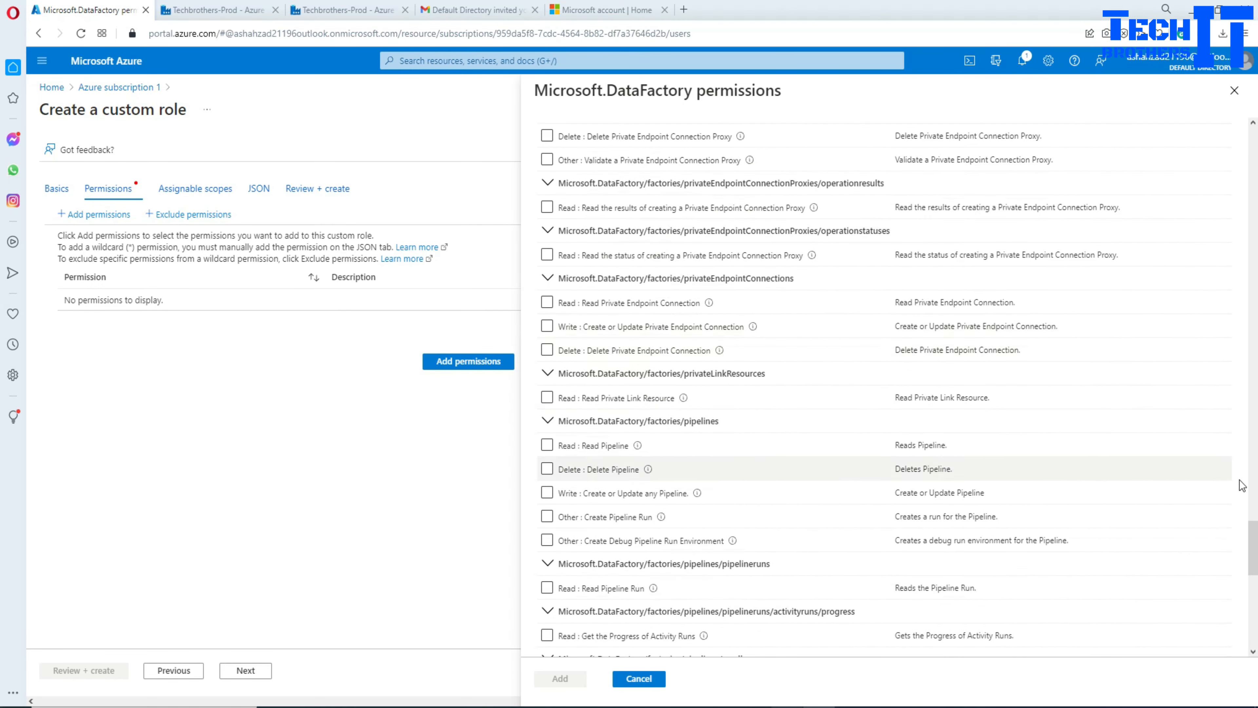
{"action": "left_click_drag", "start_coordinate": [1253, 604], "coordinate": [1252, 144]}
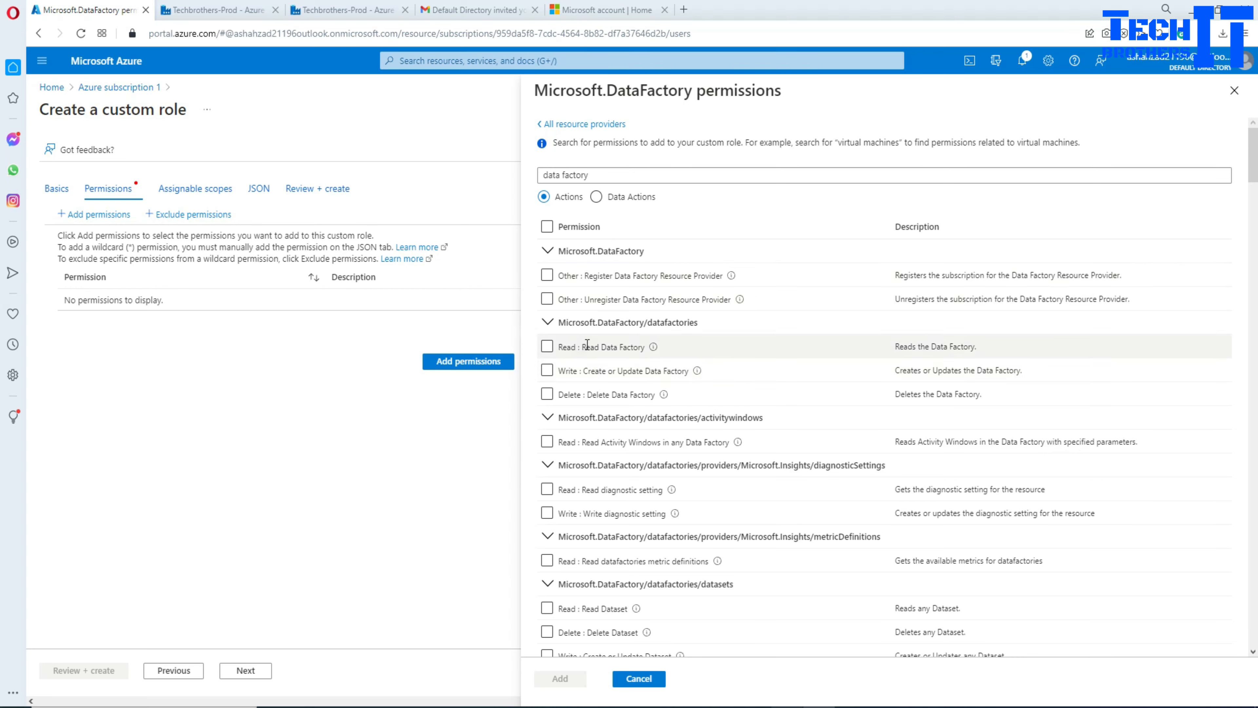
{"action": "left_click_drag", "start_coordinate": [582, 347], "coordinate": [650, 354]}
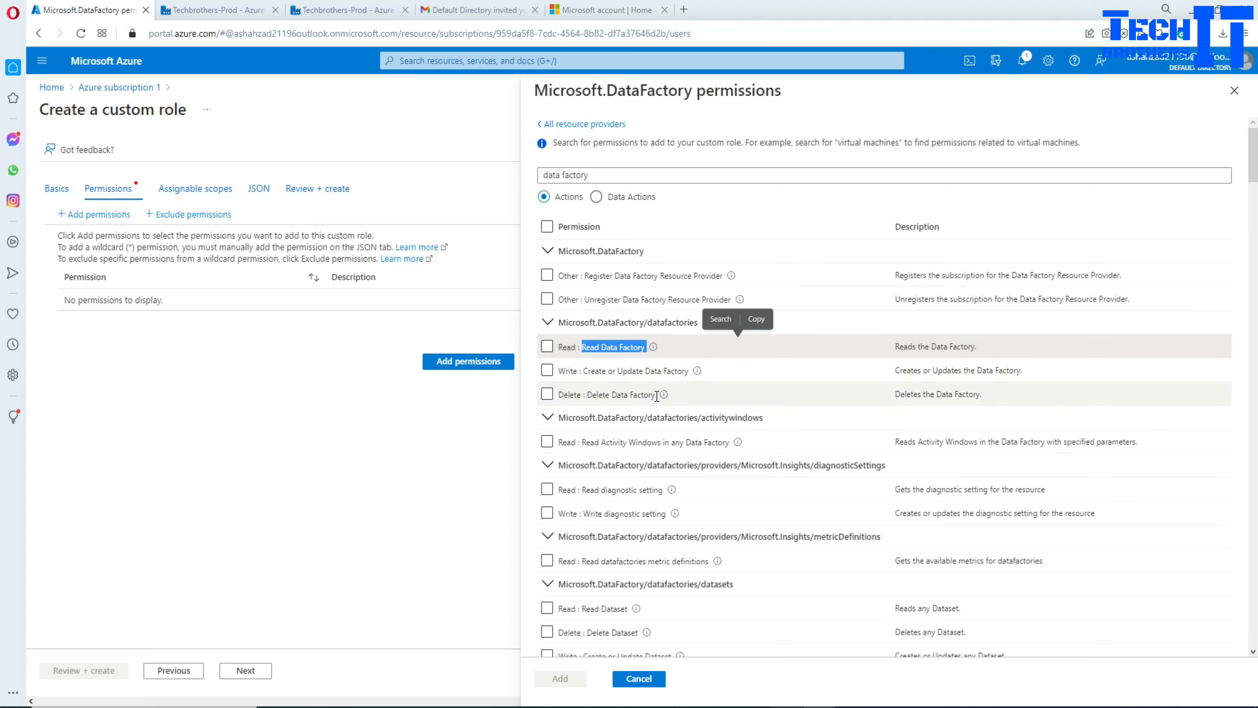
Step: Tick the Read, Write and Delete Data Factory permissions
{"action": "left_click", "coordinate": [547, 346]}
{"action": "left_click", "coordinate": [547, 370]}
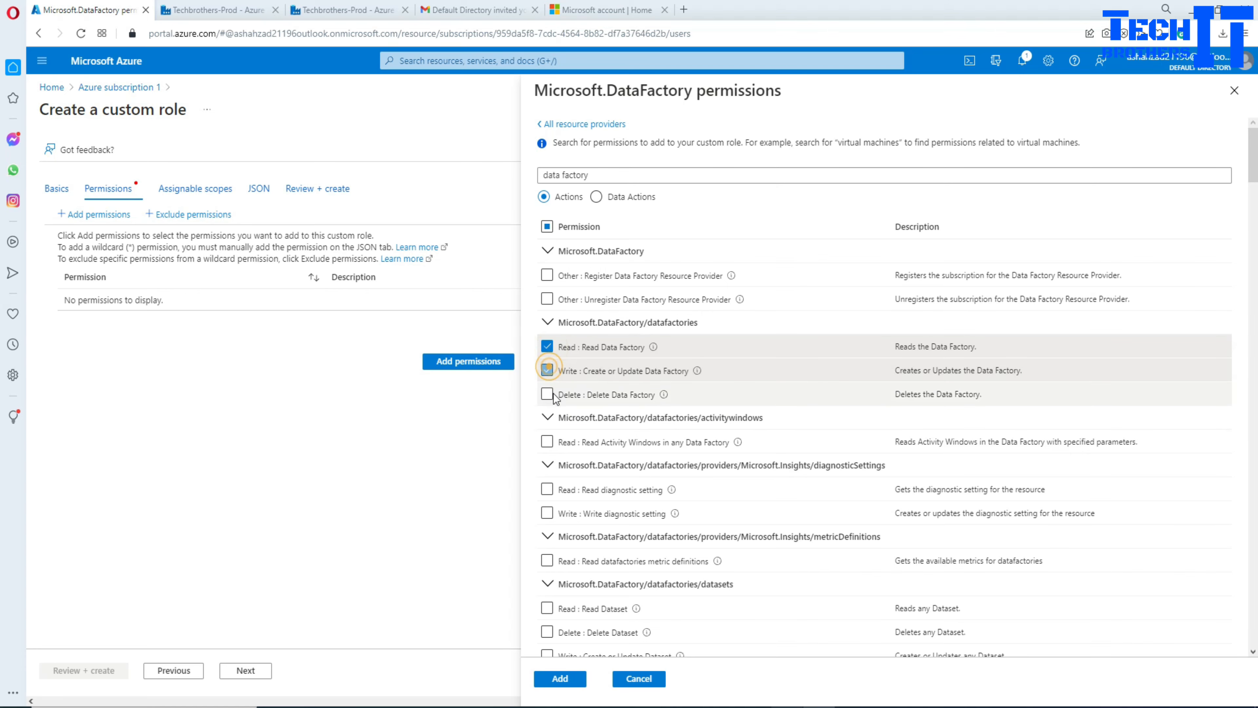
{"action": "left_click", "coordinate": [547, 394]}
{"action": "scroll", "coordinate": [738, 397], "scroll_direction": "down", "scroll_amount": 4}
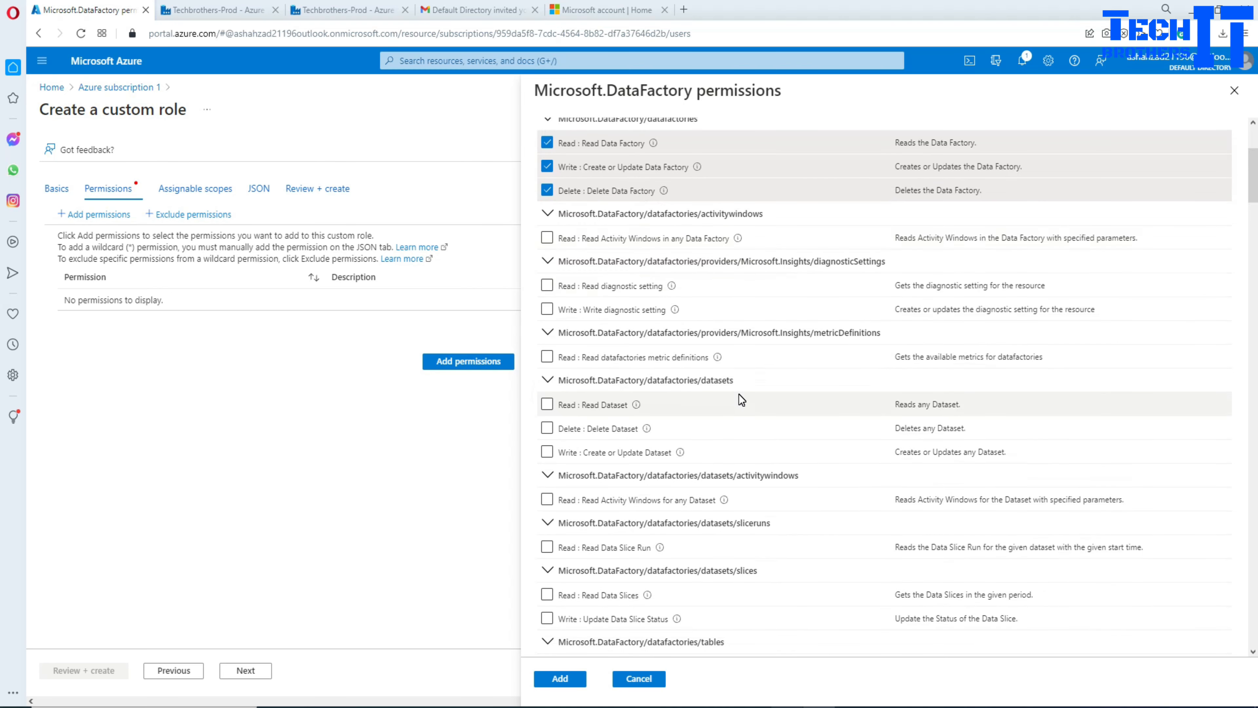
{"action": "scroll", "coordinate": [739, 397], "scroll_direction": "down", "scroll_amount": 1}
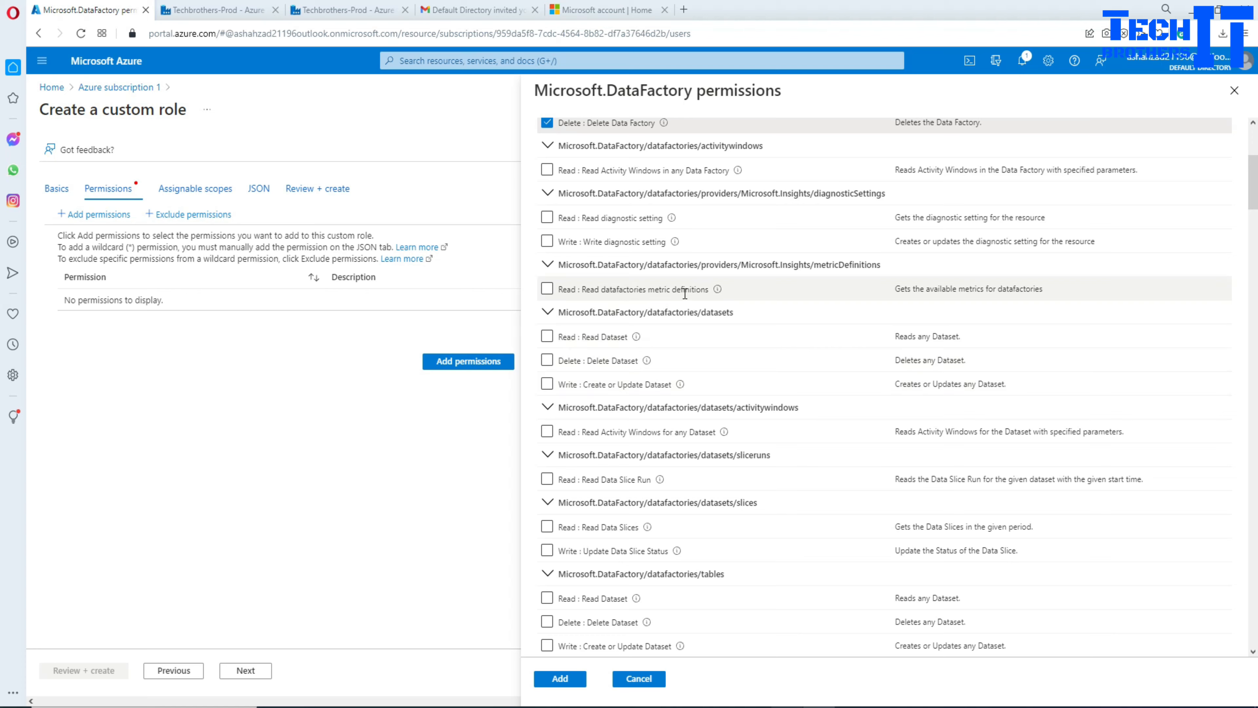
Step: Tick Read datafactories metric definitions, Read Dataset and Delete Dataset permissions
{"action": "left_click", "coordinate": [548, 290]}
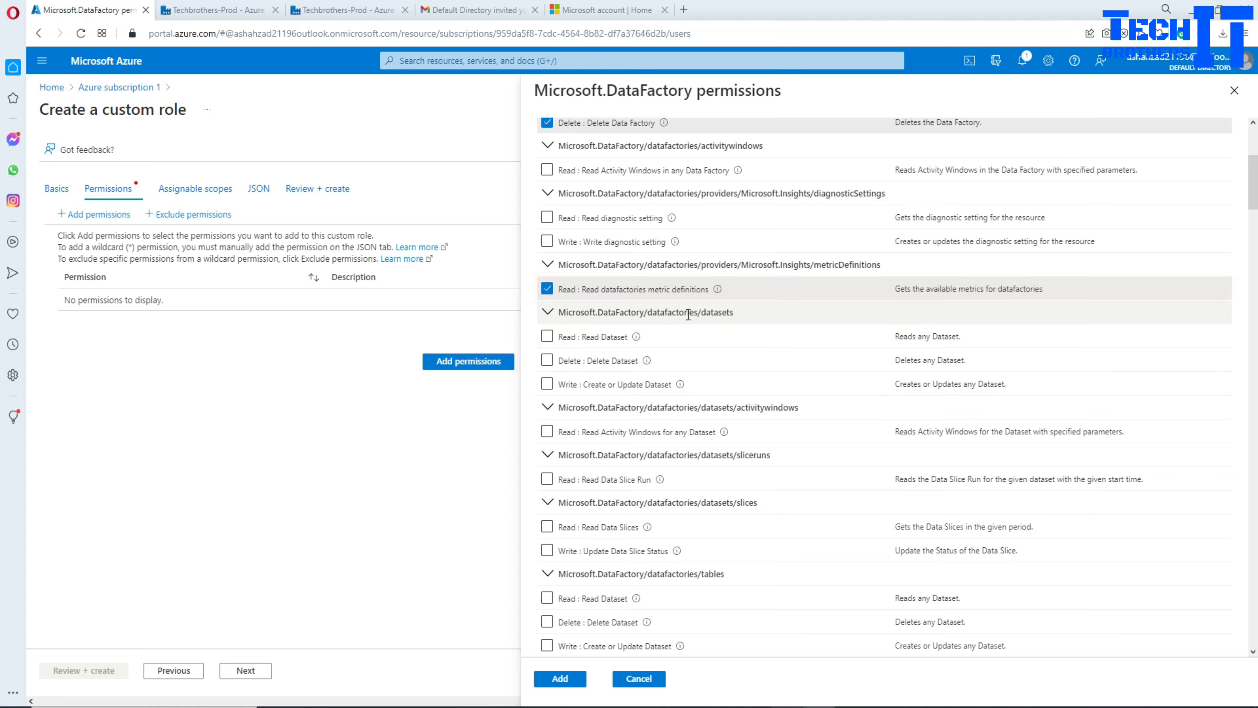
{"action": "left_click", "coordinate": [548, 338]}
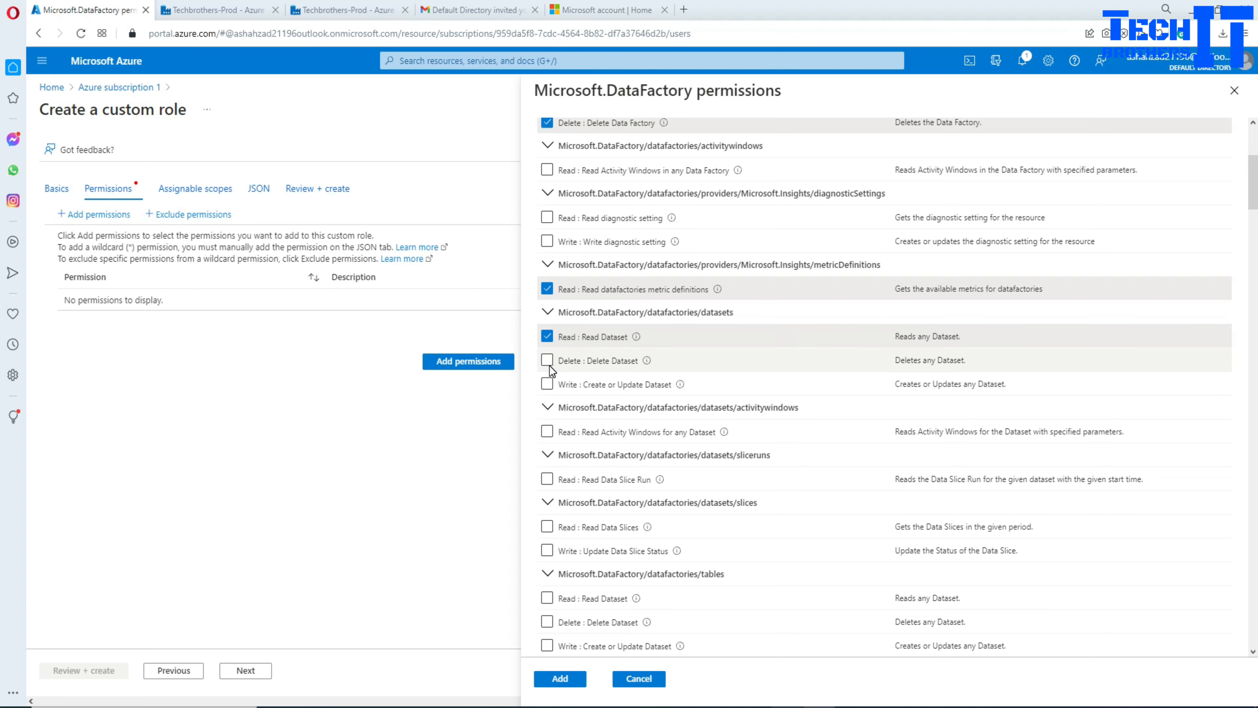
{"action": "left_click", "coordinate": [547, 362]}
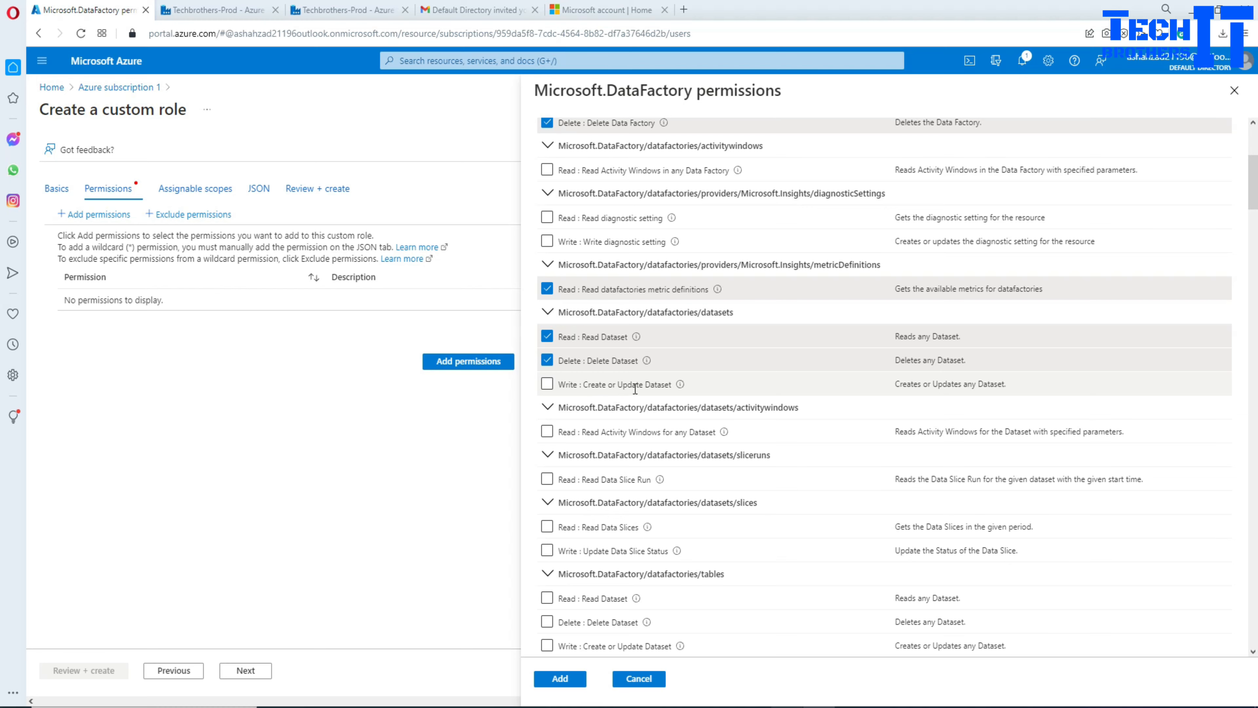
{"action": "scroll", "coordinate": [635, 389], "scroll_direction": "down", "scroll_amount": 4}
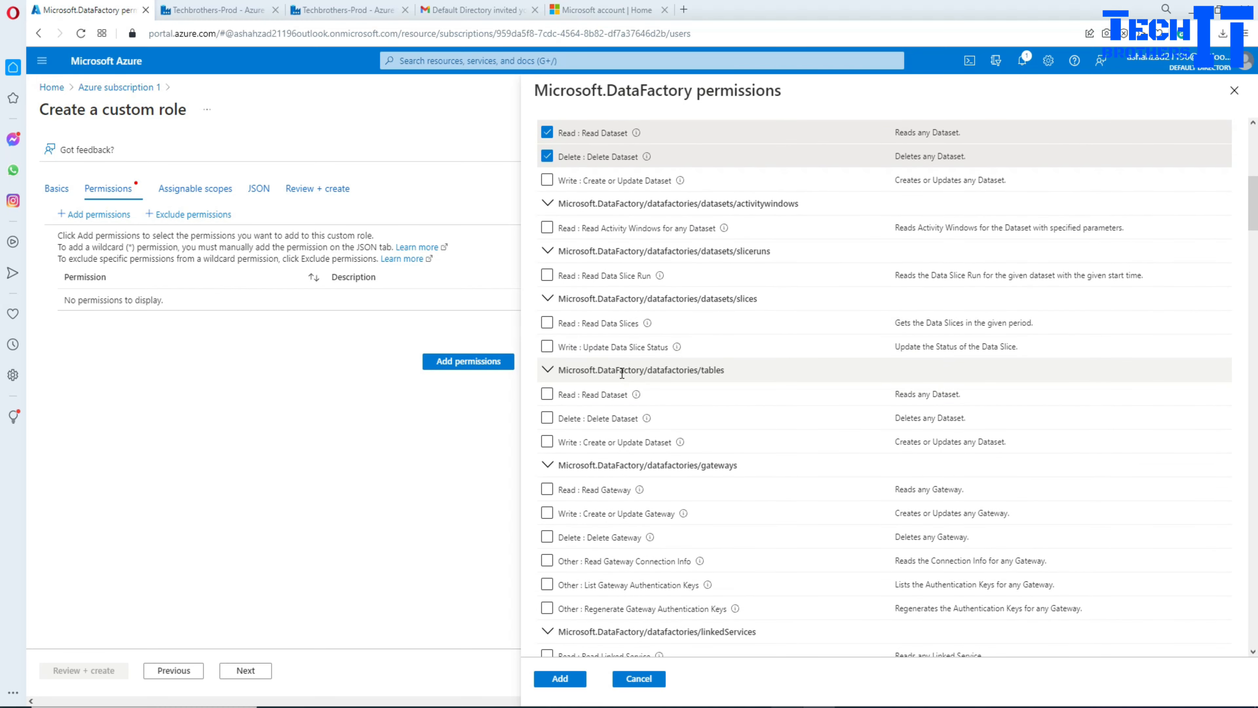
{"action": "scroll", "coordinate": [621, 372], "scroll_direction": "down", "scroll_amount": 3}
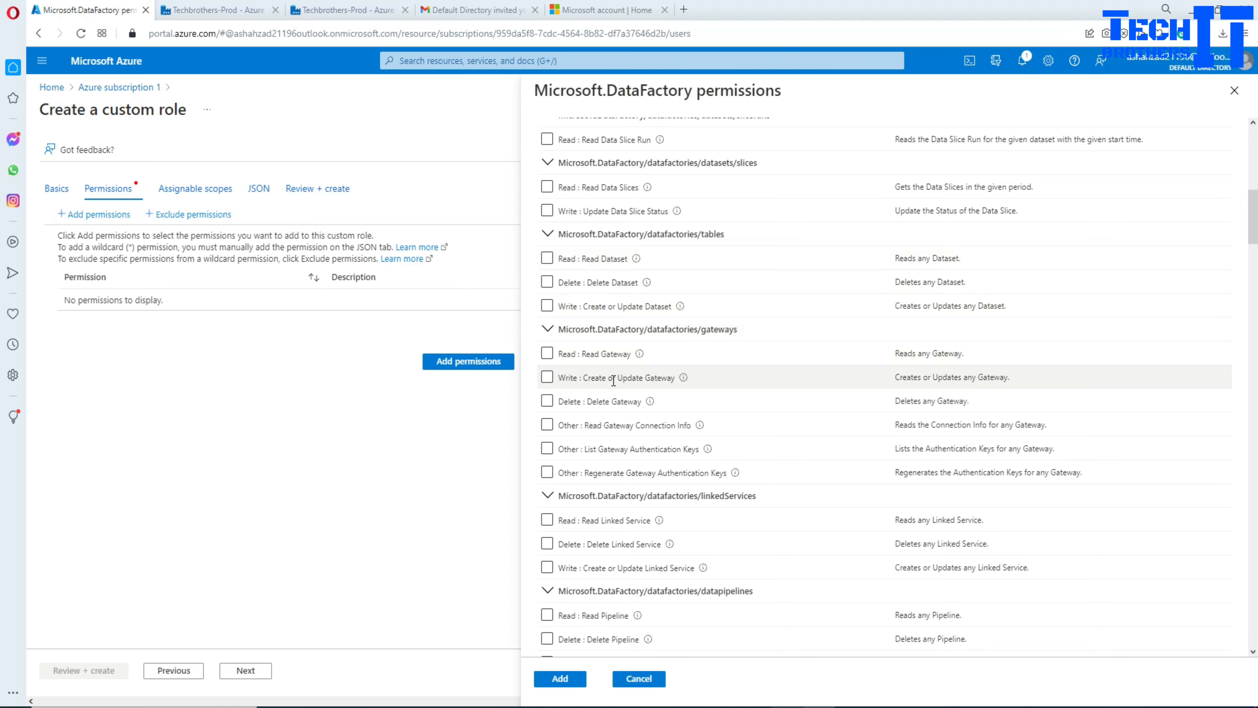
{"action": "scroll", "coordinate": [613, 380], "scroll_direction": "down", "scroll_amount": 6}
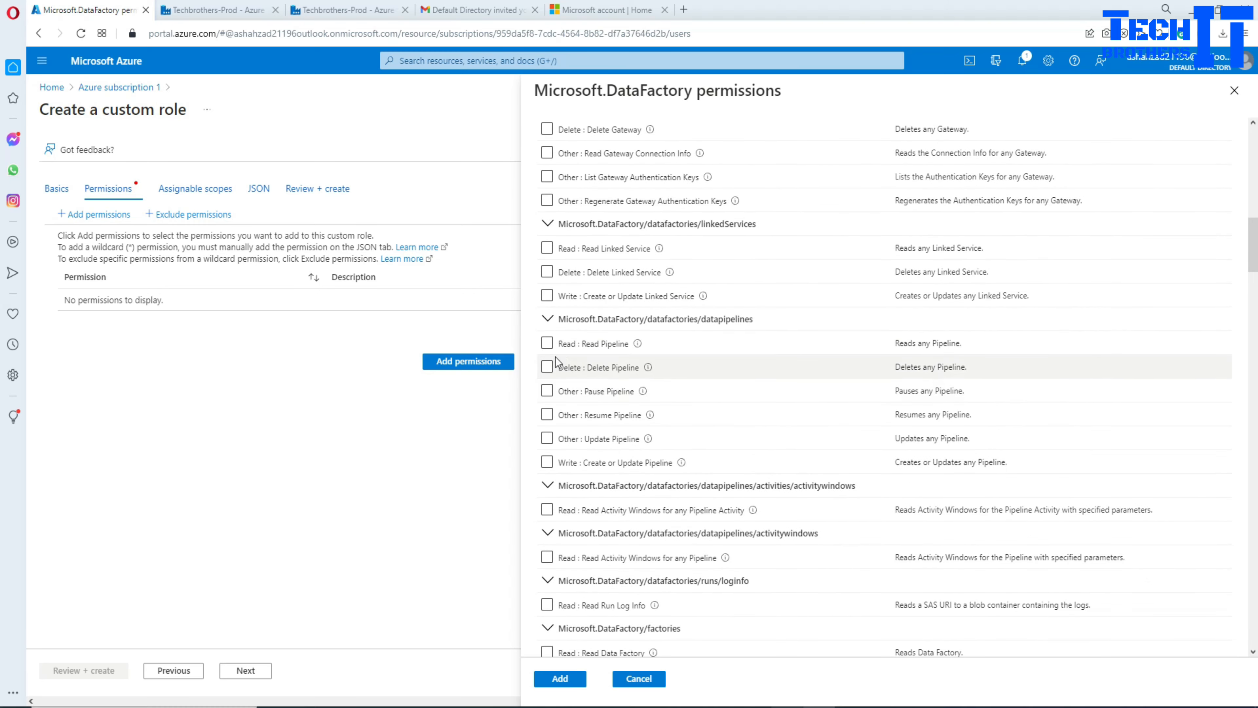
Step: Tick Read, Pause, Resume, Update and Create or Update Pipeline permissions, leaving Delete Pipeline unticked
{"action": "left_click", "coordinate": [547, 343]}
{"action": "left_click", "coordinate": [547, 367]}
{"action": "left_click", "coordinate": [547, 391]}
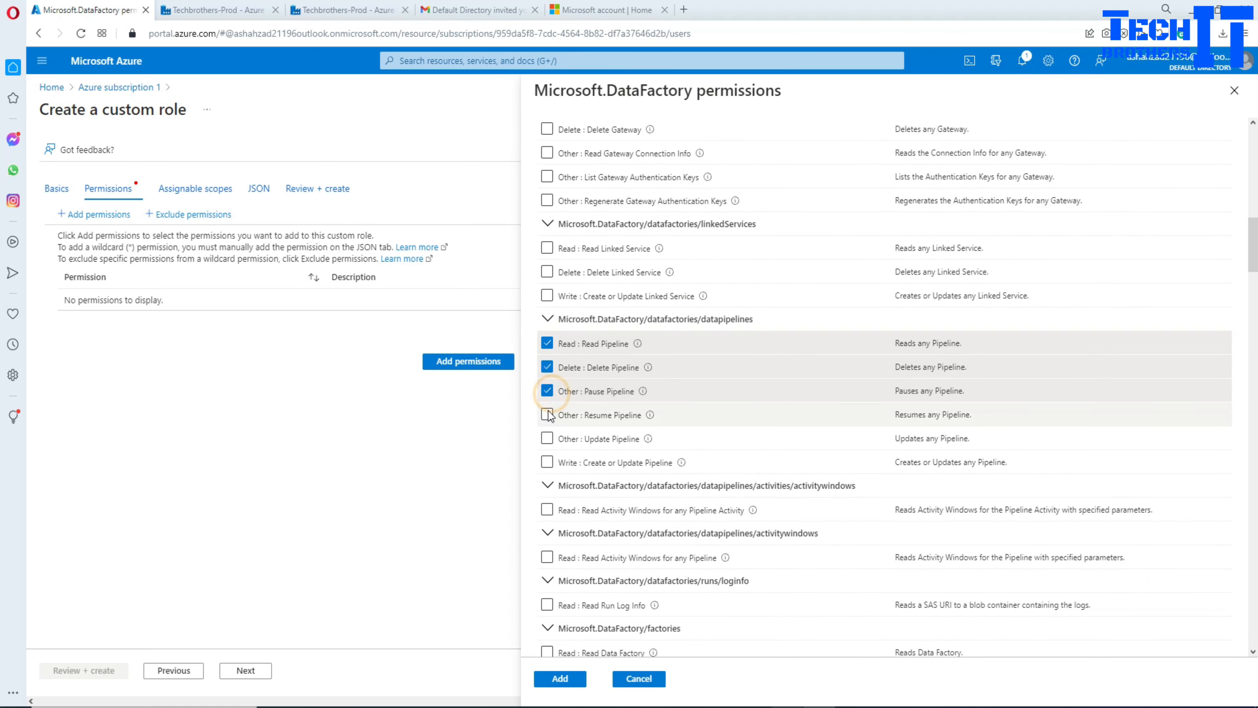
{"action": "left_click", "coordinate": [547, 415]}
{"action": "left_click", "coordinate": [547, 438]}
{"action": "left_click", "coordinate": [547, 462]}
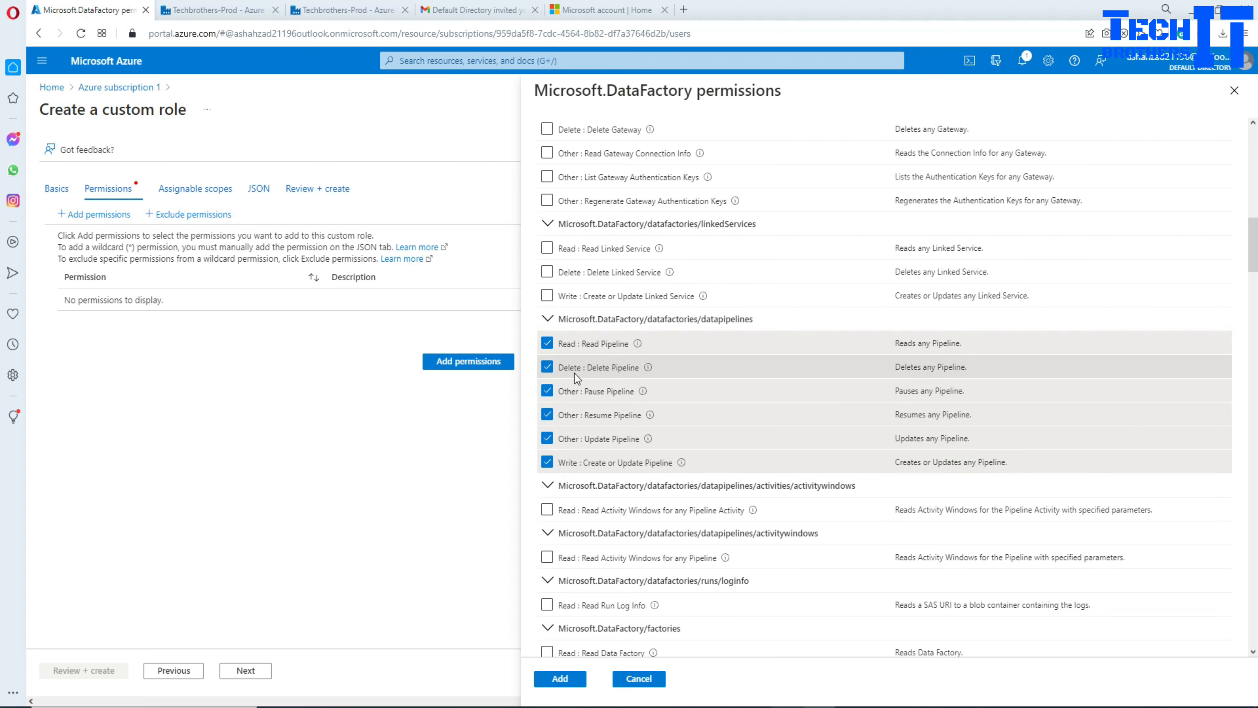
{"action": "left_click", "coordinate": [547, 366]}
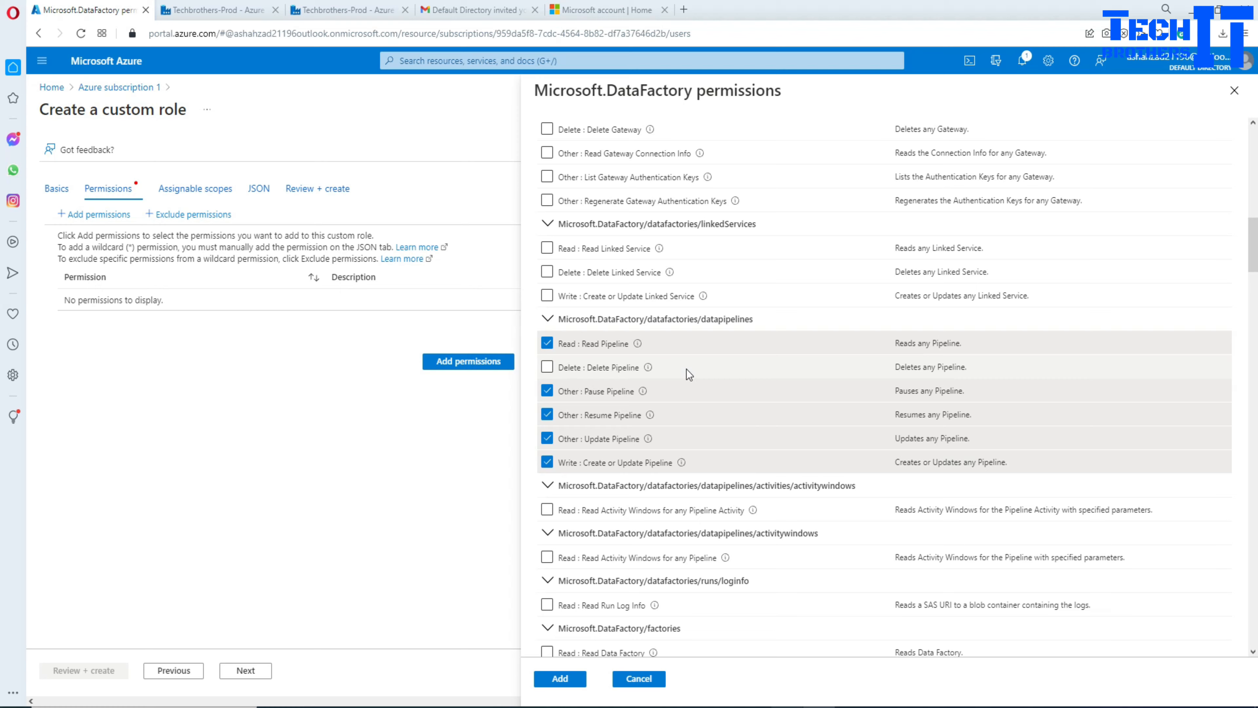
{"action": "scroll", "coordinate": [654, 375], "scroll_direction": "down", "scroll_amount": 4}
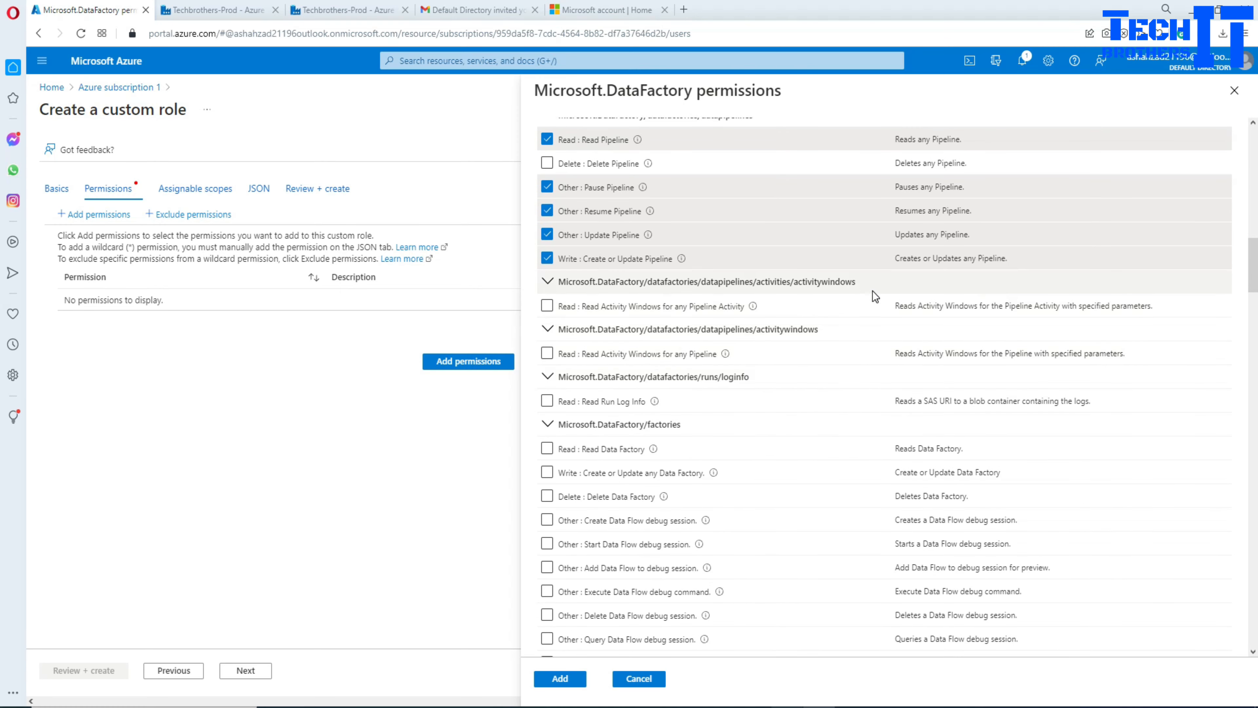
{"action": "scroll", "coordinate": [676, 358], "scroll_direction": "down", "scroll_amount": 1}
{"action": "scroll", "coordinate": [676, 357], "scroll_direction": "down", "scroll_amount": 4}
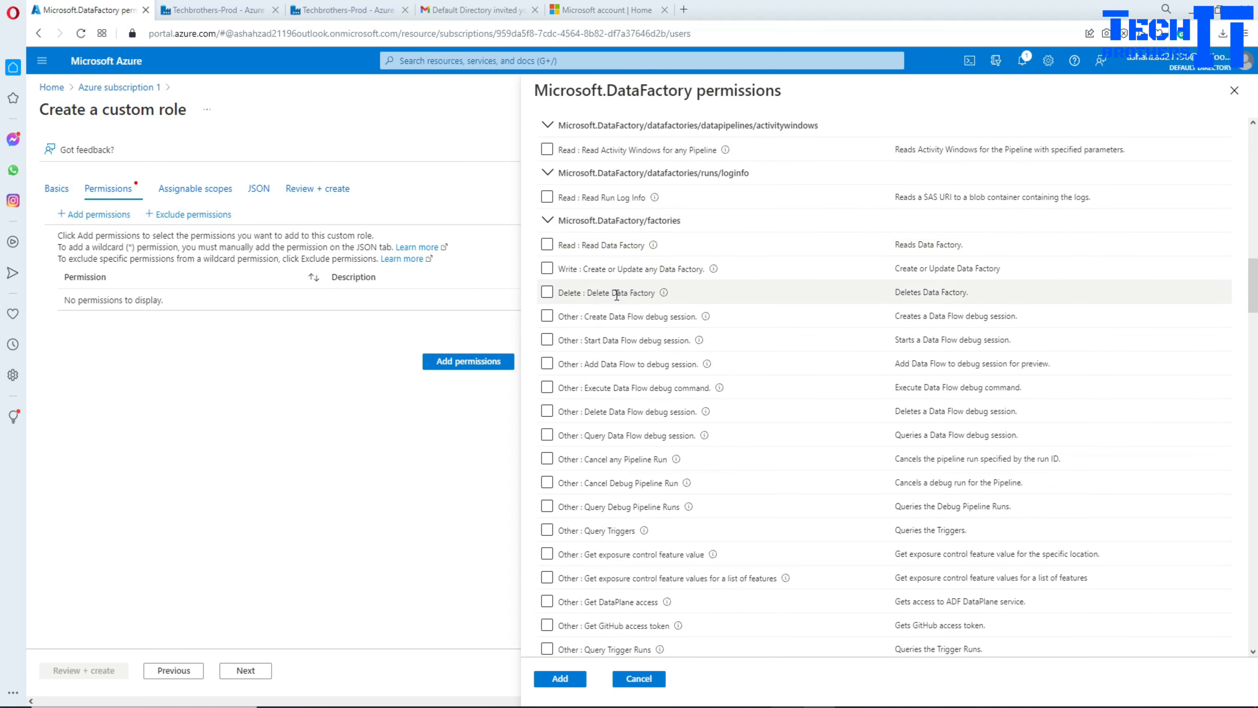
Step: Tick Read Data Factory, leaving Delete and Create or Update any Data Factory unticked
{"action": "left_click", "coordinate": [547, 293]}
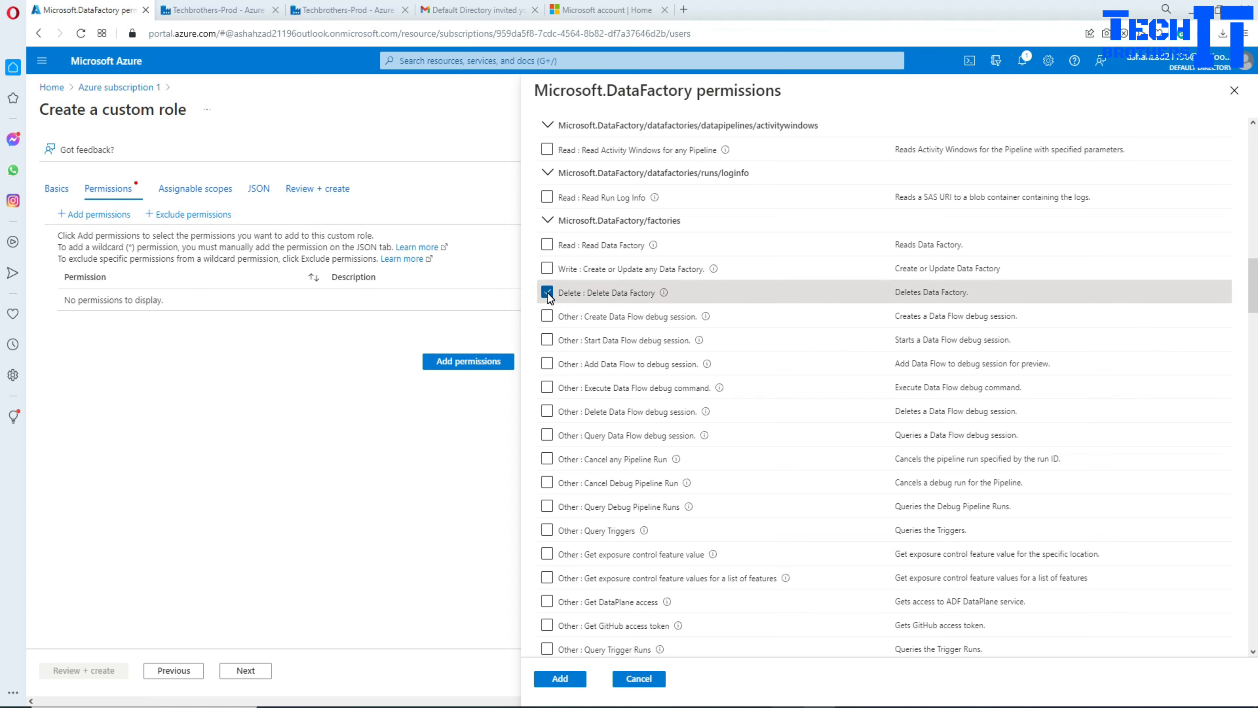
{"action": "left_click", "coordinate": [548, 293]}
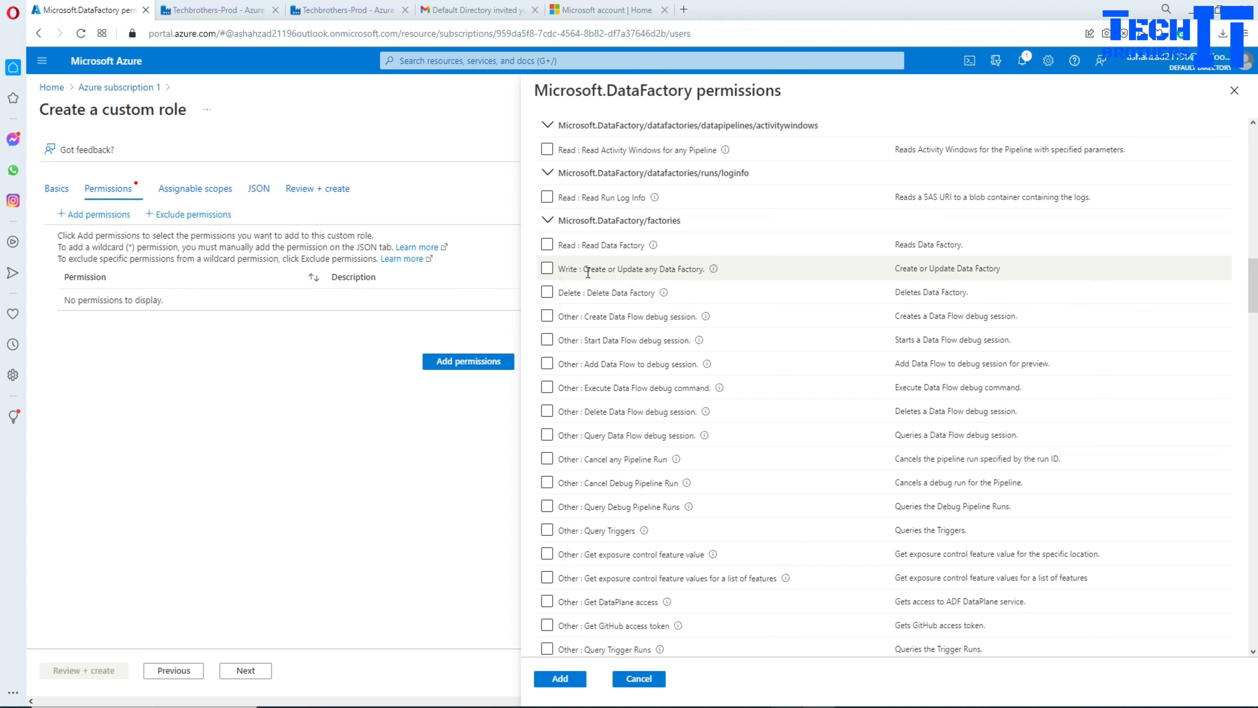
{"action": "left_click", "coordinate": [547, 270]}
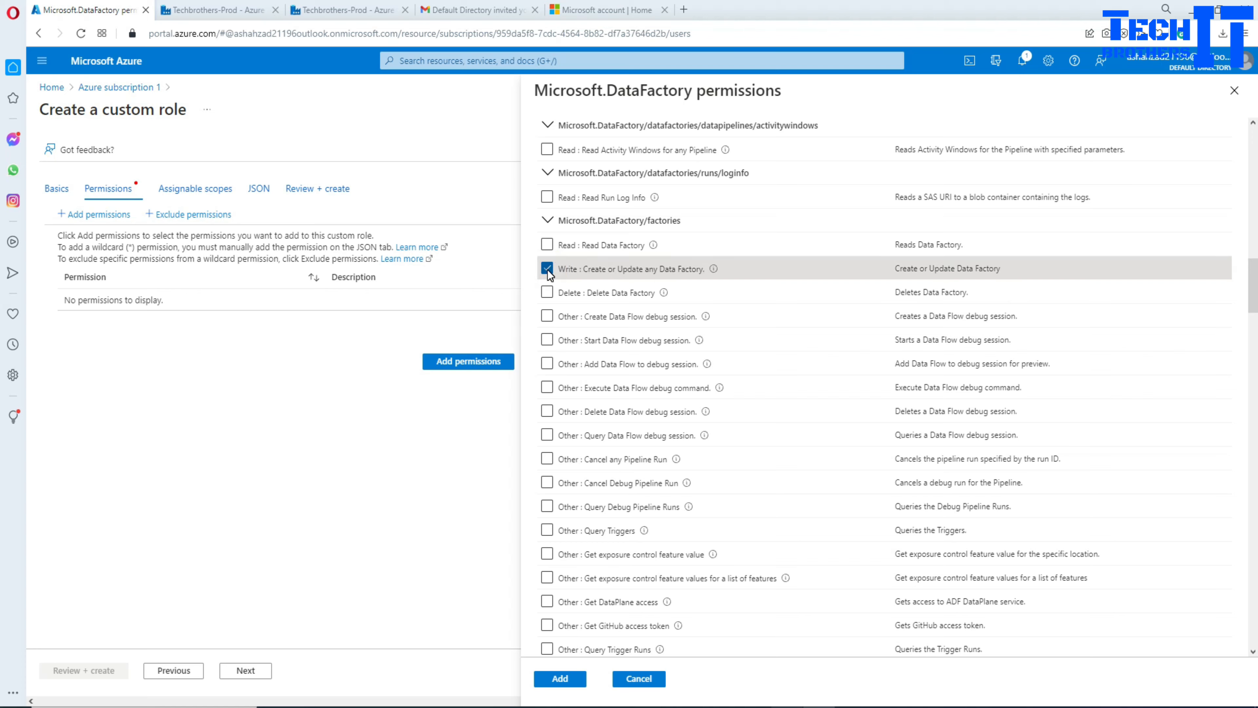
{"action": "left_click", "coordinate": [547, 270]}
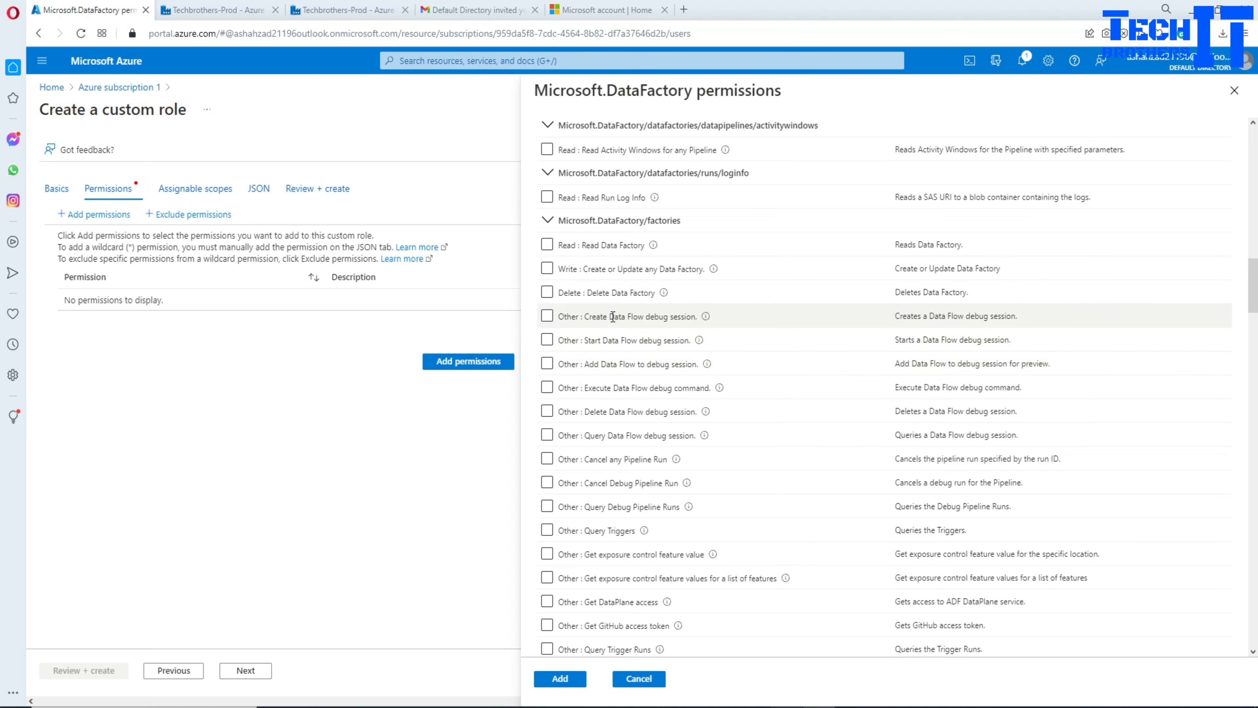
{"action": "left_click", "coordinate": [547, 245]}
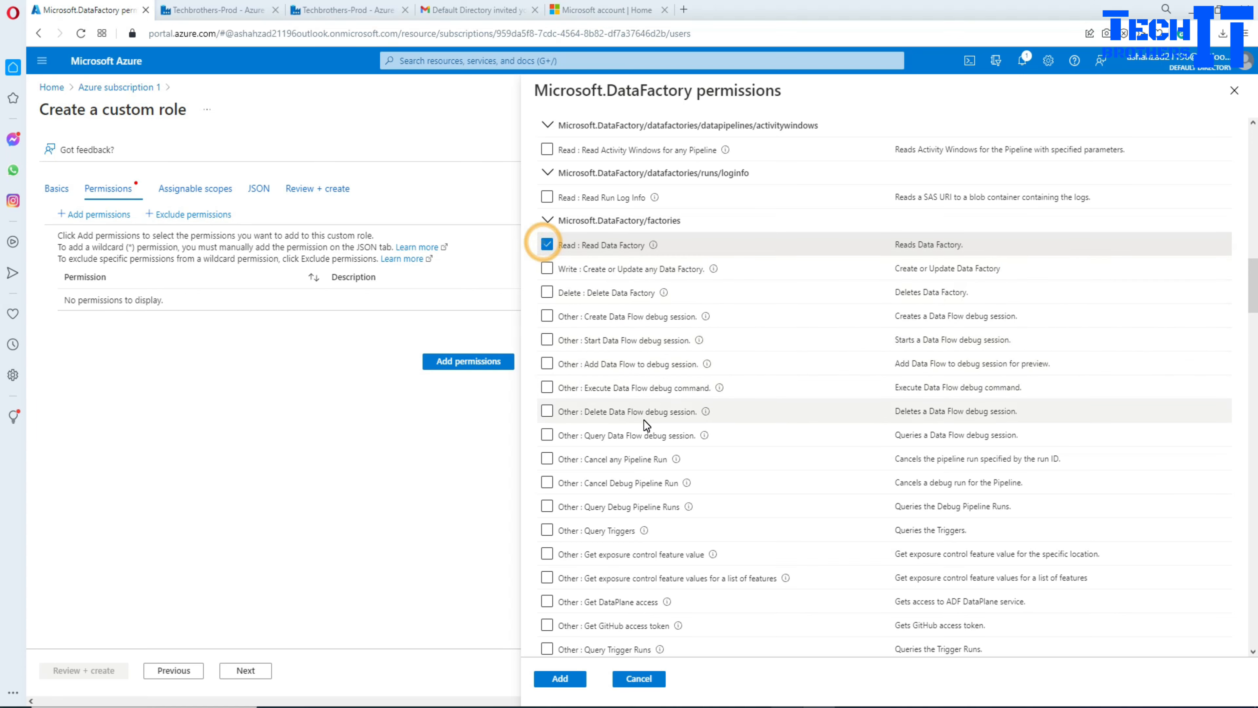
{"action": "scroll", "coordinate": [639, 422], "scroll_direction": "down", "scroll_amount": 3}
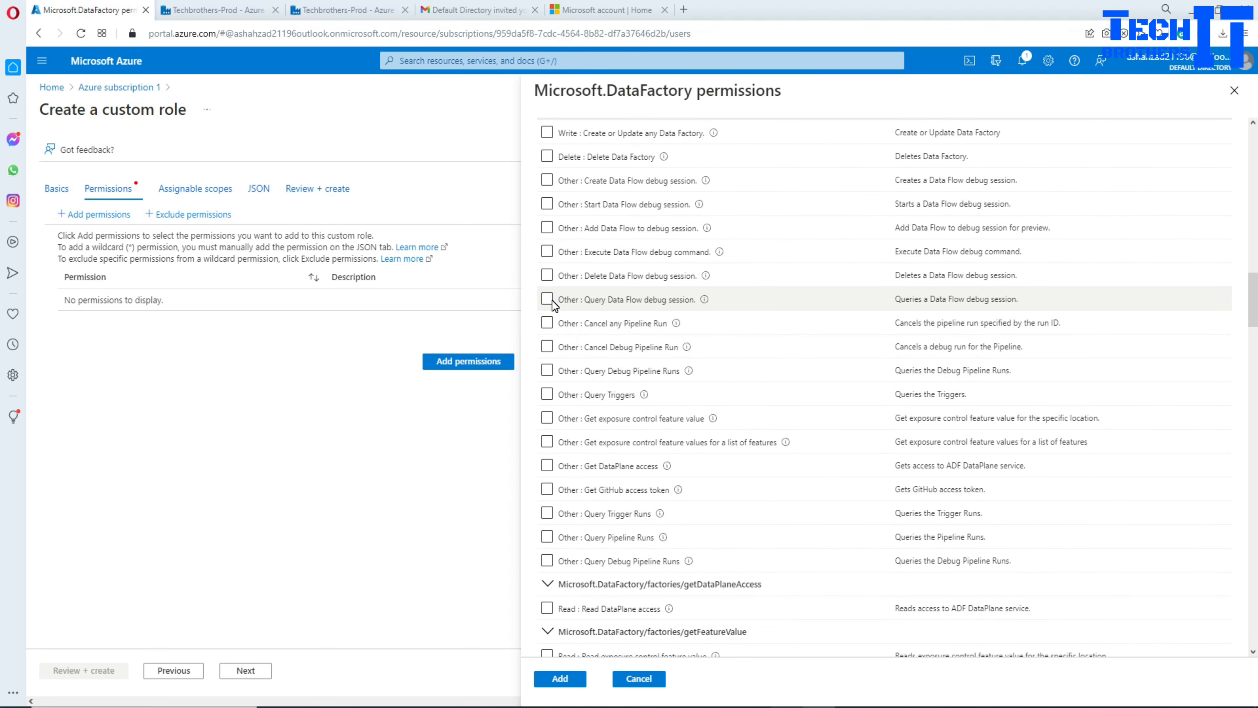
Step: Tick Cancel any Pipeline Run, Cancel Debug Pipeline Run, Query Debug Pipeline Runs and Query Triggers
{"action": "left_click", "coordinate": [547, 322]}
{"action": "left_click", "coordinate": [547, 346]}
{"action": "left_click", "coordinate": [546, 370]}
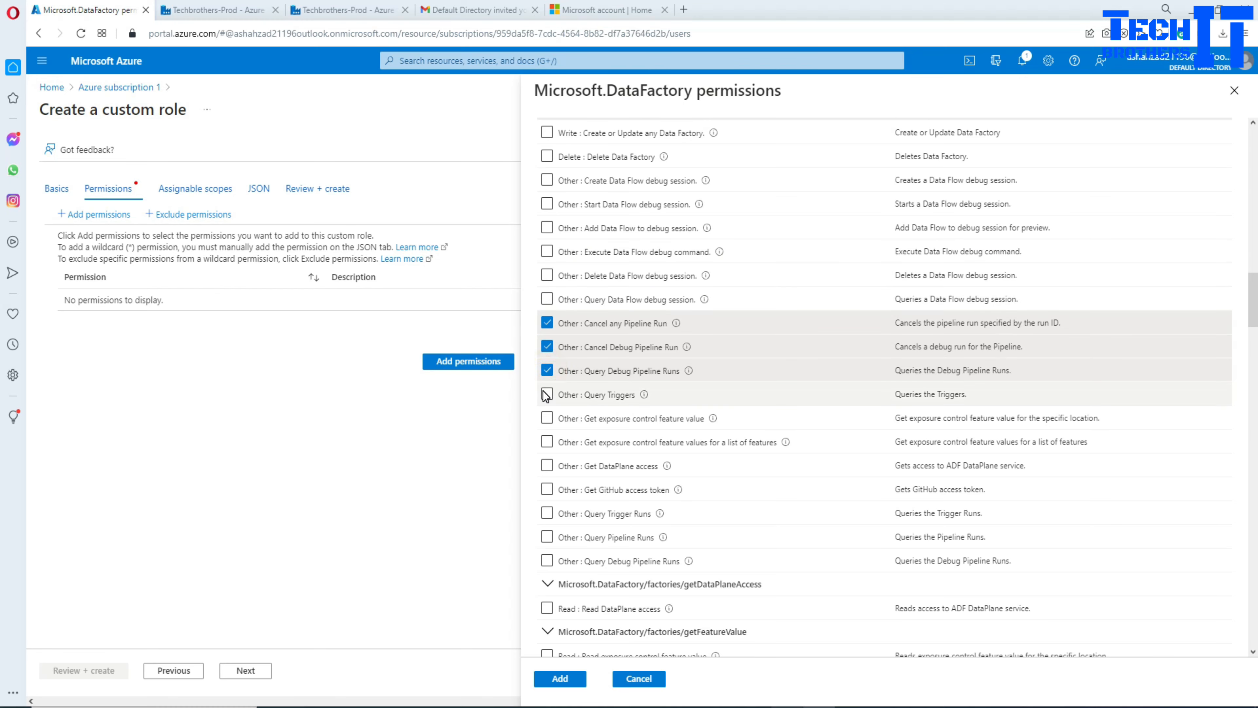
{"action": "left_click", "coordinate": [547, 395]}
{"action": "scroll", "coordinate": [659, 408], "scroll_direction": "down", "scroll_amount": 5}
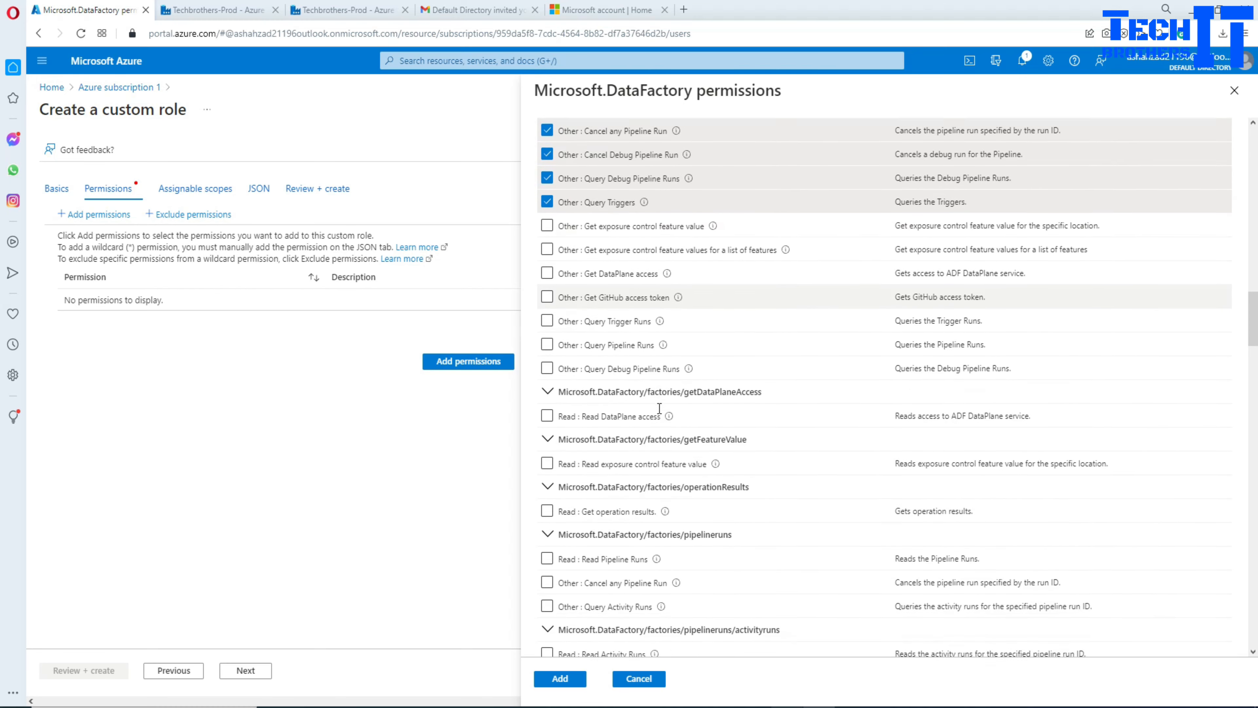
{"action": "scroll", "coordinate": [659, 408], "scroll_direction": "down", "scroll_amount": 6}
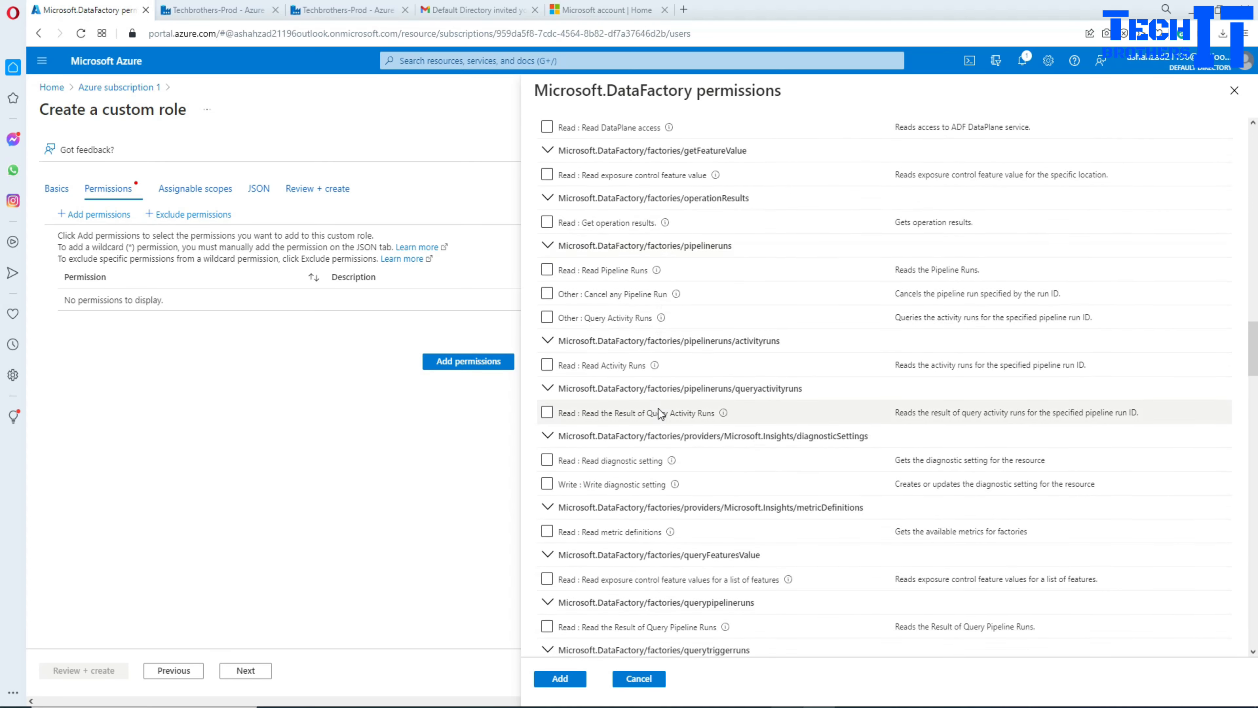
{"action": "scroll", "coordinate": [660, 407], "scroll_direction": "down", "scroll_amount": 8}
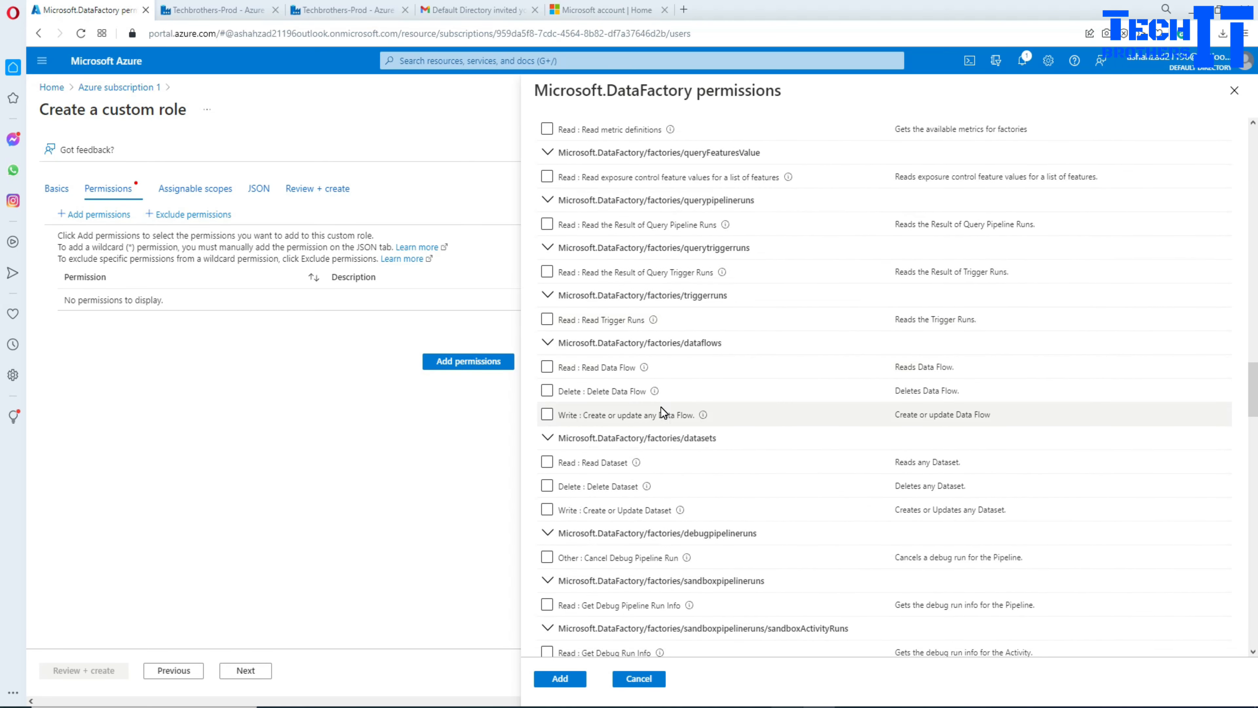
{"action": "scroll", "coordinate": [661, 407], "scroll_direction": "down", "scroll_amount": 4}
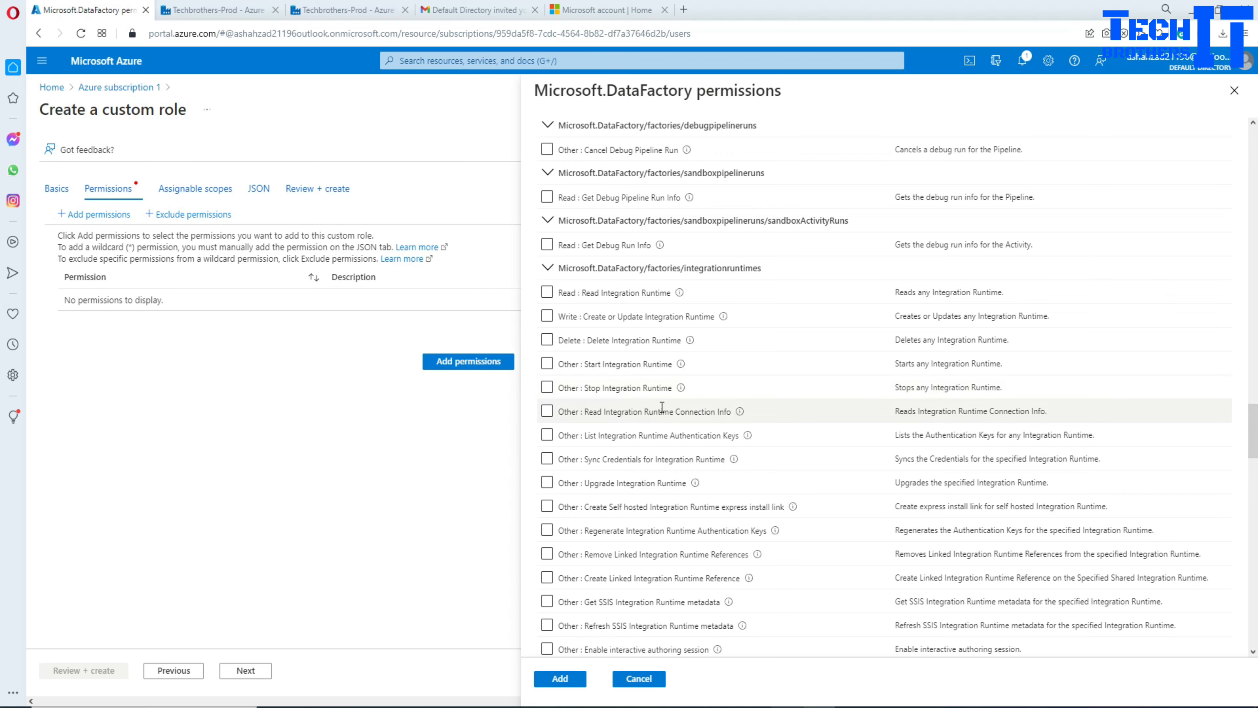
{"action": "scroll", "coordinate": [662, 407], "scroll_direction": "down", "scroll_amount": 6}
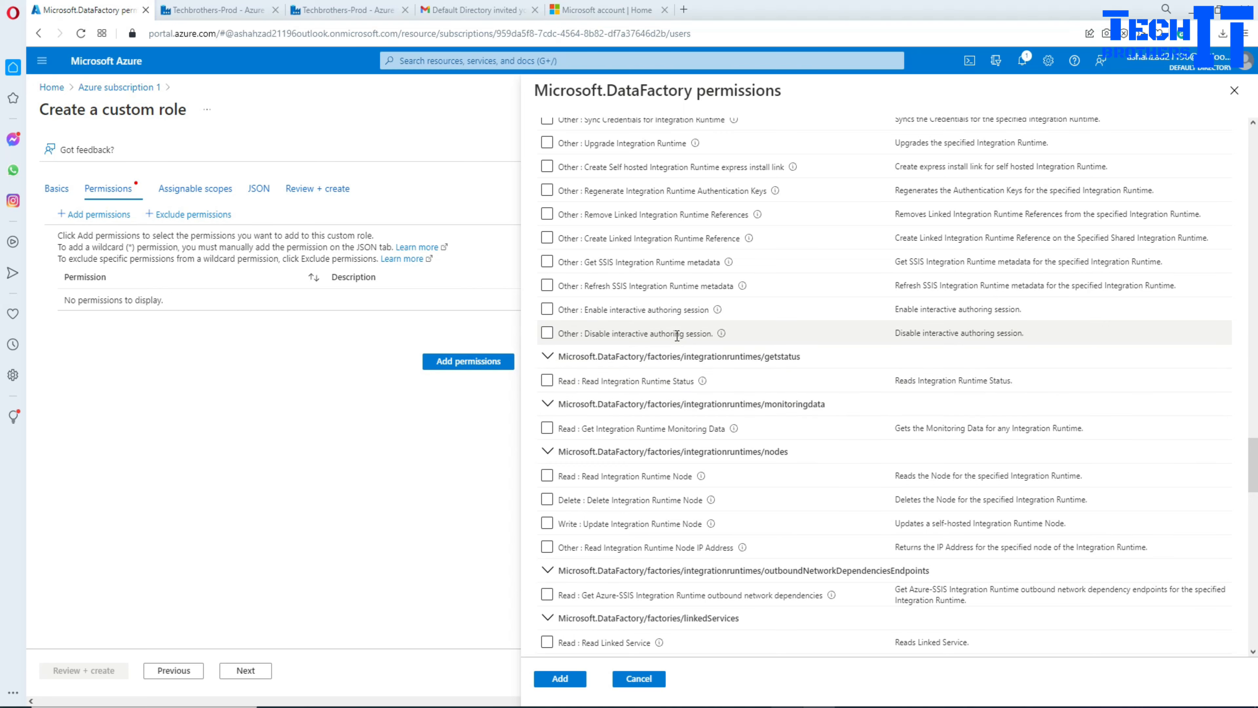
{"action": "scroll", "coordinate": [694, 275], "scroll_direction": "up", "scroll_amount": 3}
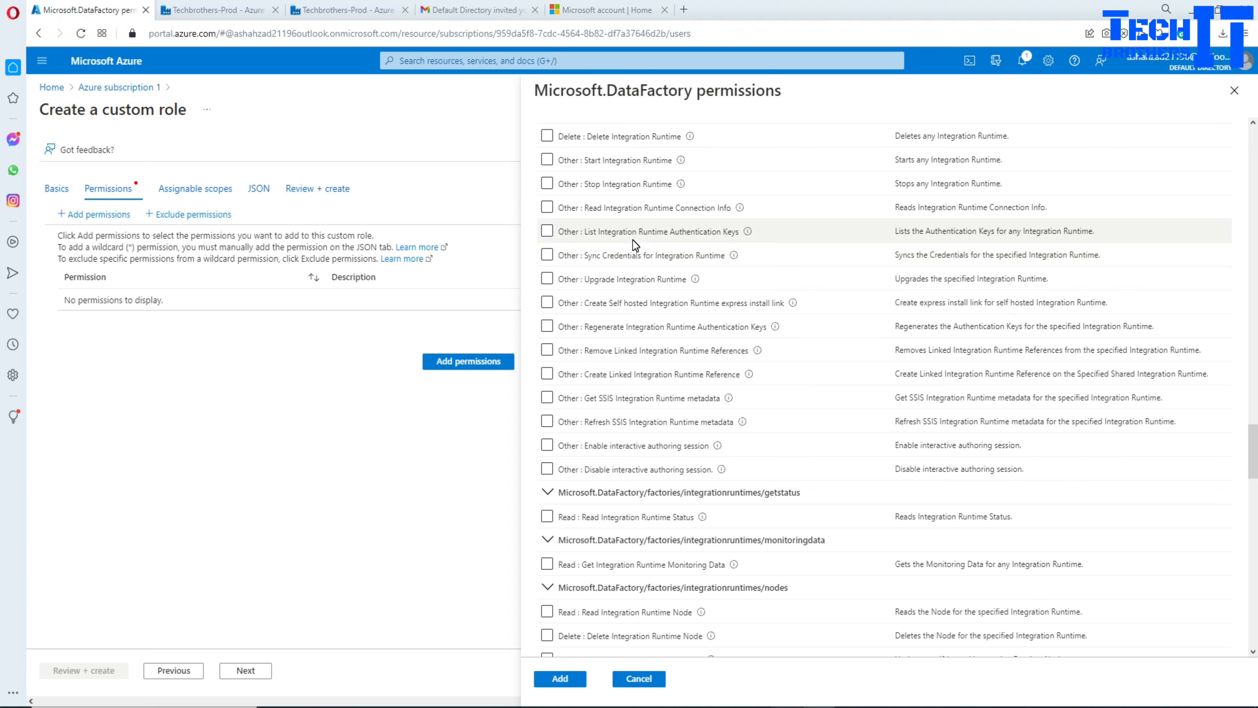
Step: Tick the Stop, Start and Delete Integration Runtime permissions
{"action": "left_click", "coordinate": [547, 185]}
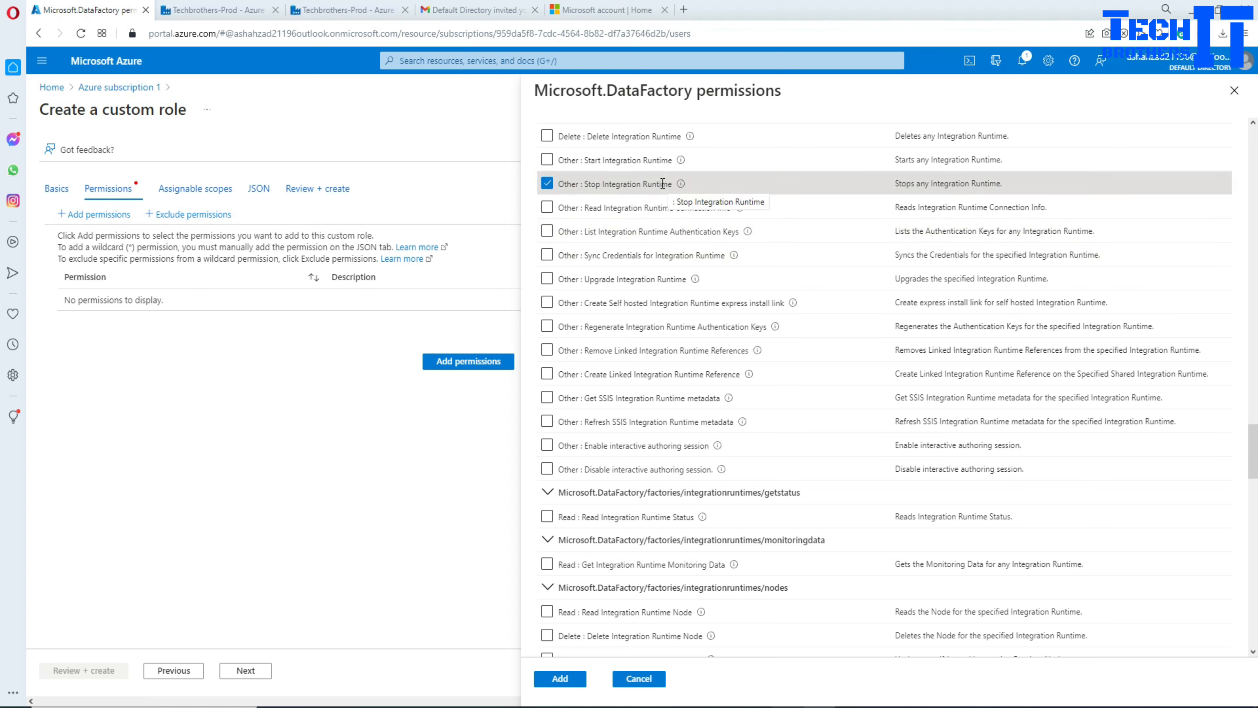
{"action": "left_click", "coordinate": [548, 160]}
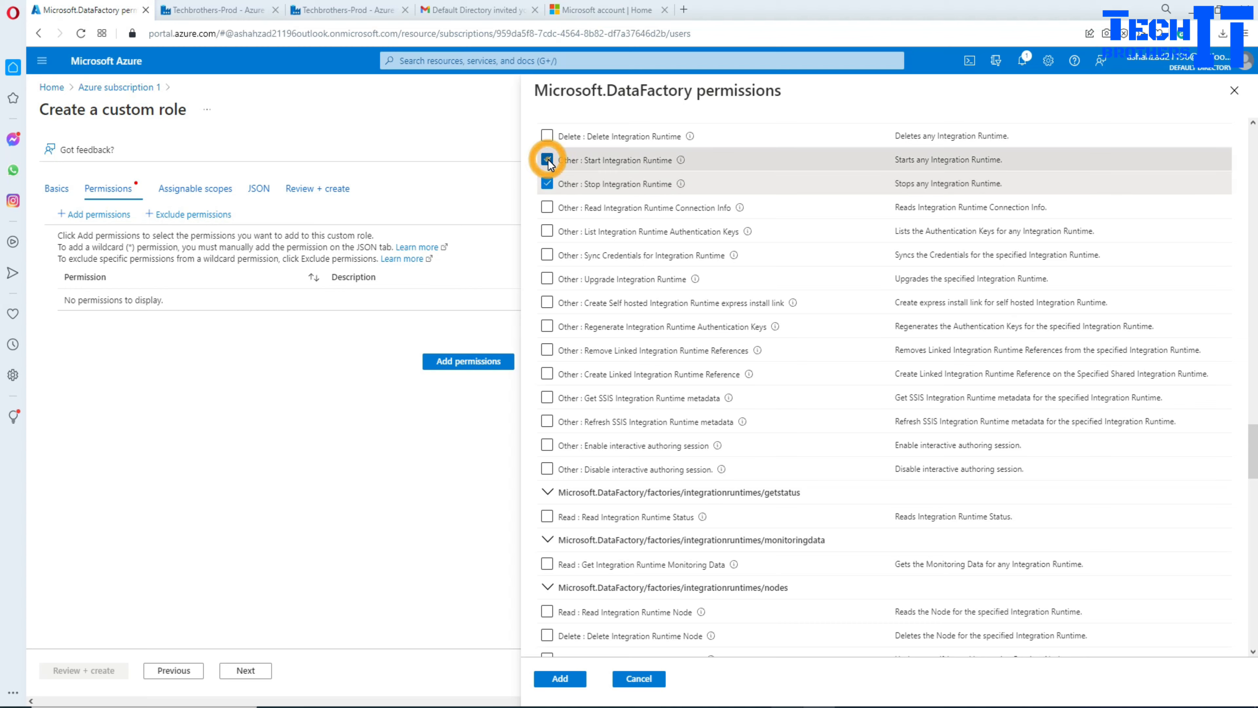
{"action": "left_click", "coordinate": [548, 135]}
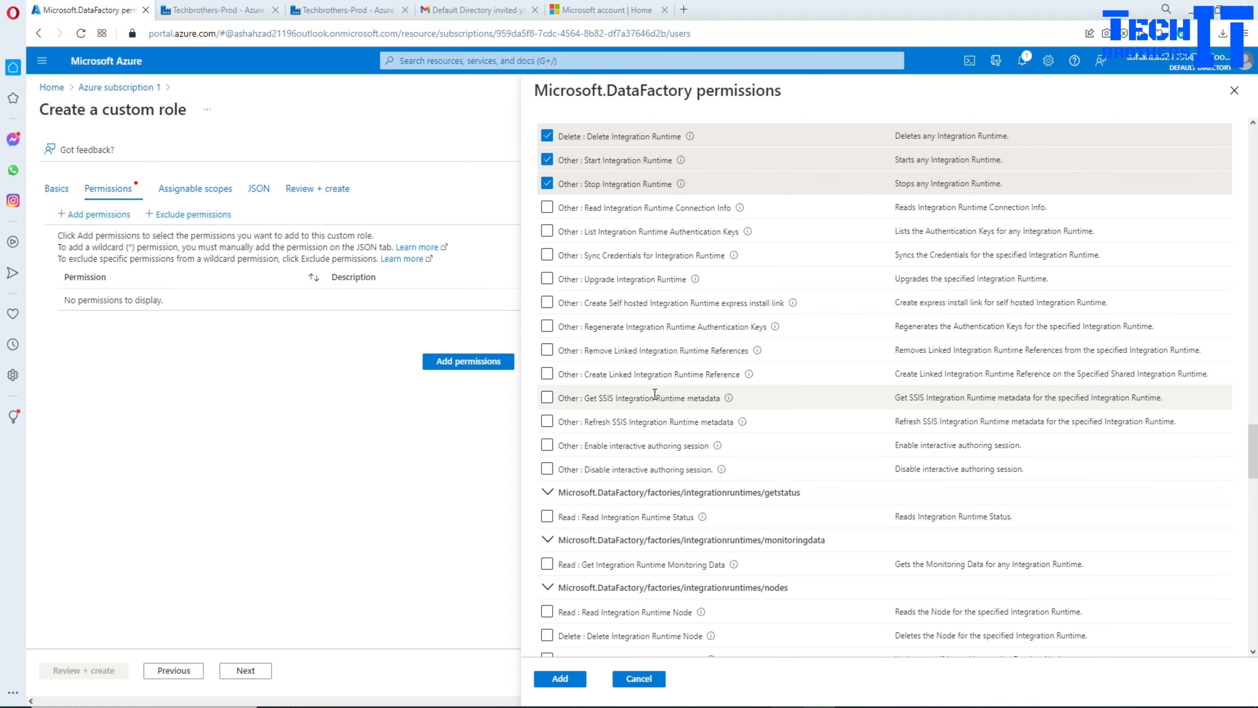
{"action": "scroll", "coordinate": [654, 394], "scroll_direction": "up", "scroll_amount": 20}
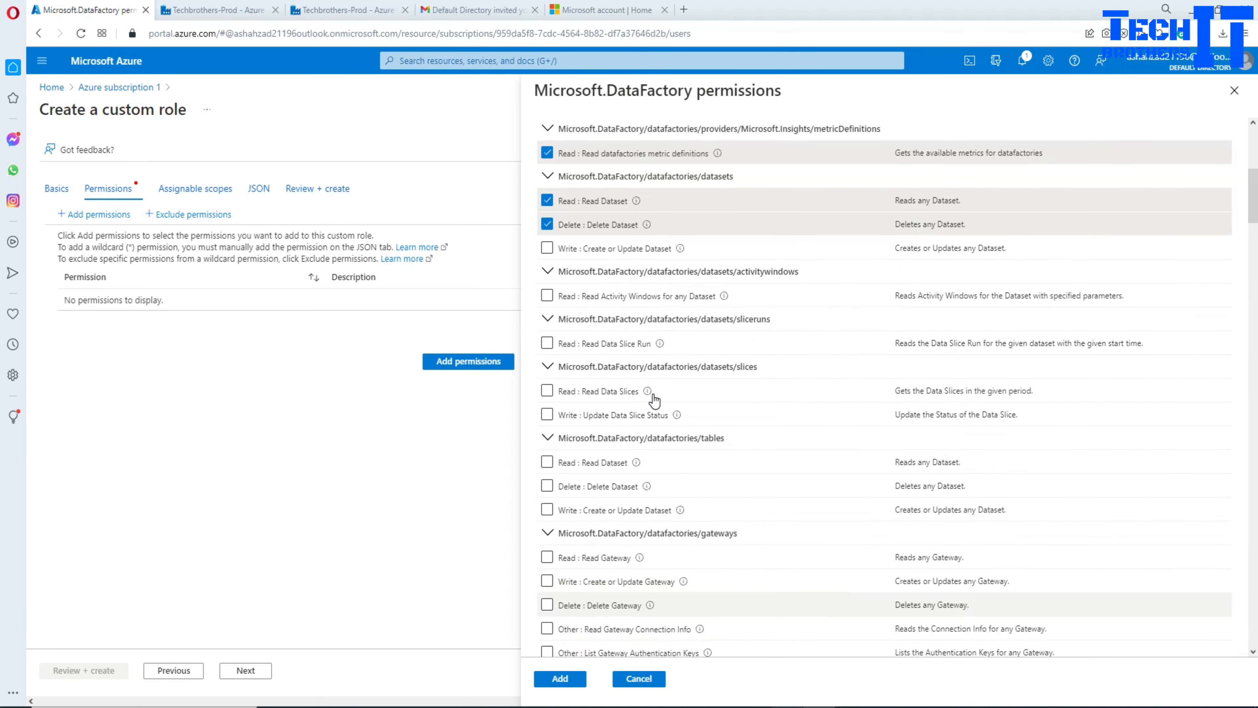
{"action": "scroll", "coordinate": [654, 396], "scroll_direction": "up", "scroll_amount": 8}
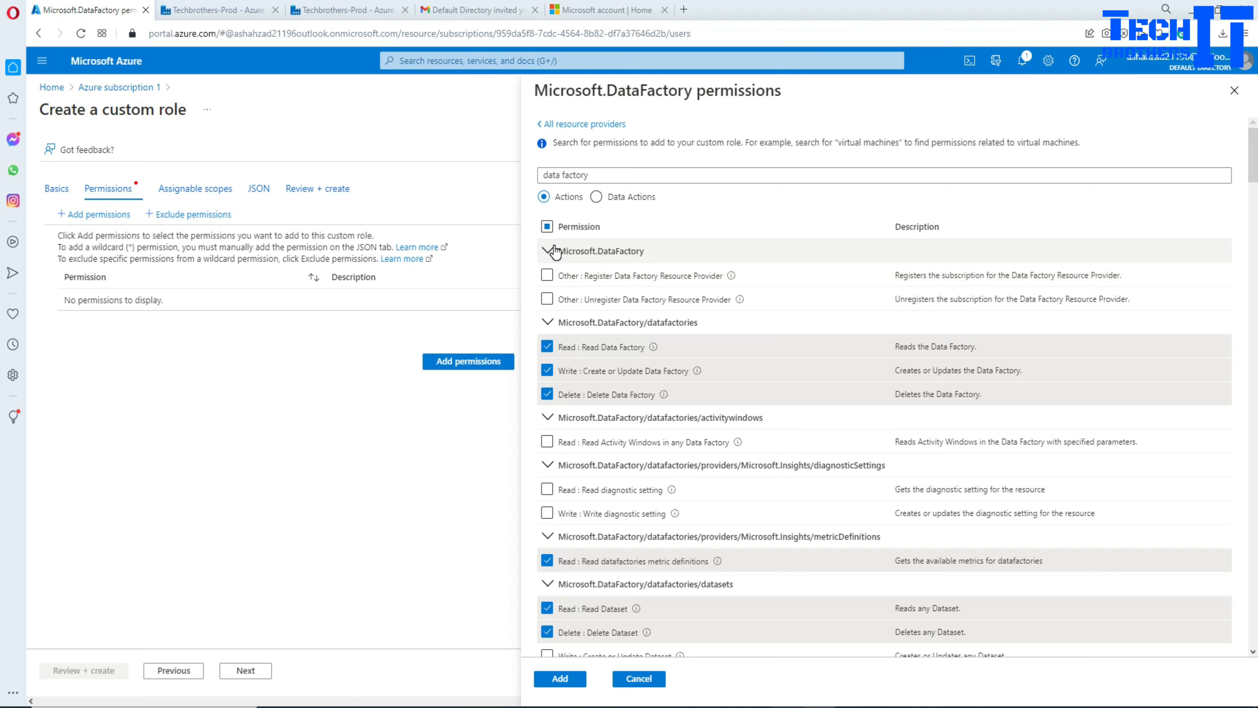
Step: Add Register and Unregister Data Factory Resource Provider along with the other ticked permissions
{"action": "left_click", "coordinate": [546, 275]}
{"action": "left_click", "coordinate": [547, 300]}
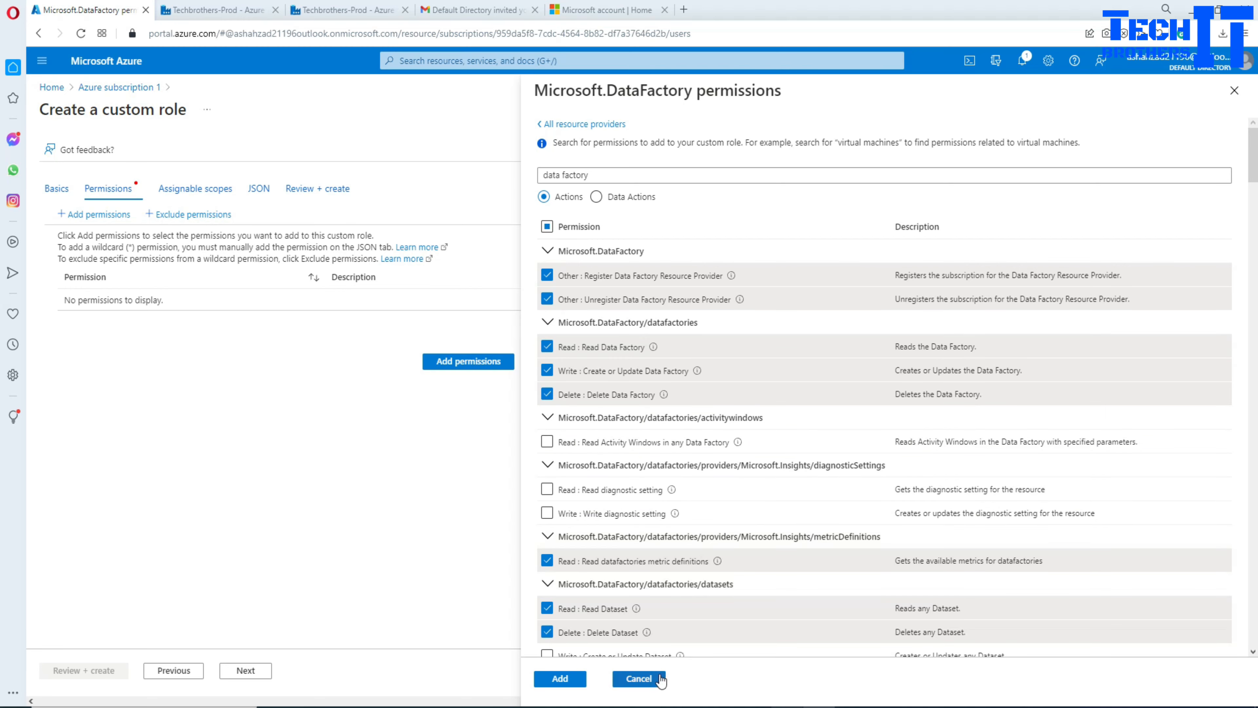
{"action": "left_click", "coordinate": [560, 677]}
Step: Scroll through the Permissions table to check the roughly 21 Microsoft.DataFactory actions
{"action": "scroll", "coordinate": [305, 381], "scroll_direction": "down", "scroll_amount": 3}
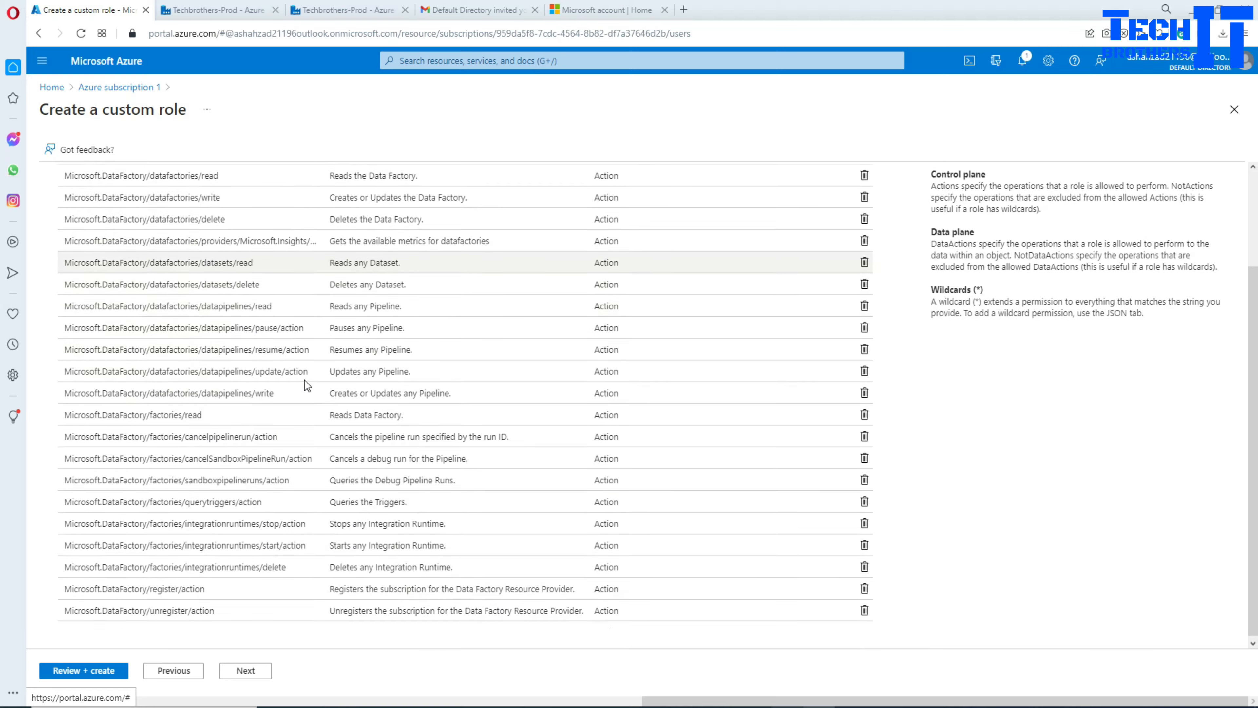
{"action": "scroll", "coordinate": [305, 380], "scroll_direction": "up", "scroll_amount": 3}
{"action": "scroll", "coordinate": [305, 380], "scroll_direction": "down", "scroll_amount": 3}
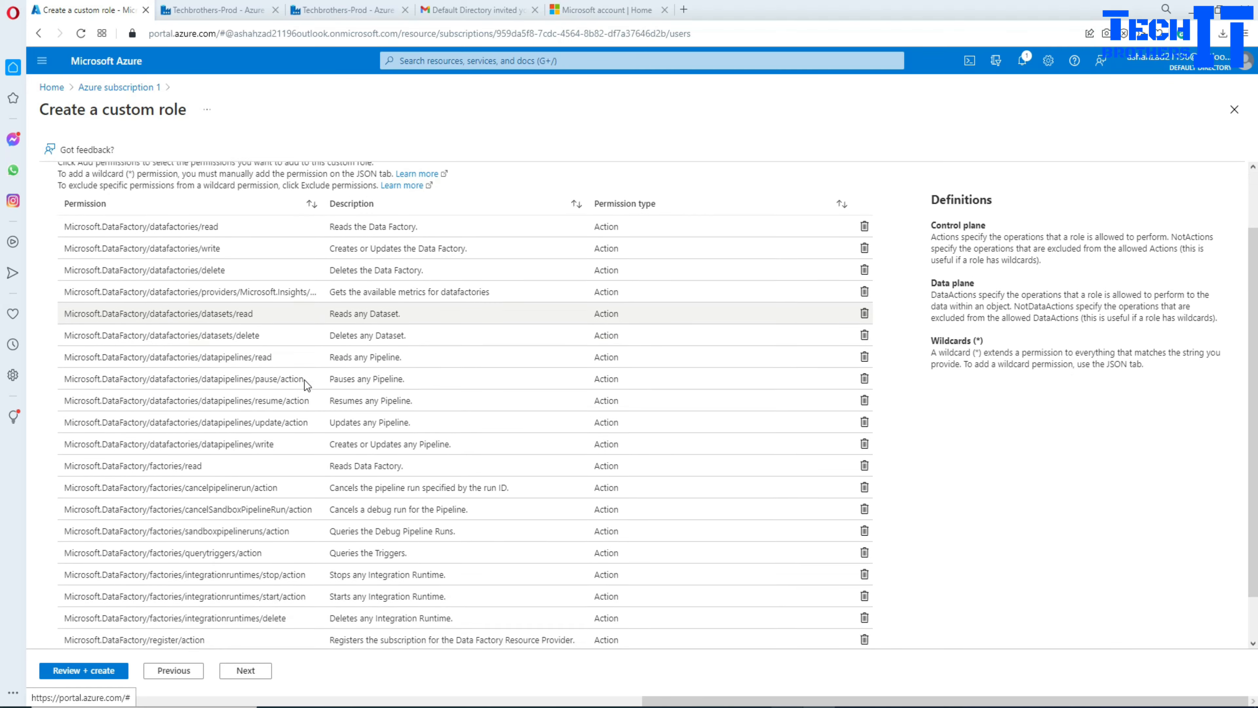
{"action": "scroll", "coordinate": [305, 379], "scroll_direction": "up", "scroll_amount": 3}
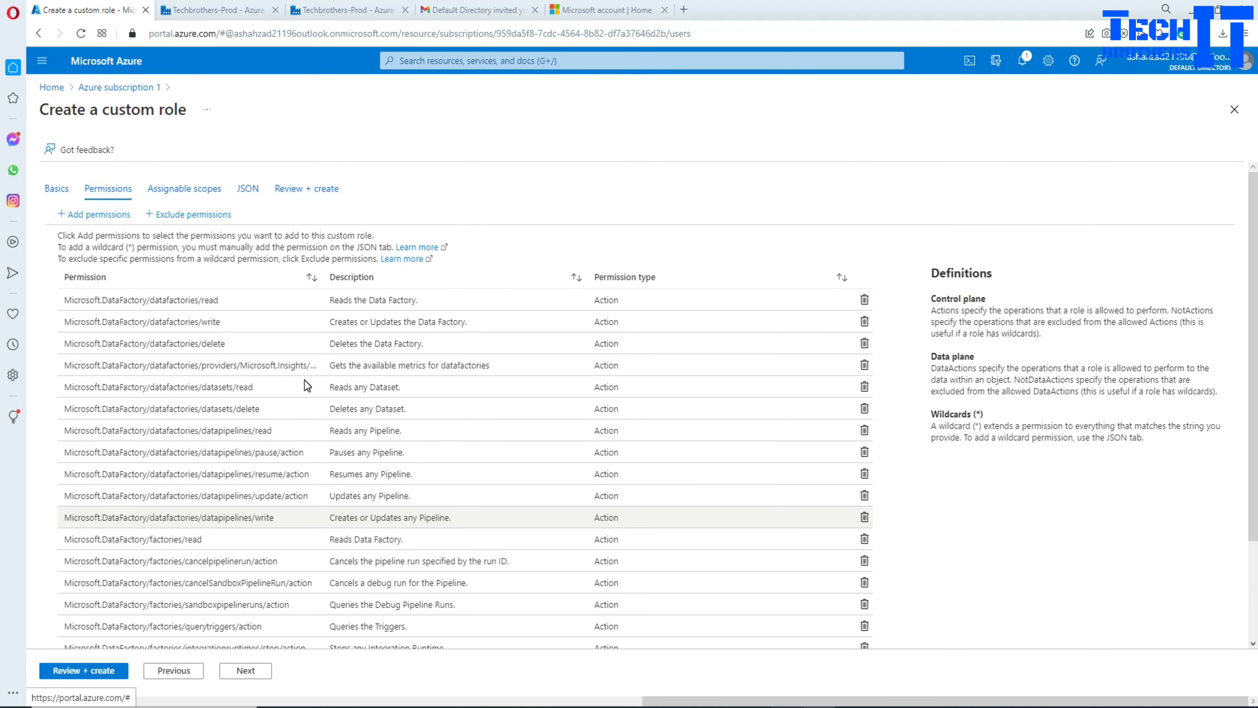
{"action": "scroll", "coordinate": [305, 381], "scroll_direction": "down", "scroll_amount": 3}
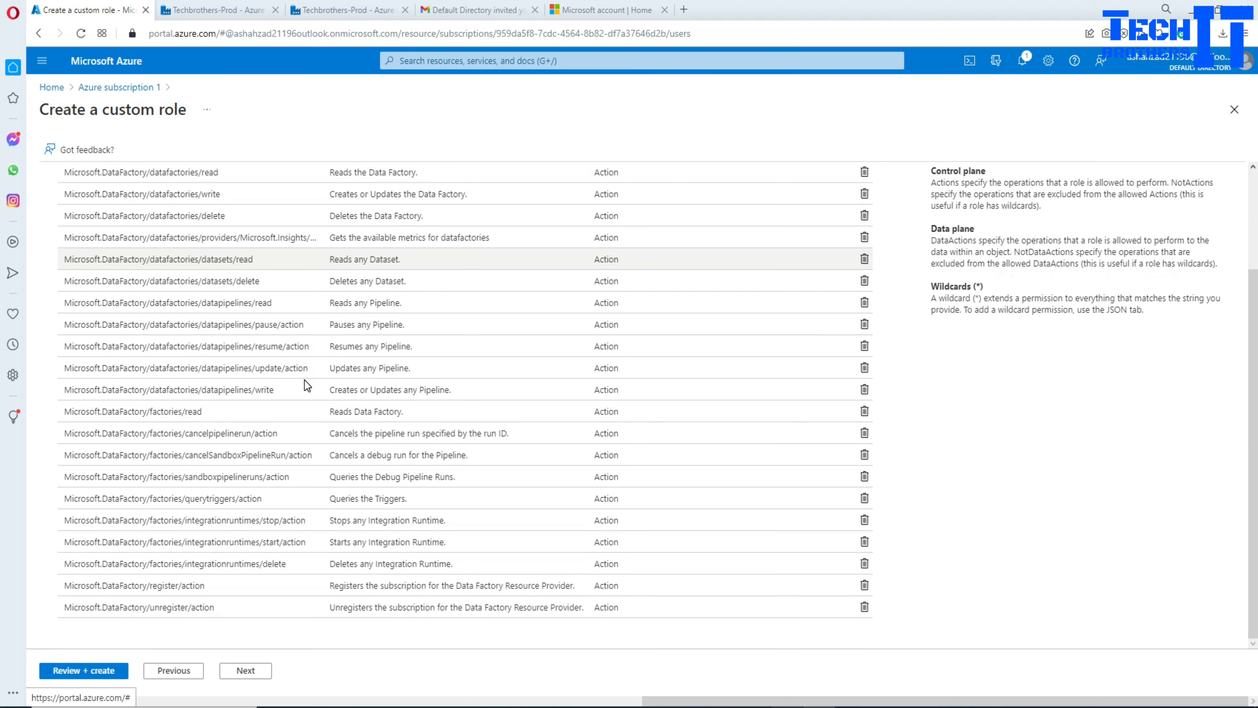
{"action": "scroll", "coordinate": [305, 381], "scroll_direction": "up", "scroll_amount": 3}
{"action": "scroll", "coordinate": [305, 381], "scroll_direction": "down", "scroll_amount": 3}
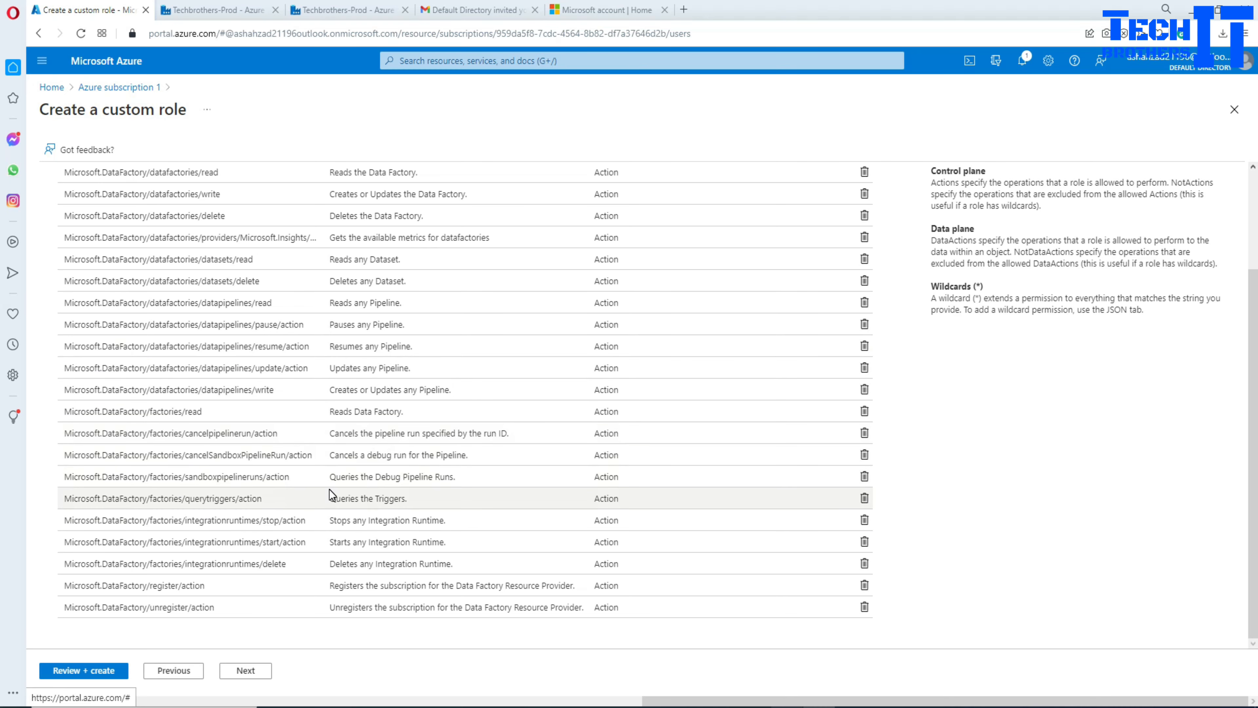
{"action": "scroll", "coordinate": [273, 464], "scroll_direction": "up", "scroll_amount": 3}
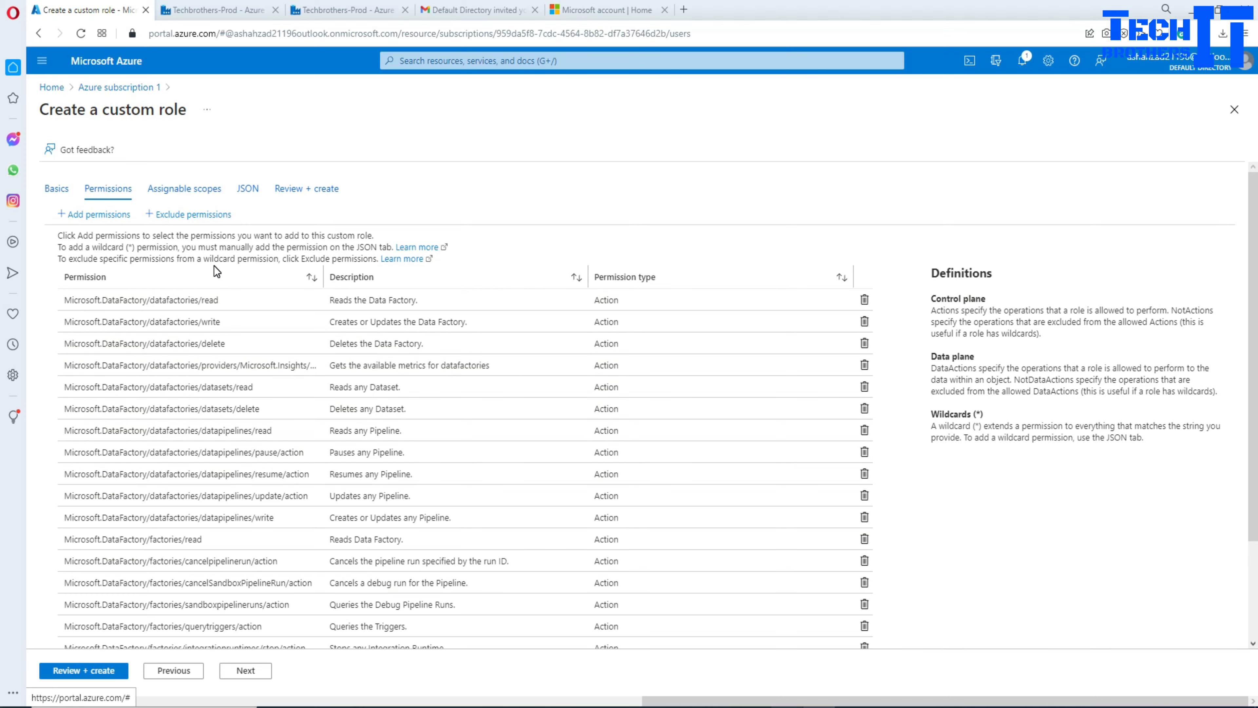
Step: Review and create the adf-tb-dev custom role, confirm the success message, and return home
{"action": "left_click", "coordinate": [84, 670]}
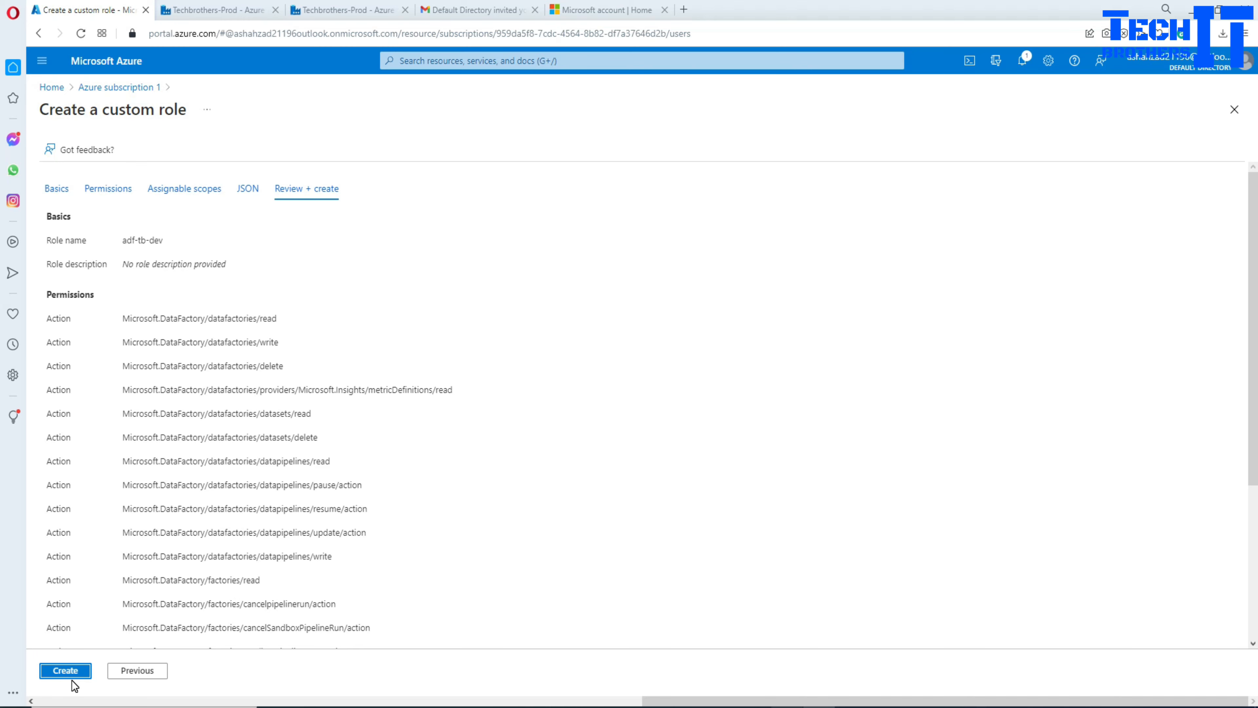
{"action": "left_click", "coordinate": [65, 670]}
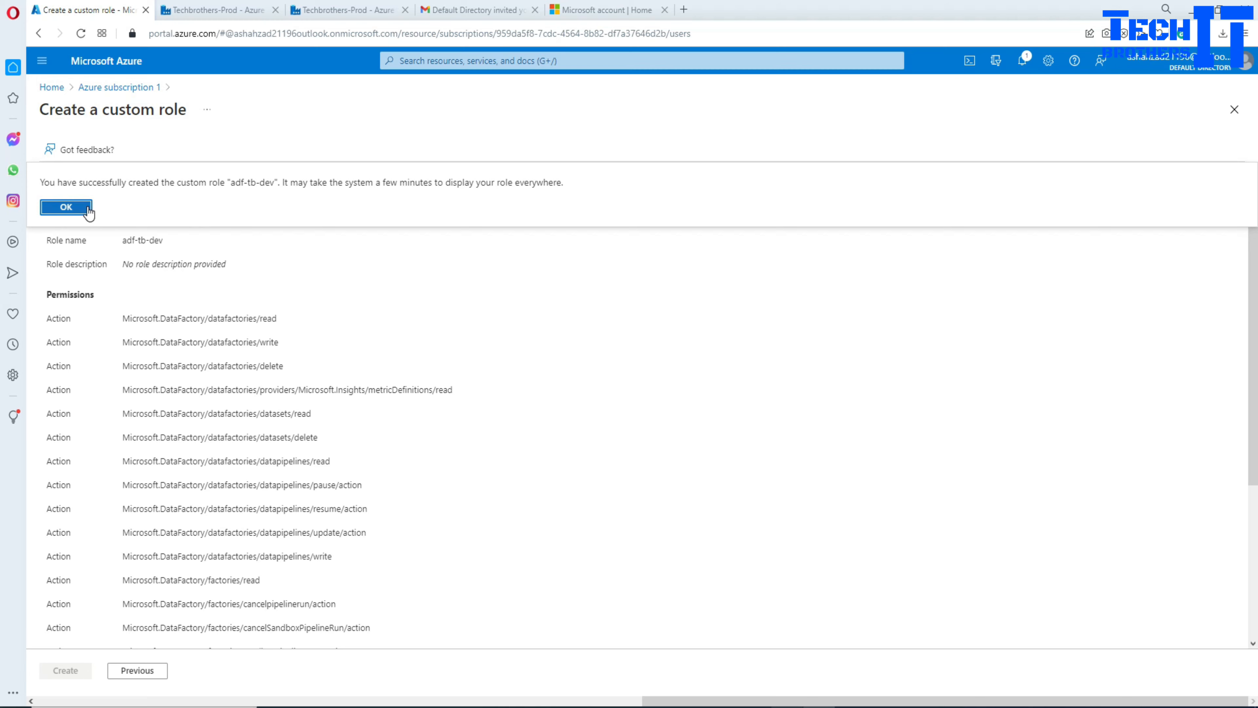
{"action": "left_click", "coordinate": [67, 207]}
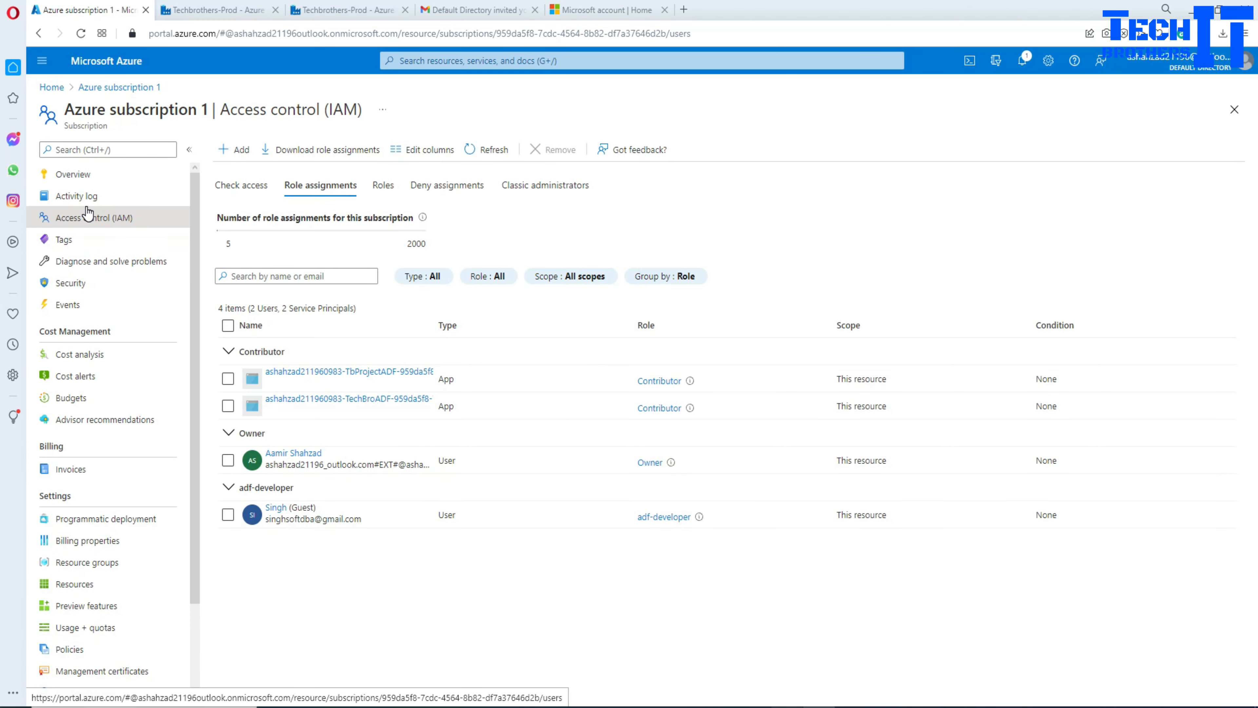
{"action": "left_click", "coordinate": [63, 89]}
Step: Open the Roles list under Access control (IAM) for Azure subscription 1
{"action": "left_click", "coordinate": [81, 33]}
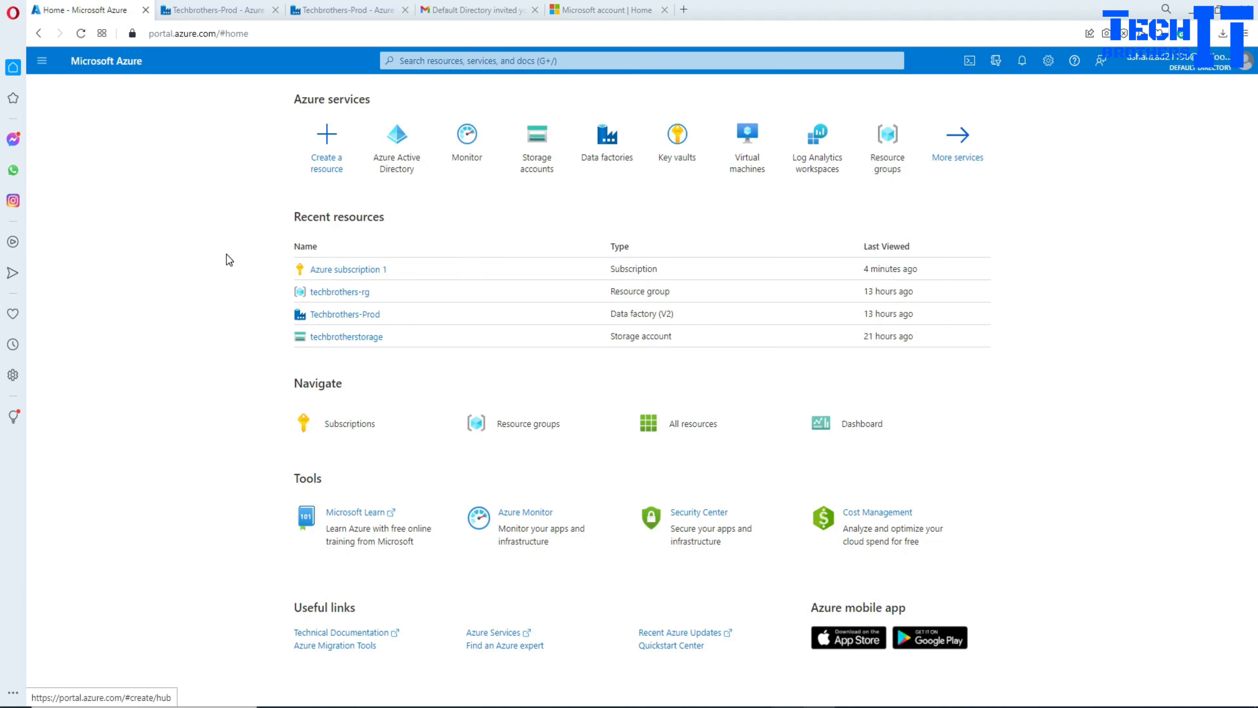
{"action": "left_click", "coordinate": [355, 269]}
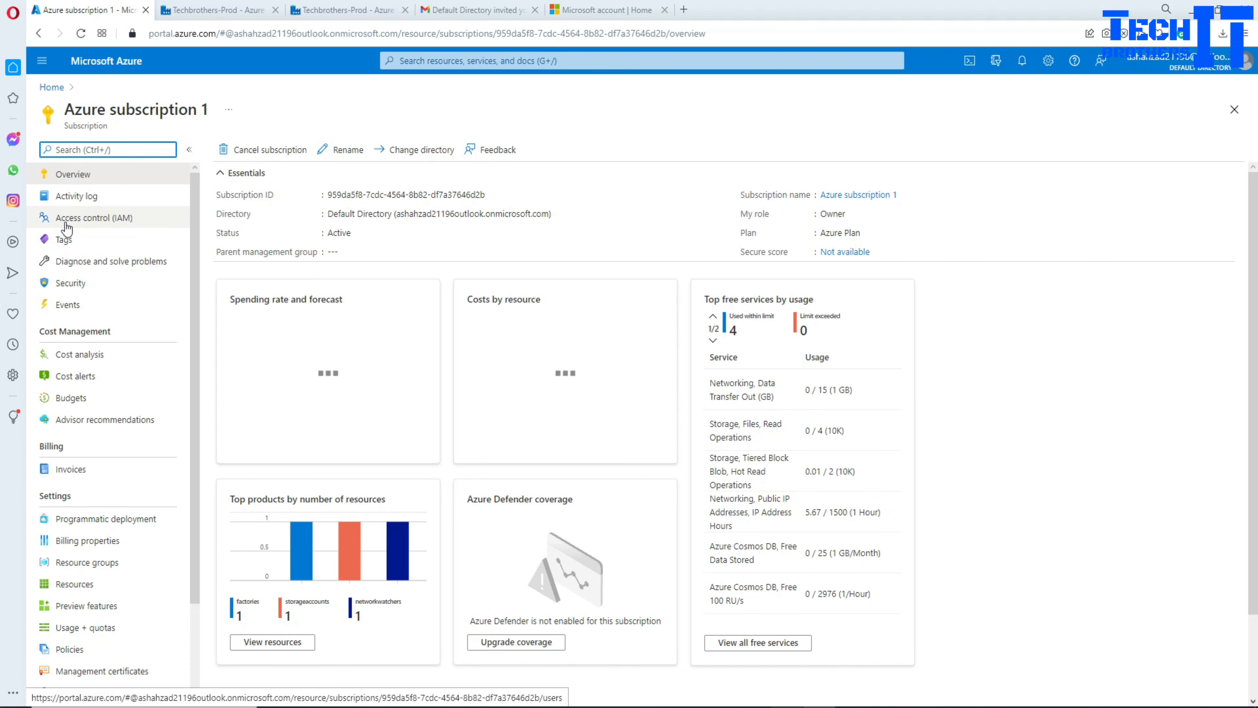
{"action": "left_click", "coordinate": [80, 221]}
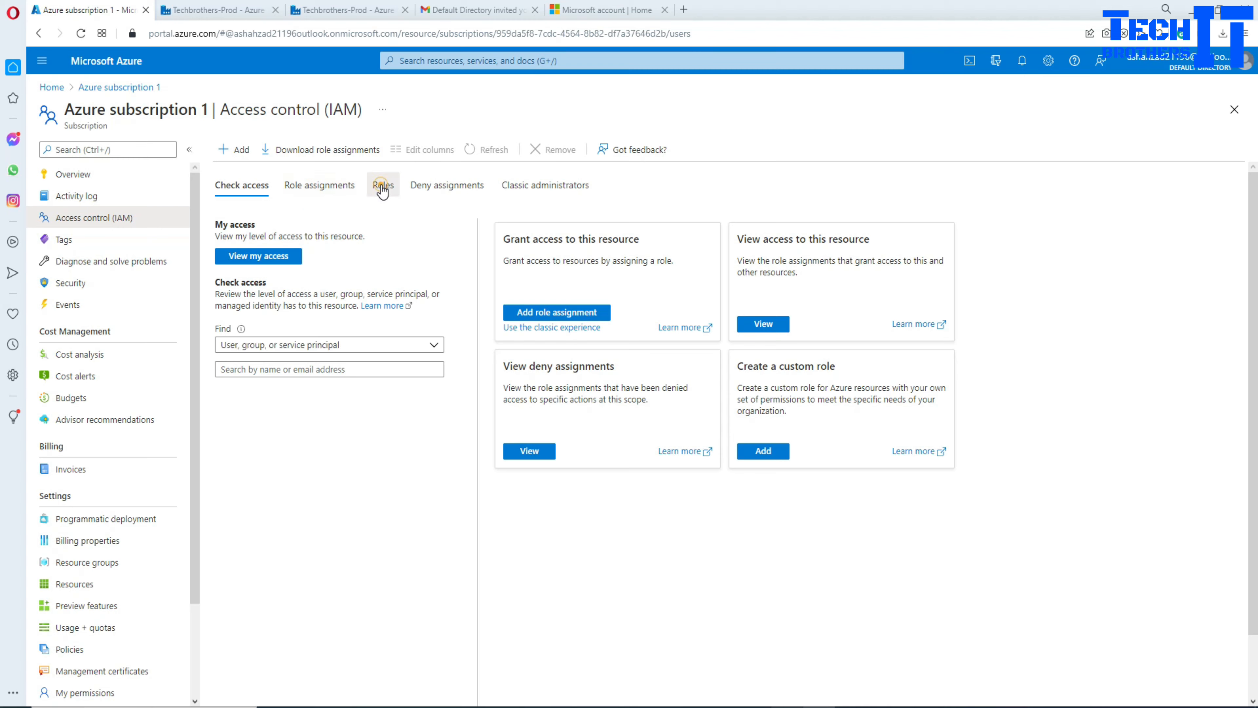
{"action": "left_click", "coordinate": [381, 187]}
Step: Try filtering the roles list by 'adf' and 'tb', then clear the filter
{"action": "left_click", "coordinate": [304, 243]}
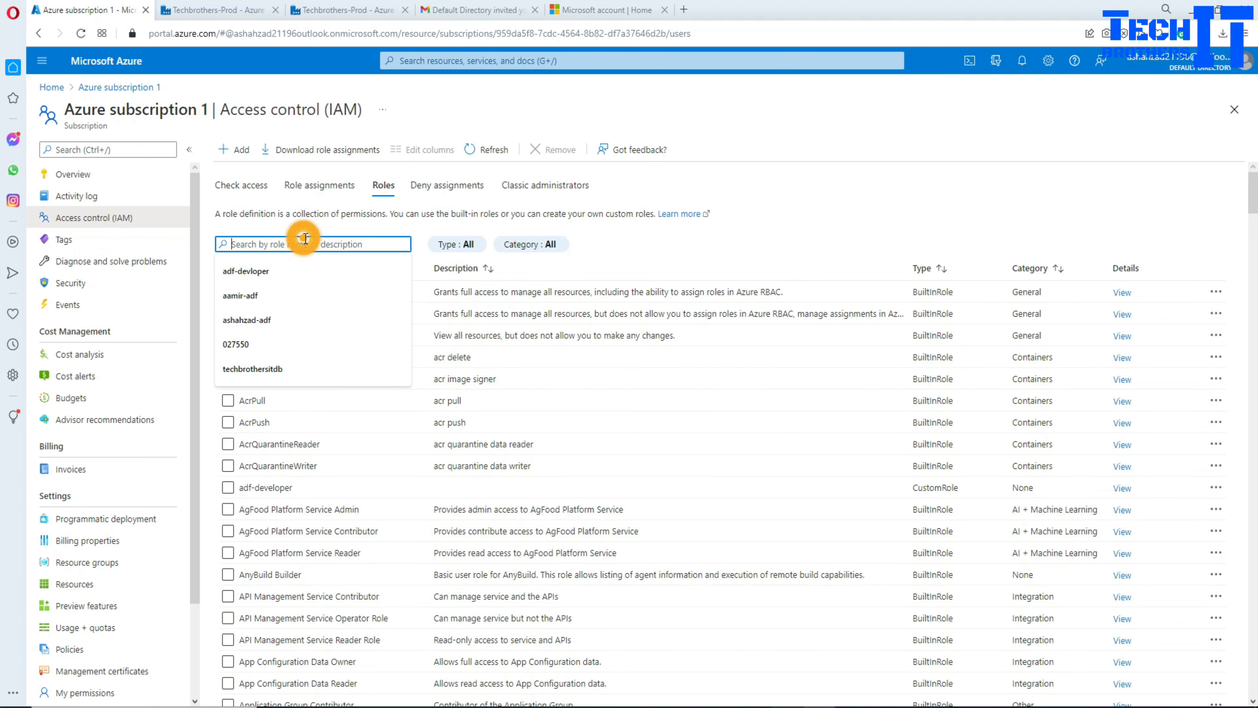
{"action": "type", "text": "adf"}
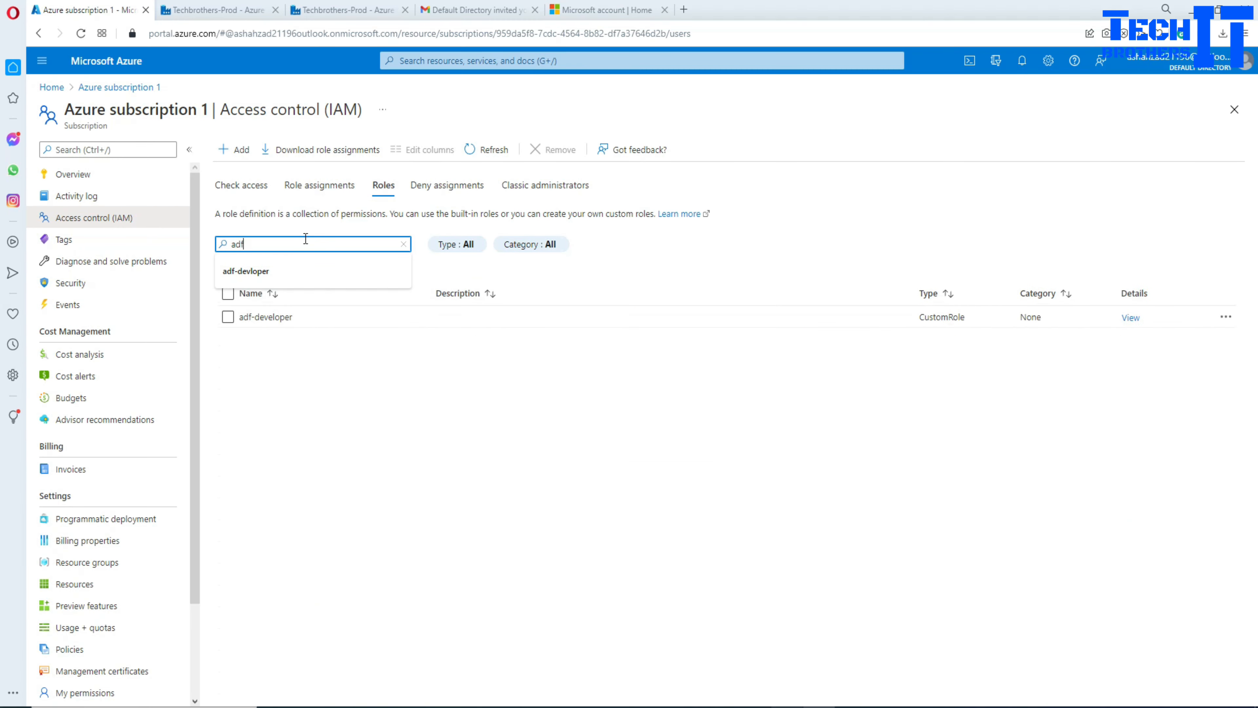
{"action": "left_click_drag", "start_coordinate": [258, 234], "coordinate": [217, 239]}
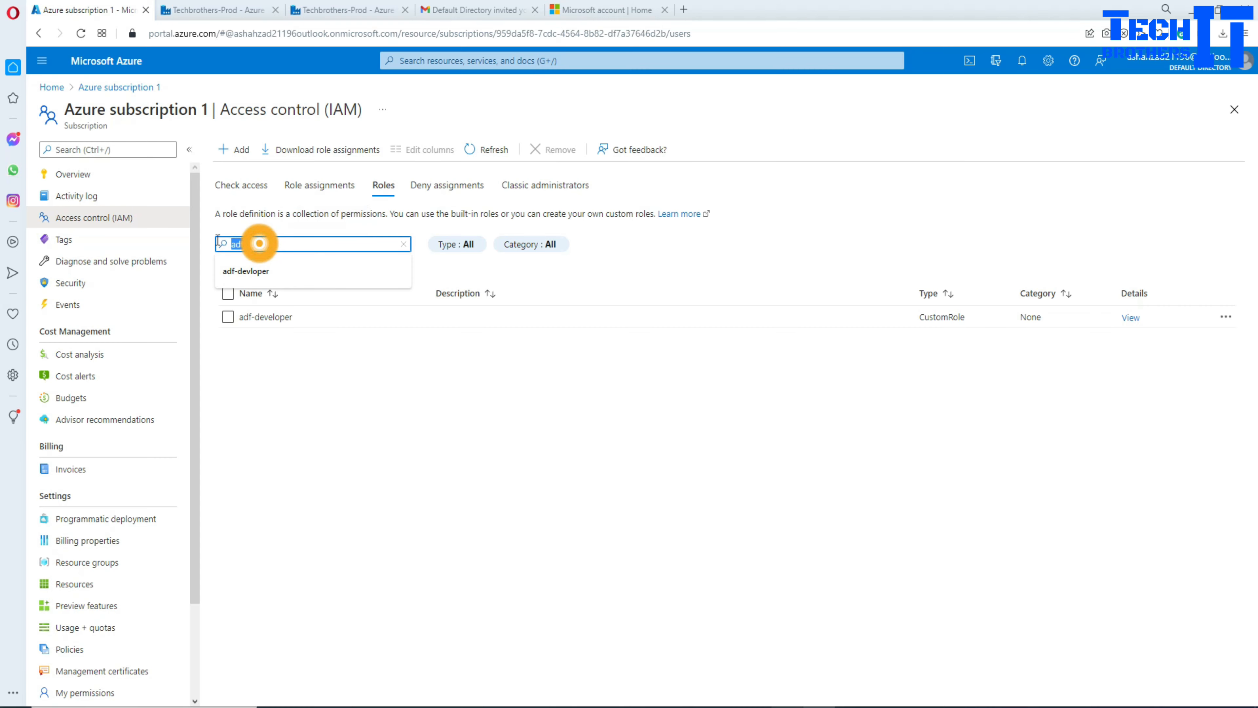
{"action": "type", "text": "tb"}
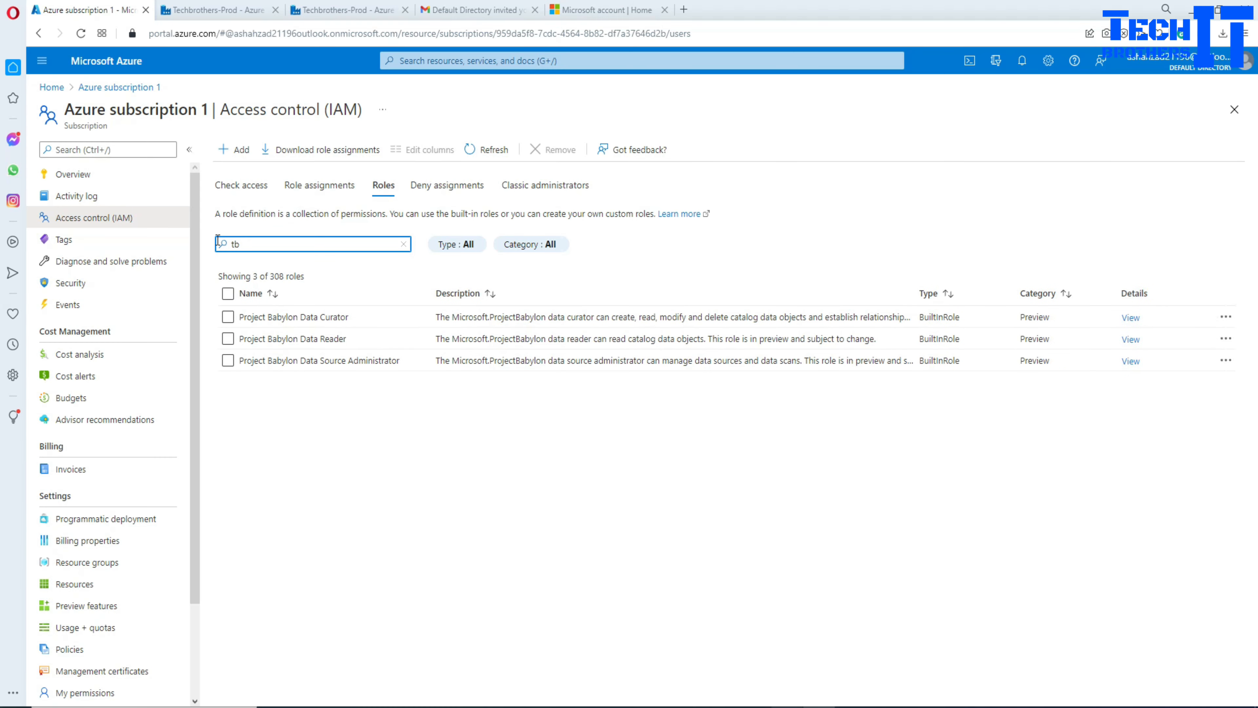
{"action": "key", "text": "BackSpace"}
{"action": "key", "text": "BackSpace"}
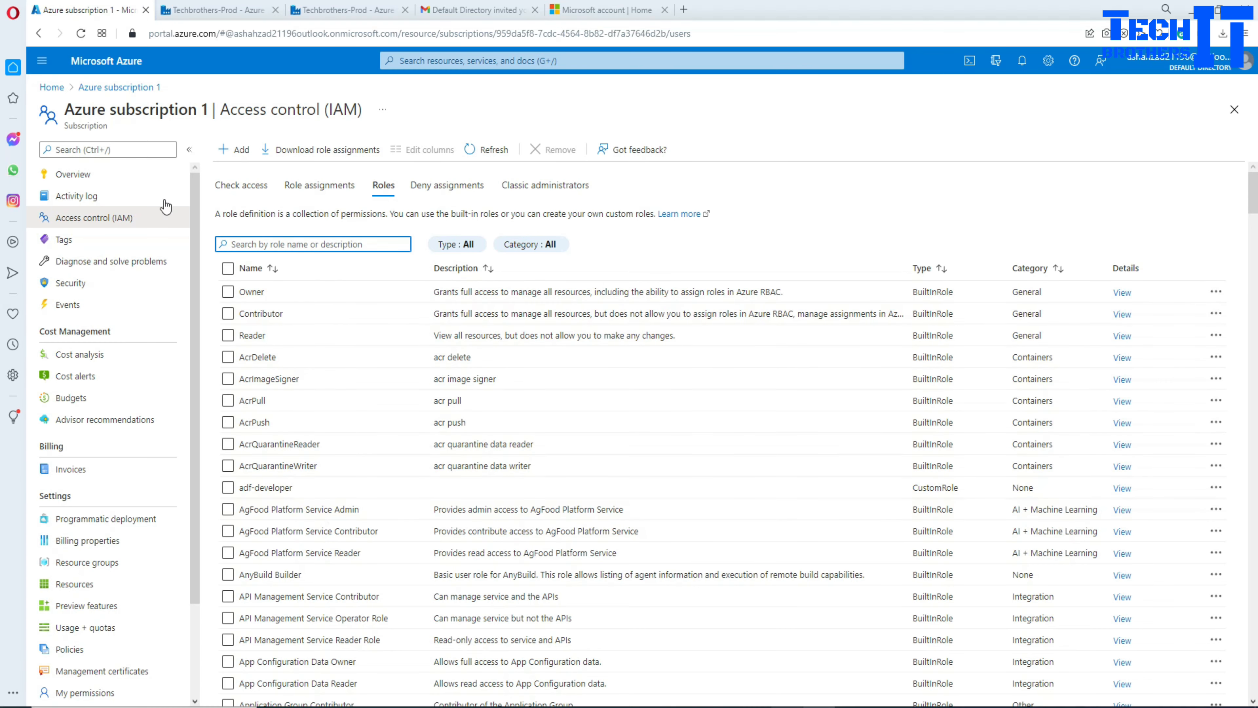
{"action": "left_click", "coordinate": [318, 186]}
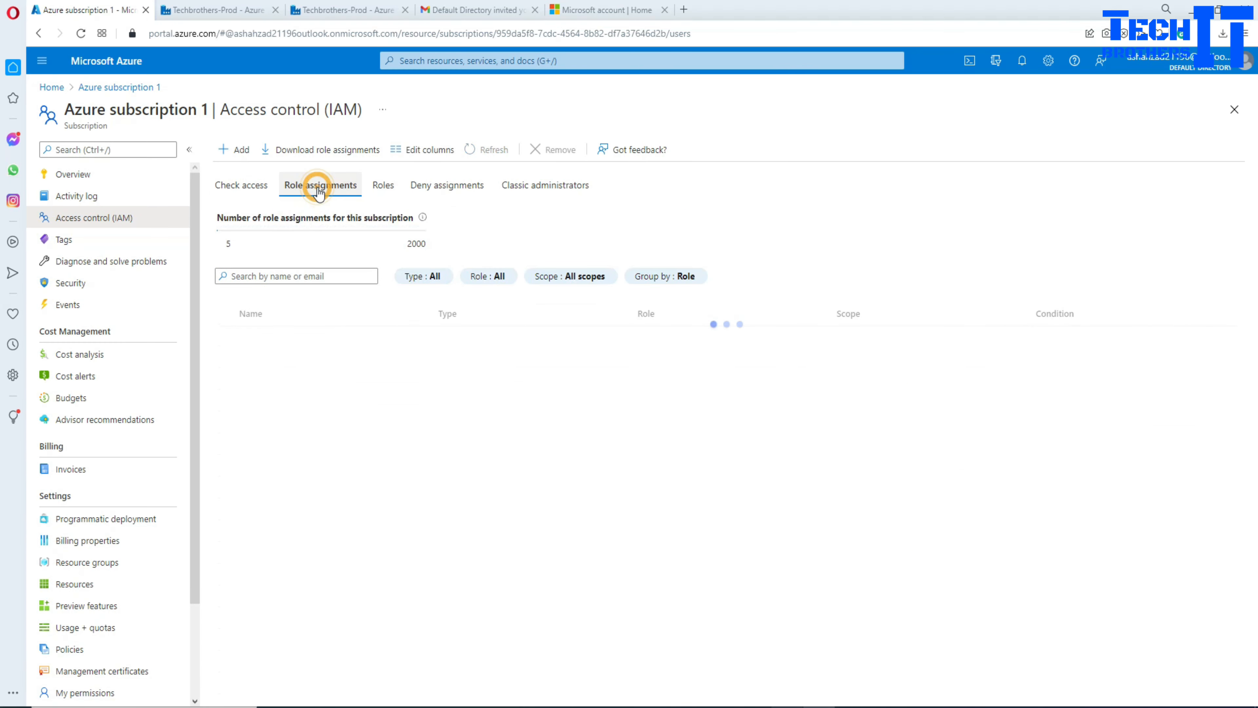
{"action": "left_click", "coordinate": [375, 186]}
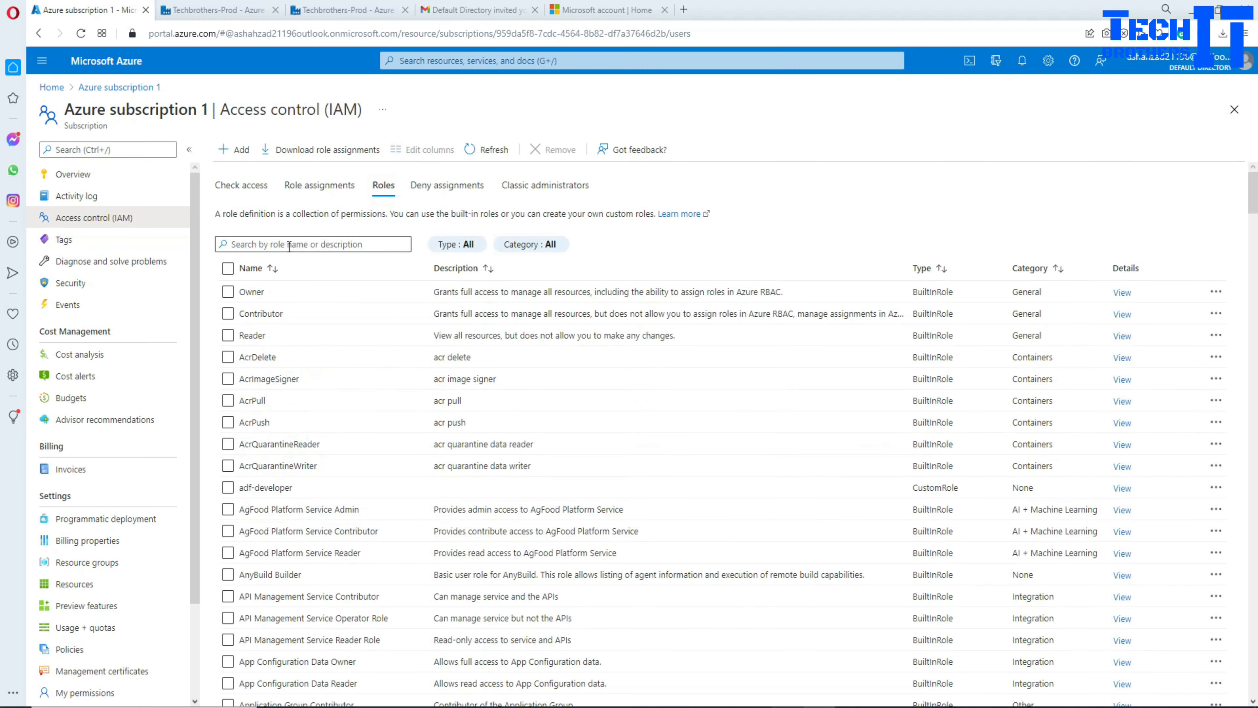
Step: Search the roles for 'adf' and select the adf-tb-dev custom role
{"action": "left_click", "coordinate": [288, 245]}
{"action": "type", "text": "adf"}
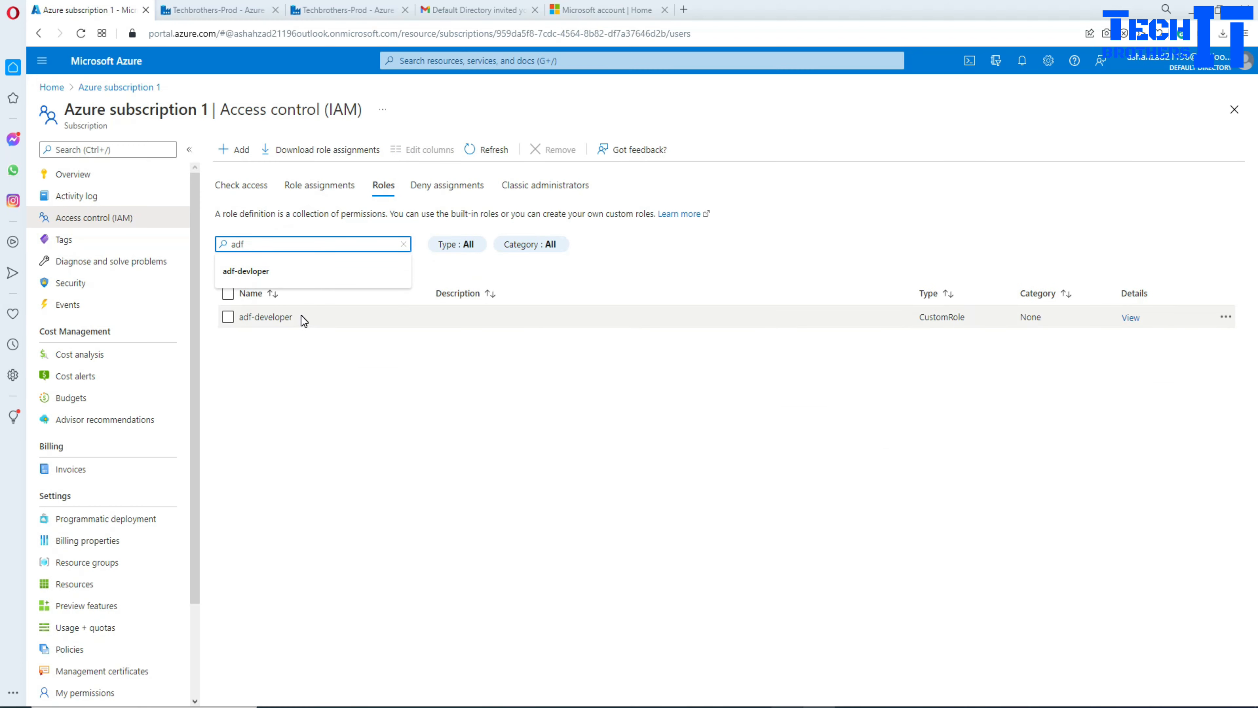
{"action": "left_click", "coordinate": [382, 484]}
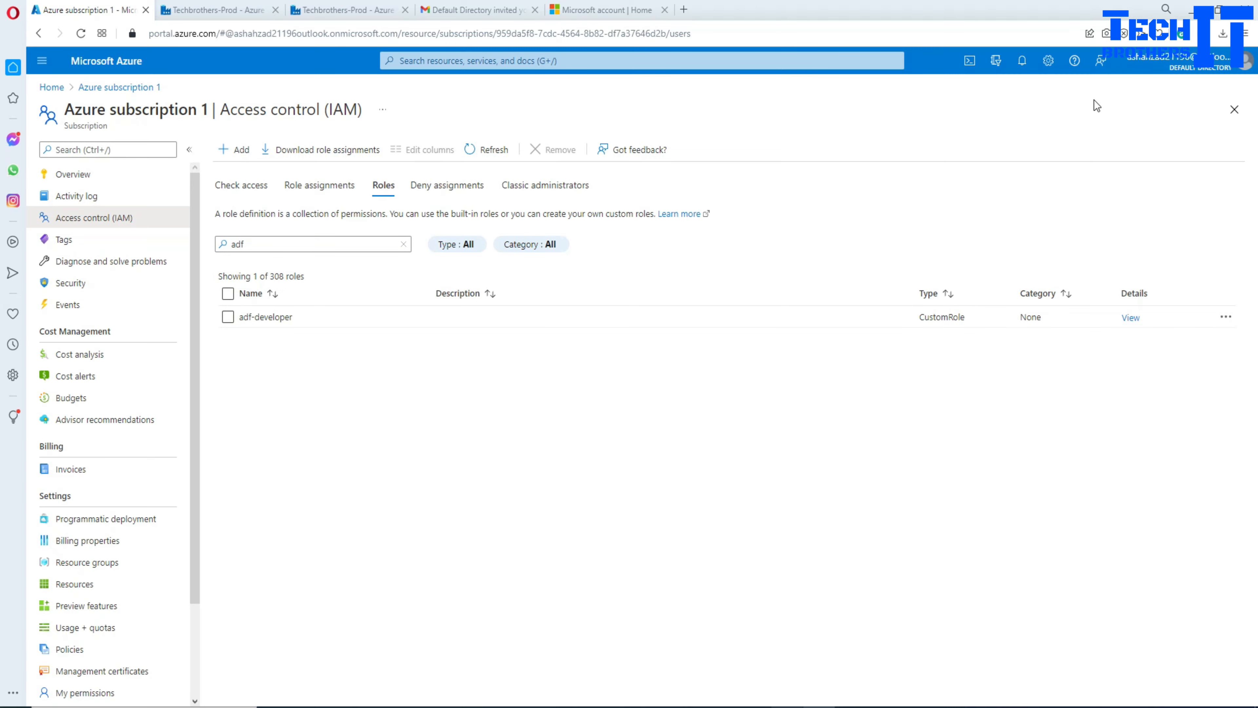
{"action": "left_click", "coordinate": [1233, 111]}
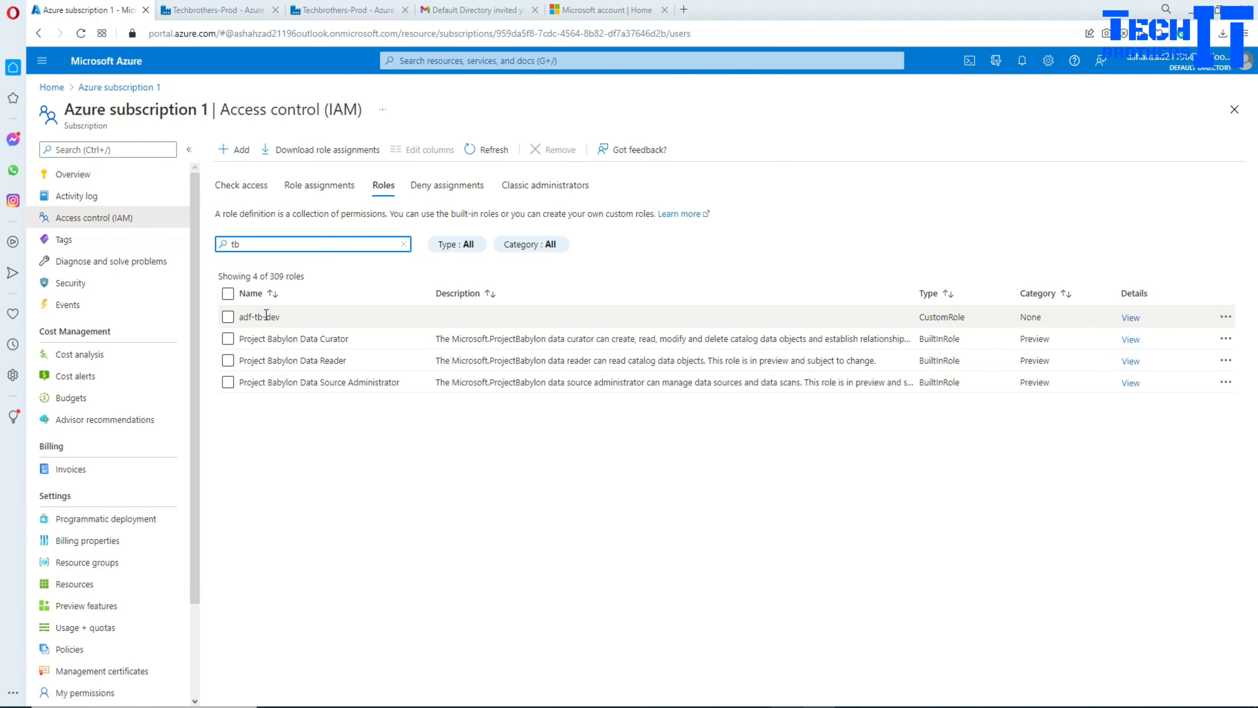
{"action": "left_click", "coordinate": [228, 318]}
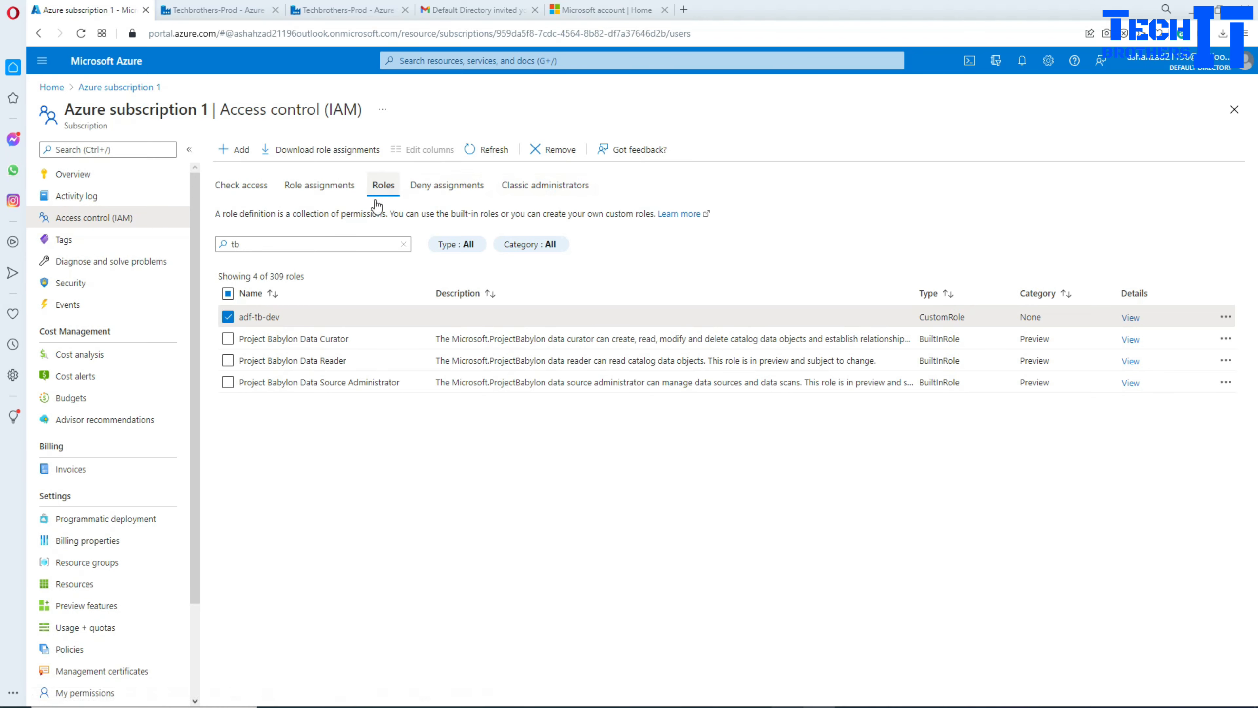
{"action": "left_click", "coordinate": [1227, 320]}
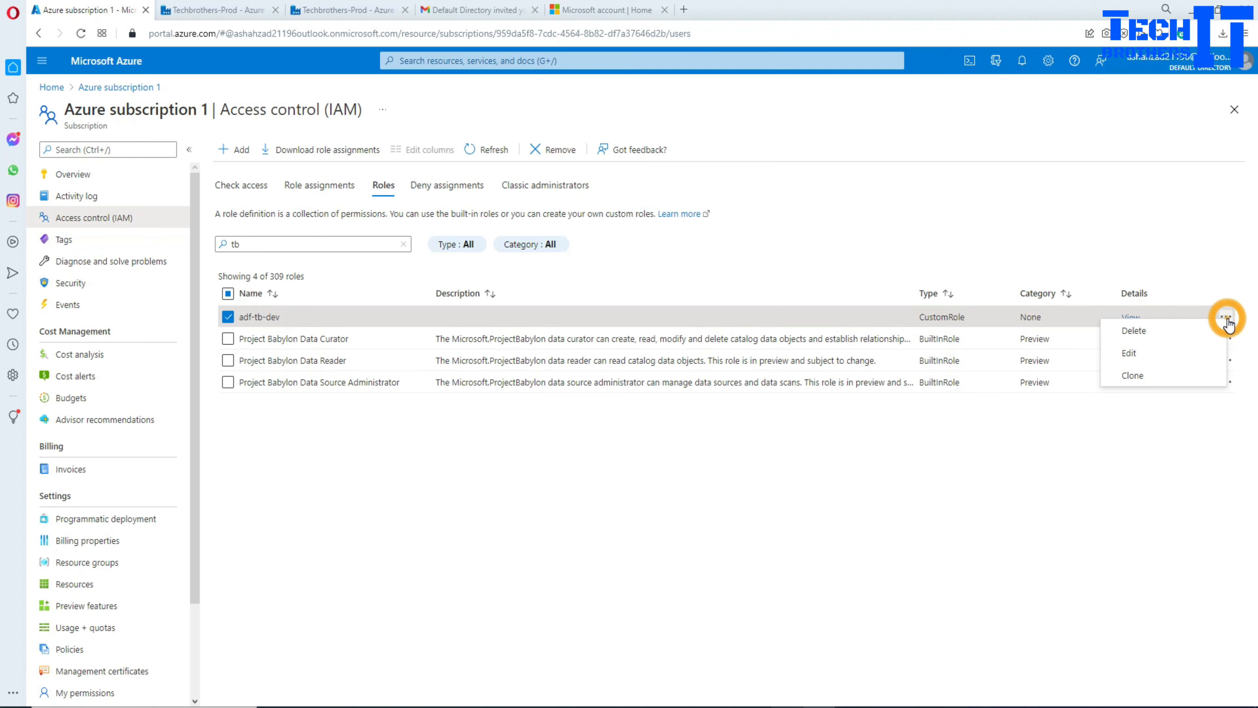
Step: Open adf-tb-dev for editing and start adding permissions on its Permissions page
{"action": "left_click", "coordinate": [1131, 353]}
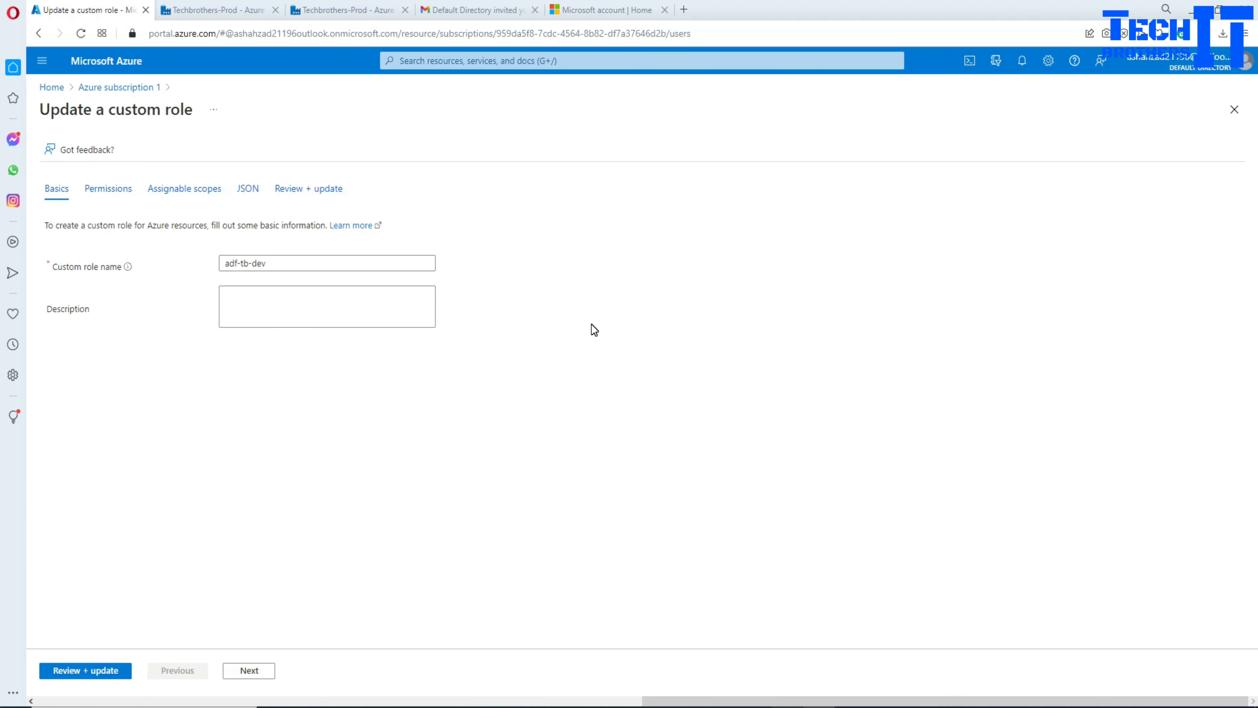
{"action": "left_click", "coordinate": [105, 194]}
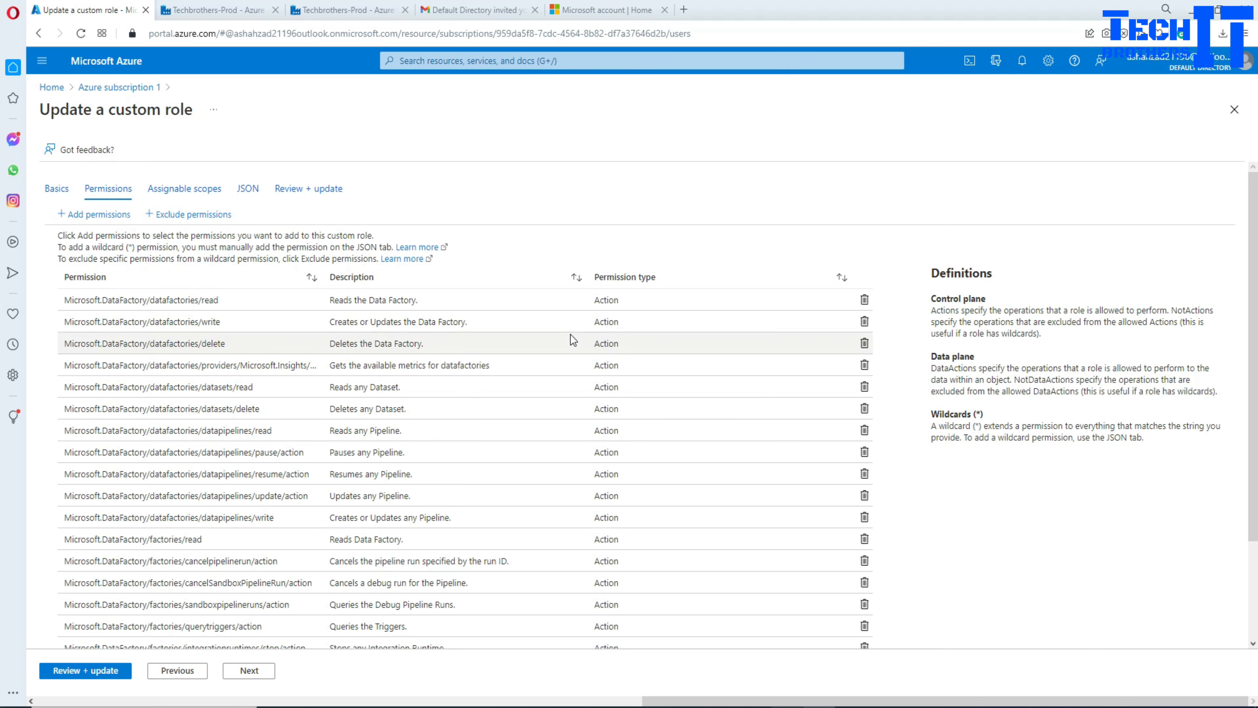
{"action": "left_click", "coordinate": [94, 214]}
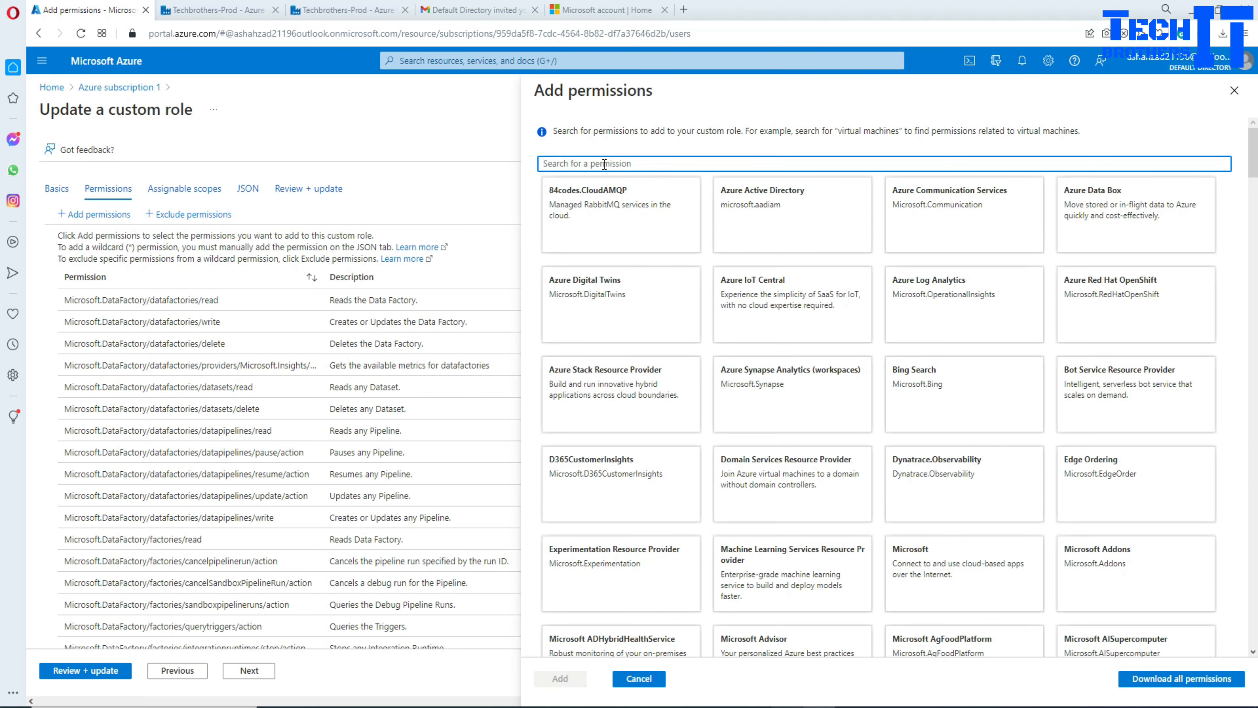
Step: Search the permission providers for Microsoft.Resources
{"action": "type", "text": "resouces"}
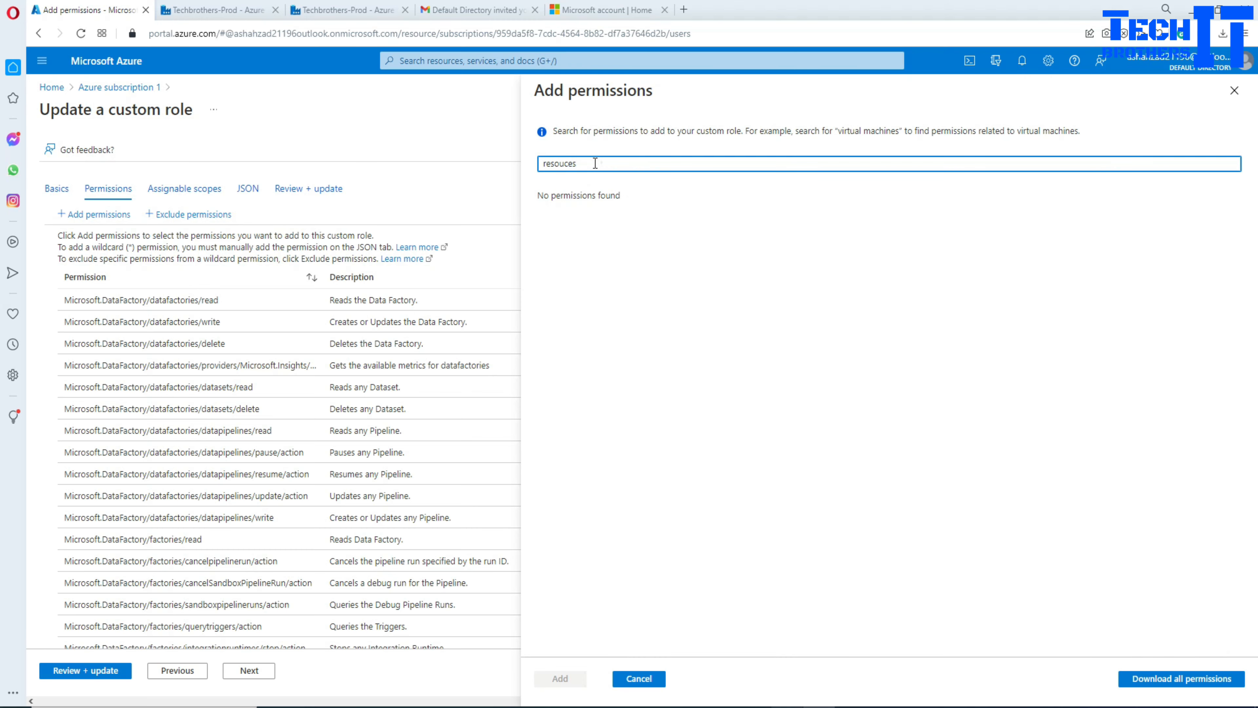
{"action": "double_click", "coordinate": [595, 162]}
{"action": "type", "text": "resouce"}
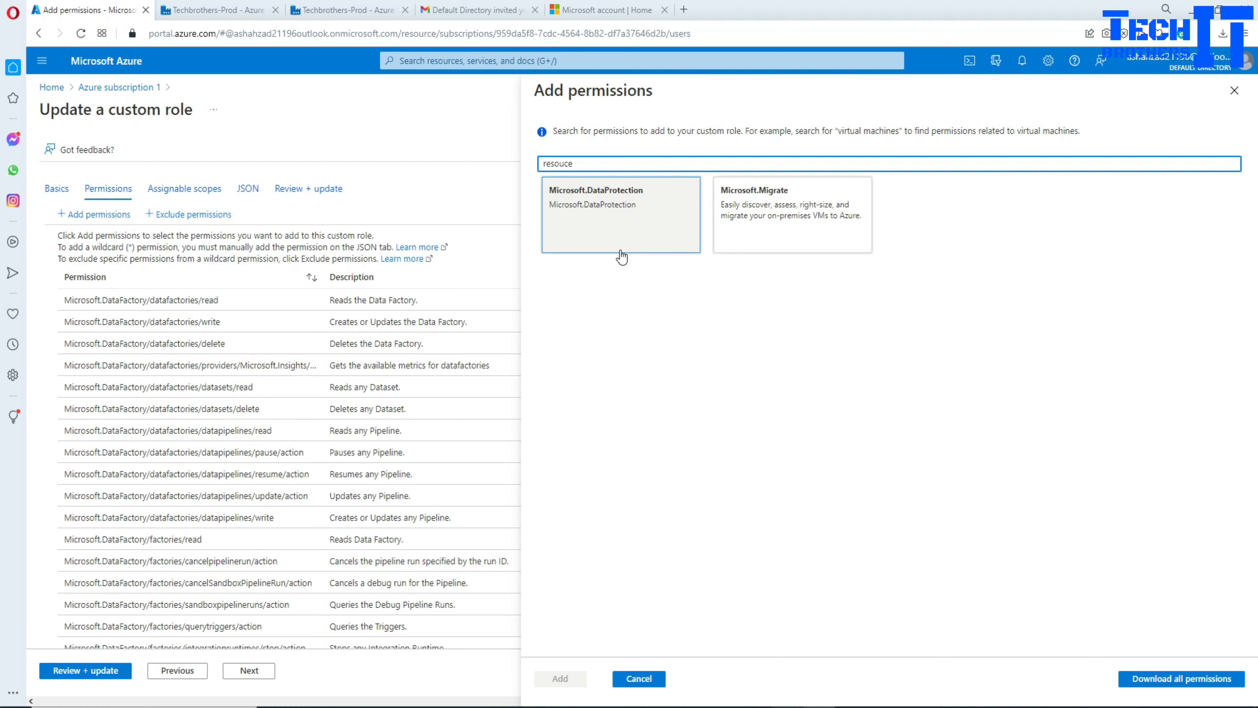
{"action": "double_click", "coordinate": [569, 163]}
{"action": "key", "text": "BackSpace"}
{"action": "scroll", "coordinate": [704, 281], "scroll_direction": "down", "scroll_amount": 5}
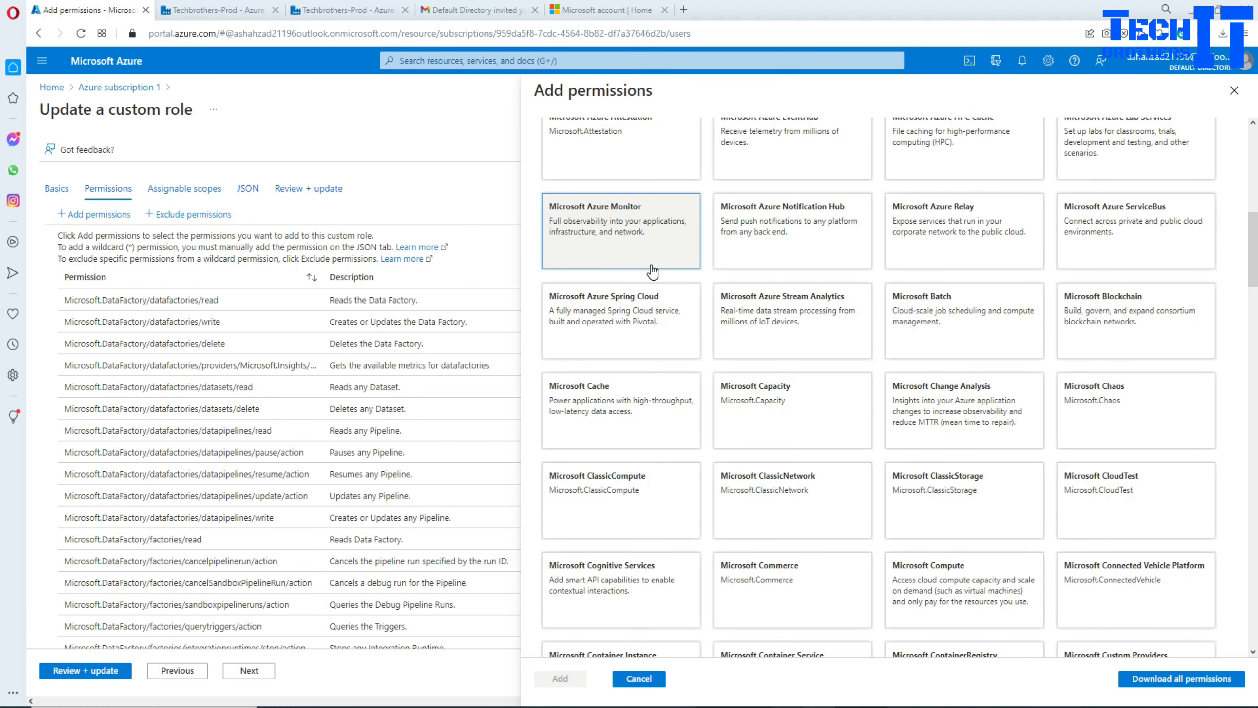
{"action": "scroll", "coordinate": [651, 268], "scroll_direction": "up", "scroll_amount": 9}
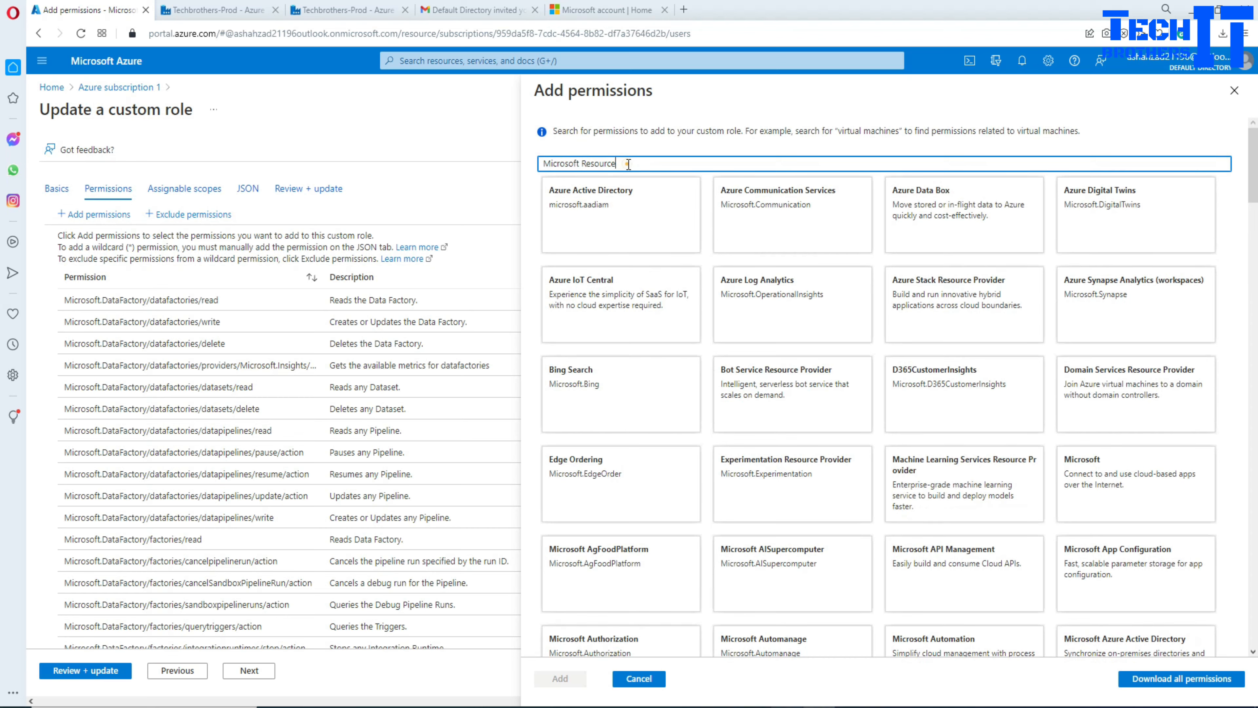
{"action": "left_click_drag", "start_coordinate": [628, 163], "coordinate": [511, 164]}
{"action": "type", "text": "Microsoft.Resources"}
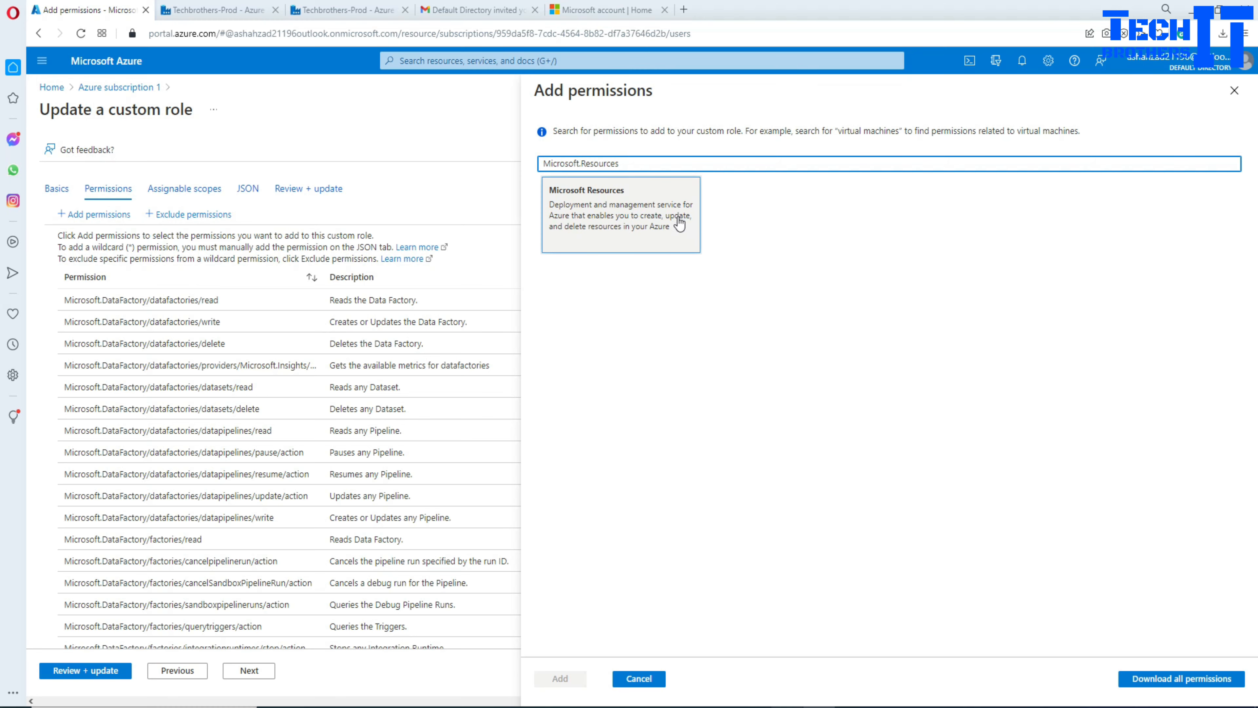
Step: Tick Write : Create Deployment in the Microsoft.Resources permission list
{"action": "left_click", "coordinate": [639, 236]}
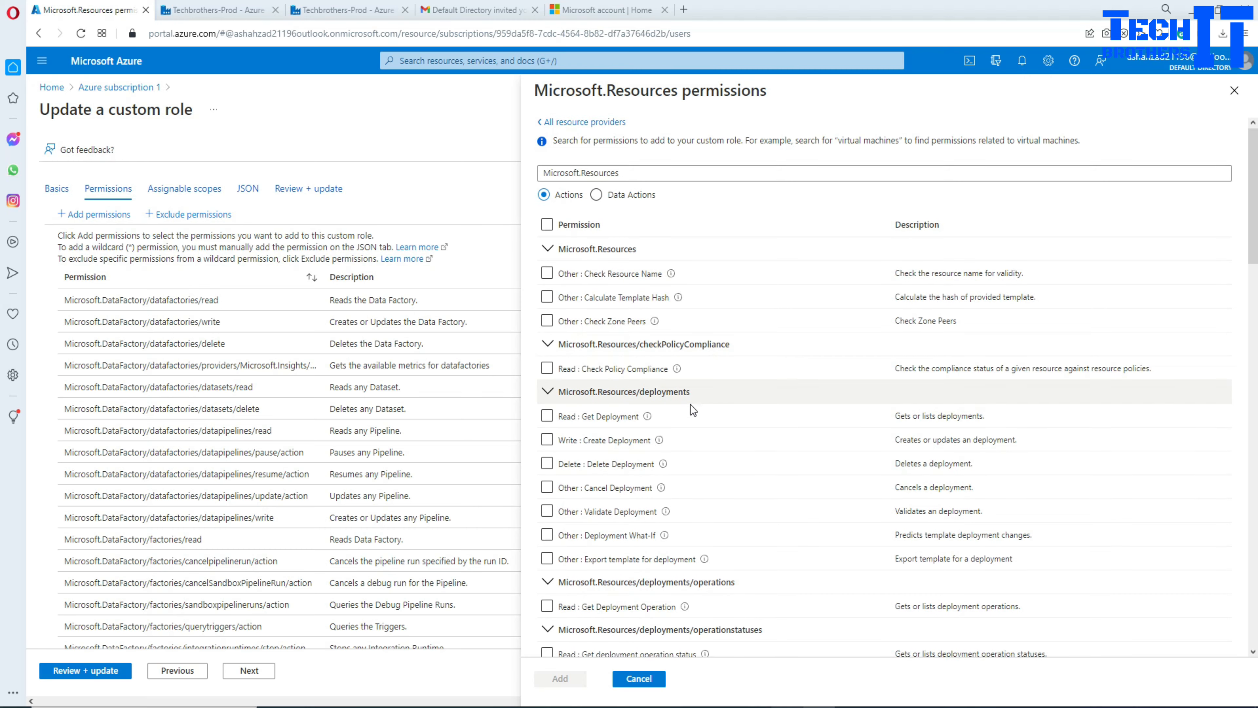
{"action": "scroll", "coordinate": [693, 409], "scroll_direction": "down", "scroll_amount": 1}
{"action": "left_click", "coordinate": [548, 378]}
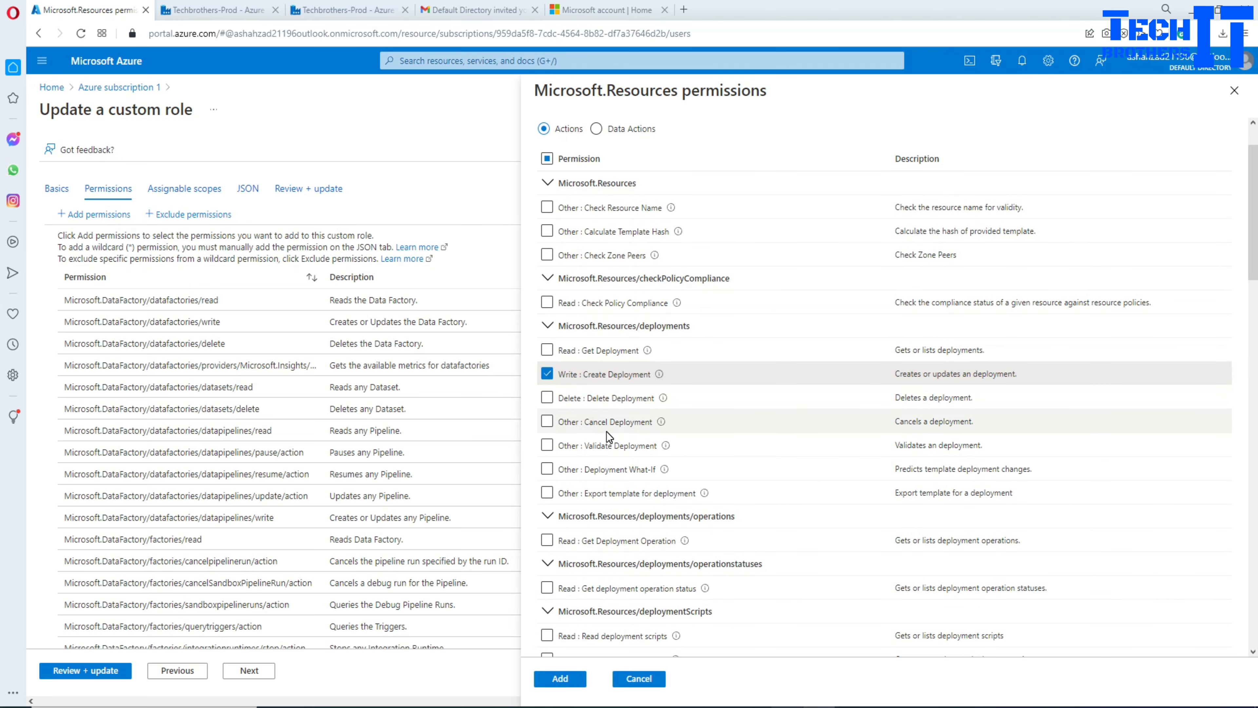
{"action": "scroll", "coordinate": [639, 426], "scroll_direction": "down", "scroll_amount": 1}
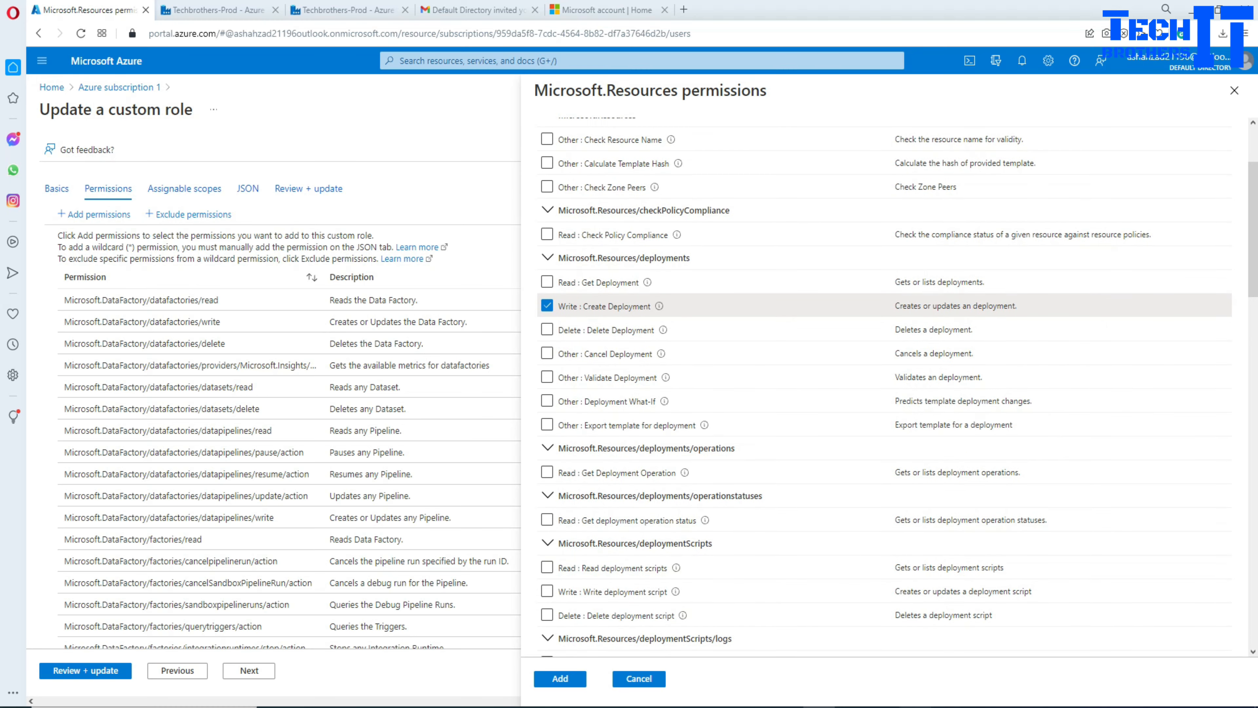
{"action": "left_click", "coordinate": [884, 707]}
Step: Copy the Microsoft.Resources/deployments/* entry from line 8 of the Notepad++ notes
{"action": "left_click", "coordinate": [251, 202]}
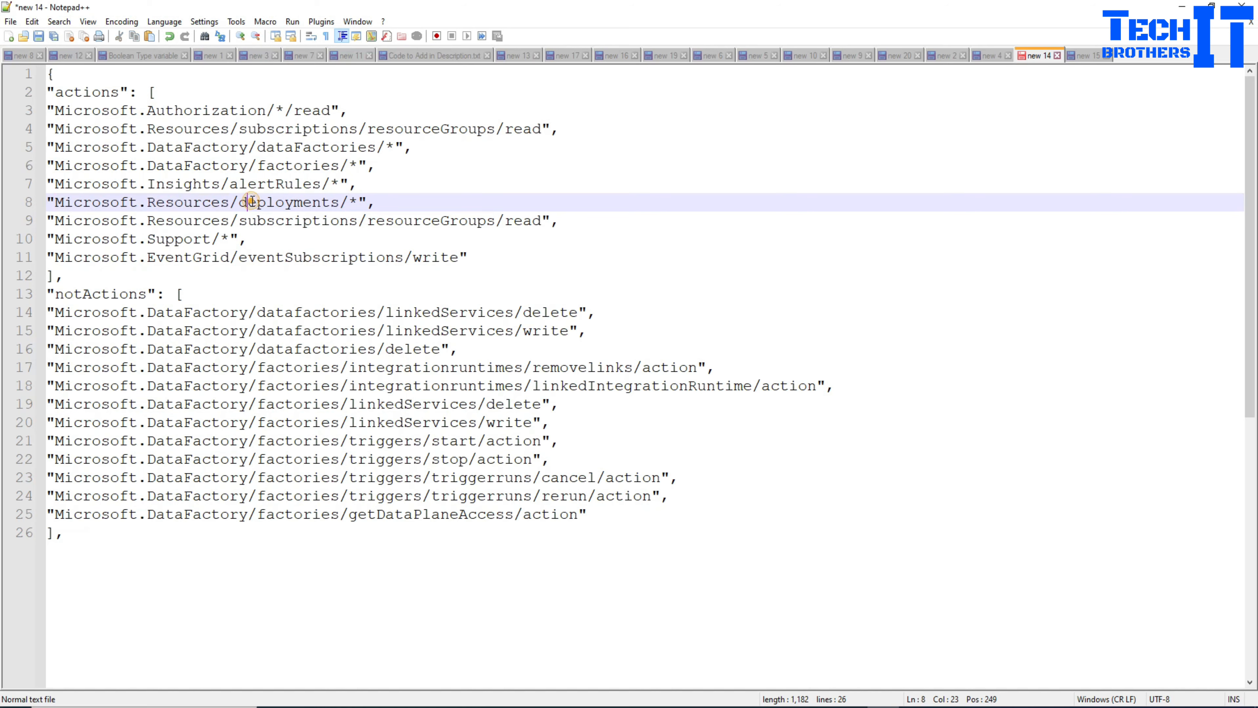
{"action": "left_click_drag", "start_coordinate": [358, 203], "coordinate": [58, 203]}
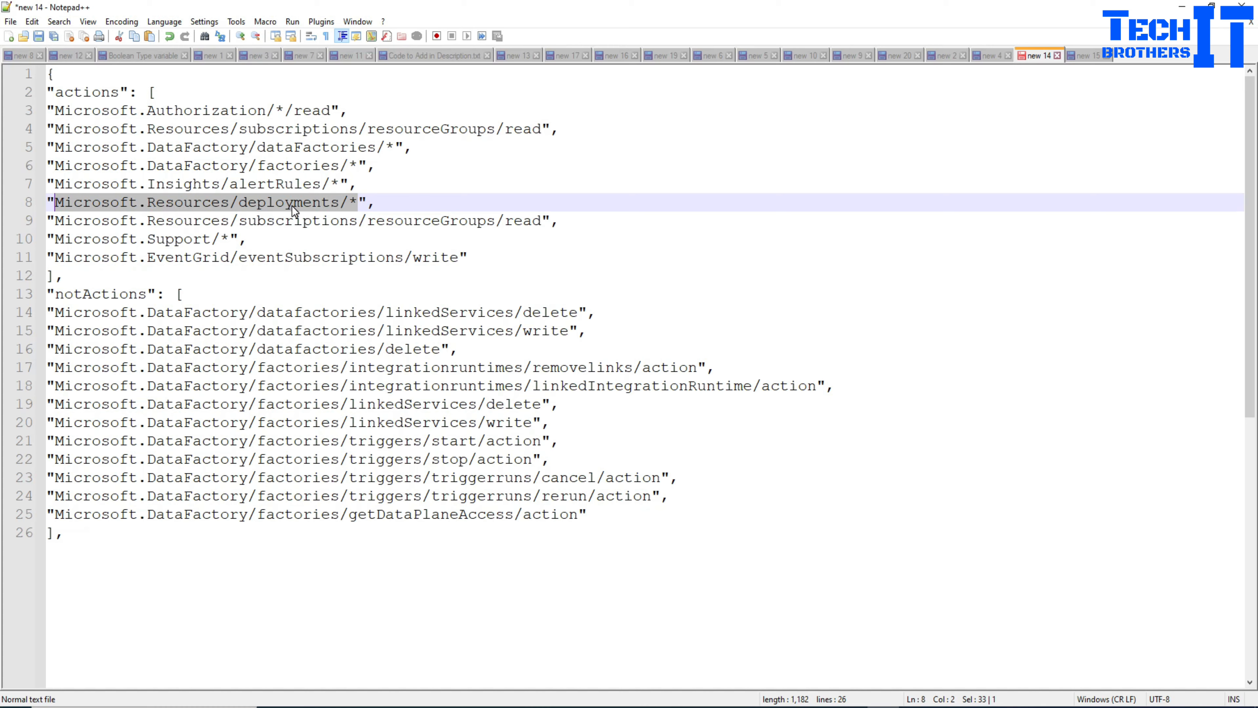
{"action": "right_click", "coordinate": [312, 205]}
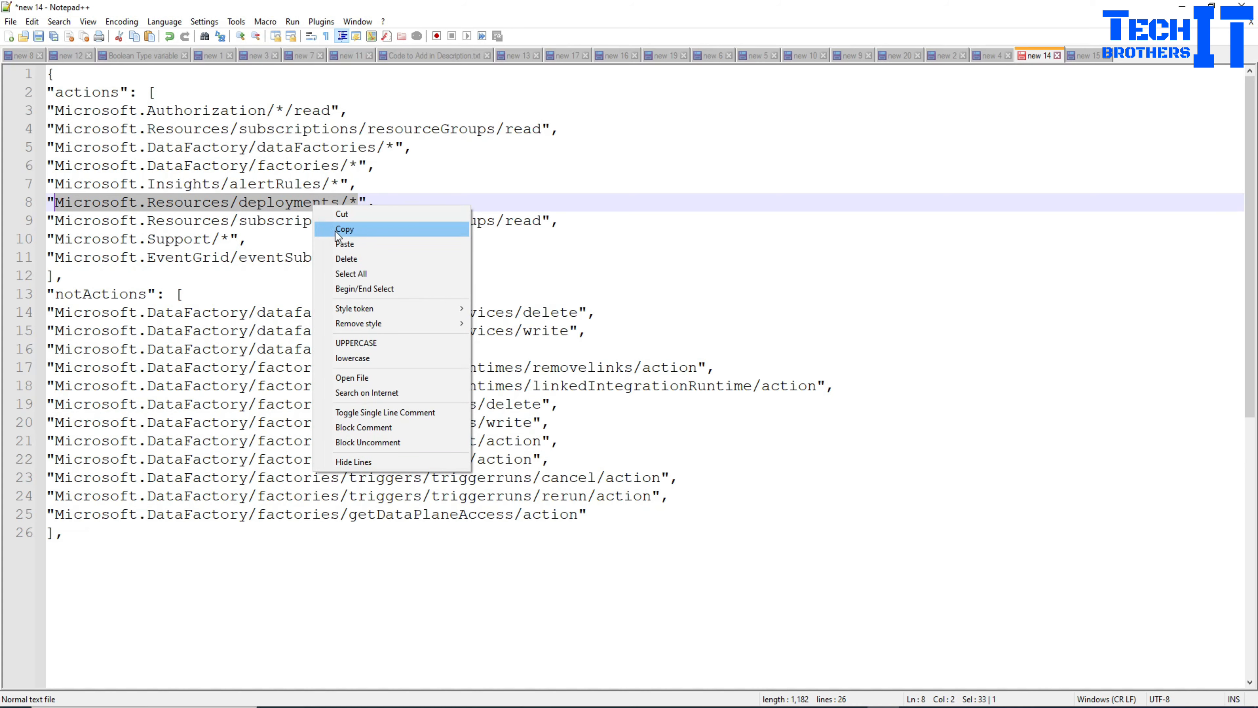
{"action": "left_click", "coordinate": [340, 231]}
{"action": "key", "text": "alt+Tab"}
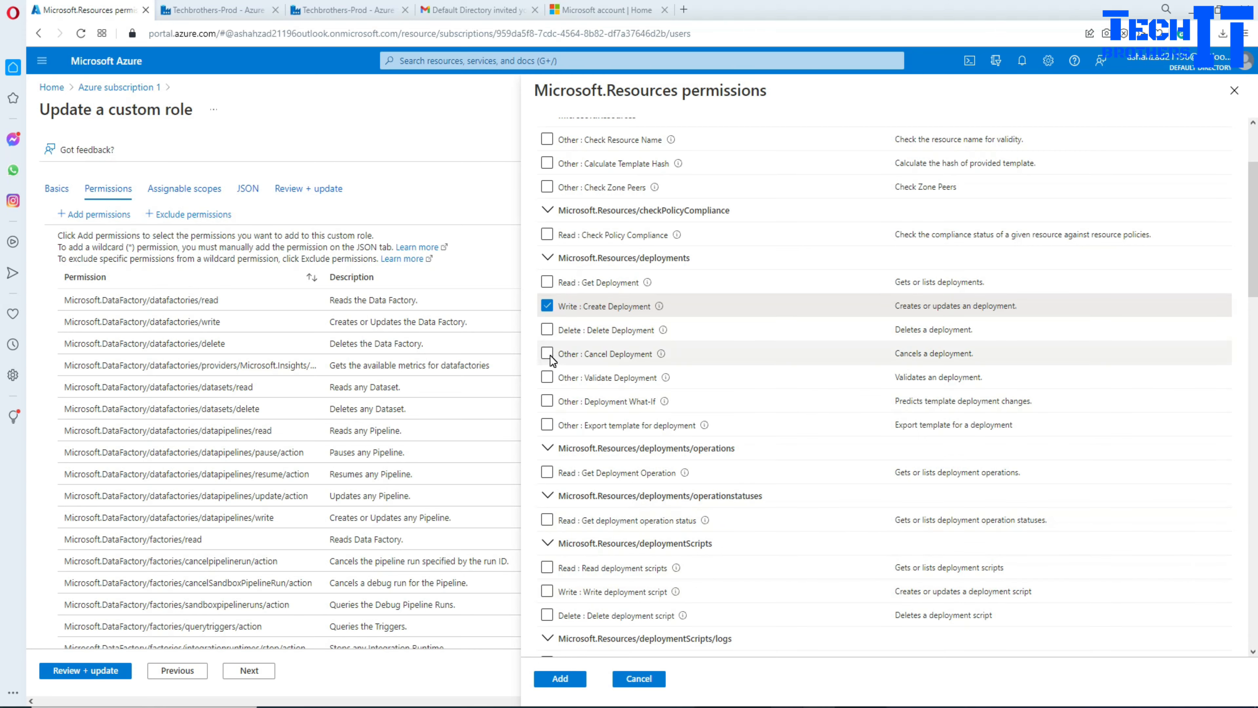
Step: Add the Validate Deployment and Export template for deployment permissions to the role
{"action": "left_click", "coordinate": [546, 378]}
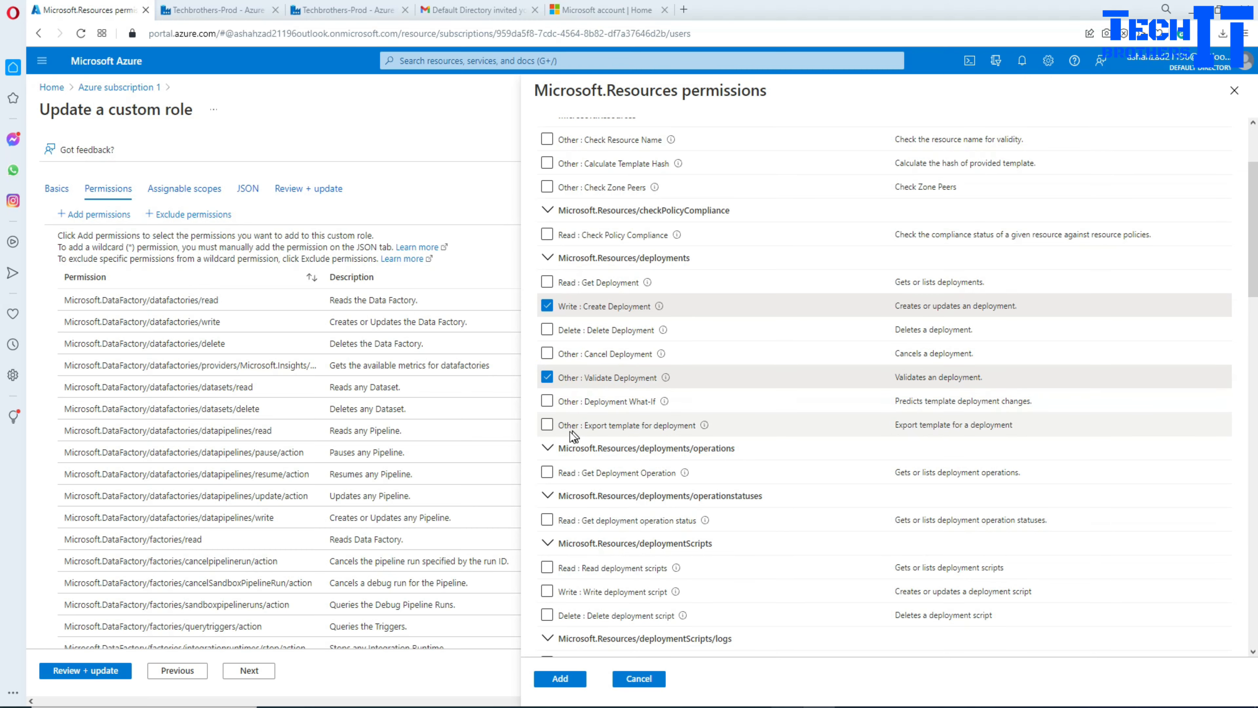
{"action": "left_click", "coordinate": [548, 425]}
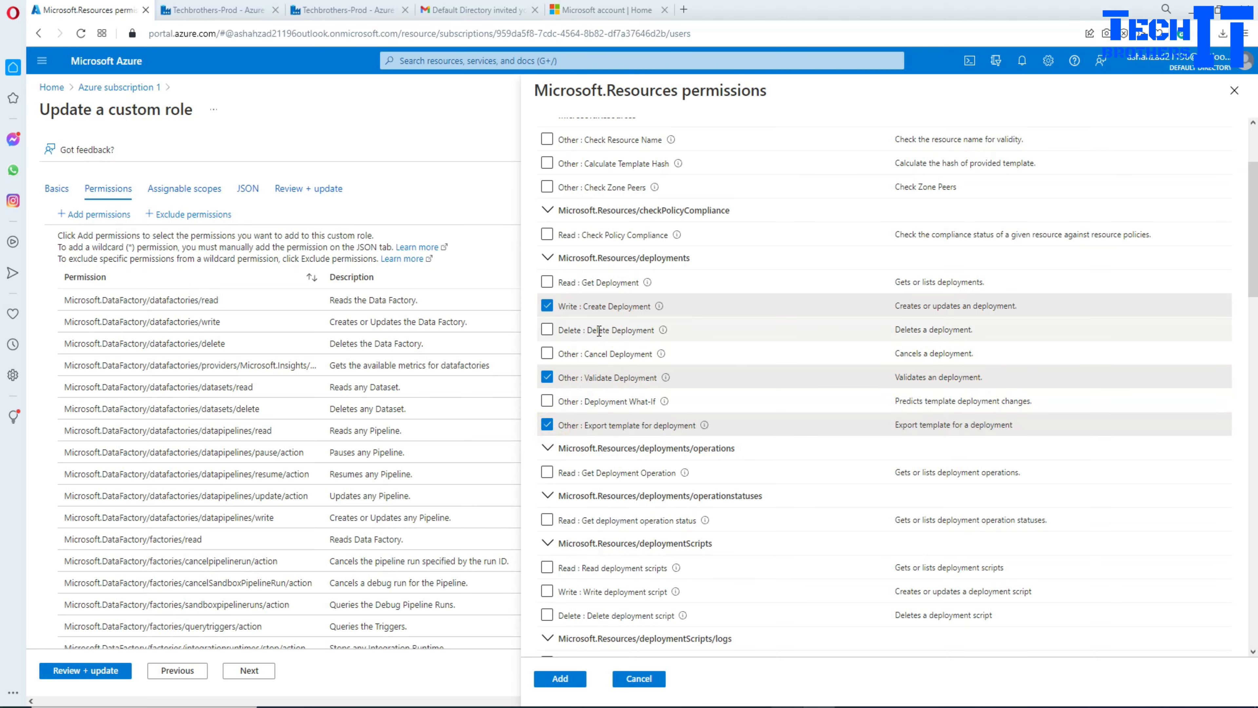
{"action": "scroll", "coordinate": [778, 371], "scroll_direction": "up", "scroll_amount": 3}
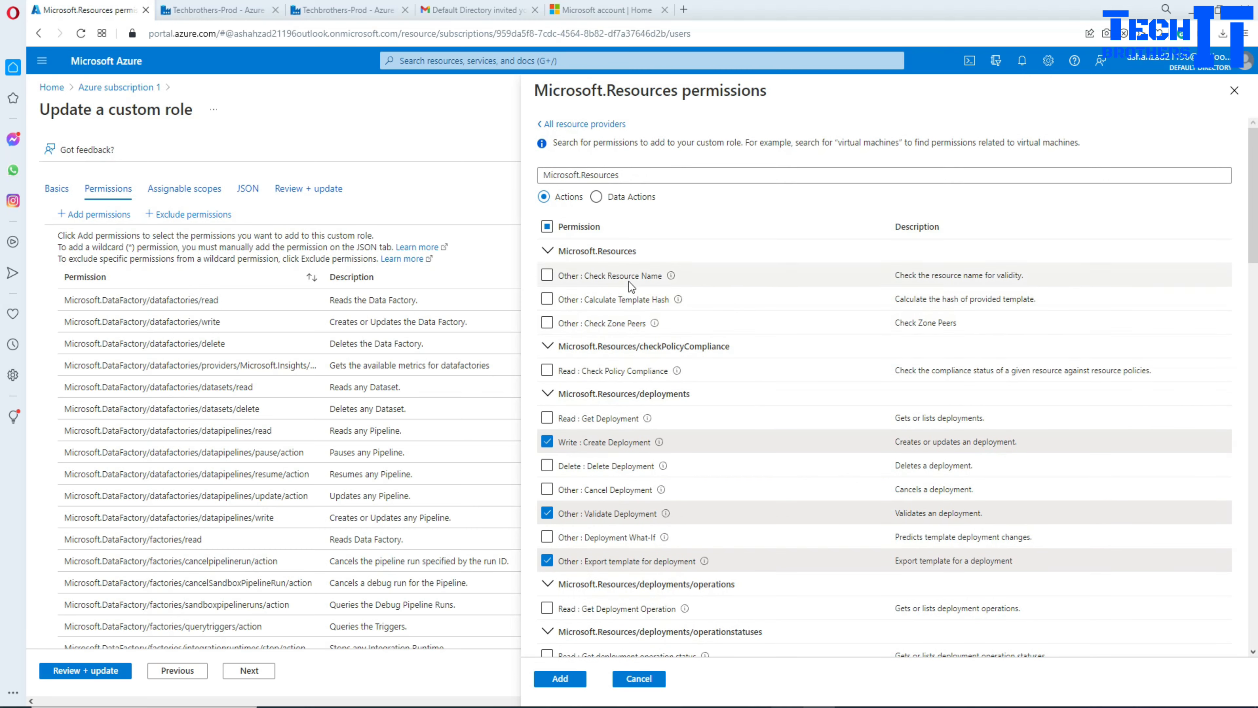
{"action": "left_click", "coordinate": [561, 679]}
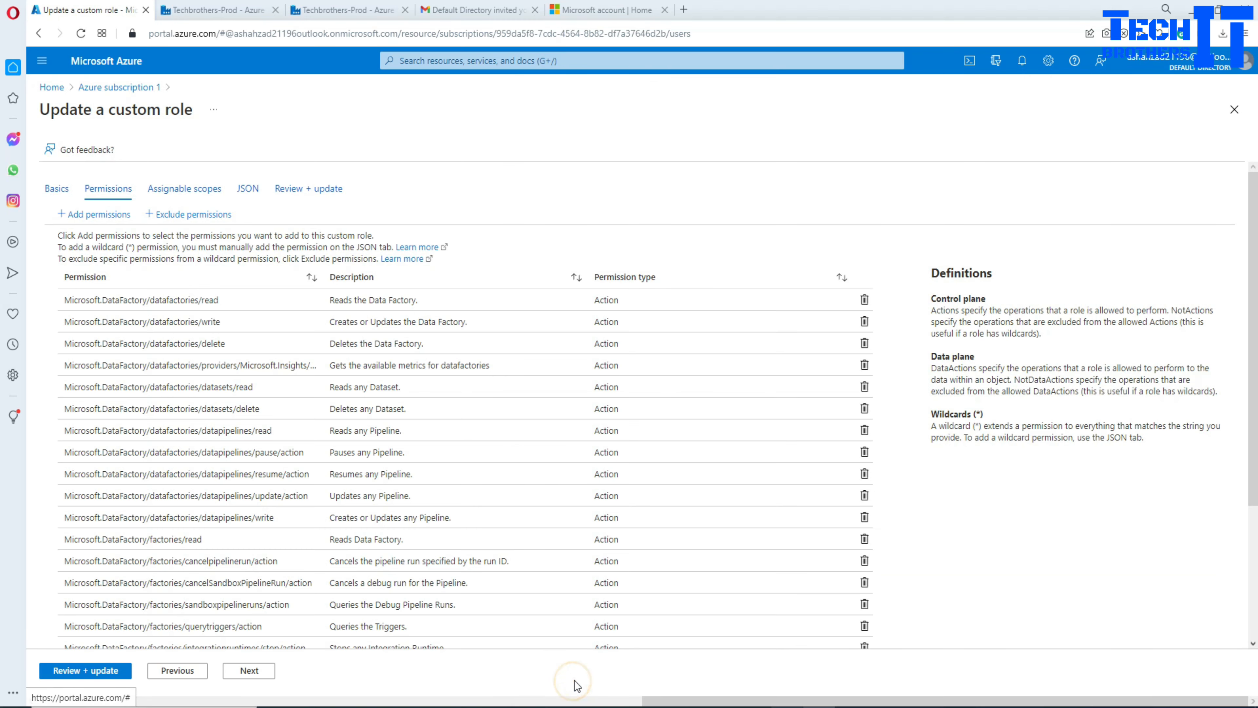
Step: Review and save the updated adf-tb-dev role, confirming the success message
{"action": "left_click", "coordinate": [114, 670]}
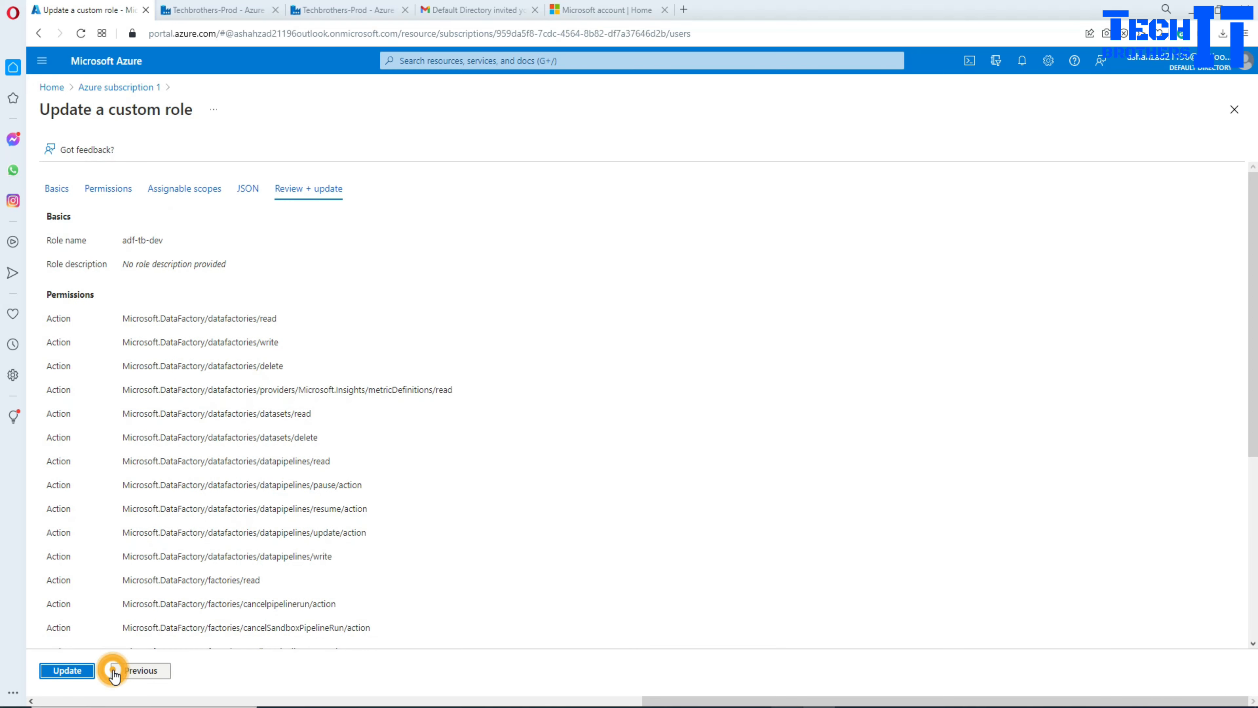
{"action": "left_click", "coordinate": [83, 670]}
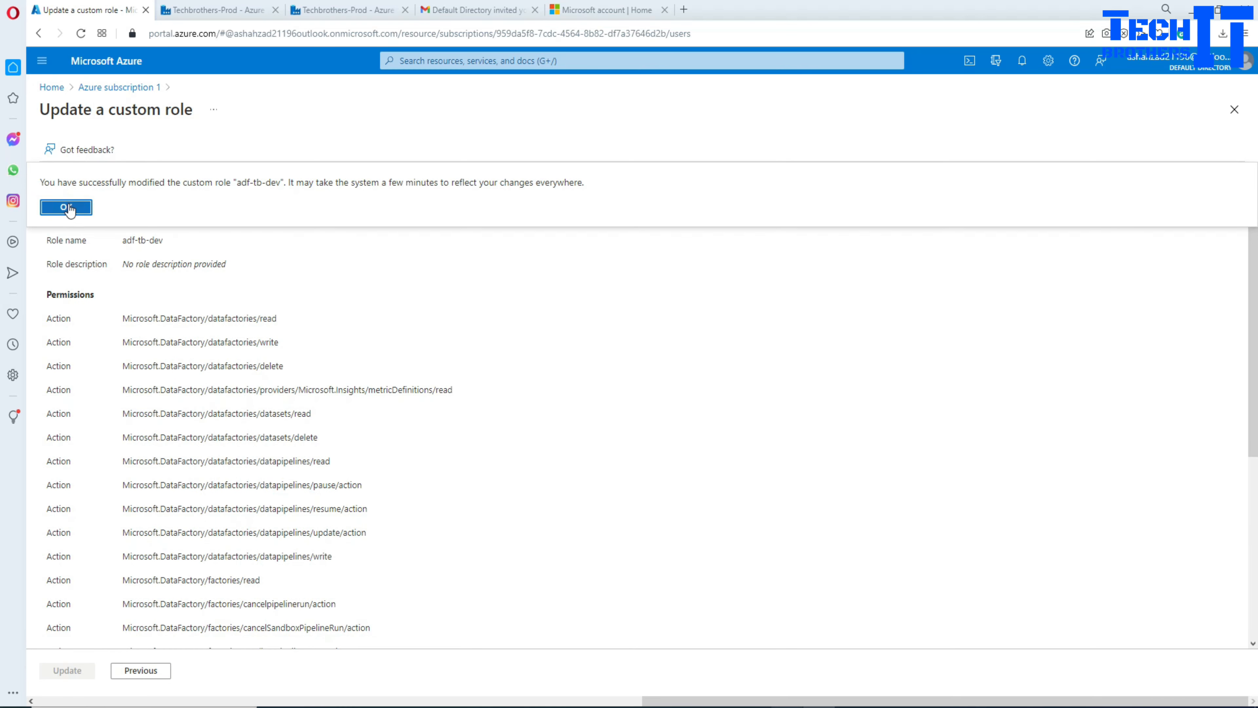
{"action": "left_click", "coordinate": [68, 207]}
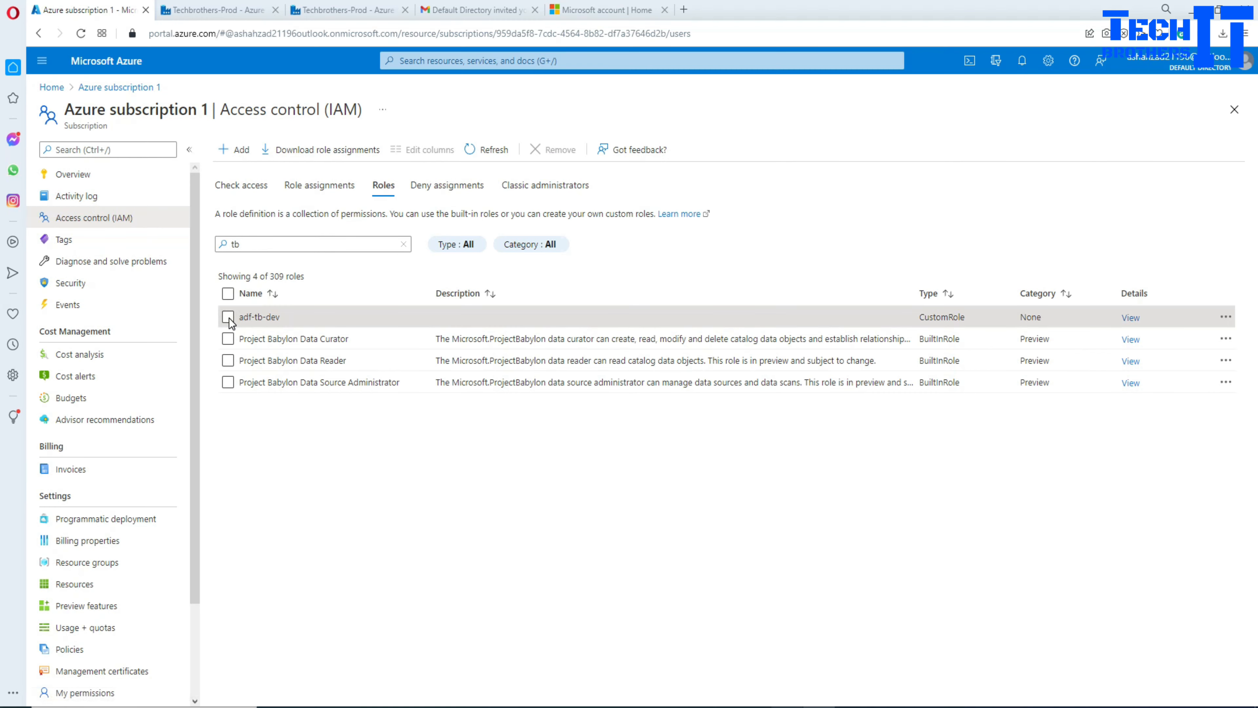
Step: Reopen adf-tb-dev for editing and view its role definition as JSON
{"action": "left_click", "coordinate": [228, 318]}
{"action": "left_click", "coordinate": [1226, 317]}
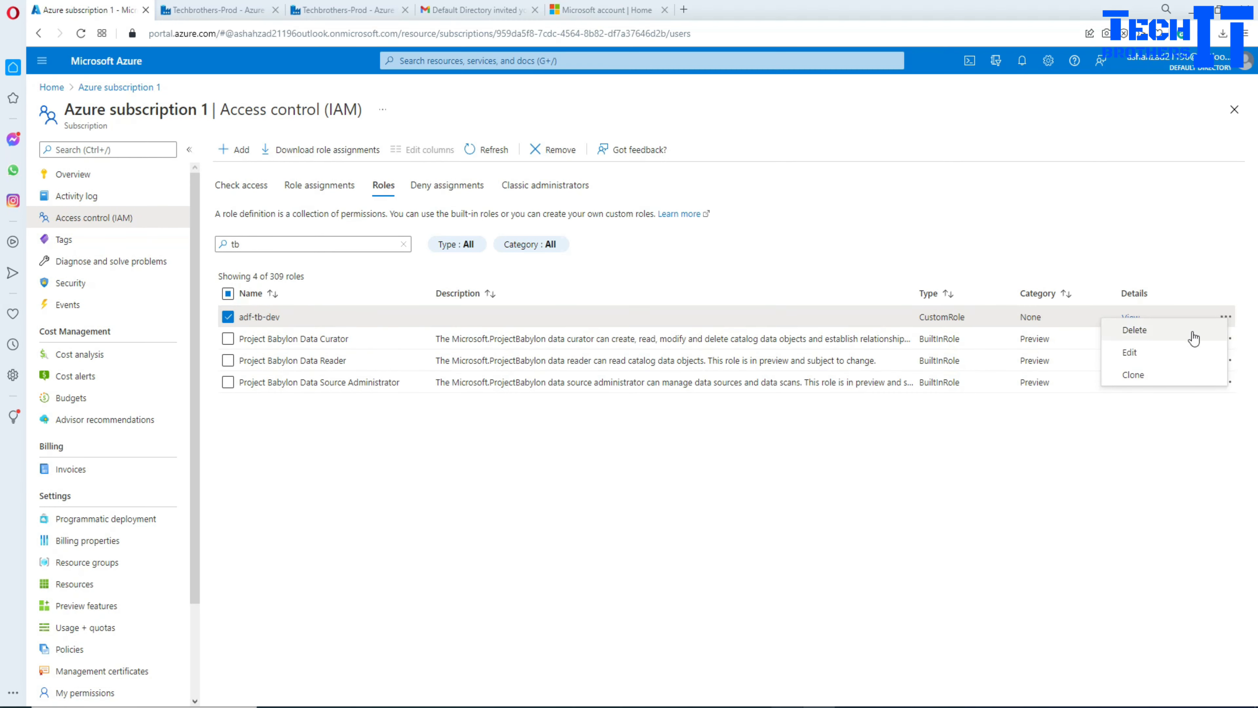
{"action": "left_click", "coordinate": [1139, 354]}
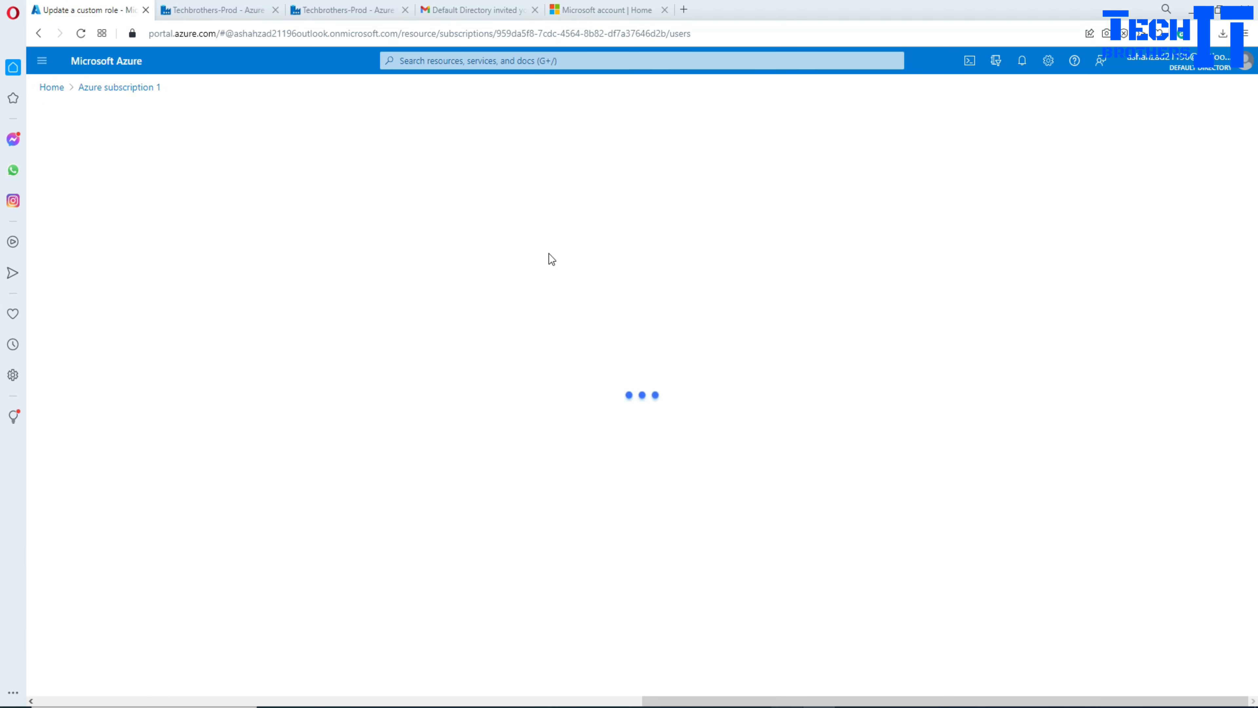
{"action": "left_click", "coordinate": [247, 188]}
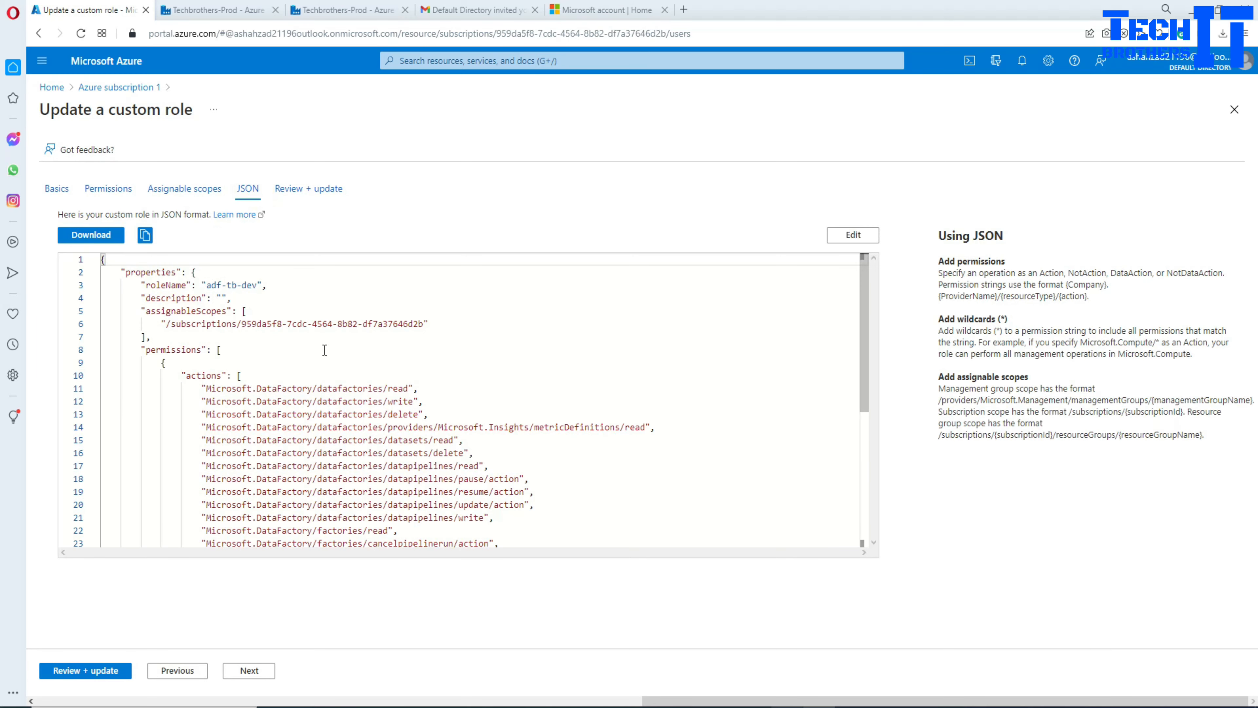
Step: Make the JSON editable and change the deployments/write action to deployments/*
{"action": "scroll", "coordinate": [386, 398], "scroll_direction": "down", "scroll_amount": 5}
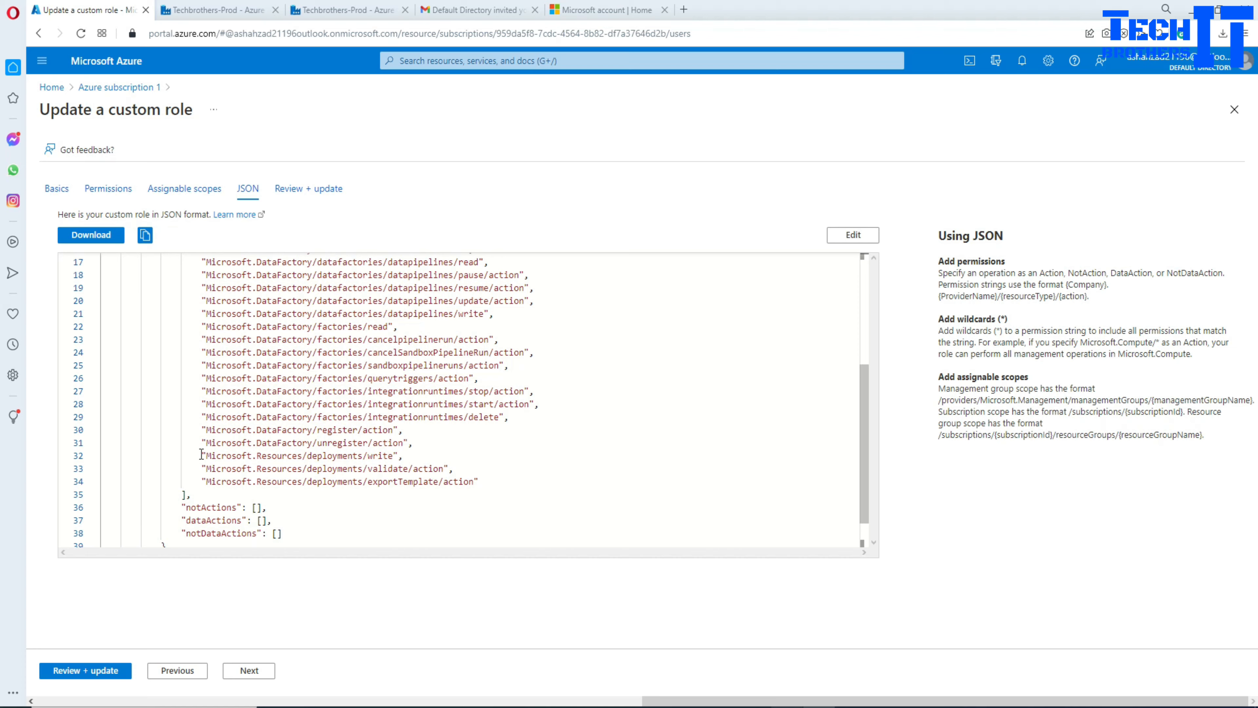
{"action": "left_click_drag", "start_coordinate": [201, 454], "coordinate": [357, 456]}
{"action": "left_click", "coordinate": [362, 456]}
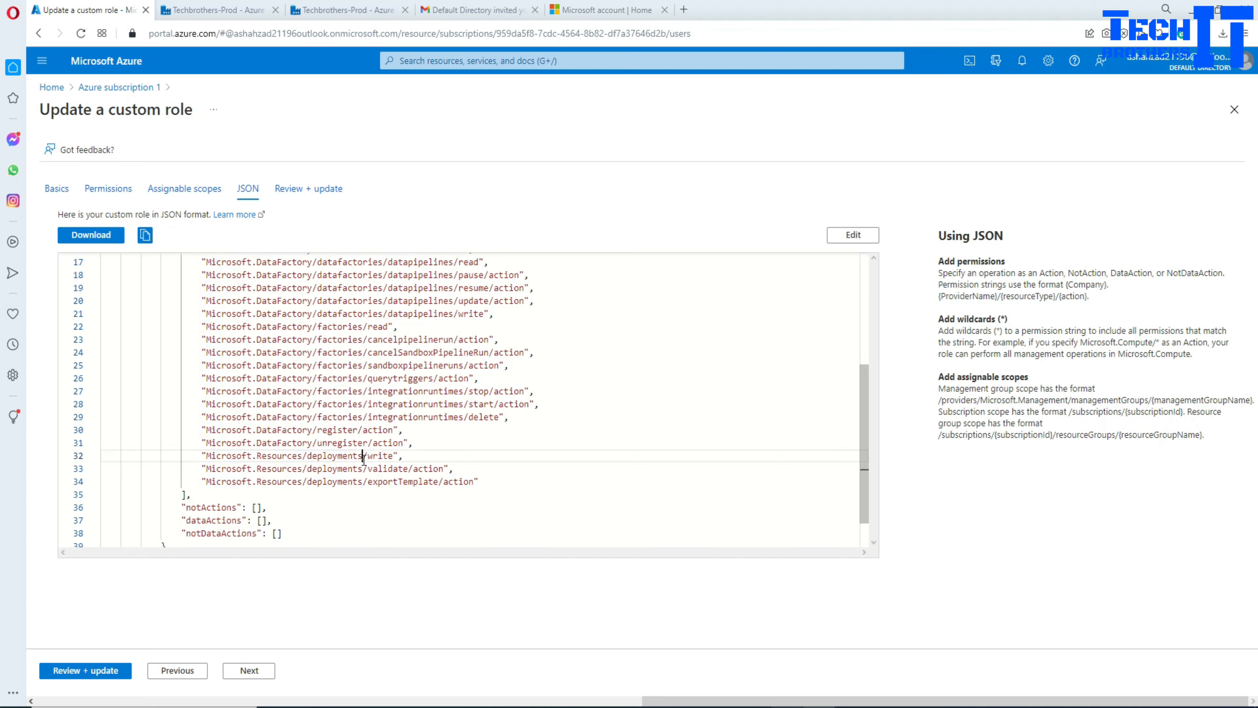
{"action": "left_click", "coordinate": [392, 457]}
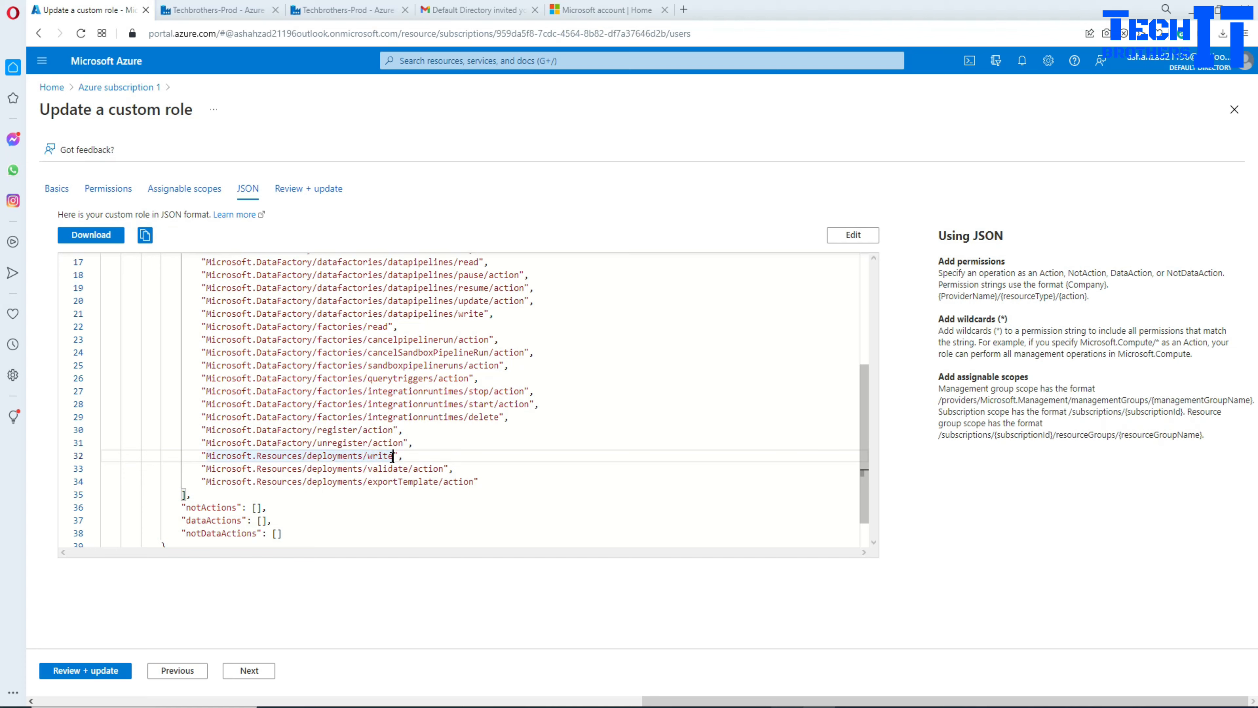
{"action": "left_click_drag", "start_coordinate": [390, 457], "coordinate": [369, 455]}
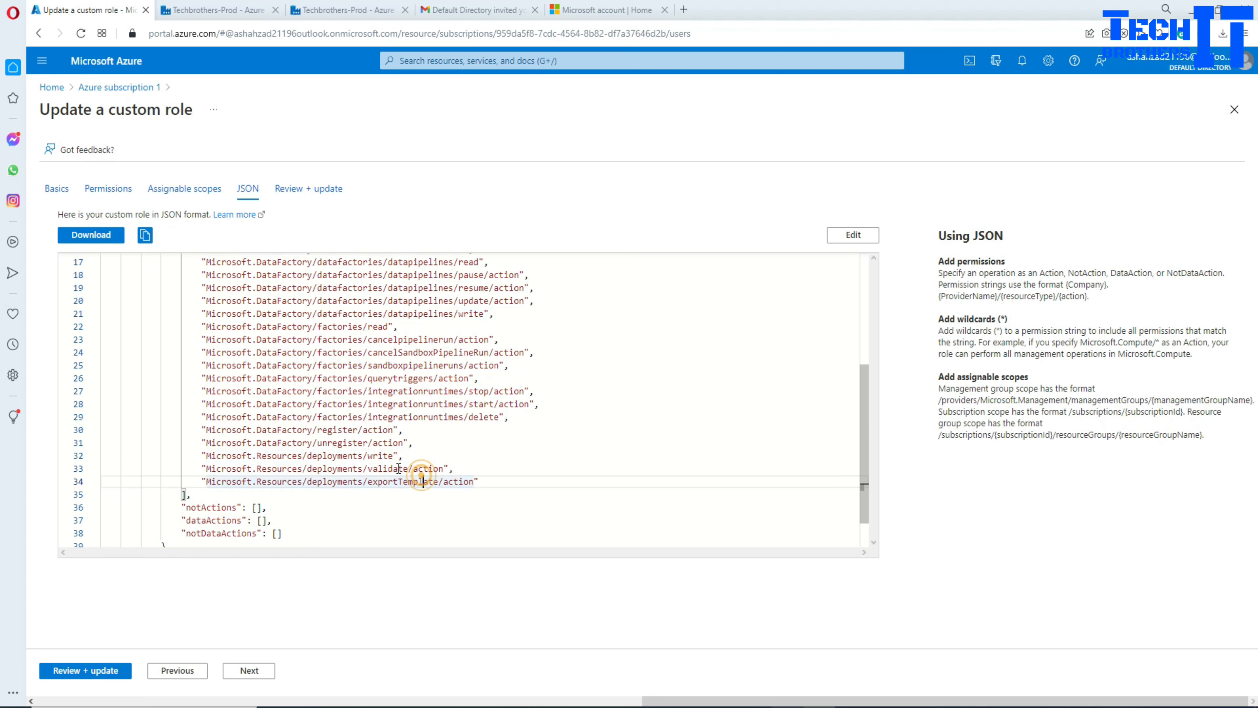
{"action": "left_click", "coordinate": [393, 455]}
{"action": "double_click", "coordinate": [394, 455]}
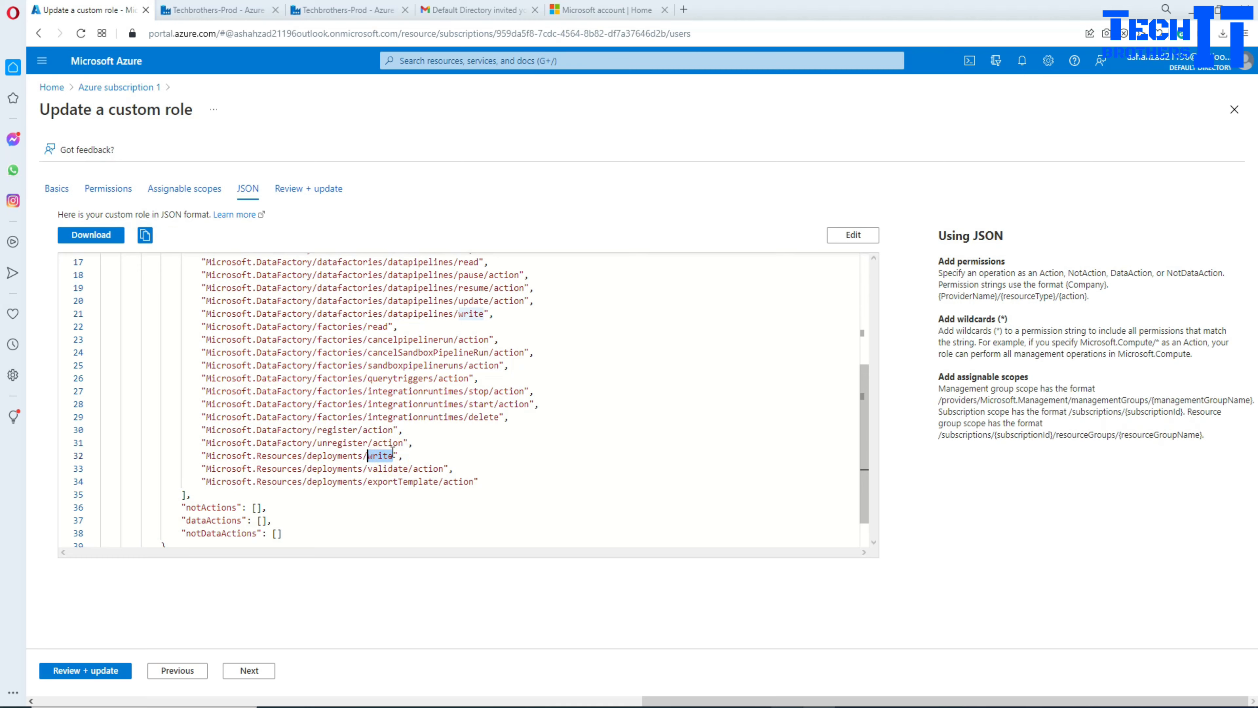
{"action": "key", "text": "BackSpace"}
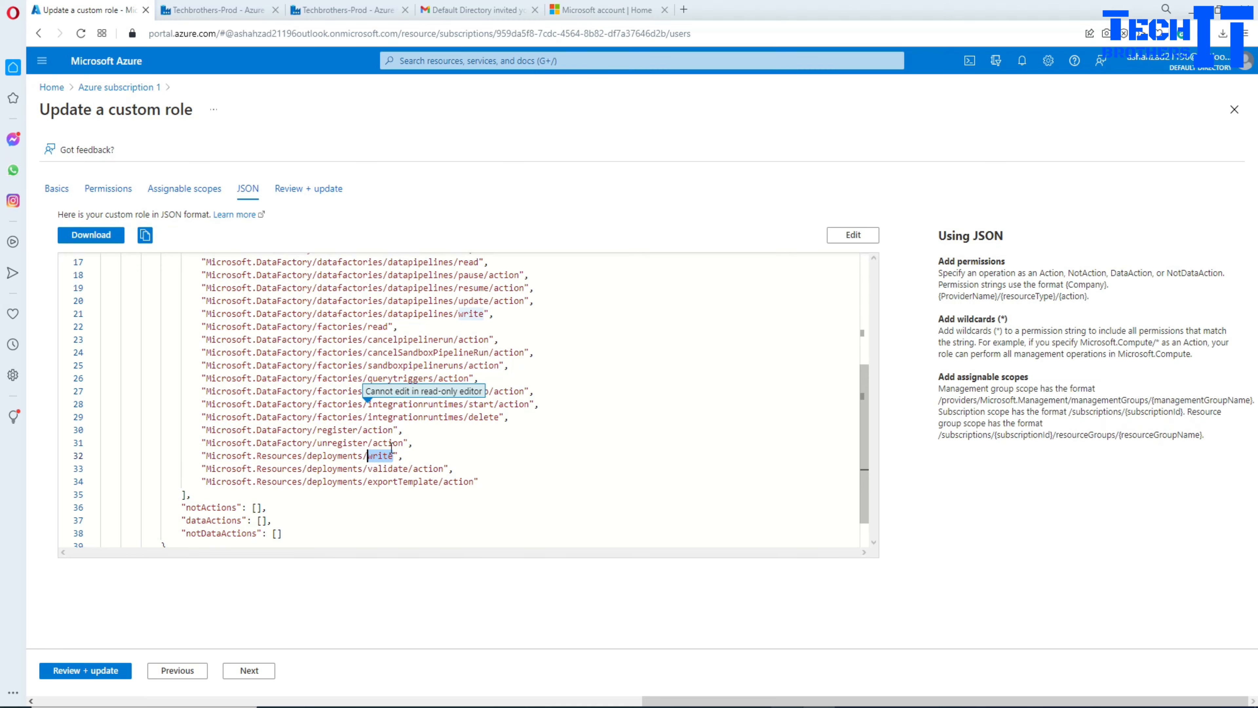
{"action": "left_click", "coordinate": [849, 235]}
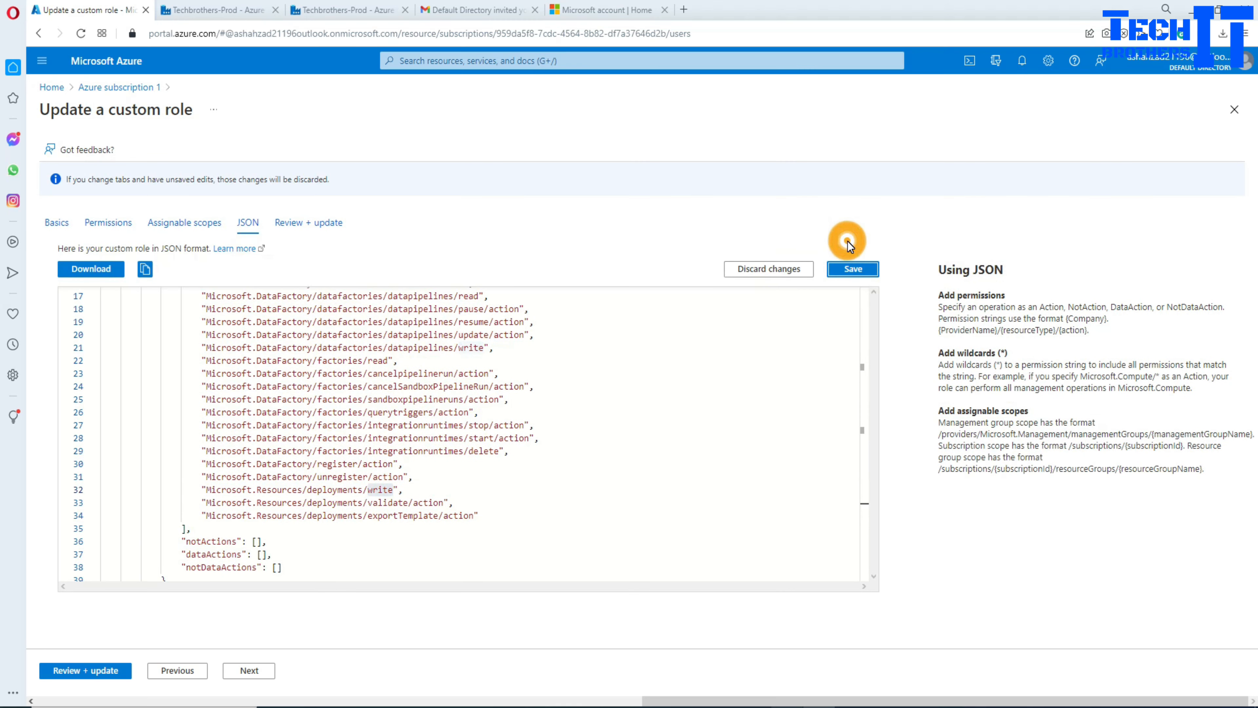
{"action": "scroll", "coordinate": [515, 526], "scroll_direction": "down", "scroll_amount": 2}
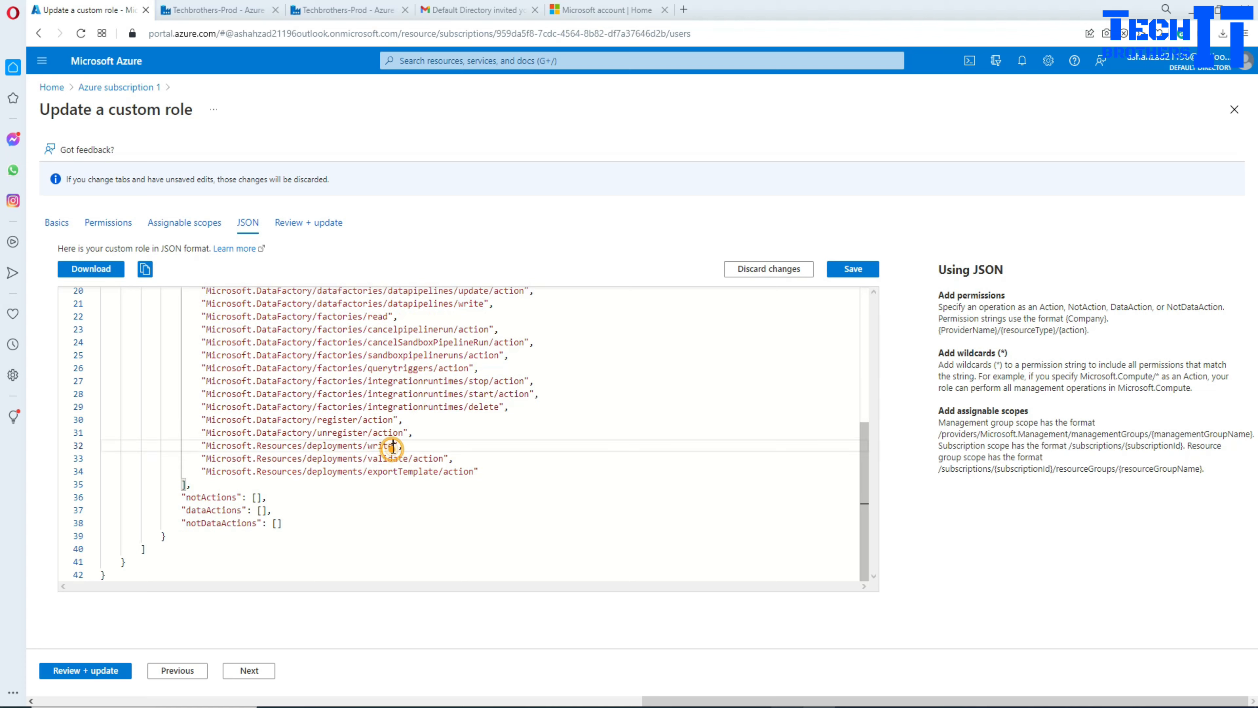
{"action": "left_click_drag", "start_coordinate": [393, 446], "coordinate": [374, 445]}
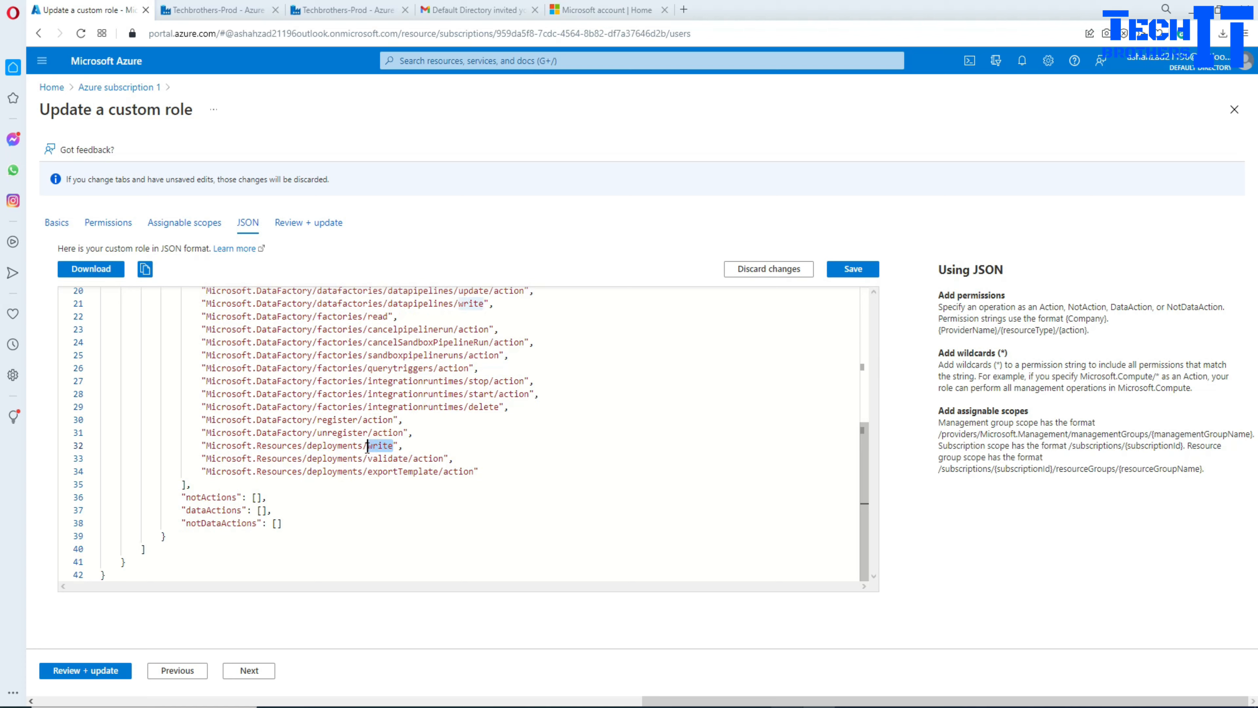
{"action": "type", "text": "r"}
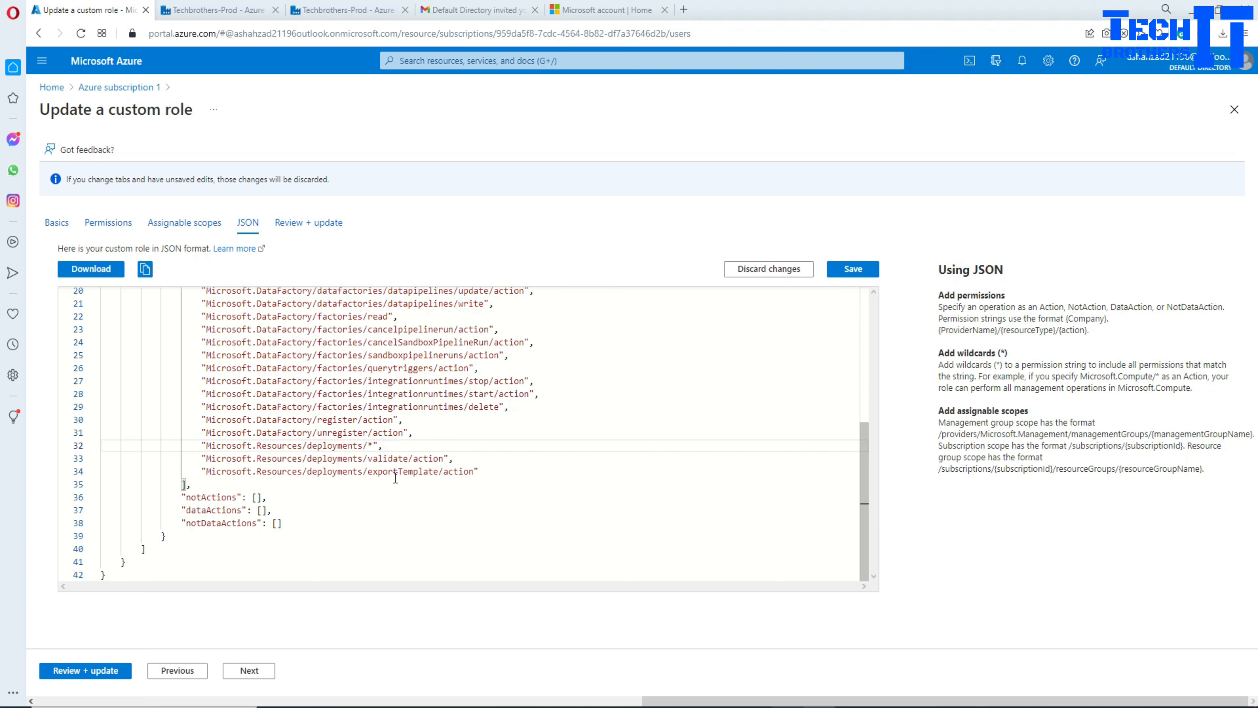
Step: Delete the validate and exportTemplate deployment lines and save the JSON
{"action": "left_click_drag", "start_coordinate": [497, 468], "coordinate": [98, 458]}
{"action": "key", "text": "BackSpace"}
{"action": "key", "text": "BackSpace"}
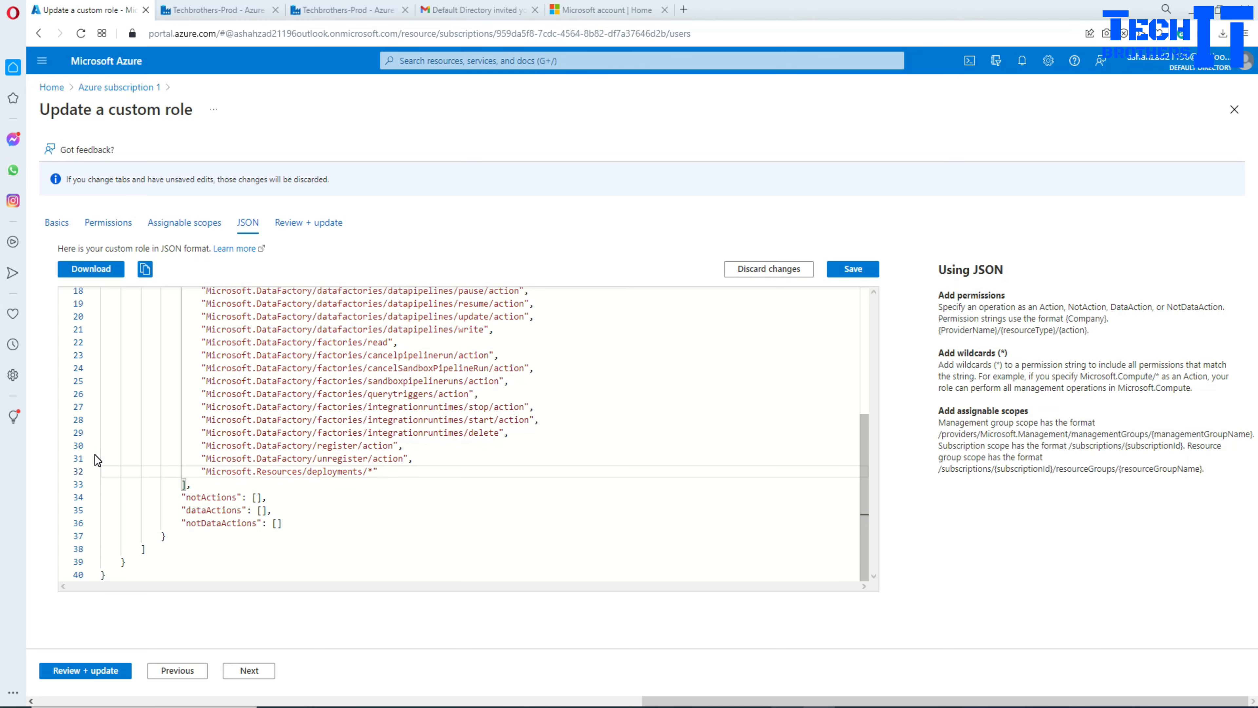
{"action": "left_click", "coordinate": [853, 268]}
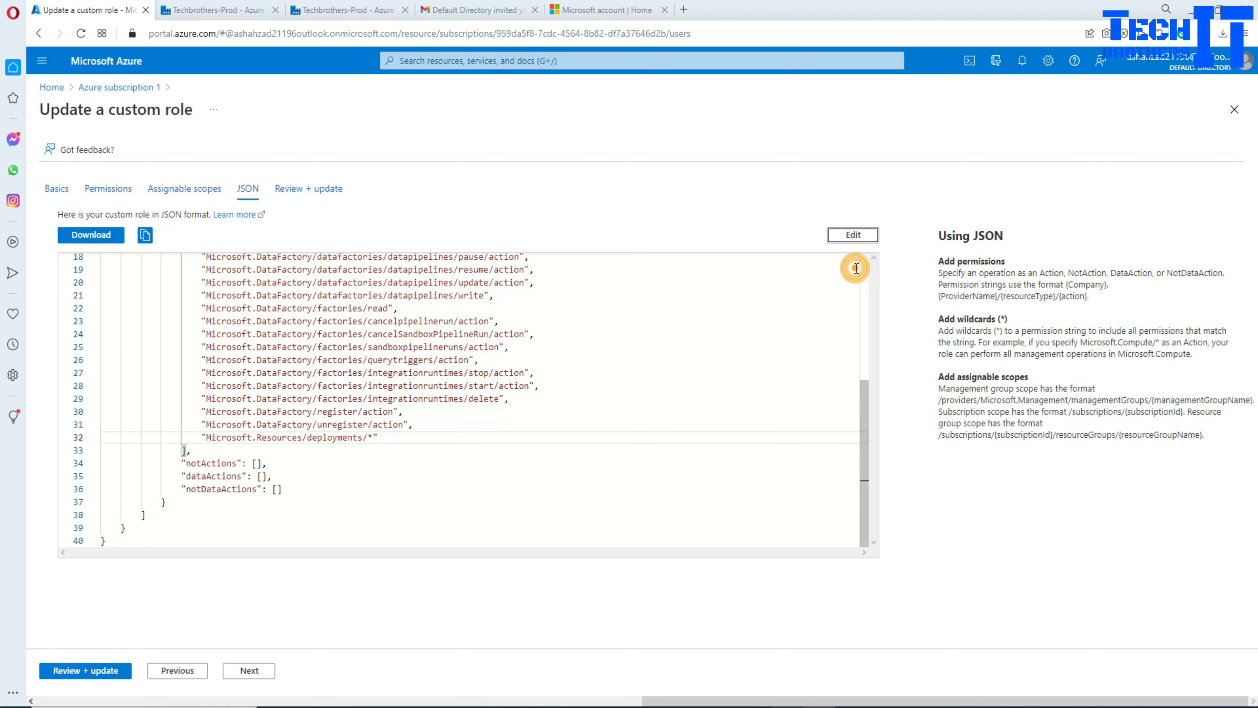
Step: Apply the adf-tb-dev update, confirm success, and show subscription 1's role assignments
{"action": "left_click", "coordinate": [106, 671]}
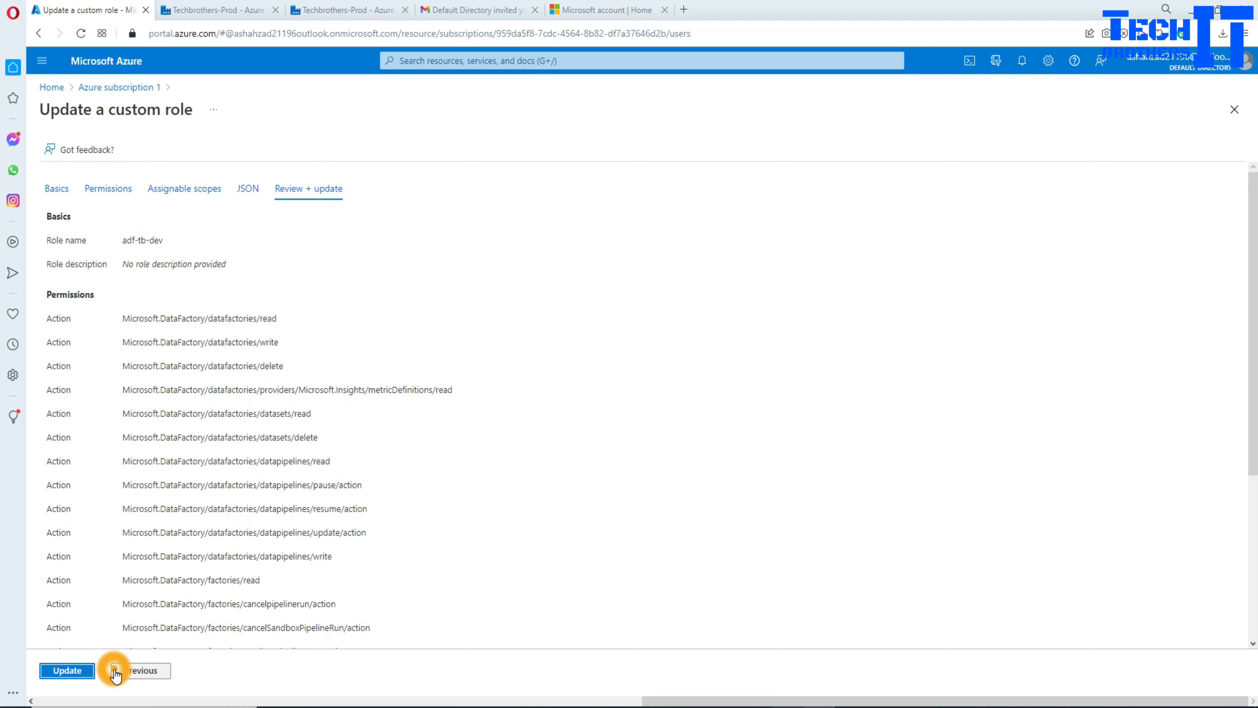
{"action": "left_click", "coordinate": [79, 671]}
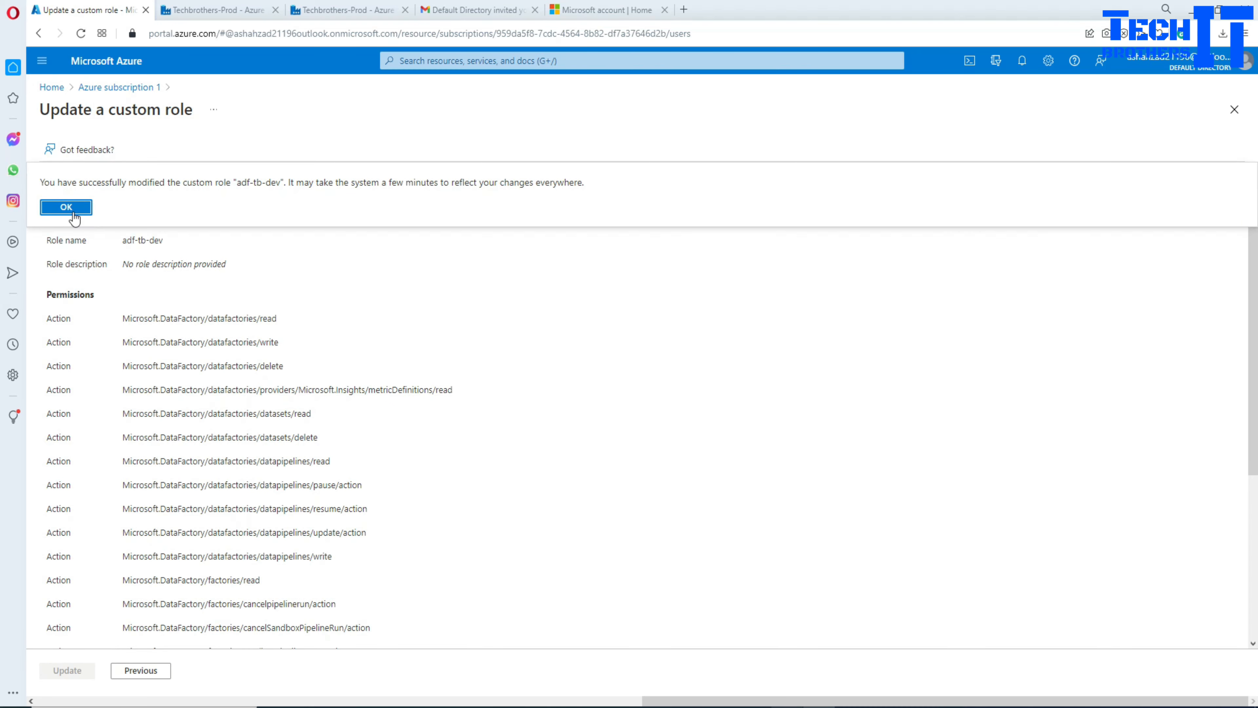
{"action": "left_click", "coordinate": [73, 214]}
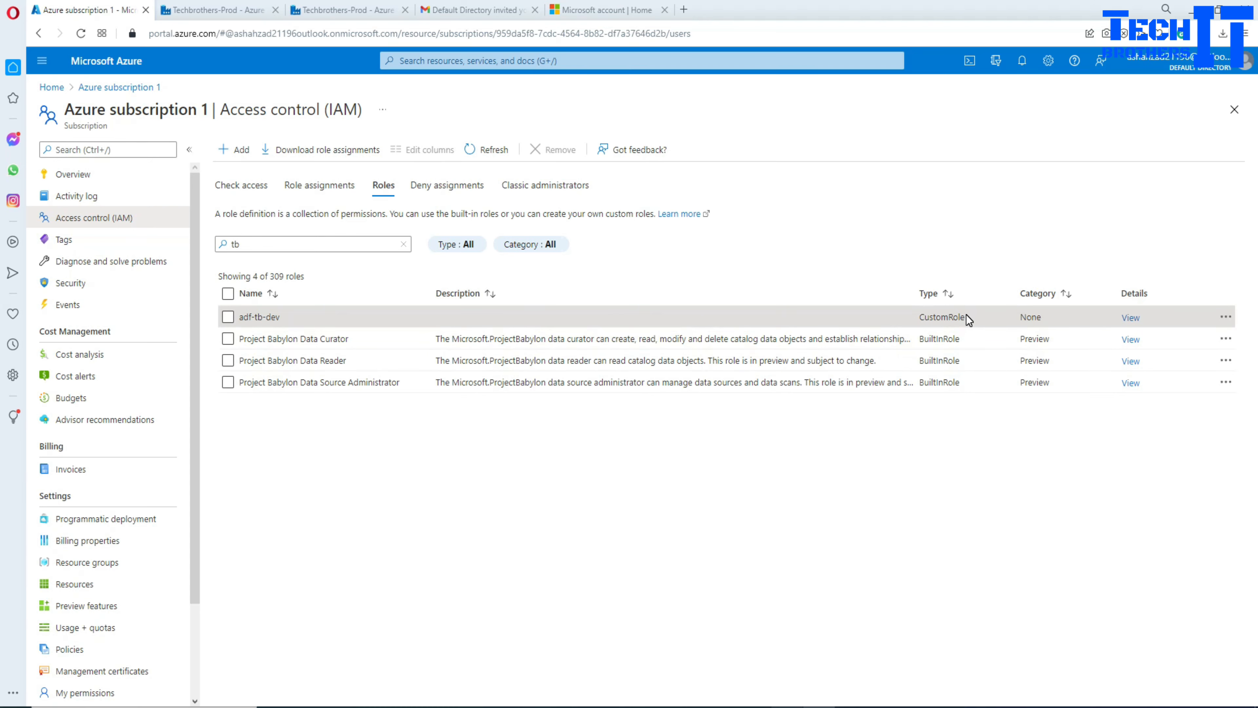
{"action": "double_click", "coordinate": [951, 317]}
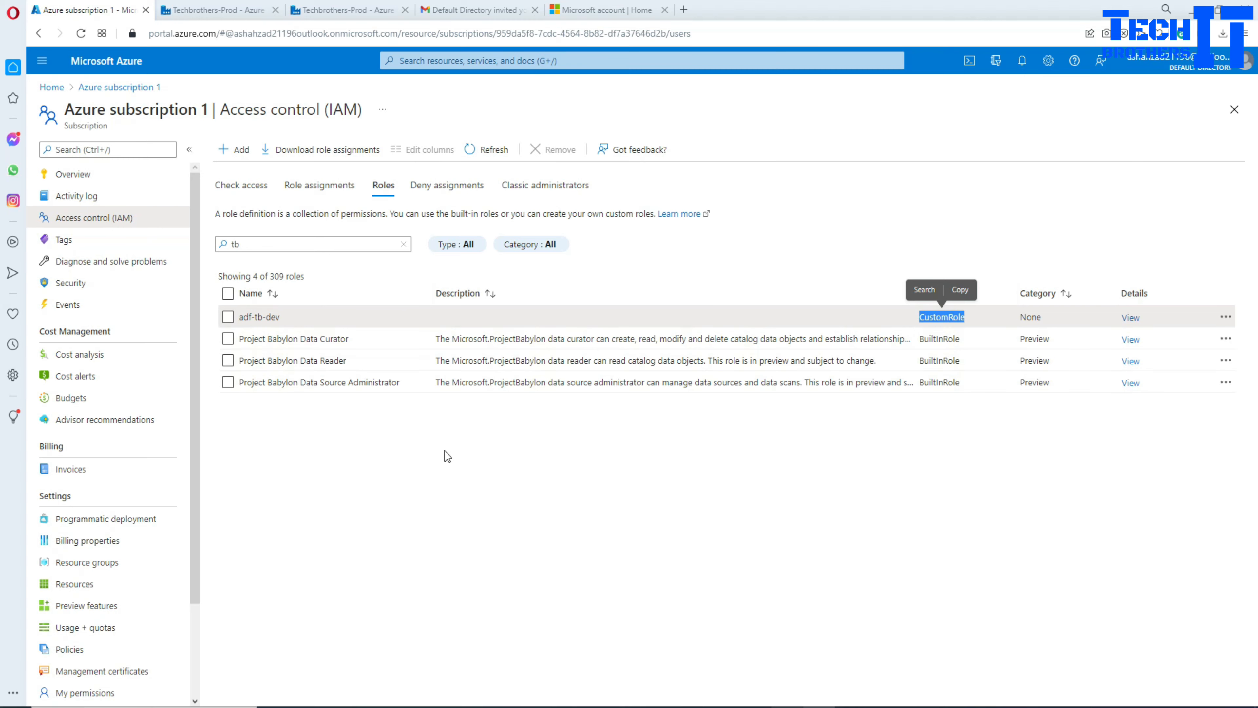
{"action": "left_click", "coordinate": [322, 197]}
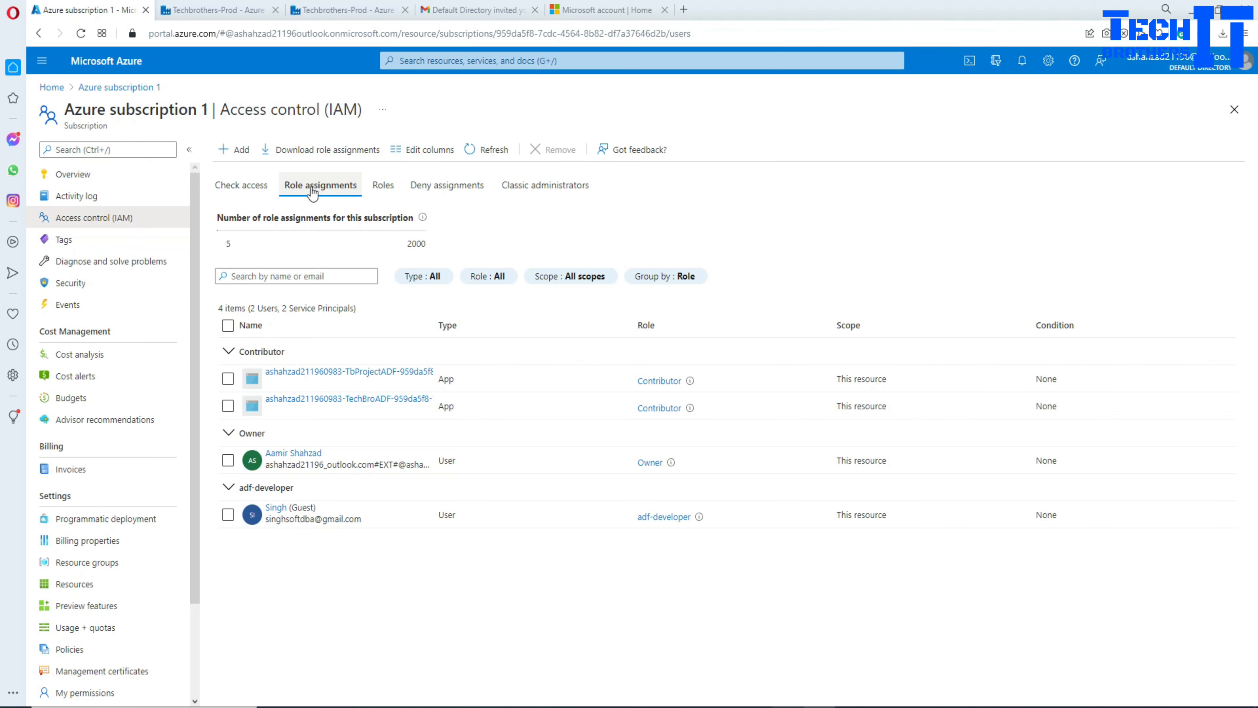
Step: Start a new role assignment, choose adf-tb-dev from a 'tb' role search, and continue to Members
{"action": "left_click", "coordinate": [241, 151]}
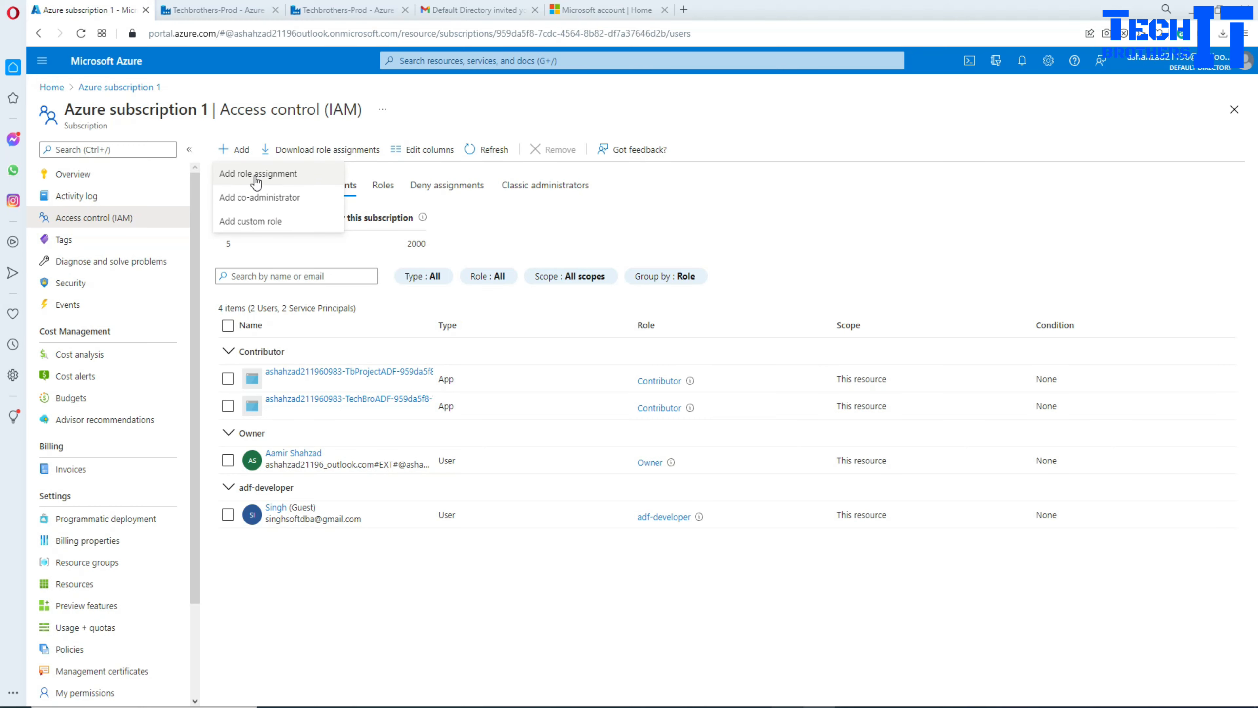
{"action": "left_click", "coordinate": [283, 176]}
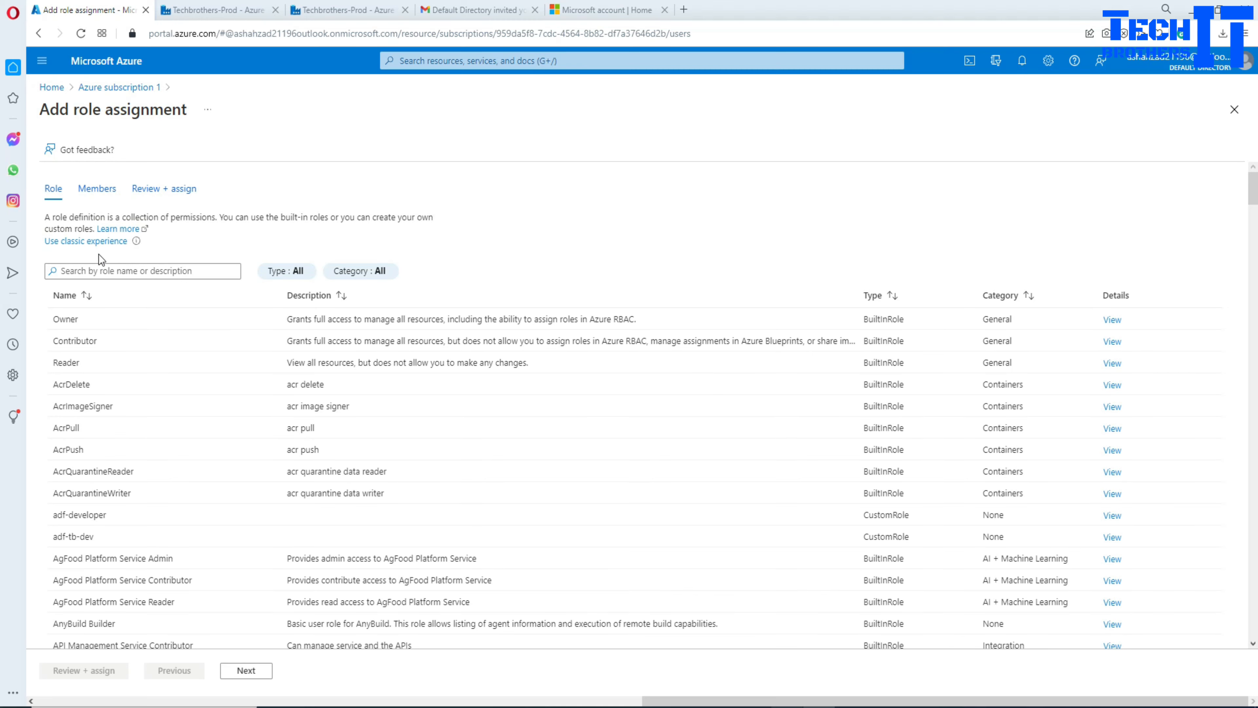
{"action": "left_click", "coordinate": [92, 272]}
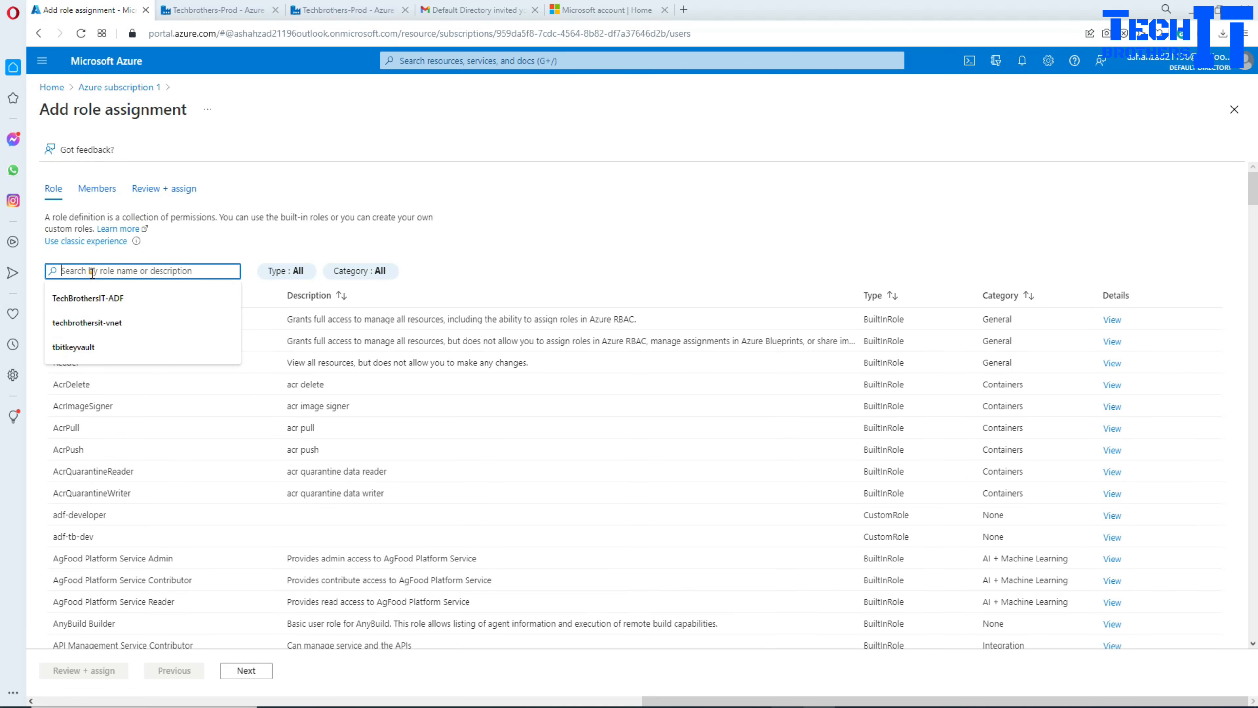
{"action": "type", "text": "tb"}
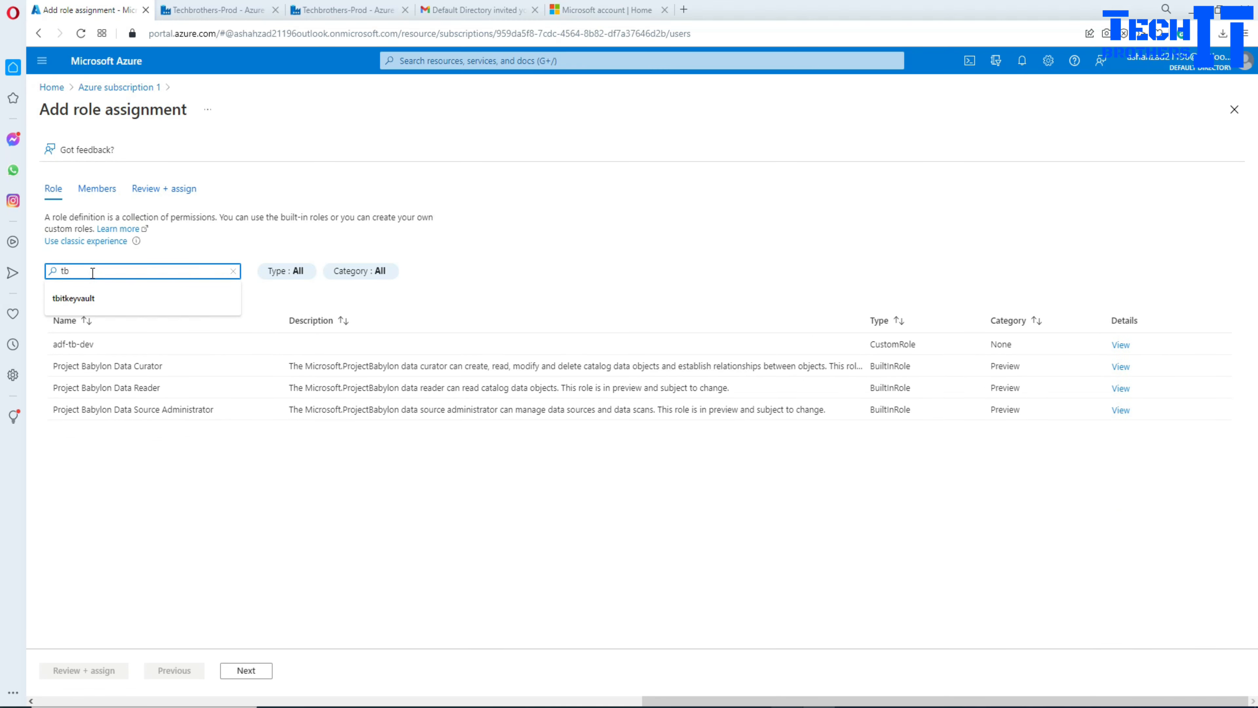
{"action": "left_click", "coordinate": [121, 353]}
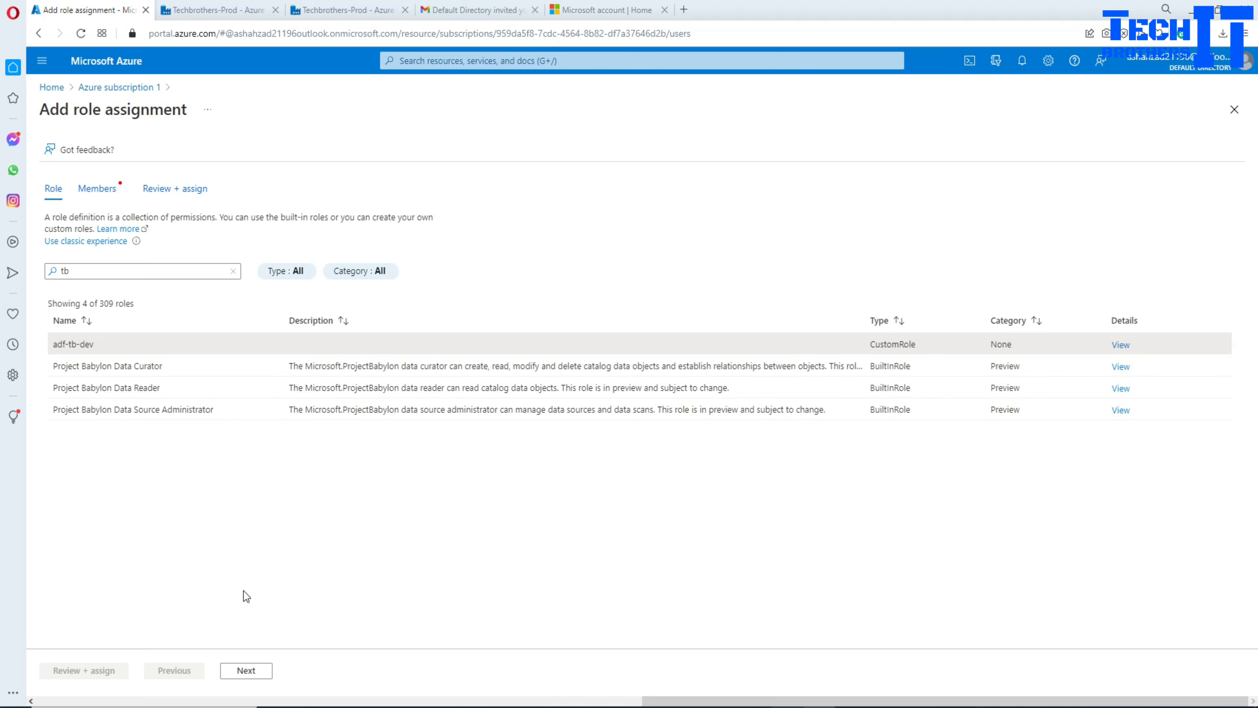
{"action": "left_click", "coordinate": [244, 672]}
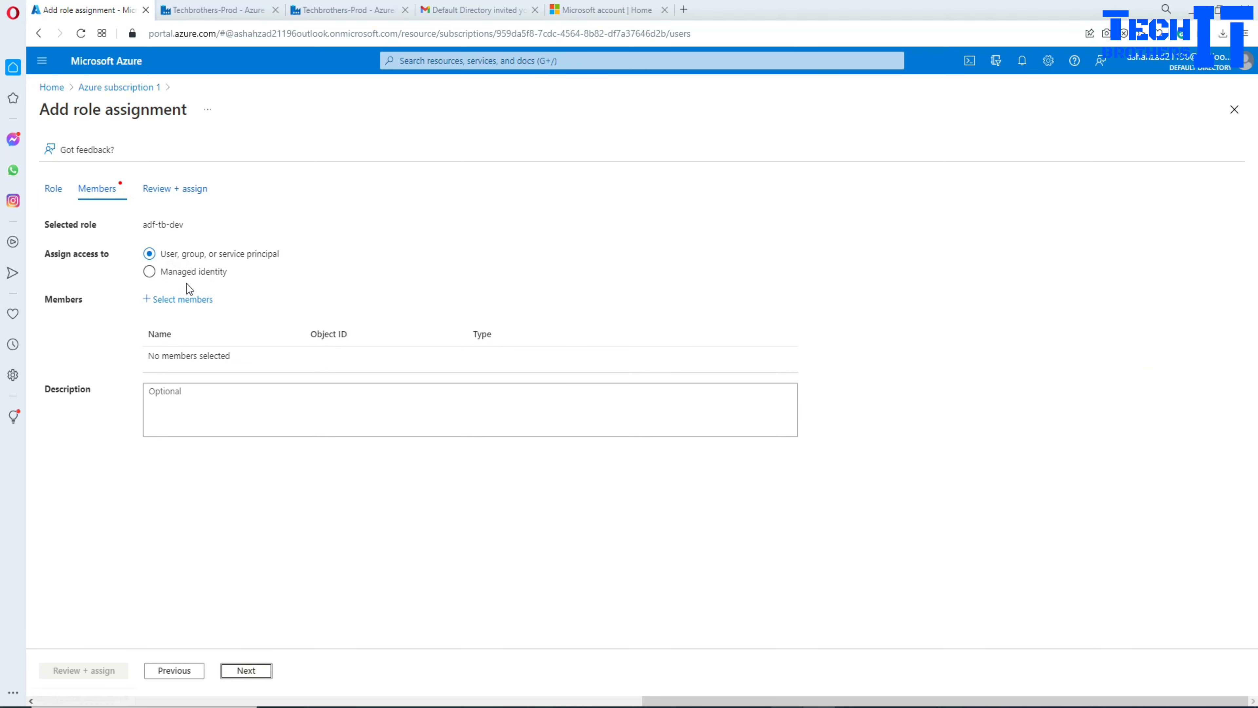
Step: Select the guest user as the assignment's member
{"action": "left_click", "coordinate": [164, 304]}
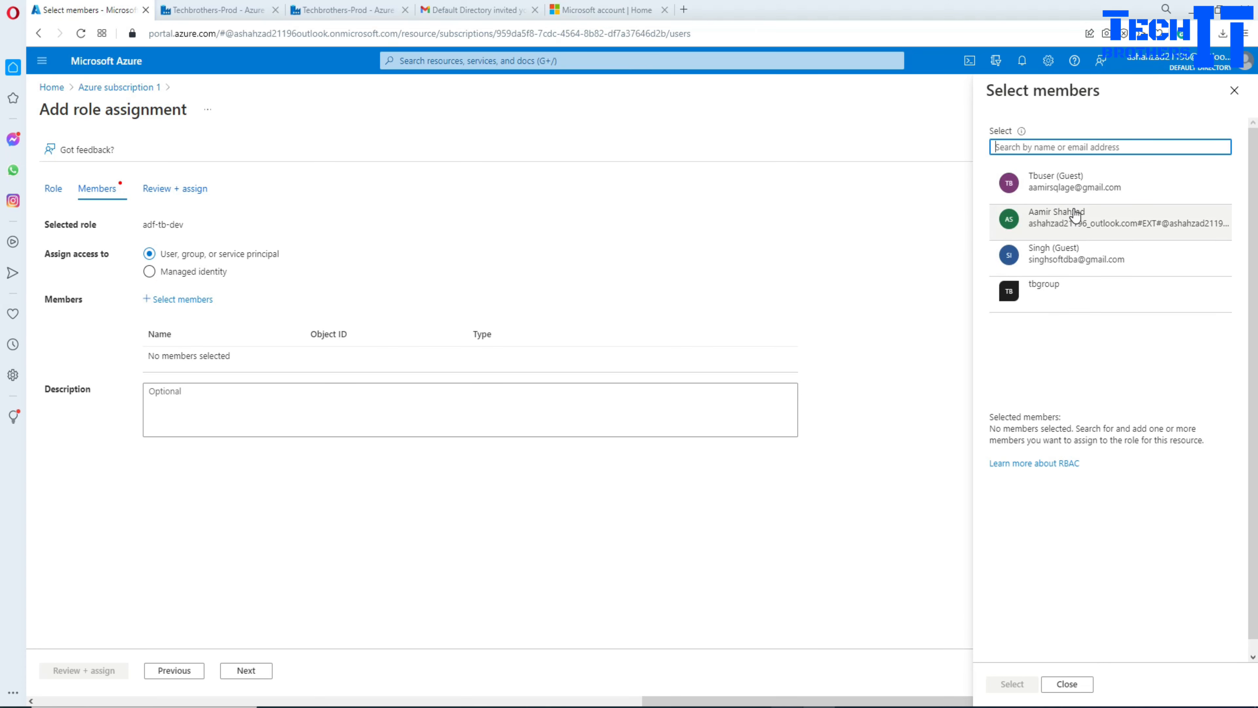
{"action": "left_click", "coordinate": [1085, 190]}
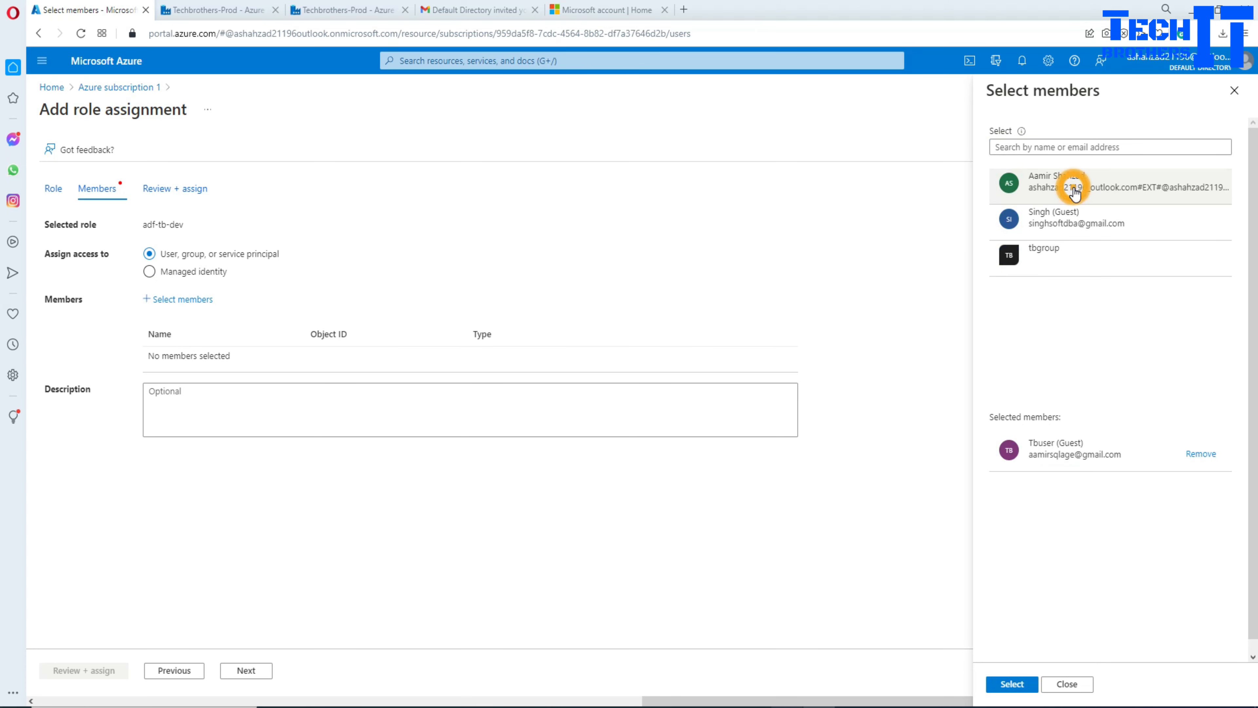
{"action": "left_click", "coordinate": [1012, 684]}
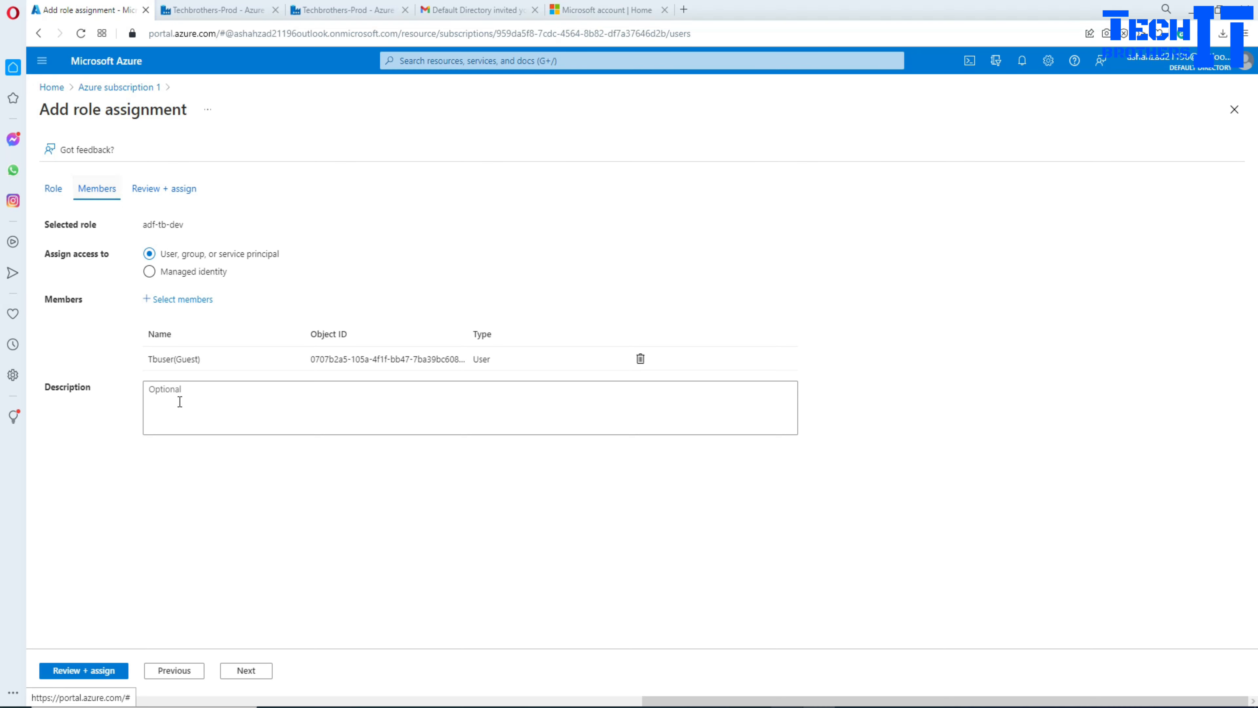
Step: Review the adf-tb-dev assignment summary and submit it
{"action": "left_click", "coordinate": [236, 669]}
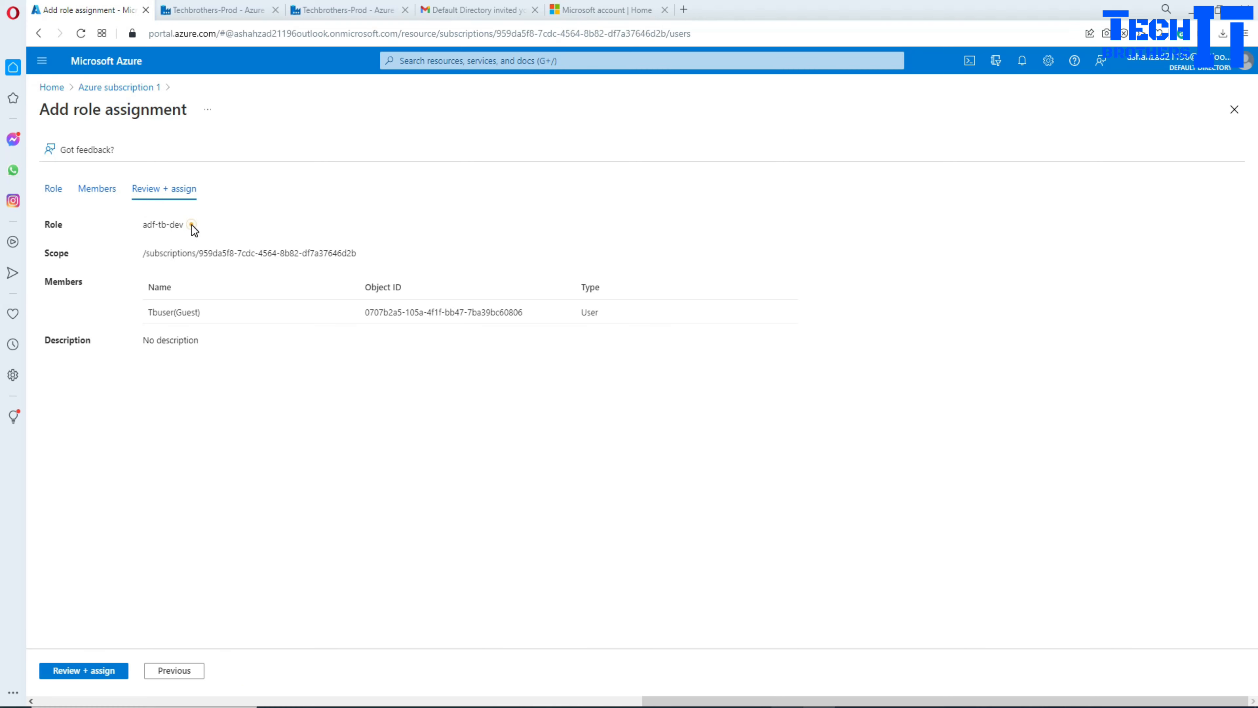
{"action": "left_click_drag", "start_coordinate": [192, 224], "coordinate": [142, 225]}
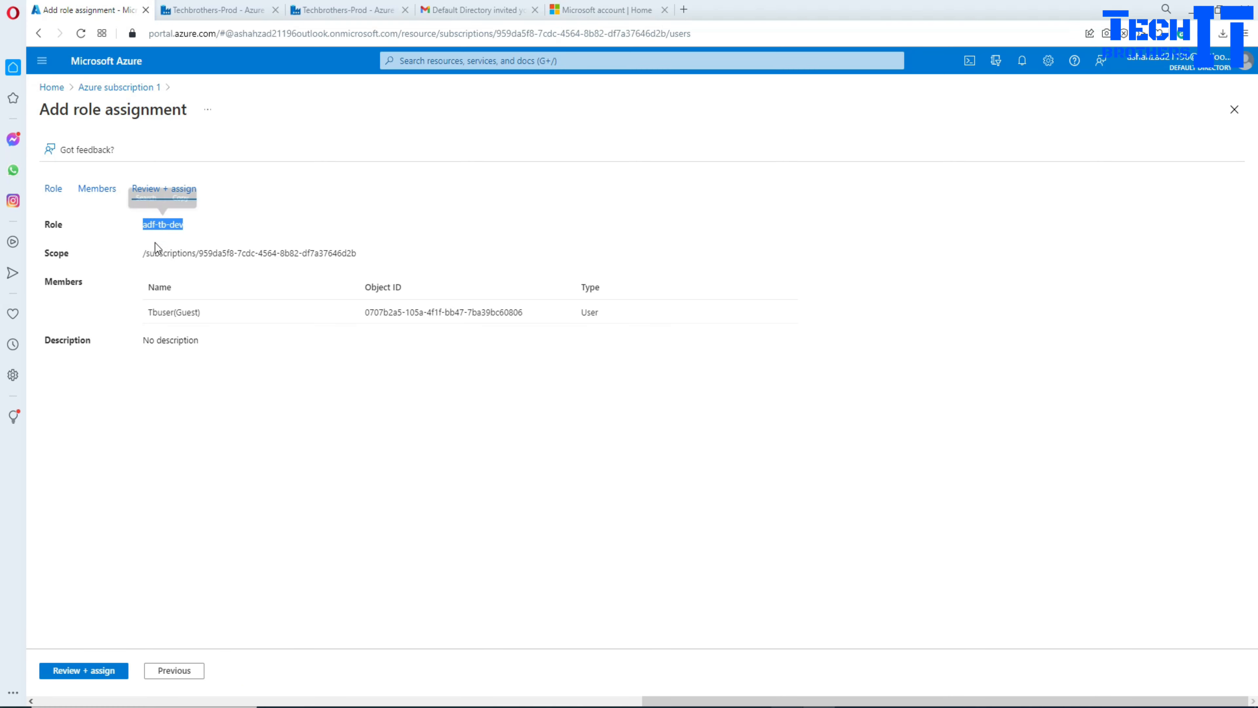
{"action": "left_click", "coordinate": [283, 255]}
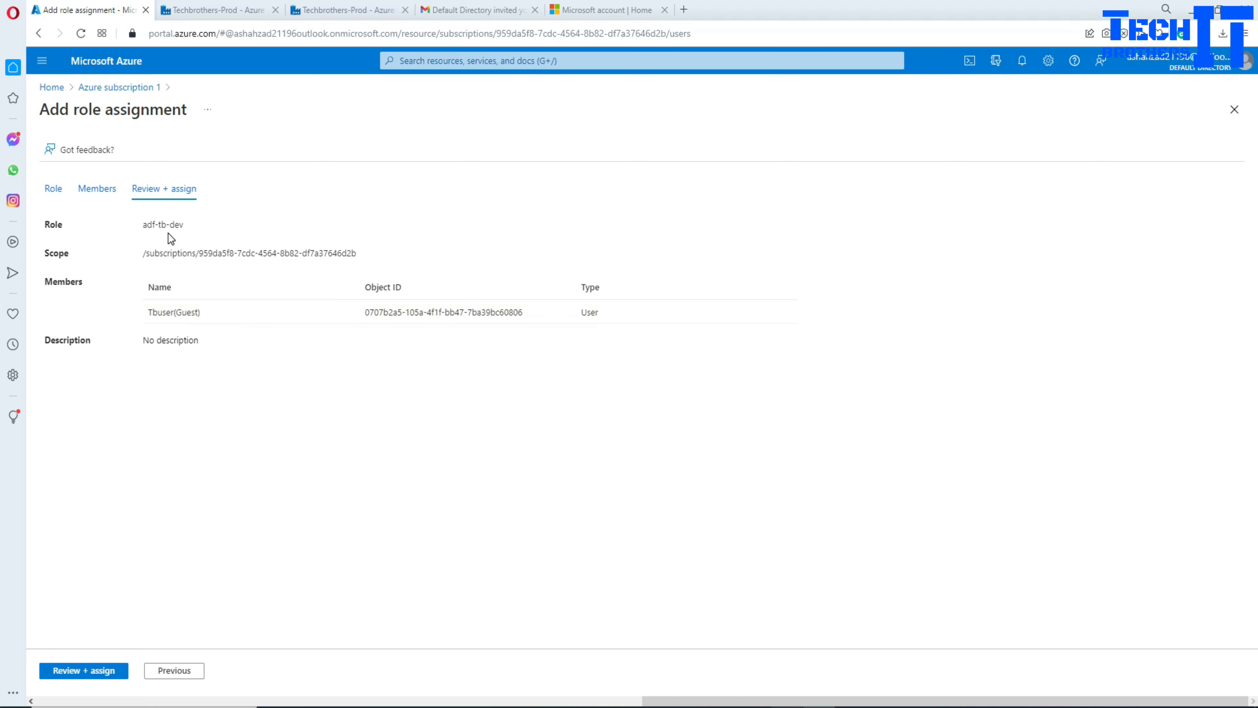
{"action": "left_click_drag", "start_coordinate": [192, 225], "coordinate": [142, 224]}
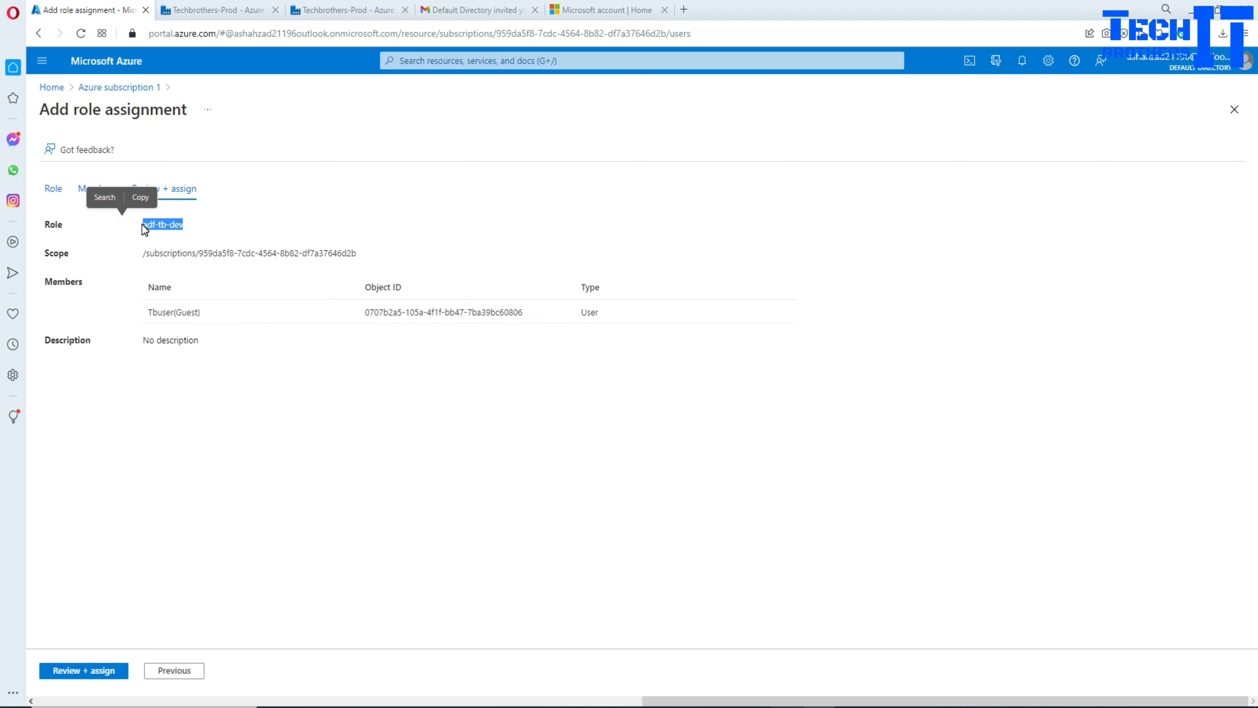
{"action": "left_click", "coordinate": [113, 672]}
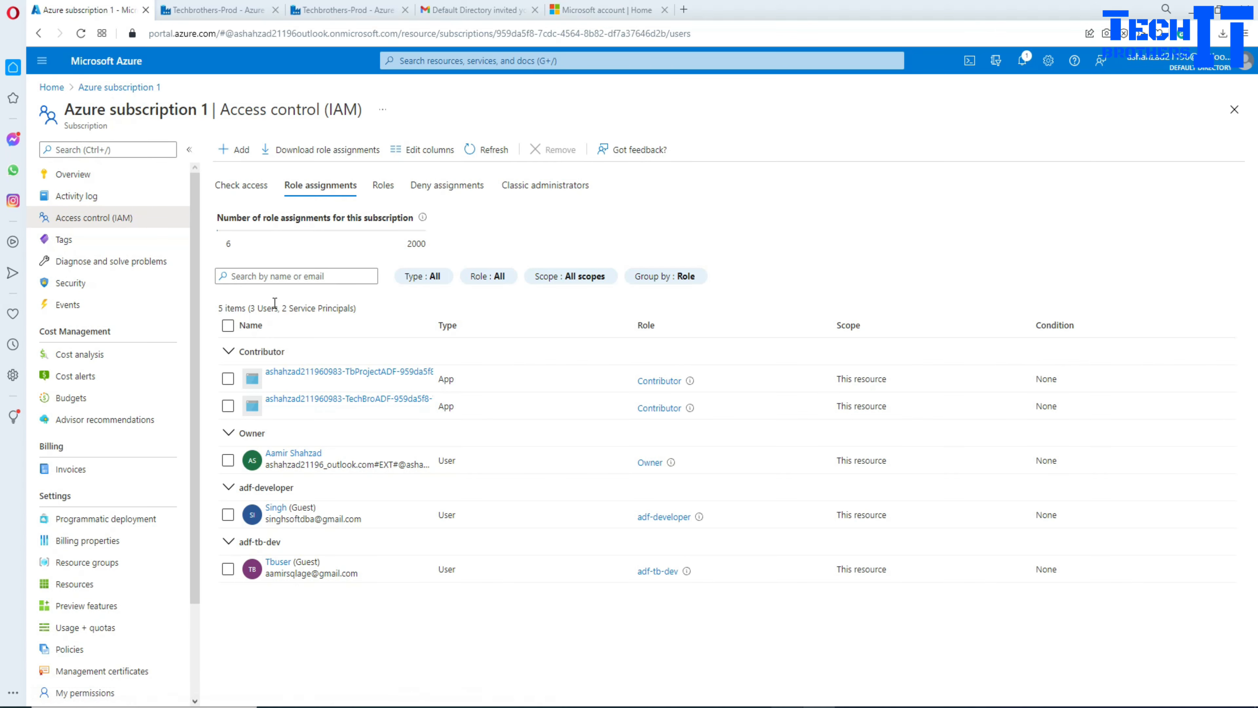
Step: Open and dismiss the Add access menu twice without choosing anything
{"action": "left_click", "coordinate": [247, 152]}
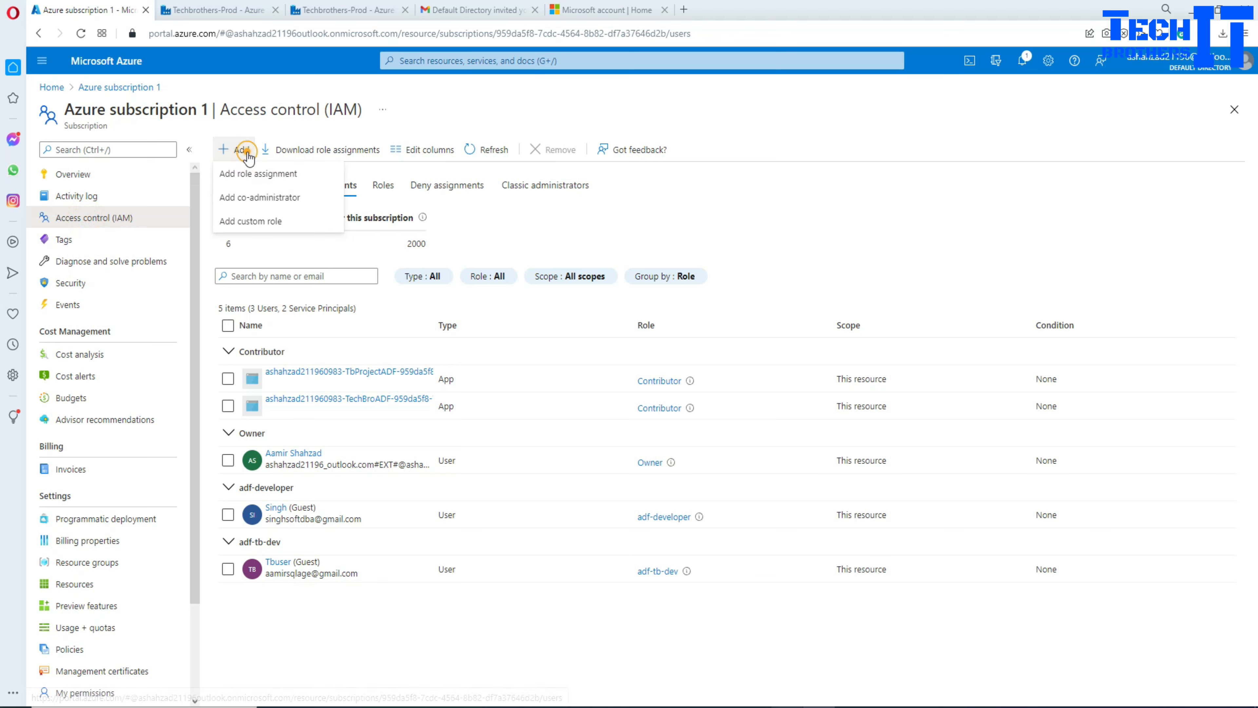
{"action": "left_click", "coordinate": [522, 114]}
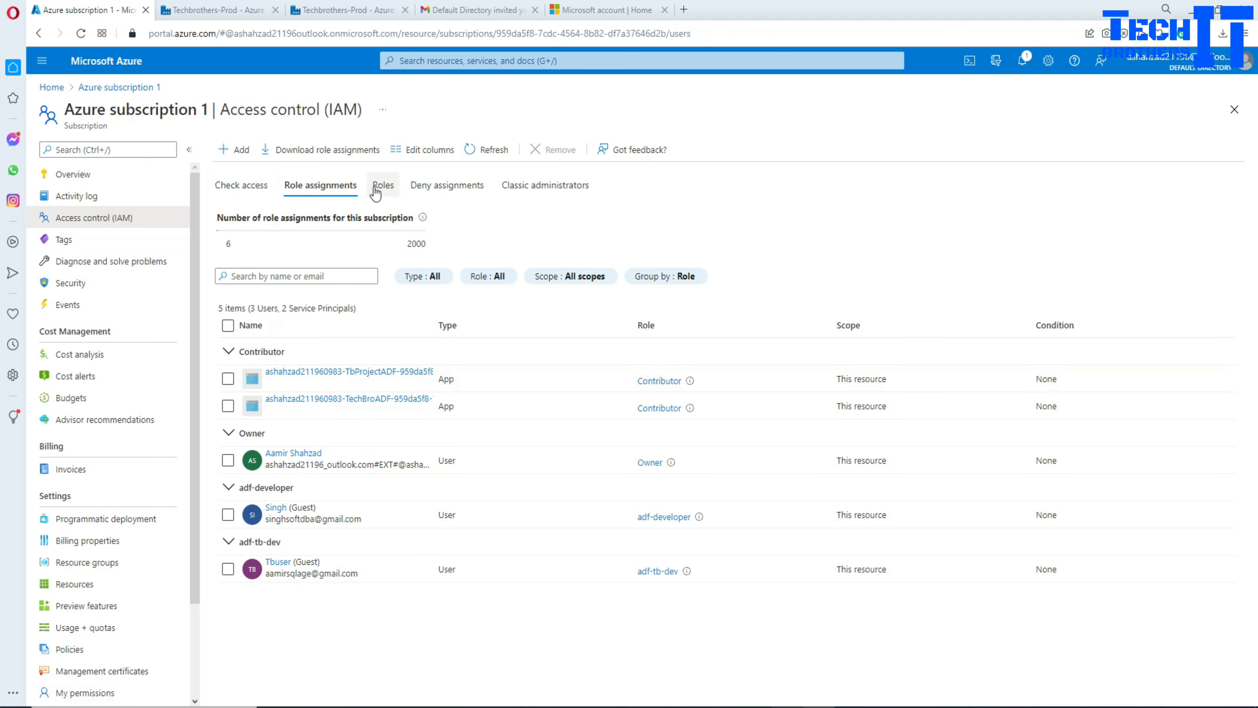
{"action": "left_click", "coordinate": [240, 150]}
{"action": "left_click", "coordinate": [299, 622]}
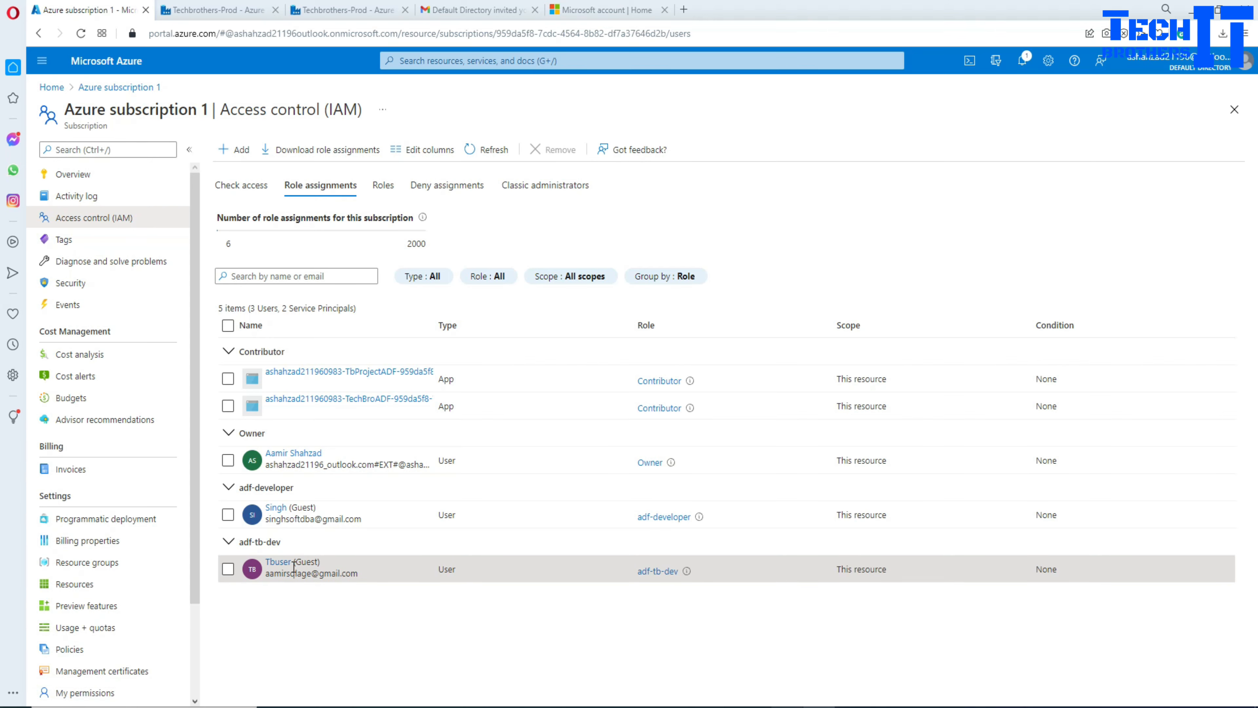
Step: Open the adf-tb-dev role's details and view its definition as JSON
{"action": "left_click", "coordinate": [658, 571]}
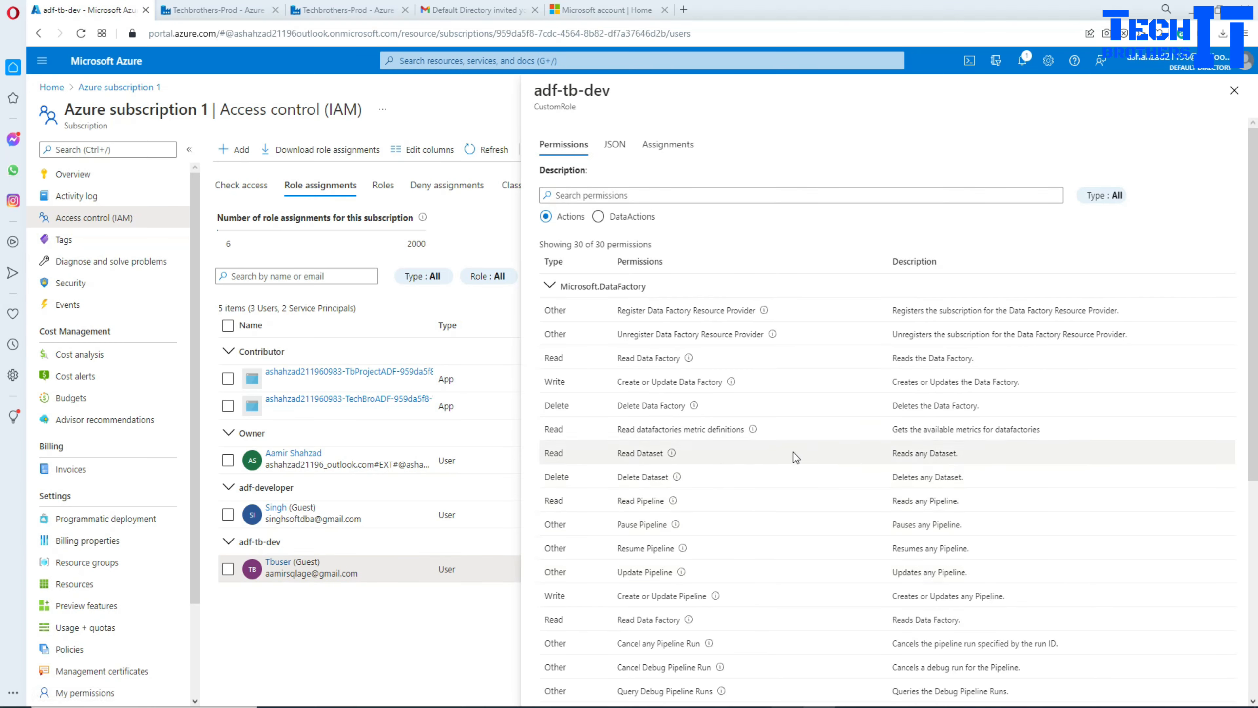
{"action": "scroll", "coordinate": [874, 397], "scroll_direction": "down", "scroll_amount": 7}
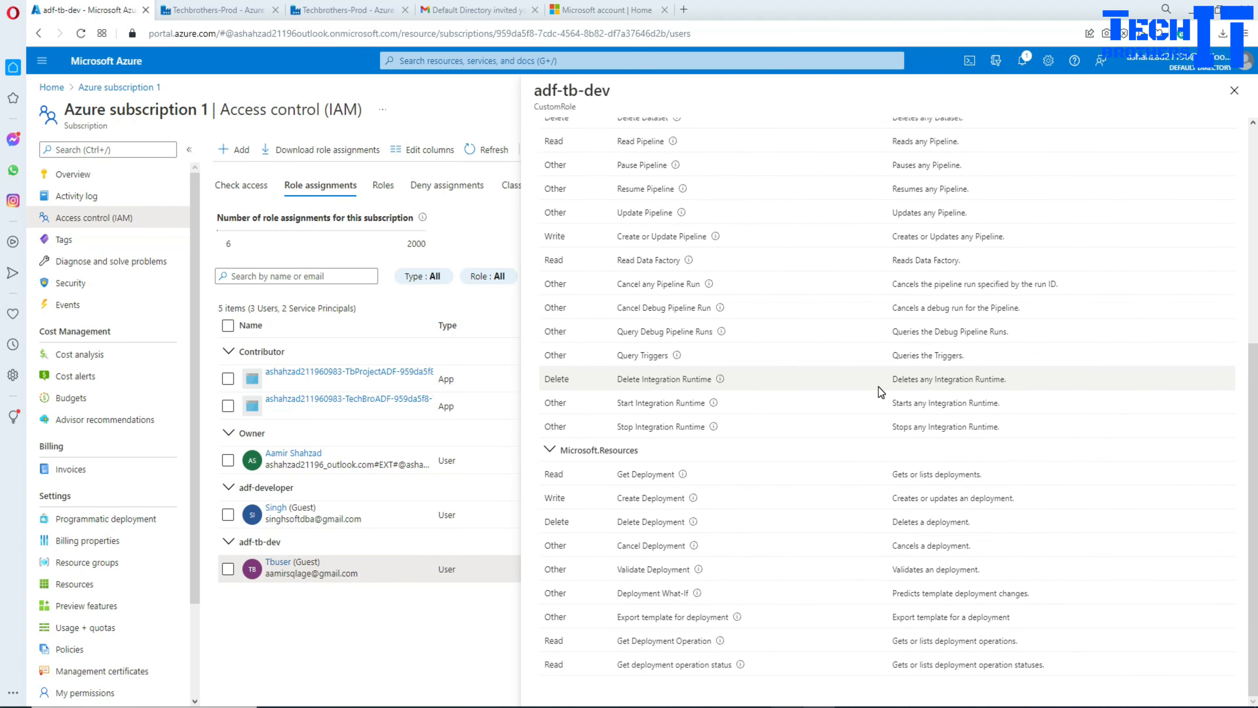
{"action": "scroll", "coordinate": [880, 391], "scroll_direction": "up", "scroll_amount": 5}
{"action": "scroll", "coordinate": [879, 387], "scroll_direction": "up", "scroll_amount": 2}
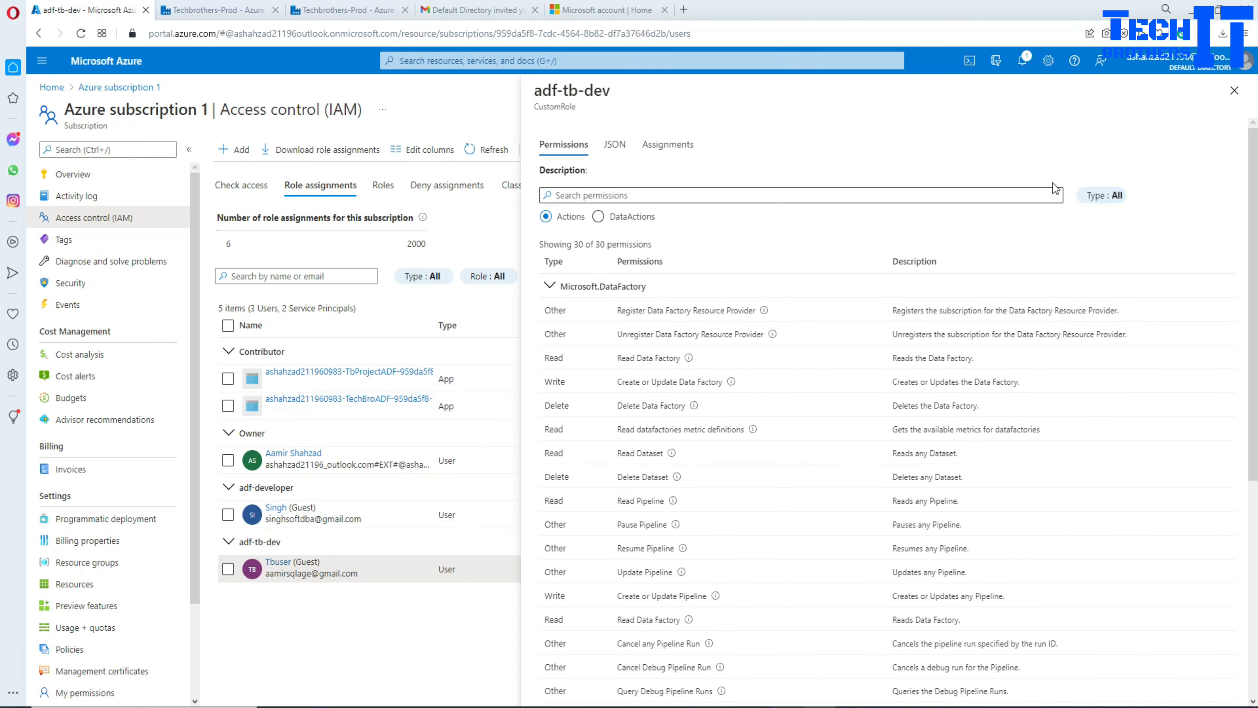
{"action": "left_click", "coordinate": [614, 145]}
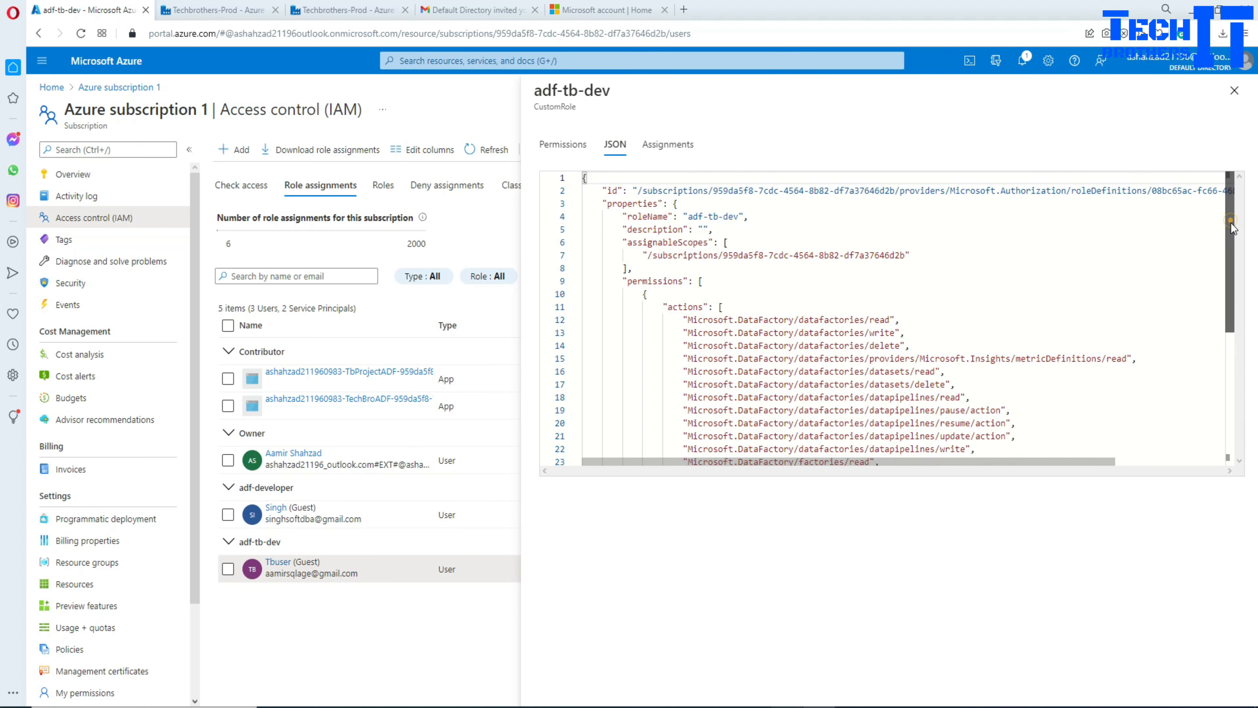
Step: Inspect the datafactories read, write and delete actions in the role's JSON
{"action": "left_click_drag", "start_coordinate": [1233, 231], "coordinate": [1250, 386]}
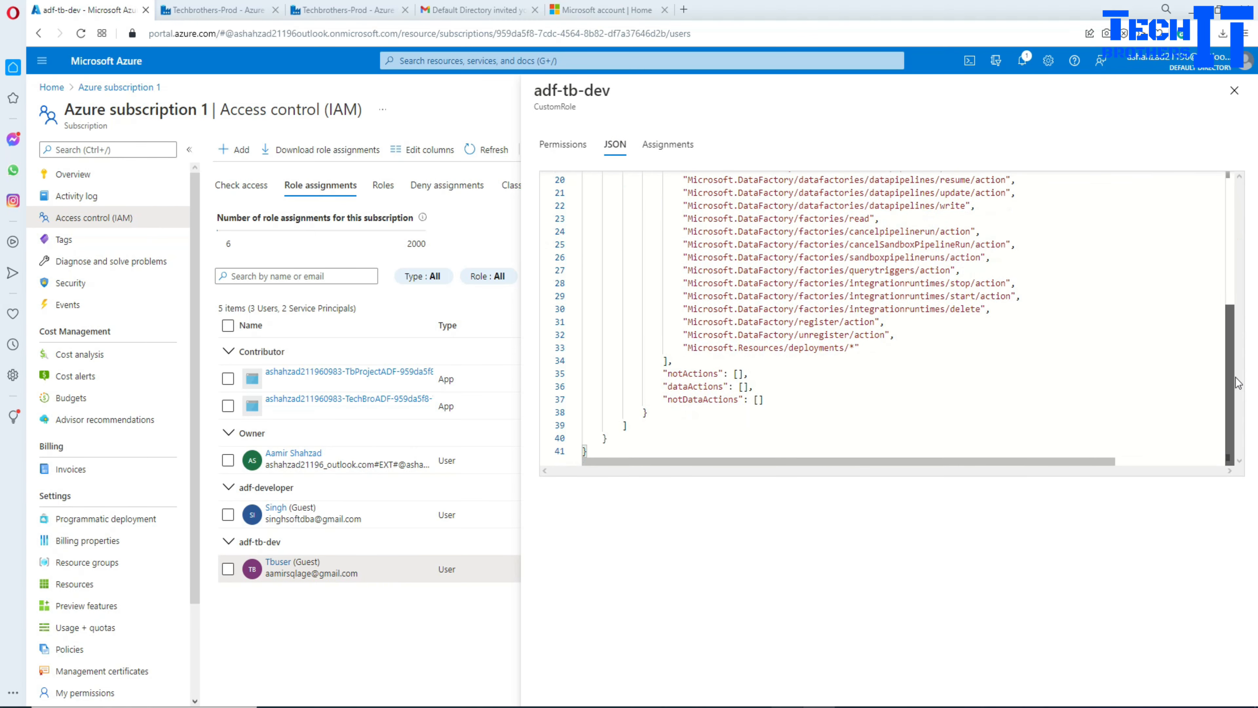
{"action": "left_click_drag", "start_coordinate": [867, 347], "coordinate": [672, 339]}
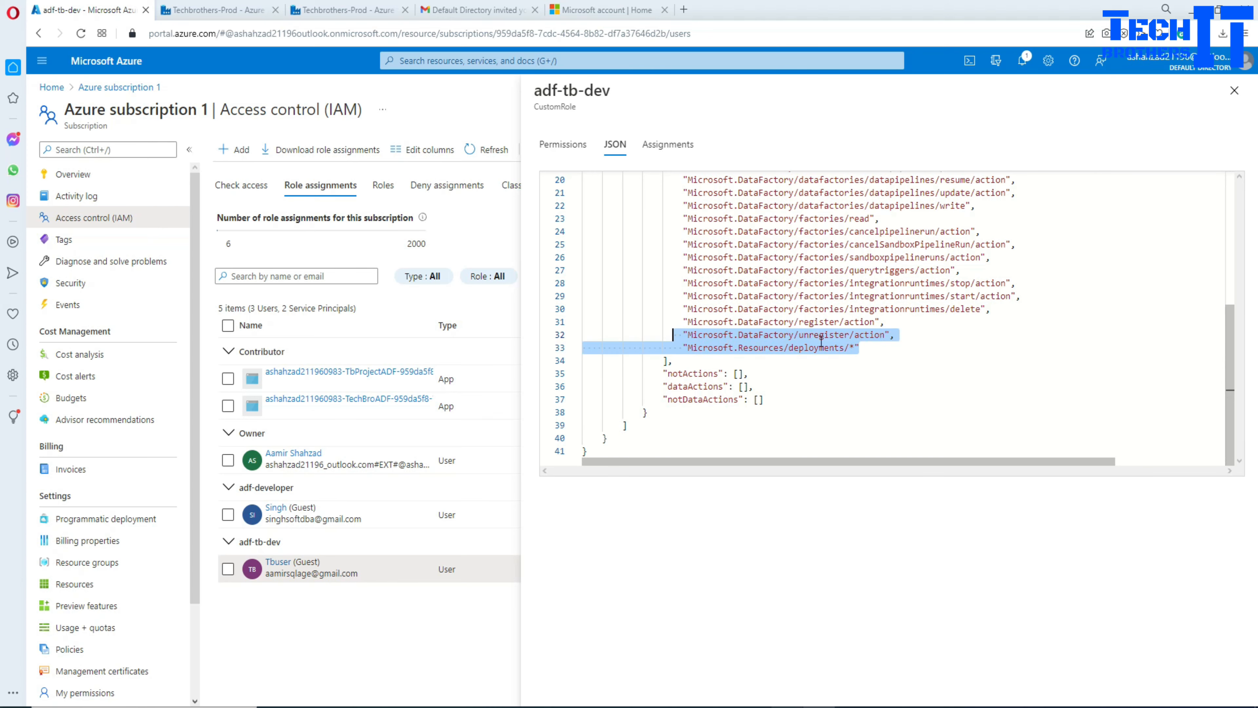
{"action": "scroll", "coordinate": [854, 320], "scroll_direction": "up", "scroll_amount": 5}
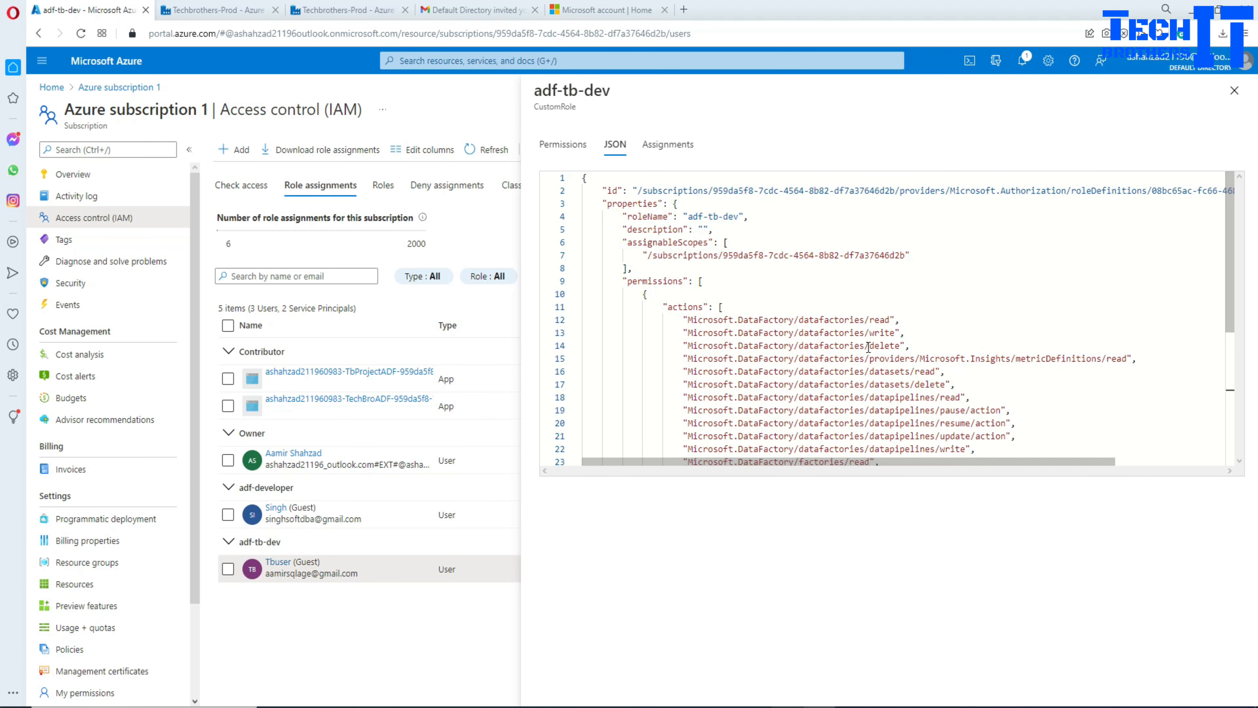
{"action": "left_click_drag", "start_coordinate": [863, 319], "coordinate": [801, 322]}
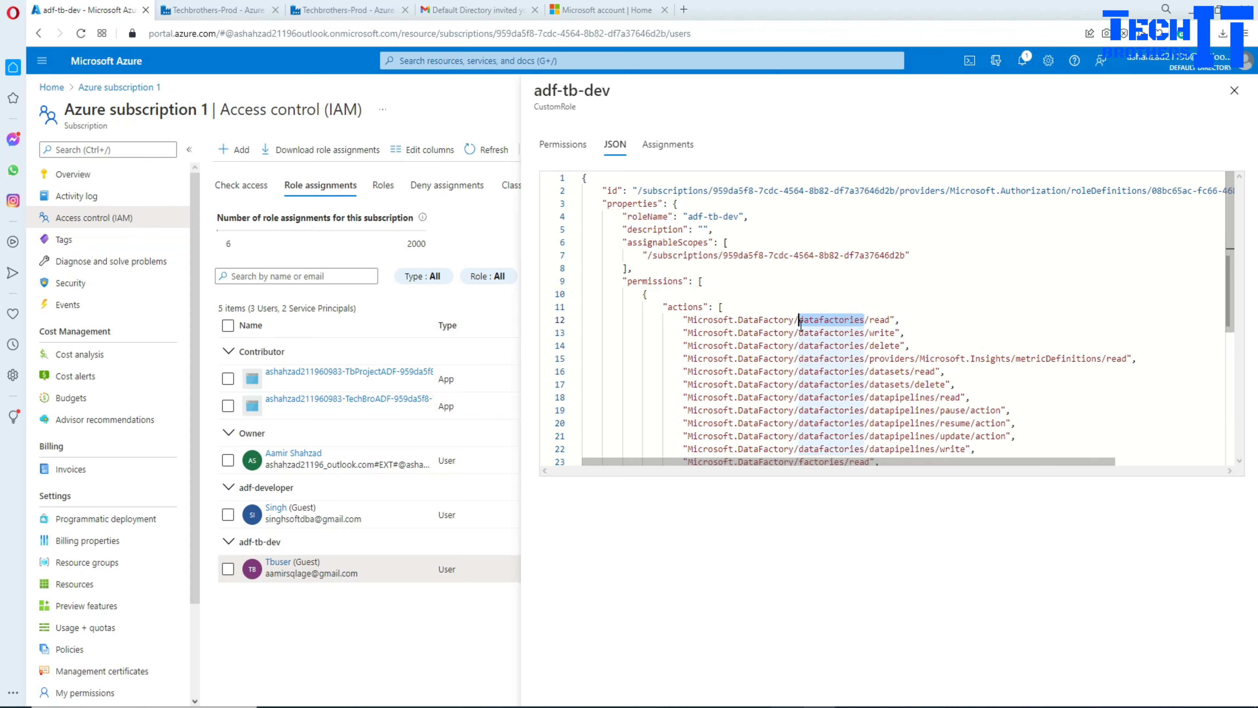
{"action": "double_click", "coordinate": [879, 320]}
{"action": "double_click", "coordinate": [882, 332]}
{"action": "double_click", "coordinate": [884, 345]}
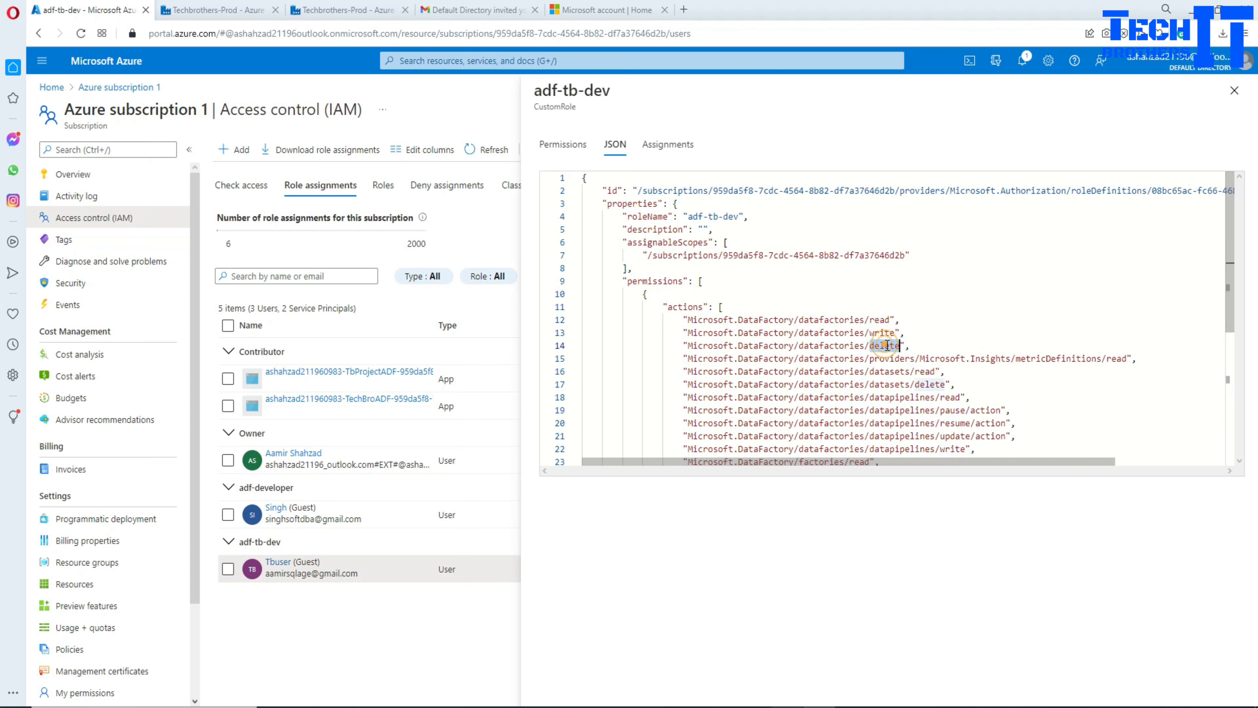
{"action": "double_click", "coordinate": [880, 320]}
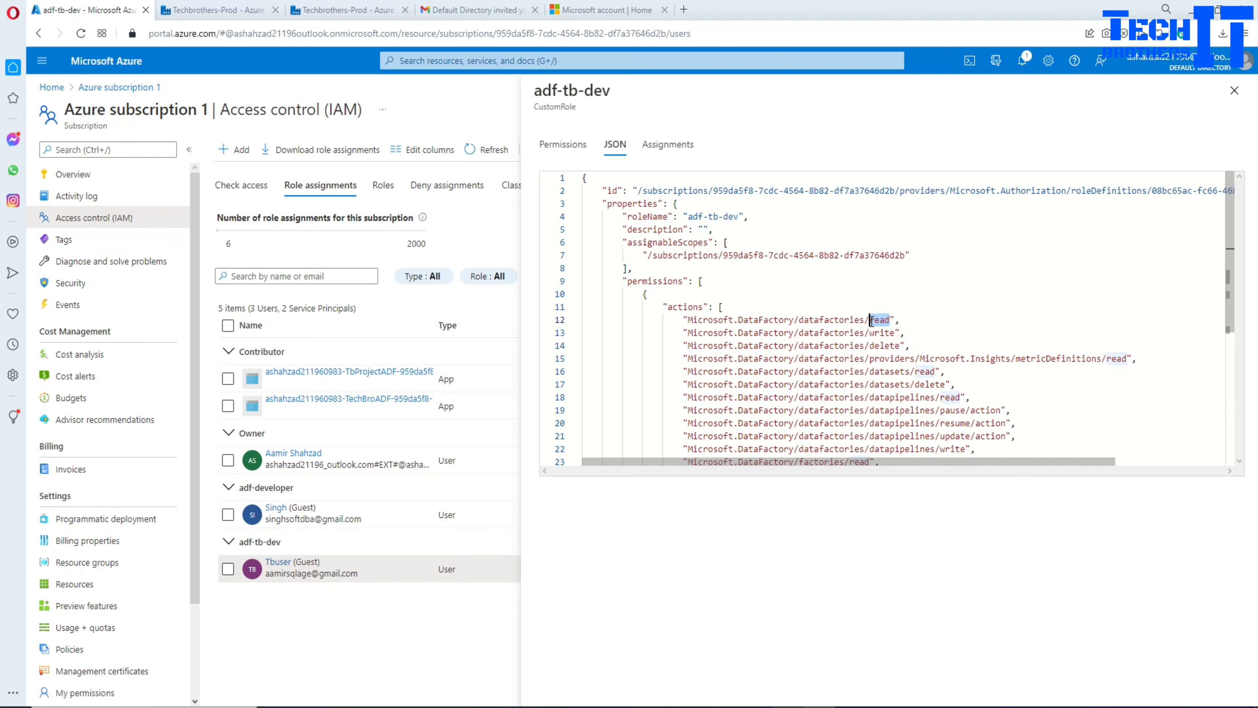
{"action": "left_click", "coordinate": [871, 371]}
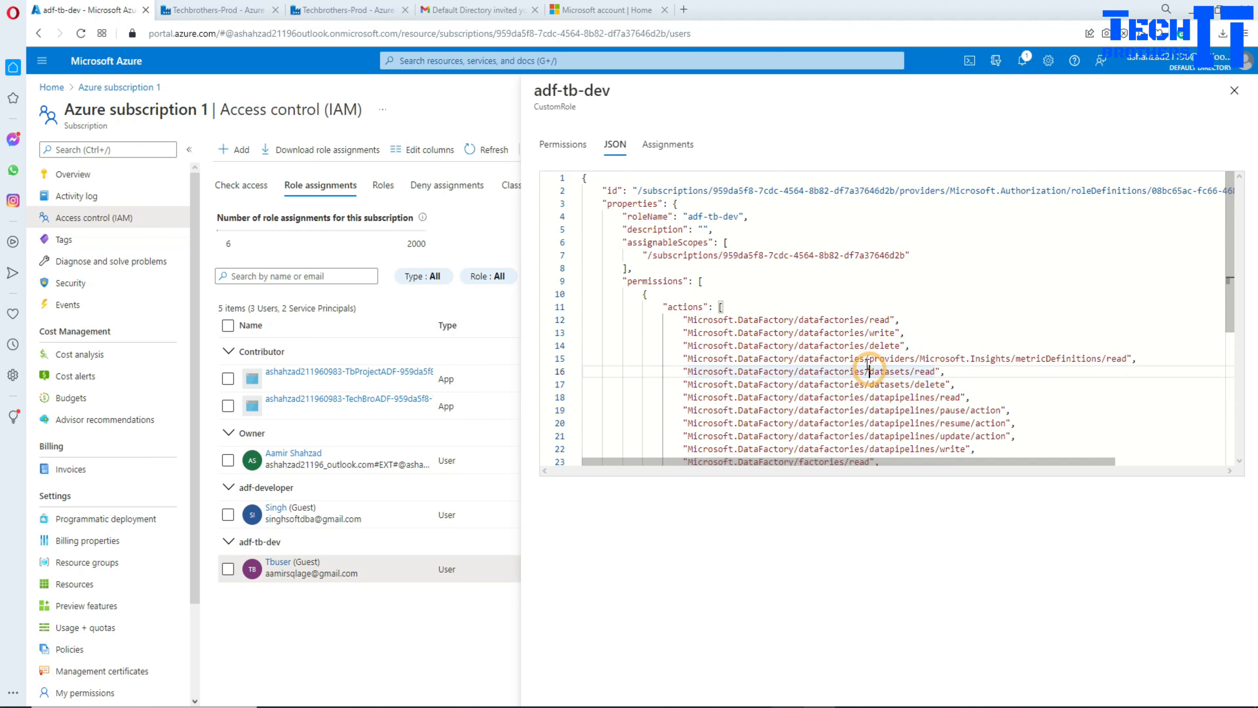
Step: Check the datasets read action, then close the adf-tb-dev role details pane
{"action": "scroll", "coordinate": [912, 353], "scroll_direction": "down", "scroll_amount": 2}
{"action": "left_click", "coordinate": [924, 304]}
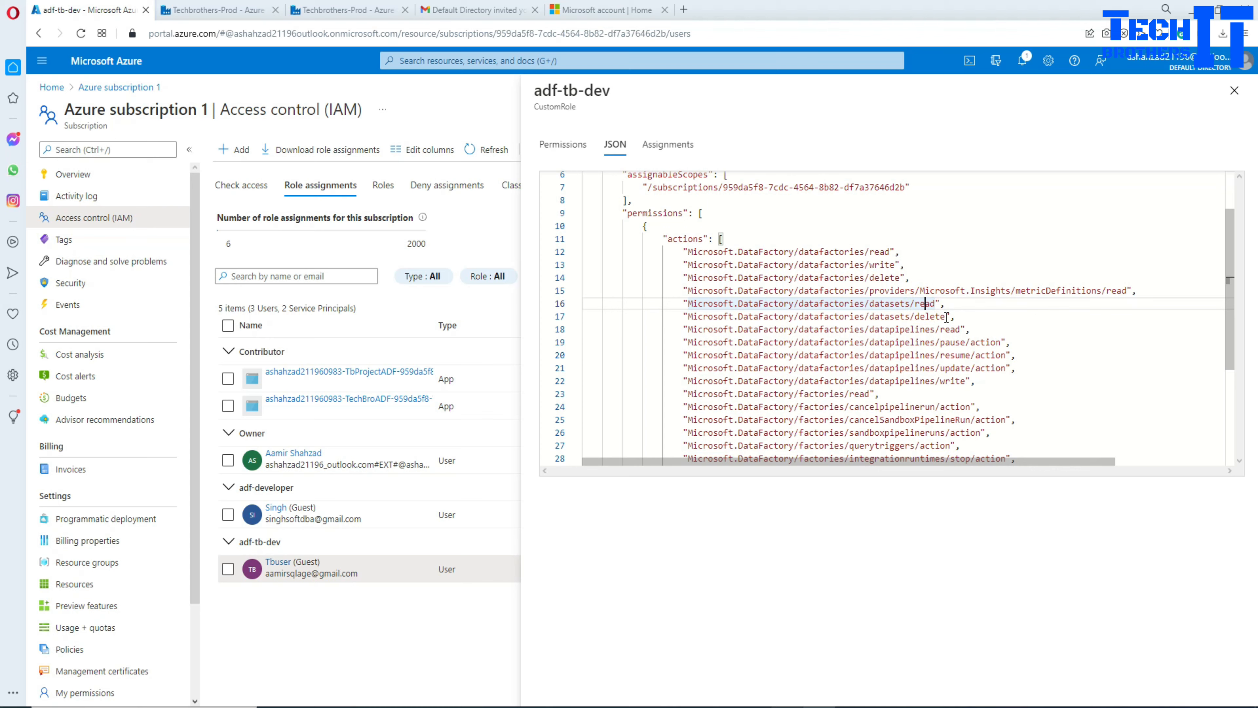
{"action": "double_click", "coordinate": [933, 302]}
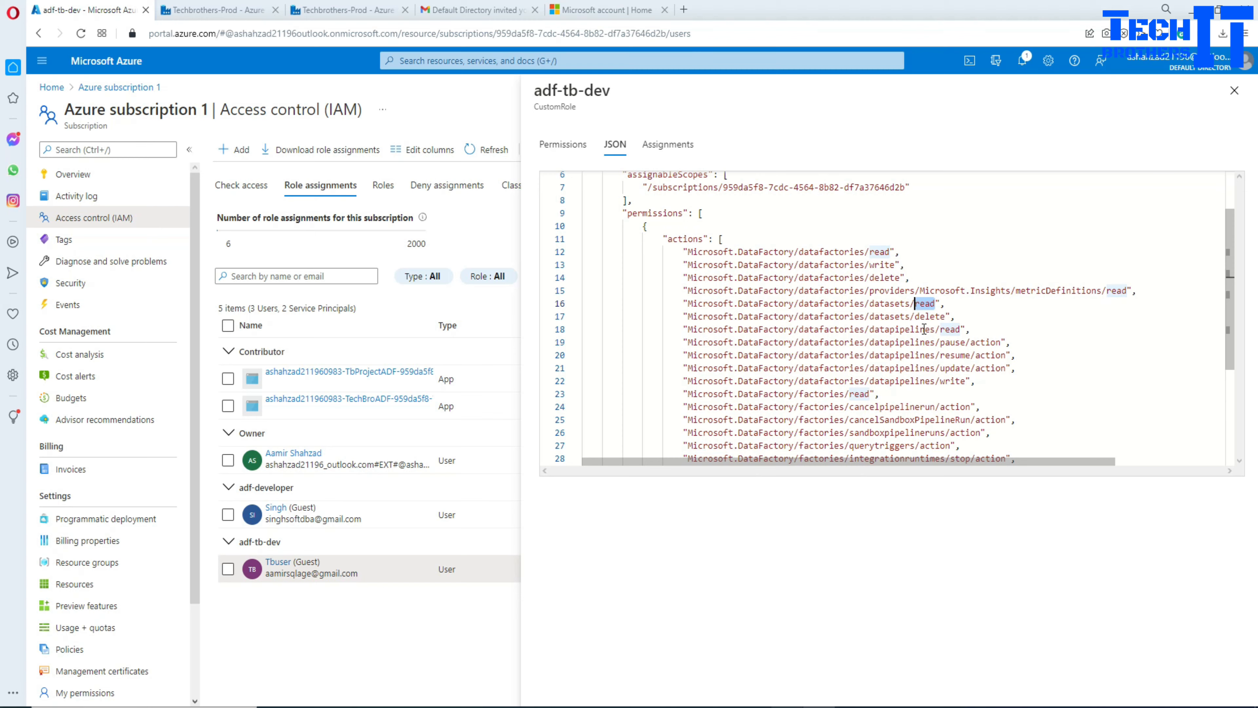
{"action": "scroll", "coordinate": [924, 329], "scroll_direction": "down", "scroll_amount": 3}
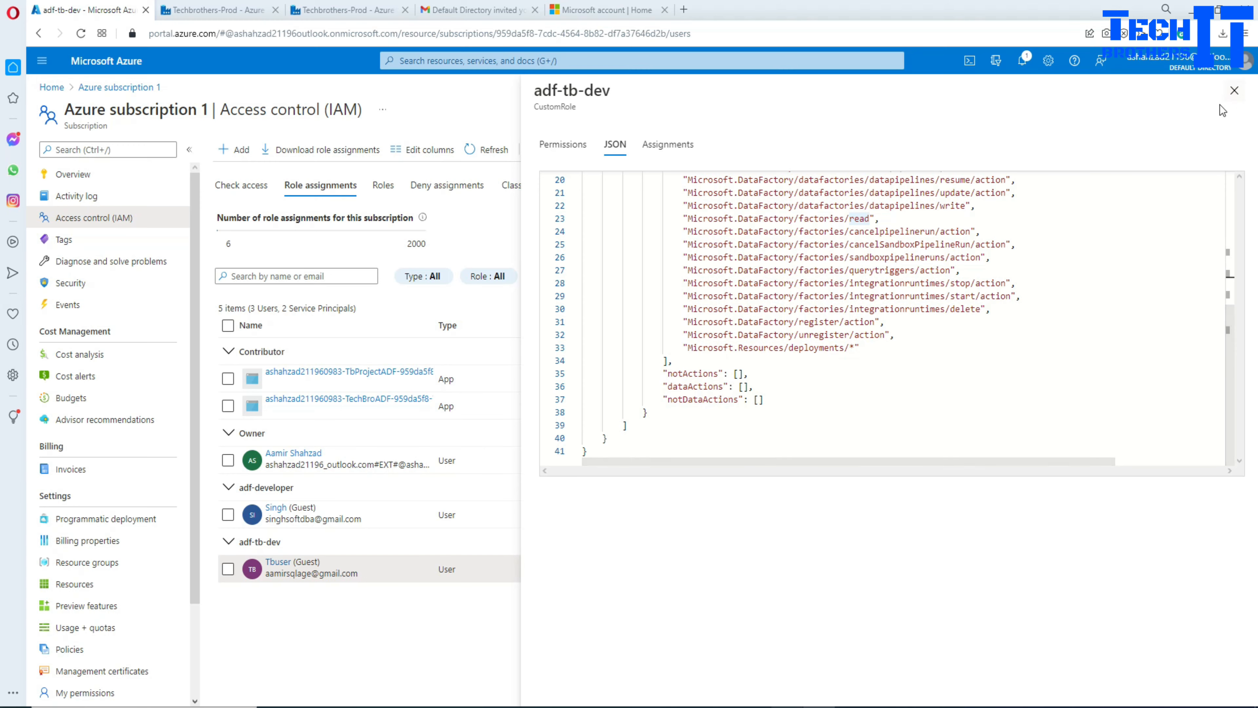
{"action": "left_click", "coordinate": [1233, 90]}
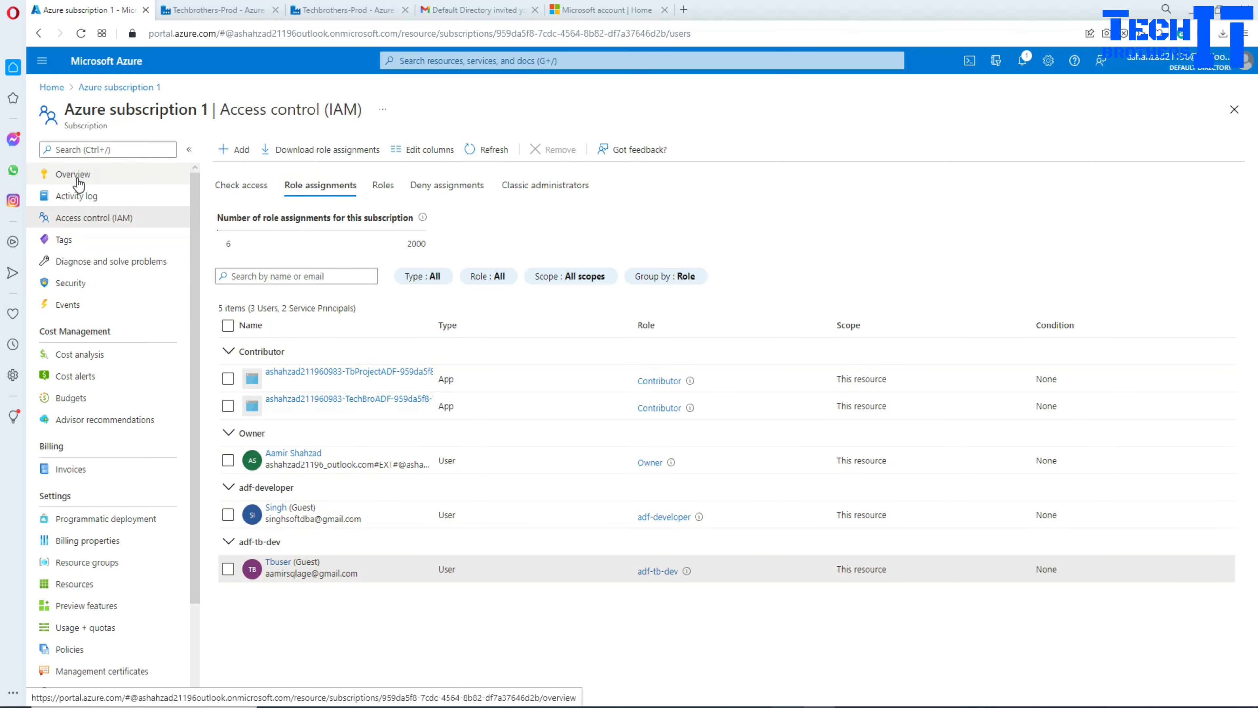
Step: Filter the Roles list by 'tb' and select the adf-tb-dev custom role
{"action": "left_click", "coordinate": [82, 221]}
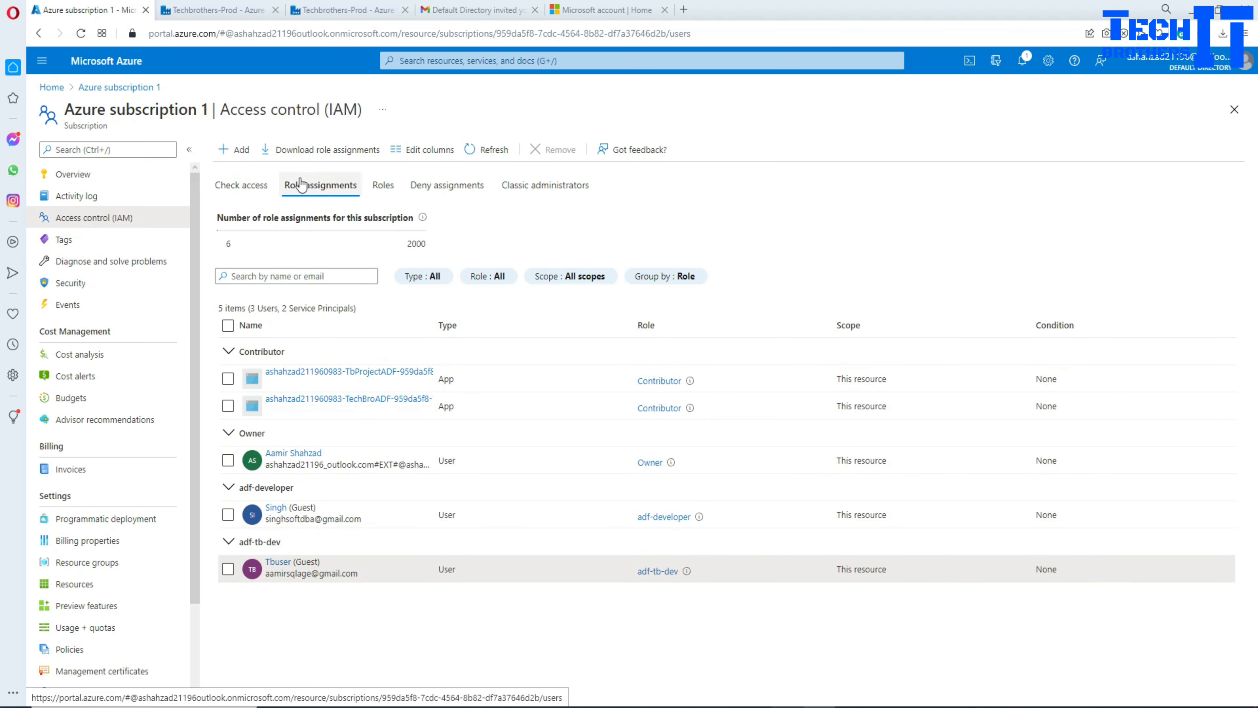
{"action": "left_click", "coordinate": [383, 188]}
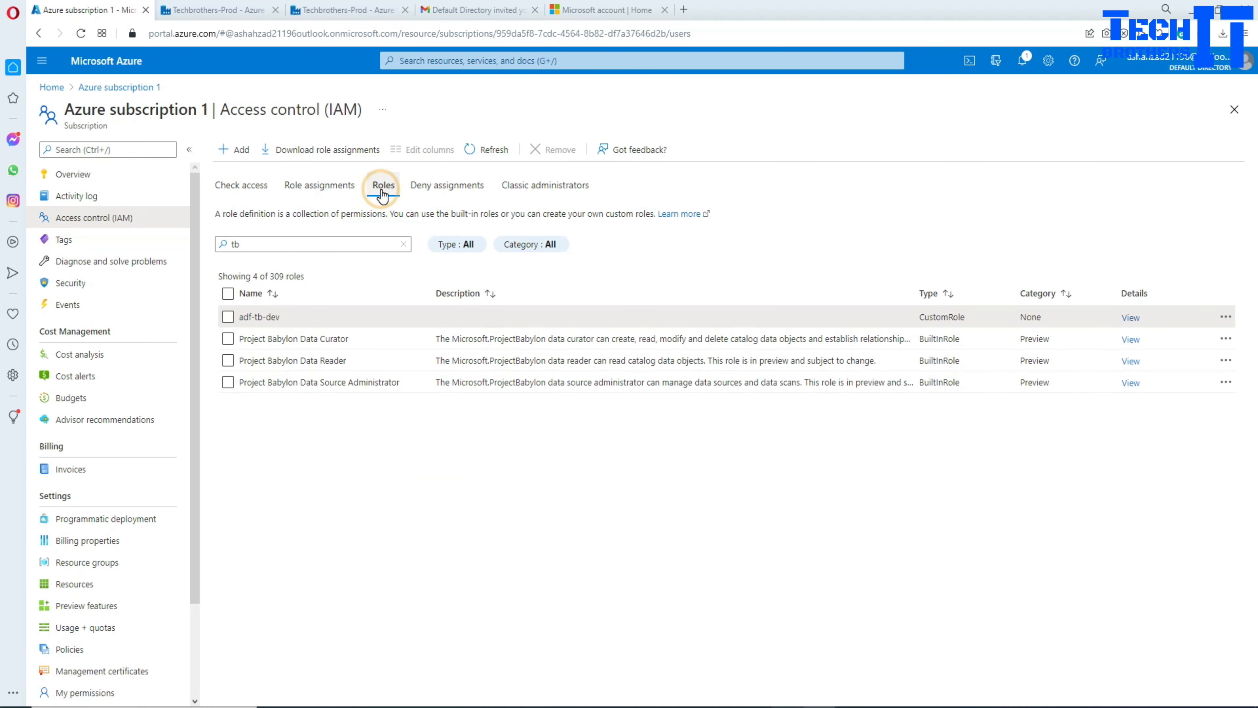
{"action": "left_click", "coordinate": [269, 247]}
{"action": "left_click_drag", "start_coordinate": [269, 248], "coordinate": [226, 246]}
{"action": "key", "text": "BackSpace"}
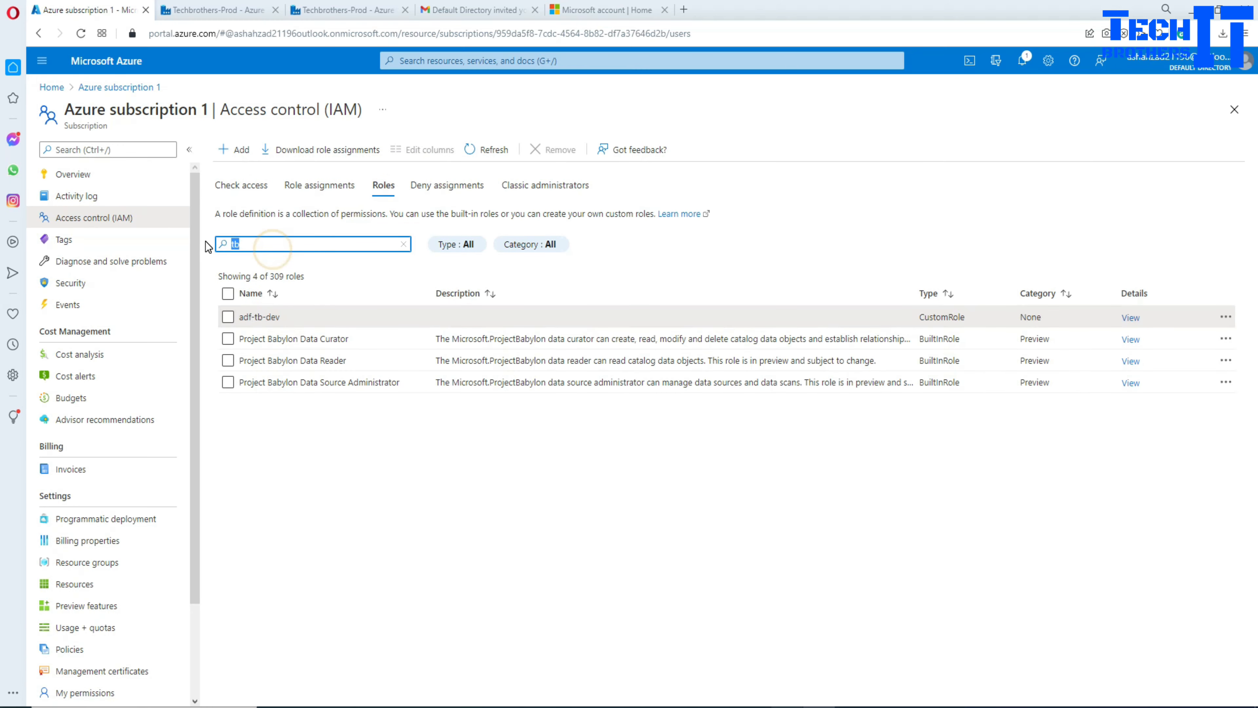
{"action": "type", "text": "tb"}
{"action": "left_click", "coordinate": [227, 317]}
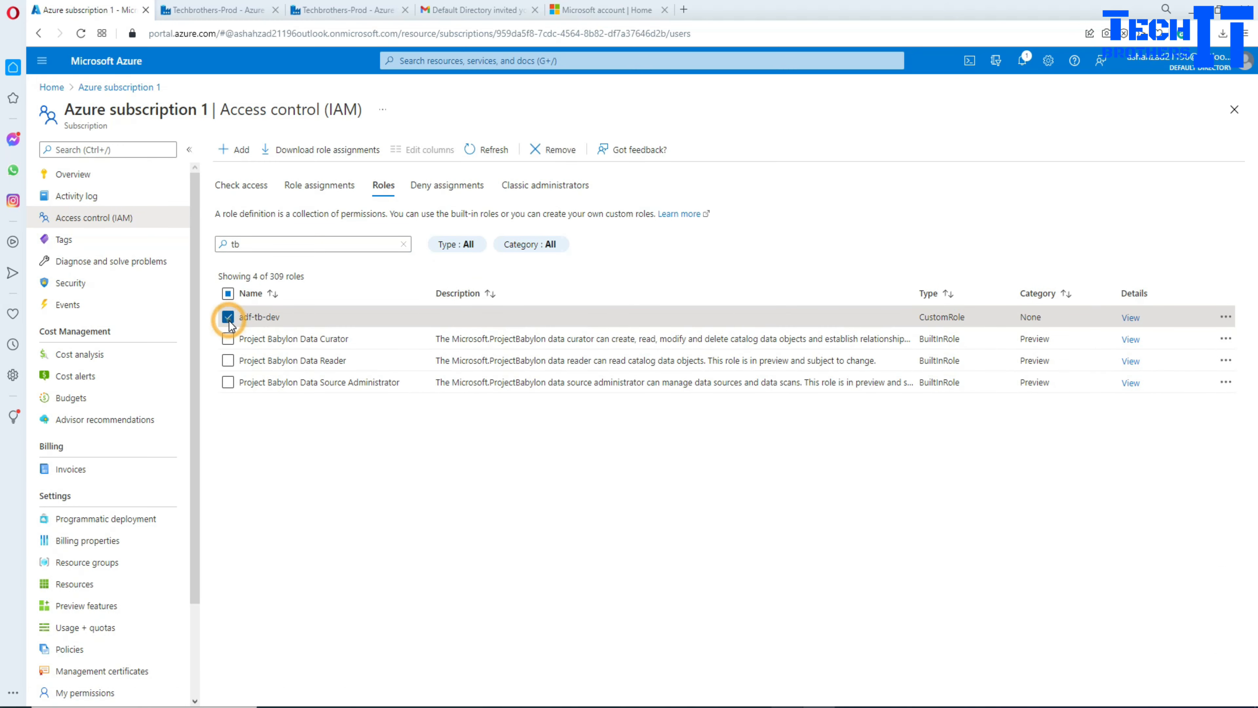
Step: Edit adf-tb-dev and show its Permissions tab, cancelling Add permissions
{"action": "left_click", "coordinate": [1226, 317]}
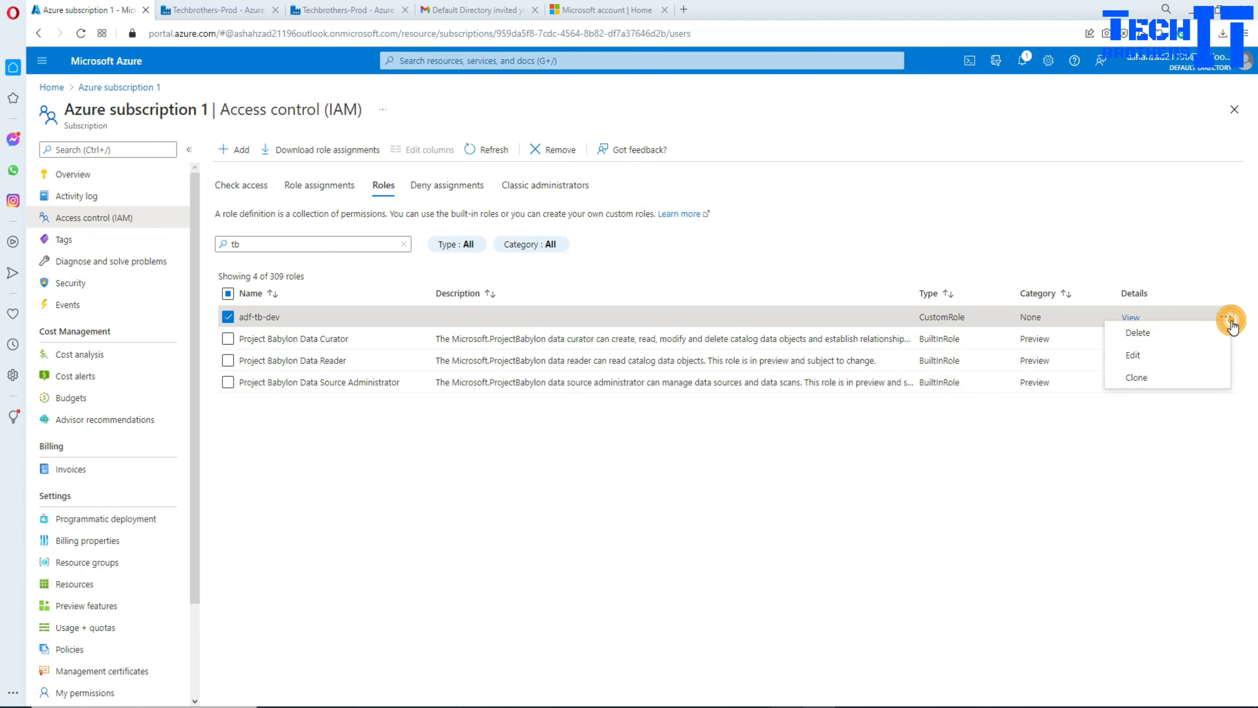
{"action": "left_click", "coordinate": [1135, 355]}
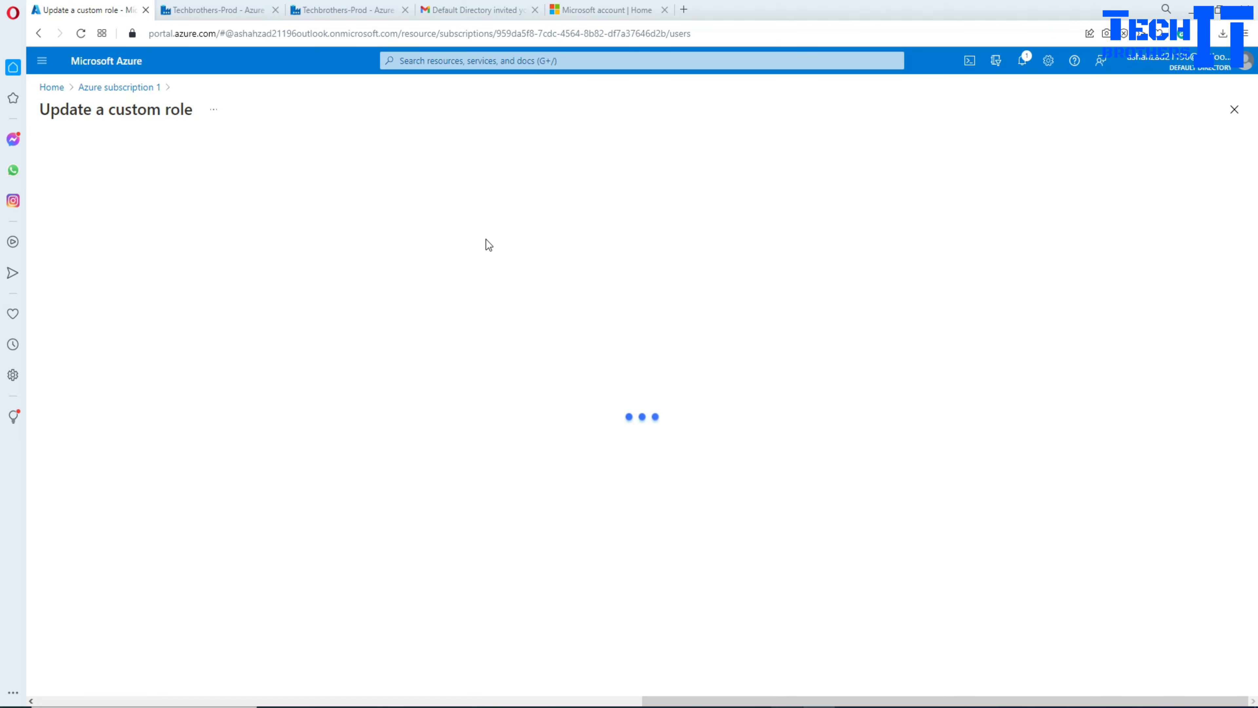
{"action": "left_click", "coordinate": [108, 190]}
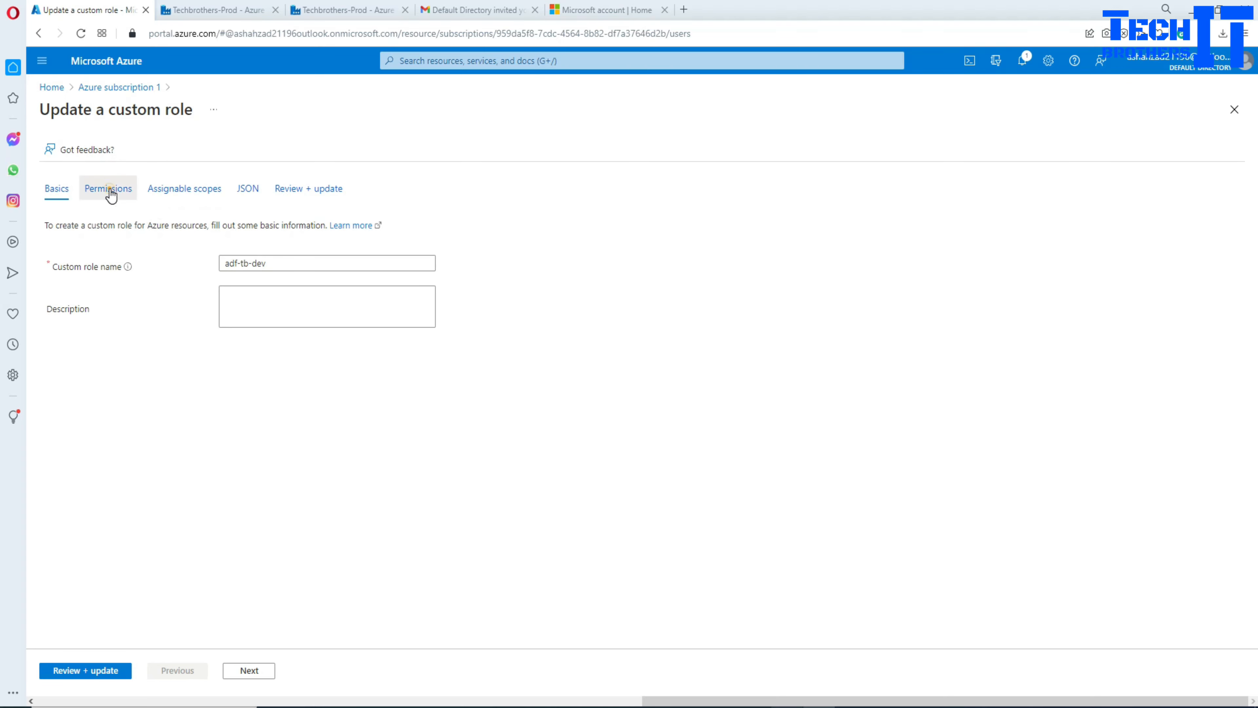
{"action": "left_click", "coordinate": [112, 216]}
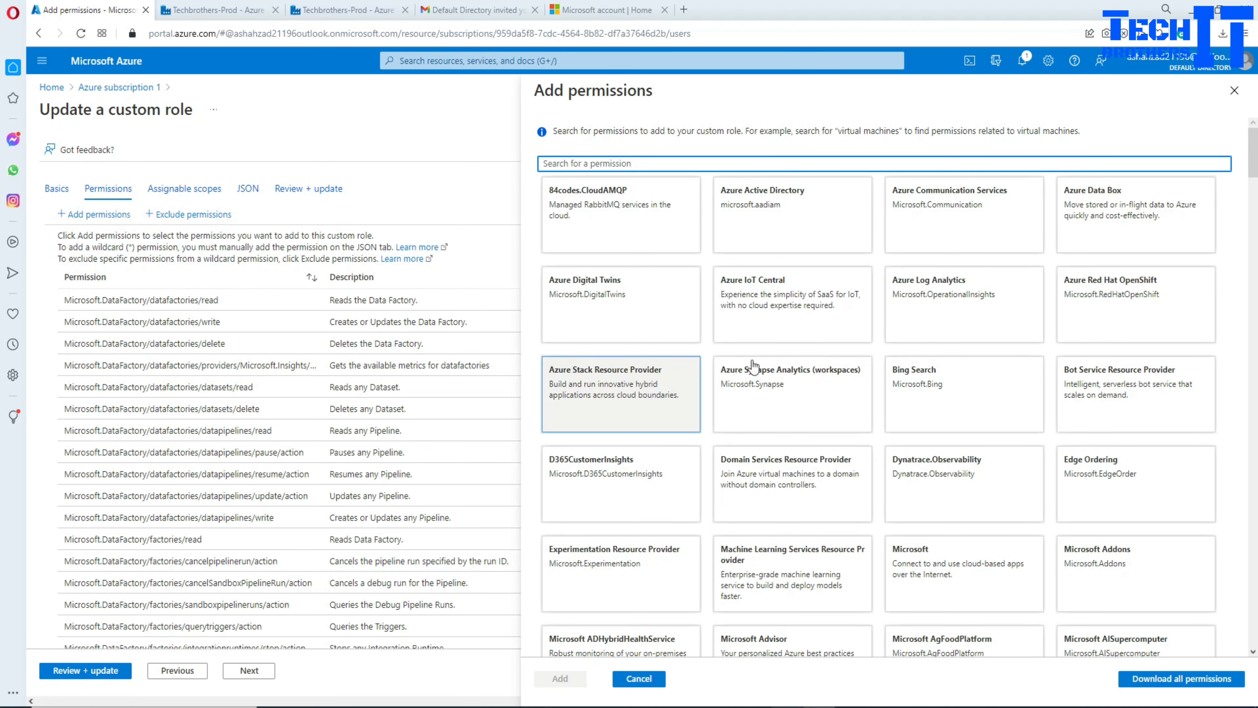
{"action": "left_click", "coordinate": [654, 678]}
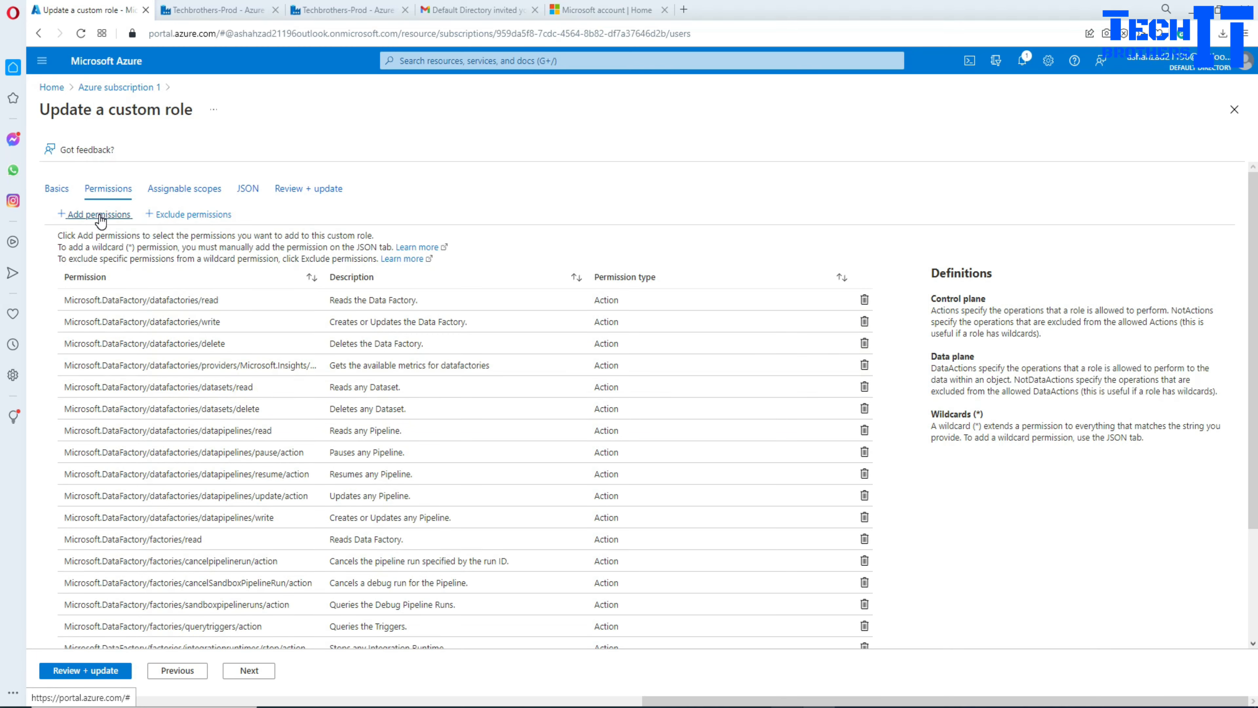
Step: Start excluding permissions and pick Microsoft Data Factory from a 'data factory' search
{"action": "left_click", "coordinate": [171, 216]}
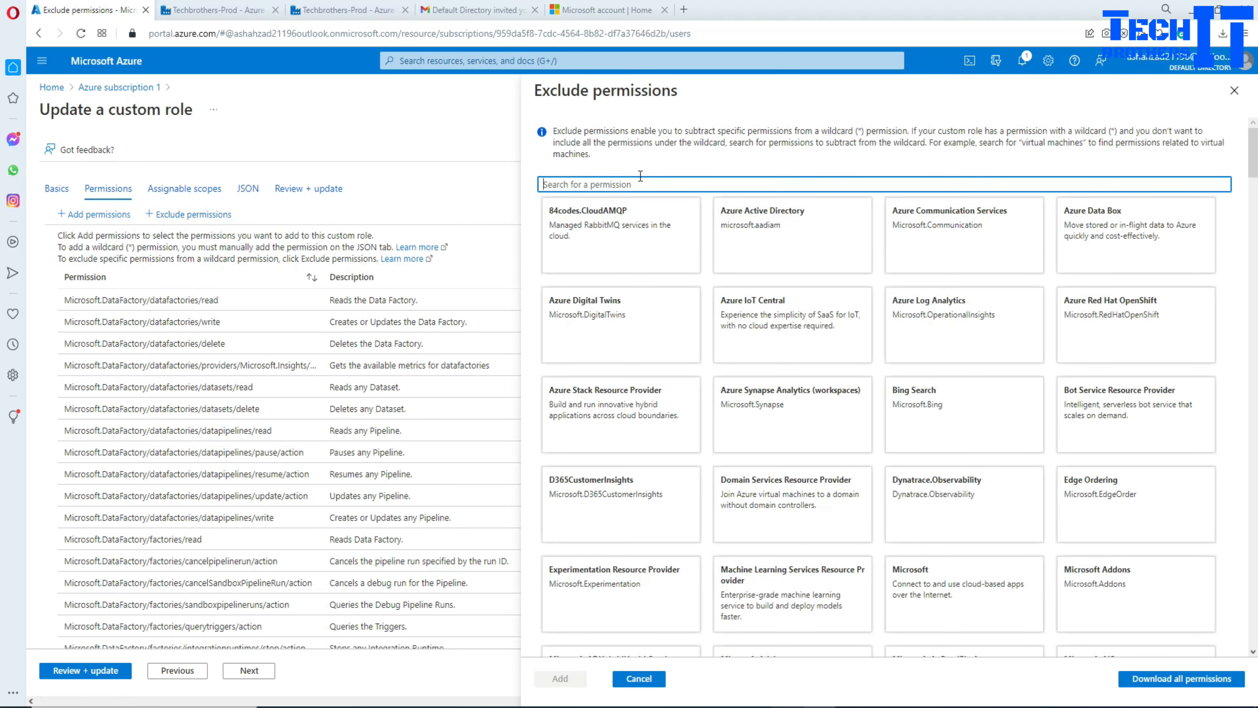
{"action": "type", "text": "data factory"}
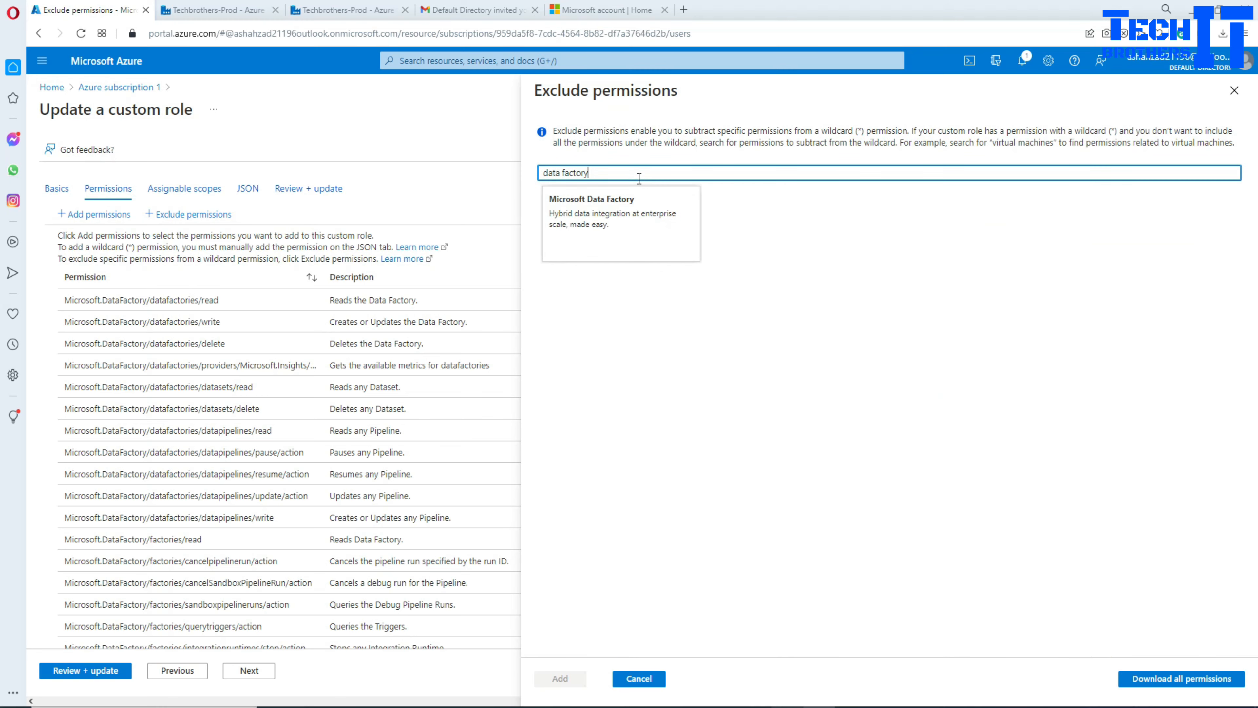
{"action": "left_click", "coordinate": [624, 225]}
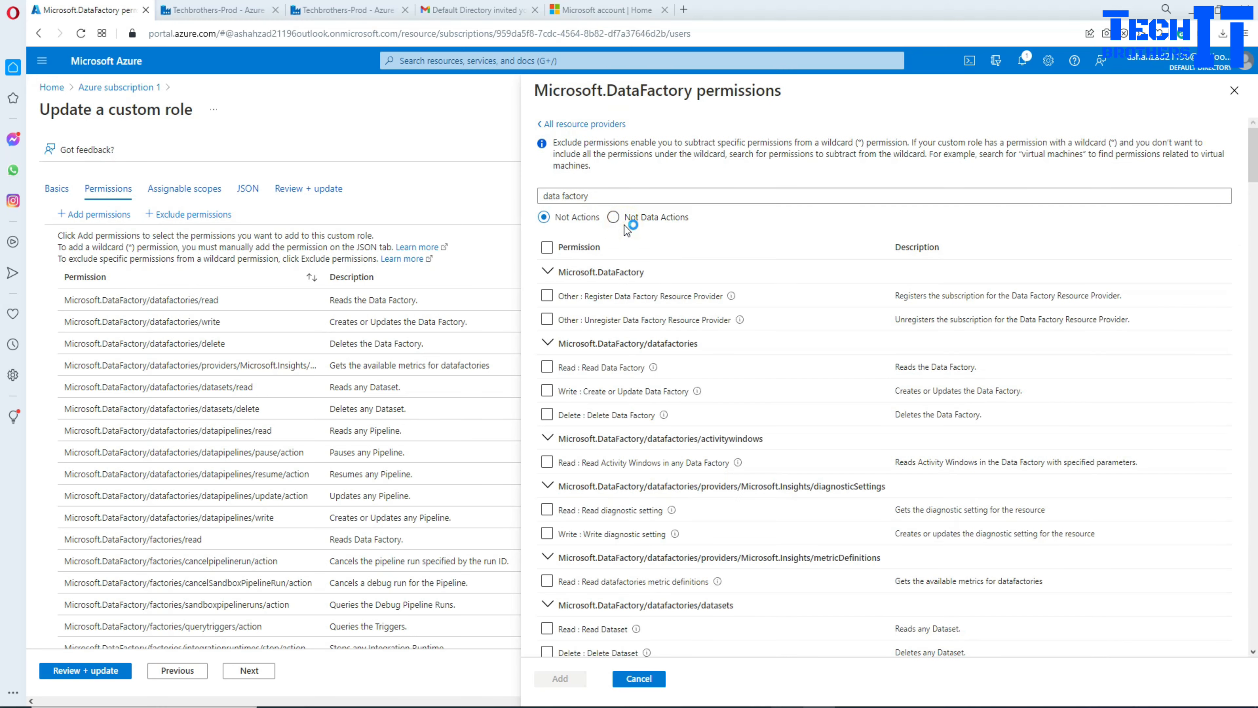
{"action": "scroll", "coordinate": [811, 455], "scroll_direction": "down", "scroll_amount": 10}
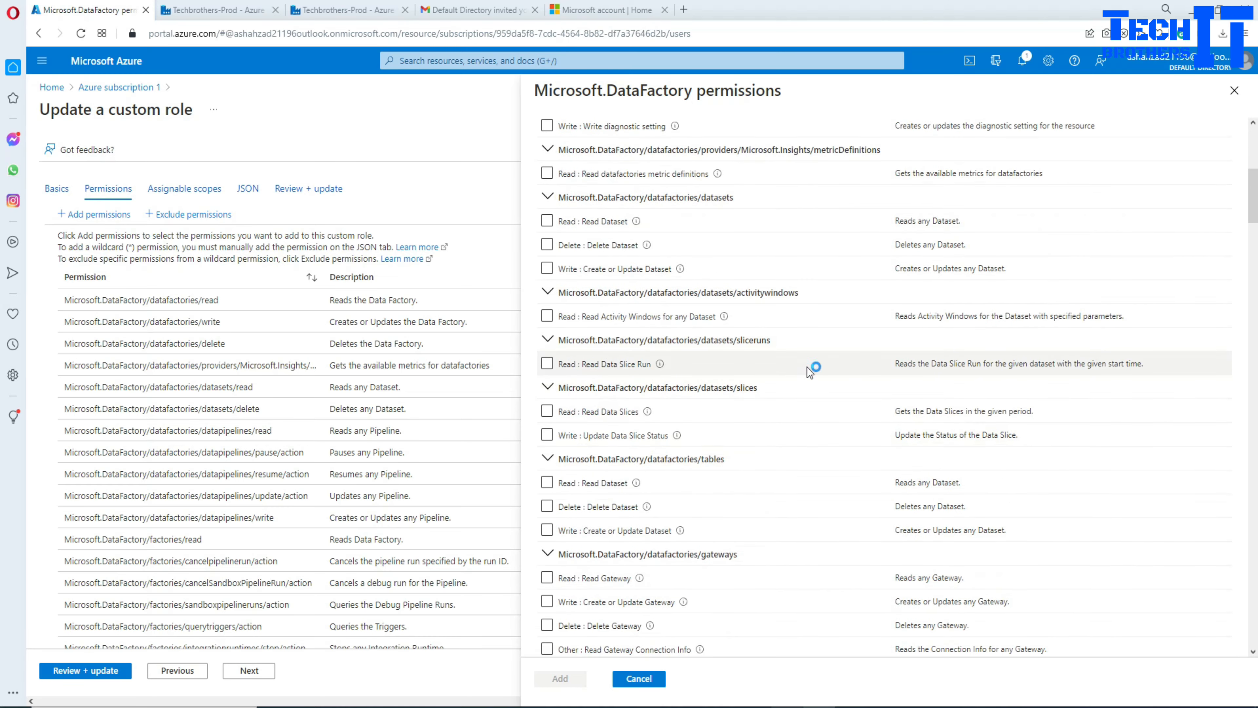
{"action": "scroll", "coordinate": [856, 365], "scroll_direction": "up", "scroll_amount": 10}
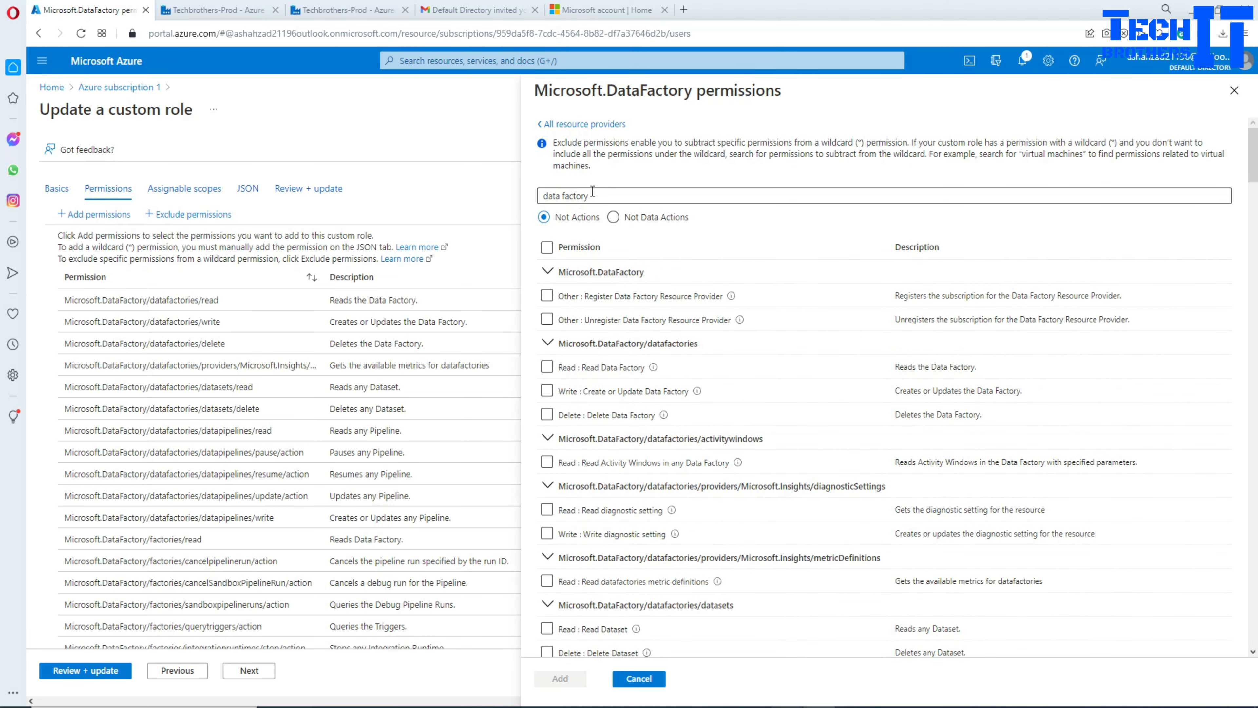
{"action": "left_click", "coordinate": [608, 194]}
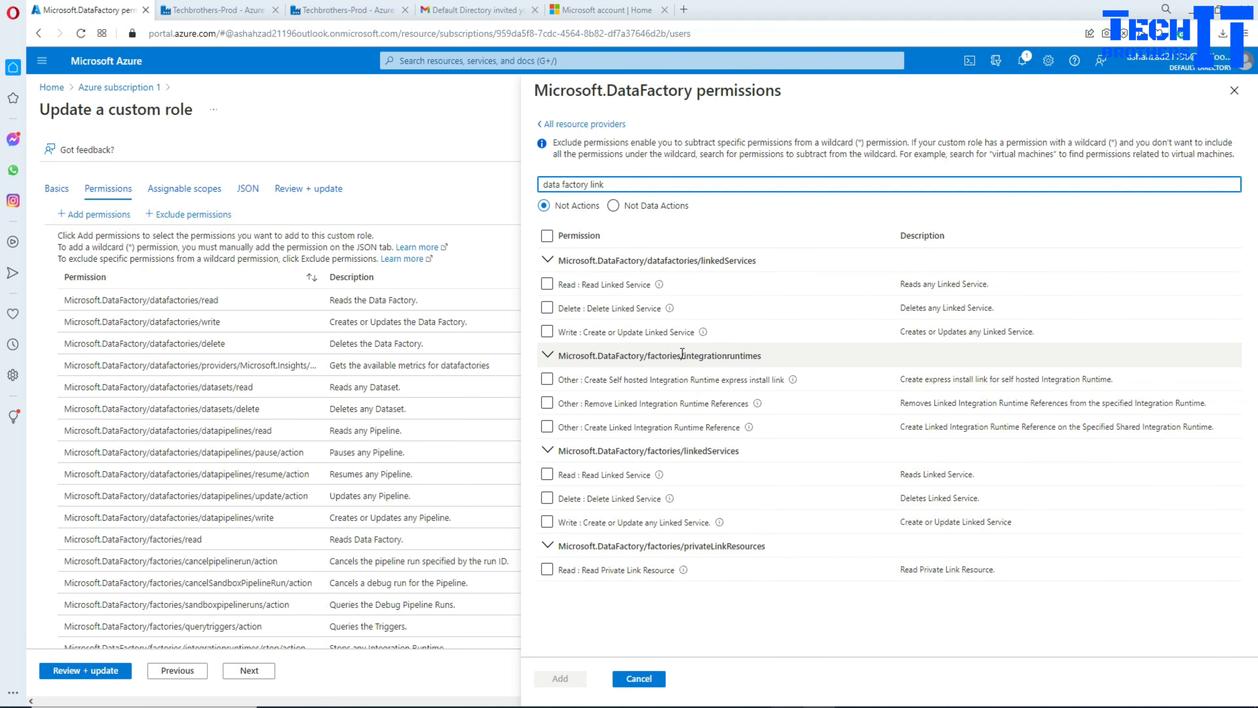
Step: Tick factories/linkedServices Delete Linked Service as an excluded action
{"action": "left_click_drag", "start_coordinate": [685, 453], "coordinate": [749, 461]}
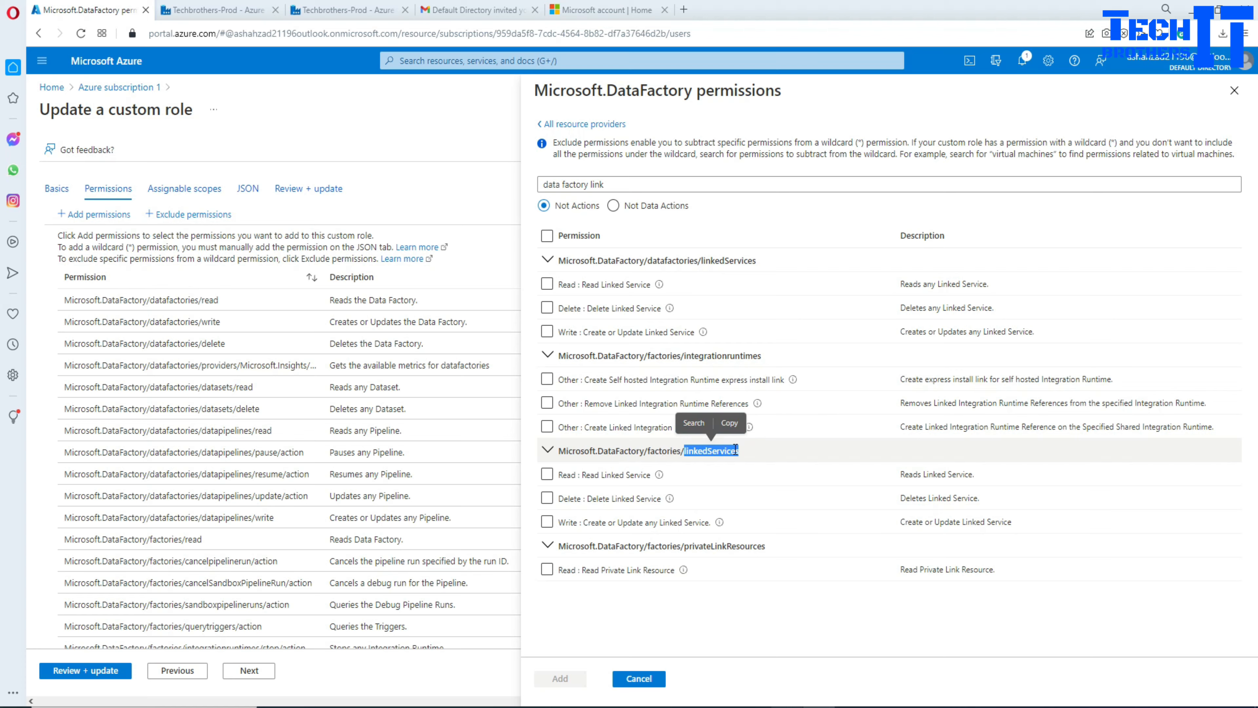
{"action": "left_click", "coordinate": [569, 625]}
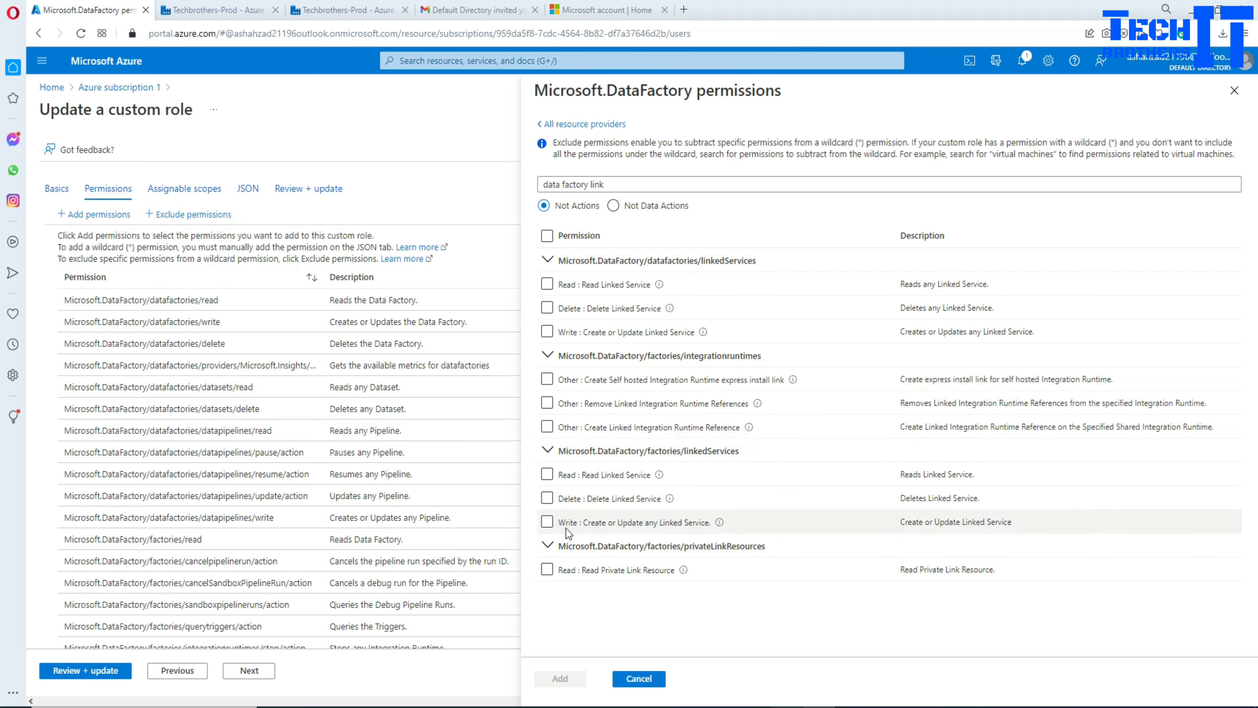
{"action": "left_click", "coordinate": [548, 500]}
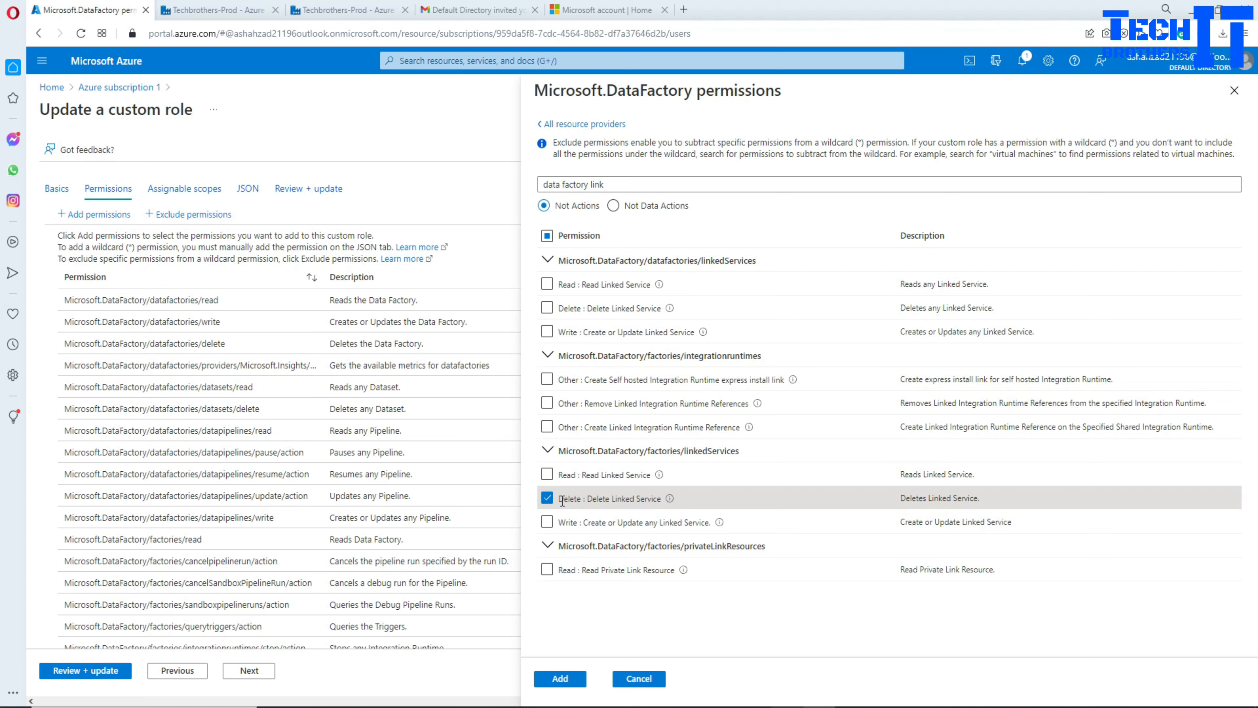
{"action": "left_click_drag", "start_coordinate": [560, 499], "coordinate": [664, 507]}
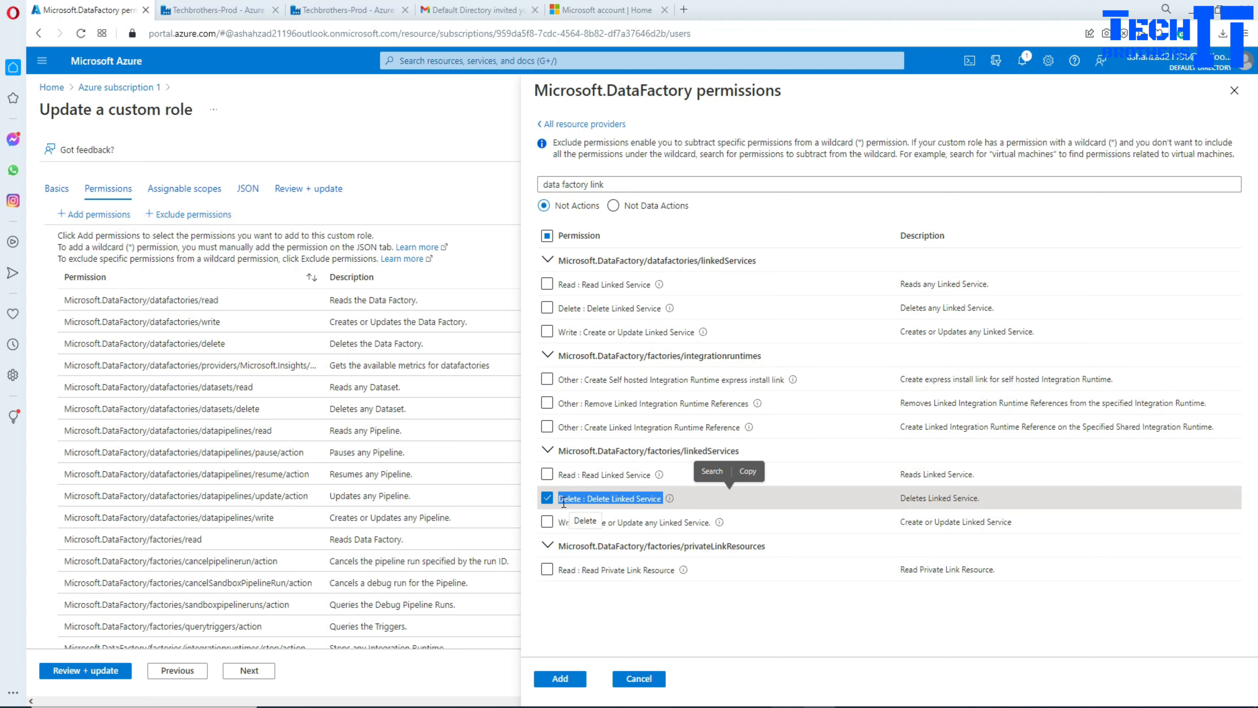
{"action": "left_click", "coordinate": [663, 621]}
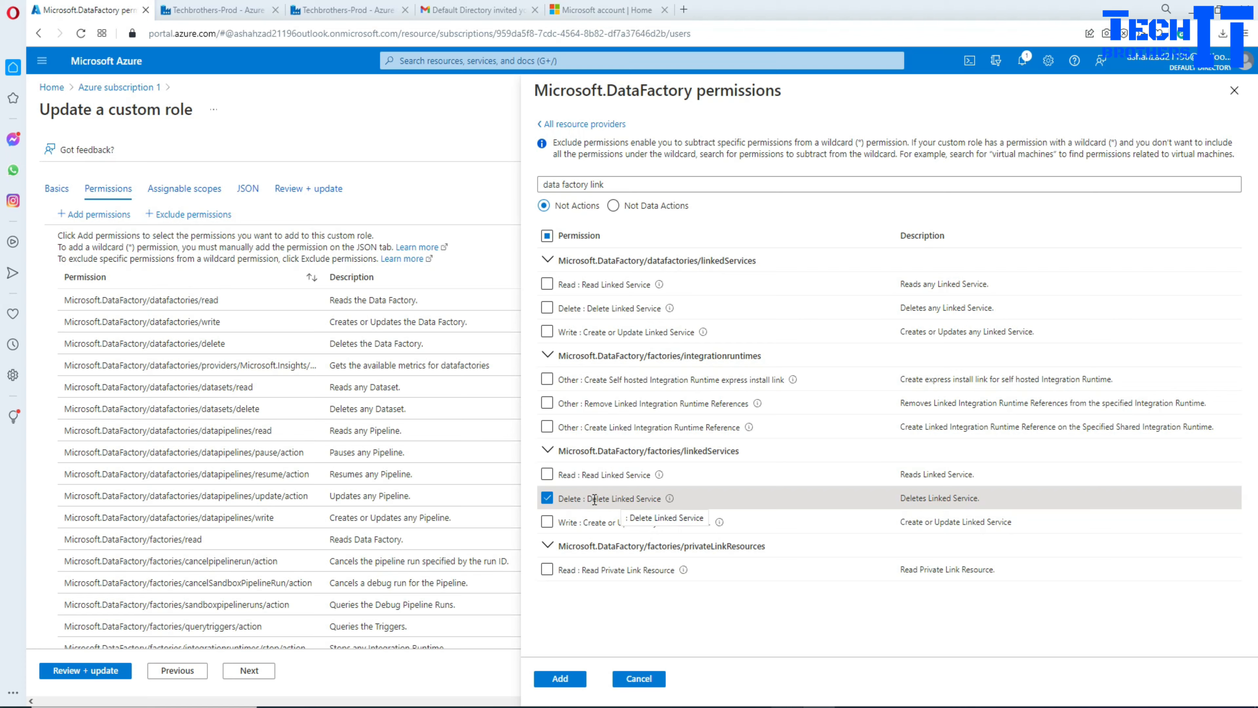
{"action": "left_click_drag", "start_coordinate": [561, 499], "coordinate": [662, 501]}
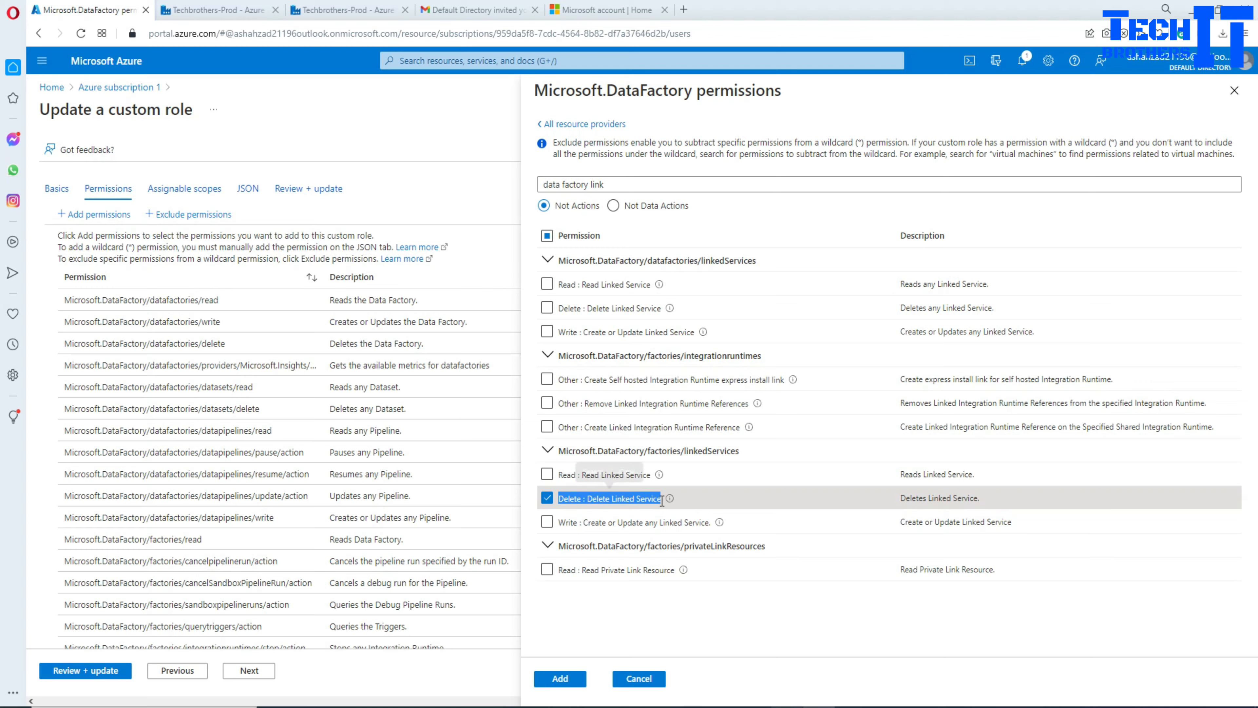
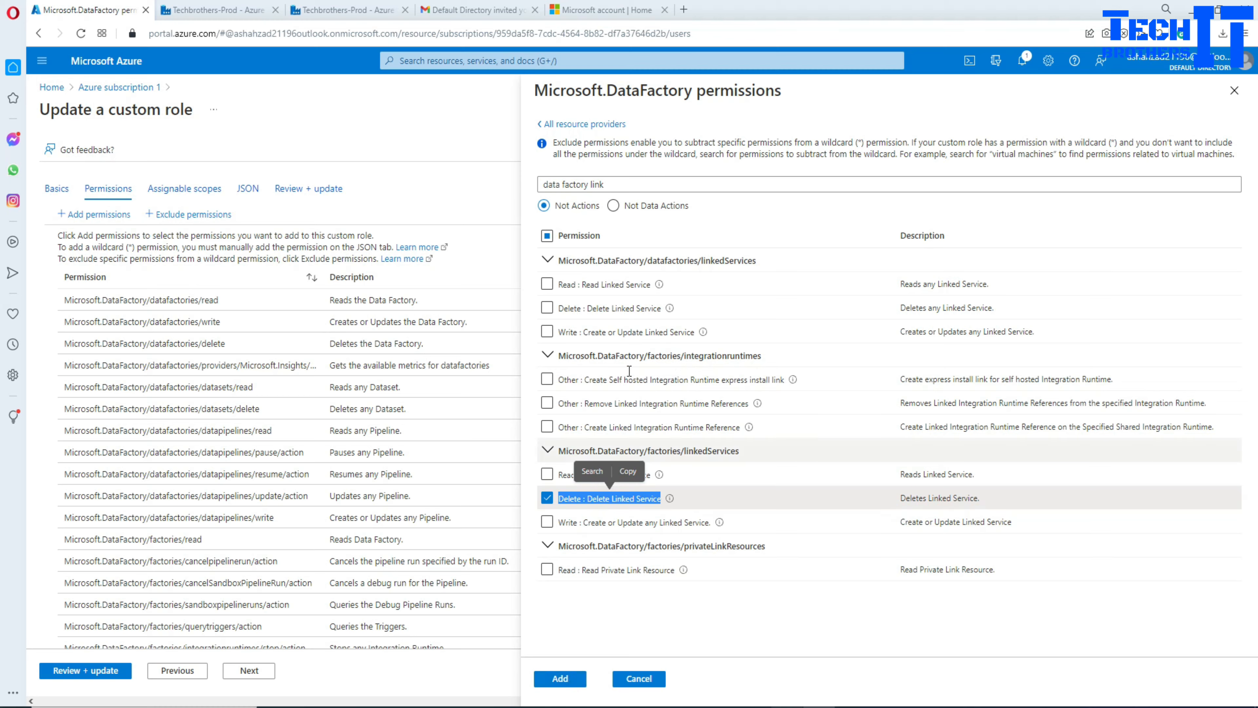
Step: Add the linkedServices Delete exclusion and view adf-tb-dev's definition as JSON
{"action": "left_click", "coordinate": [560, 680]}
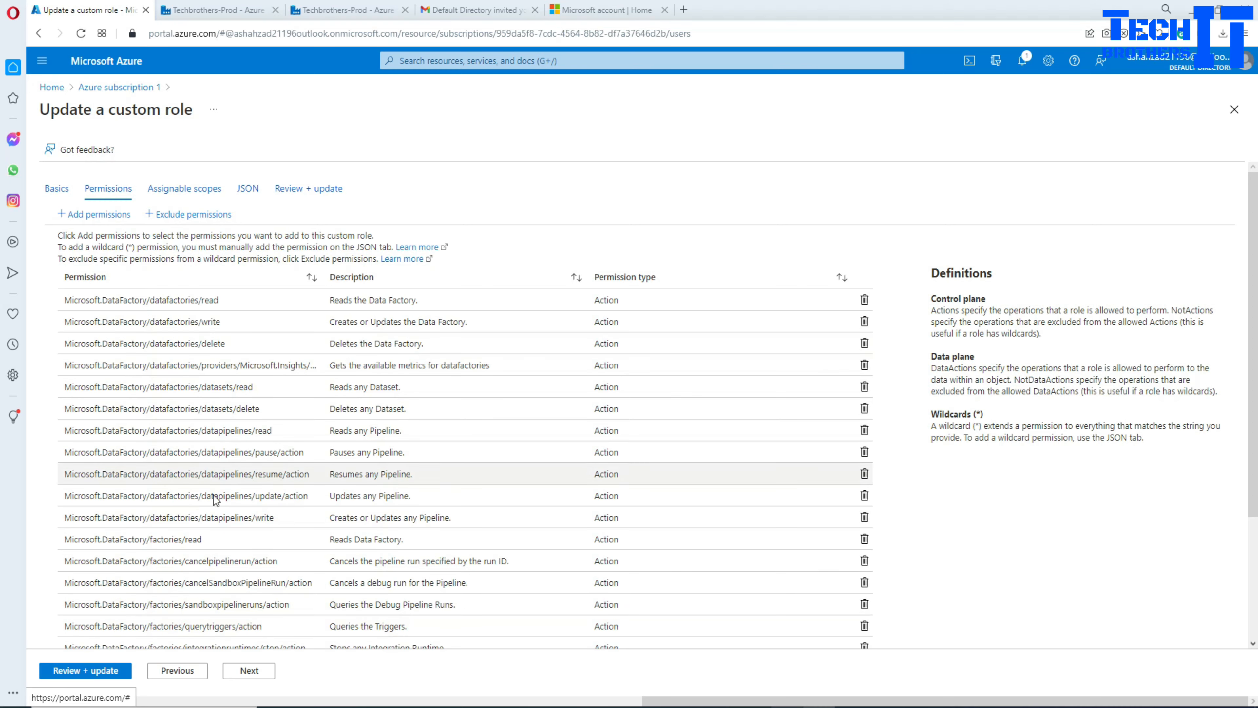
{"action": "left_click", "coordinate": [247, 188]}
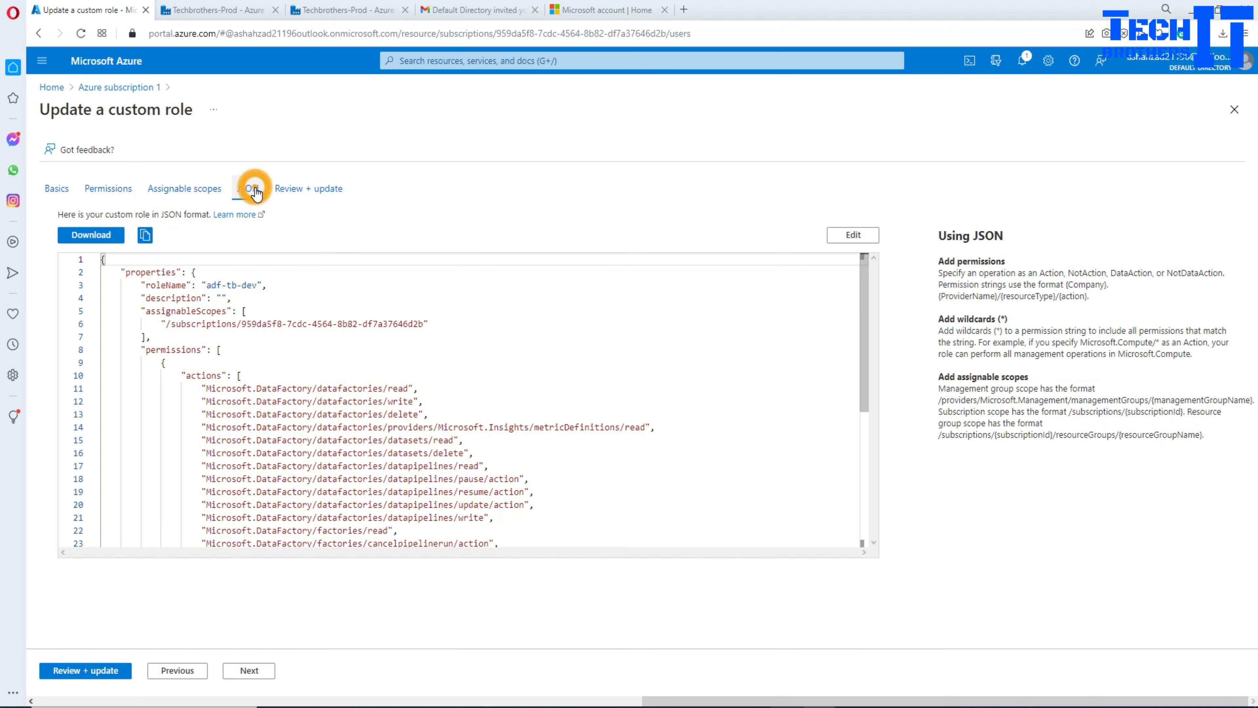
Step: Highlight notActions and its excluded linkedServices/delete entry in the role JSON
{"action": "scroll", "coordinate": [509, 485], "scroll_direction": "down", "scroll_amount": 5}
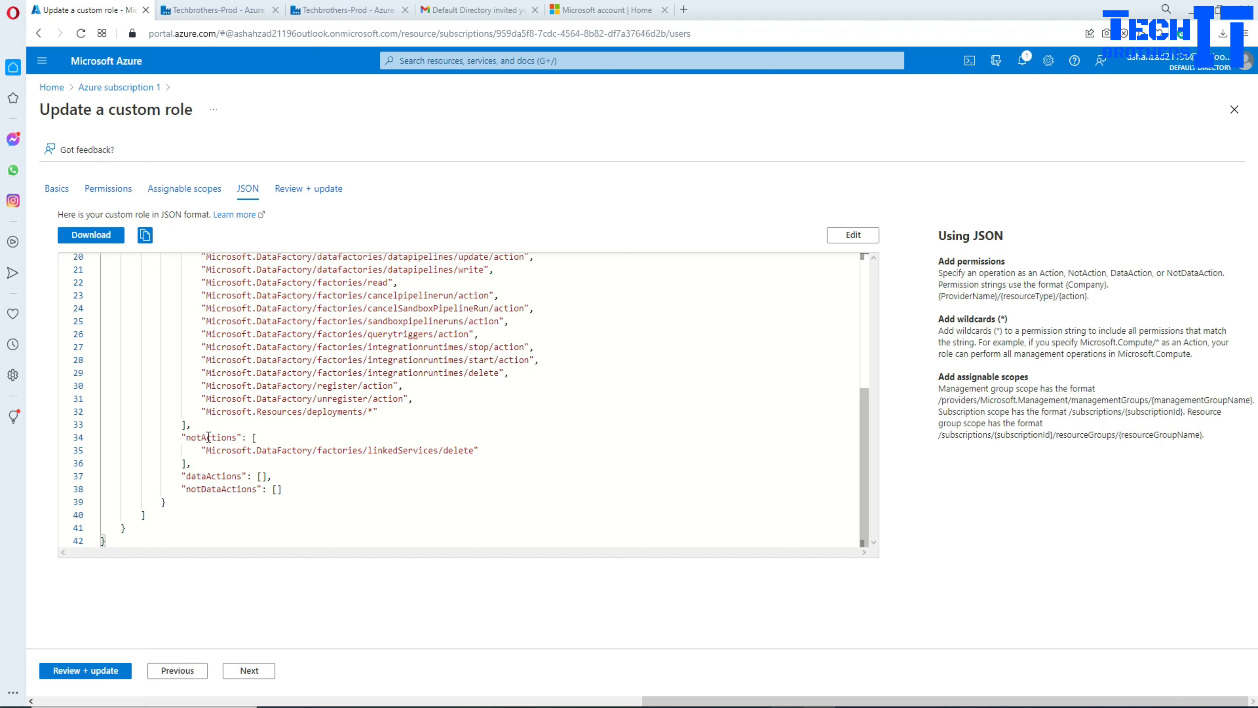
{"action": "left_click_drag", "start_coordinate": [186, 436], "coordinate": [232, 437]}
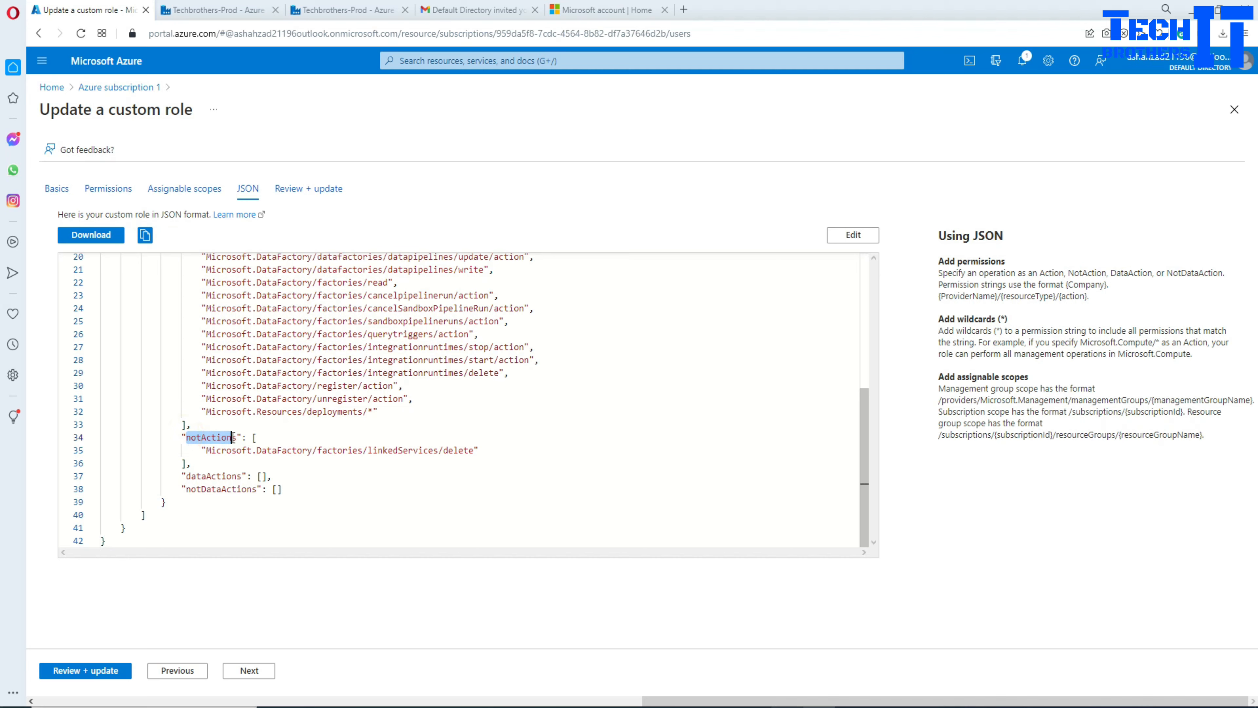
{"action": "left_click_drag", "start_coordinate": [390, 449], "coordinate": [202, 449]}
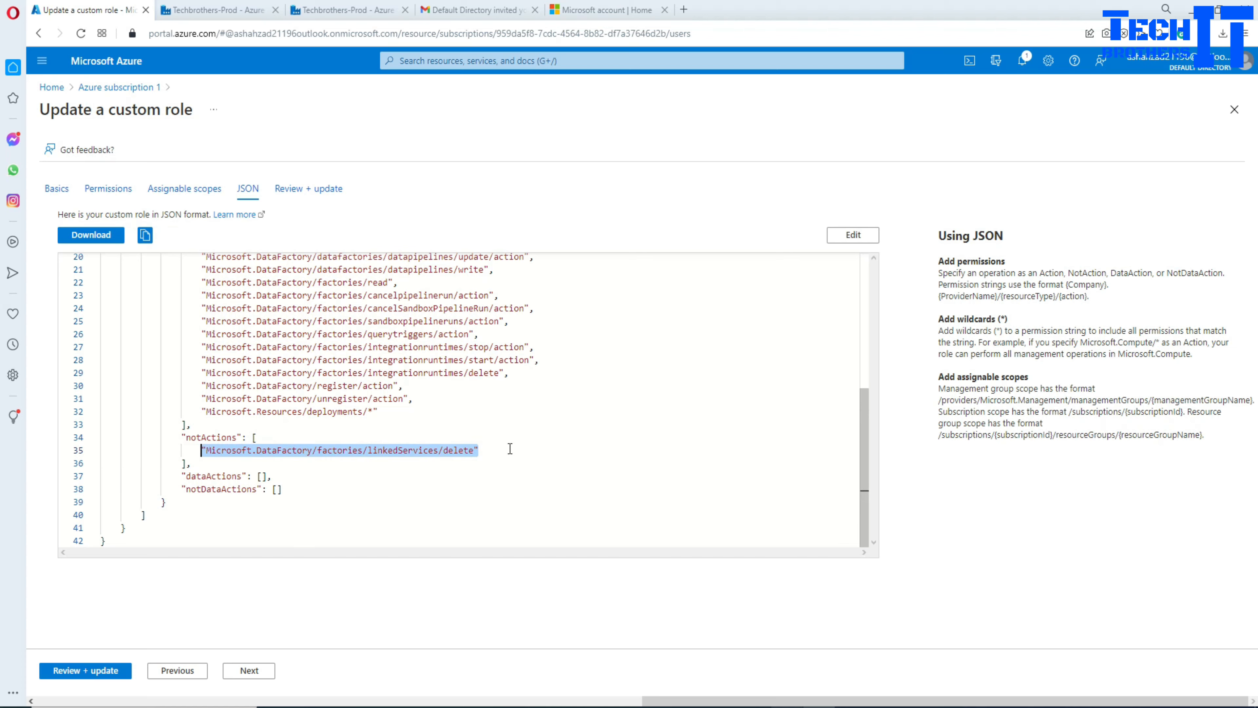
{"action": "left_click_drag", "start_coordinate": [478, 450], "coordinate": [211, 449]}
{"action": "scroll", "coordinate": [338, 416], "scroll_direction": "up", "scroll_amount": 5}
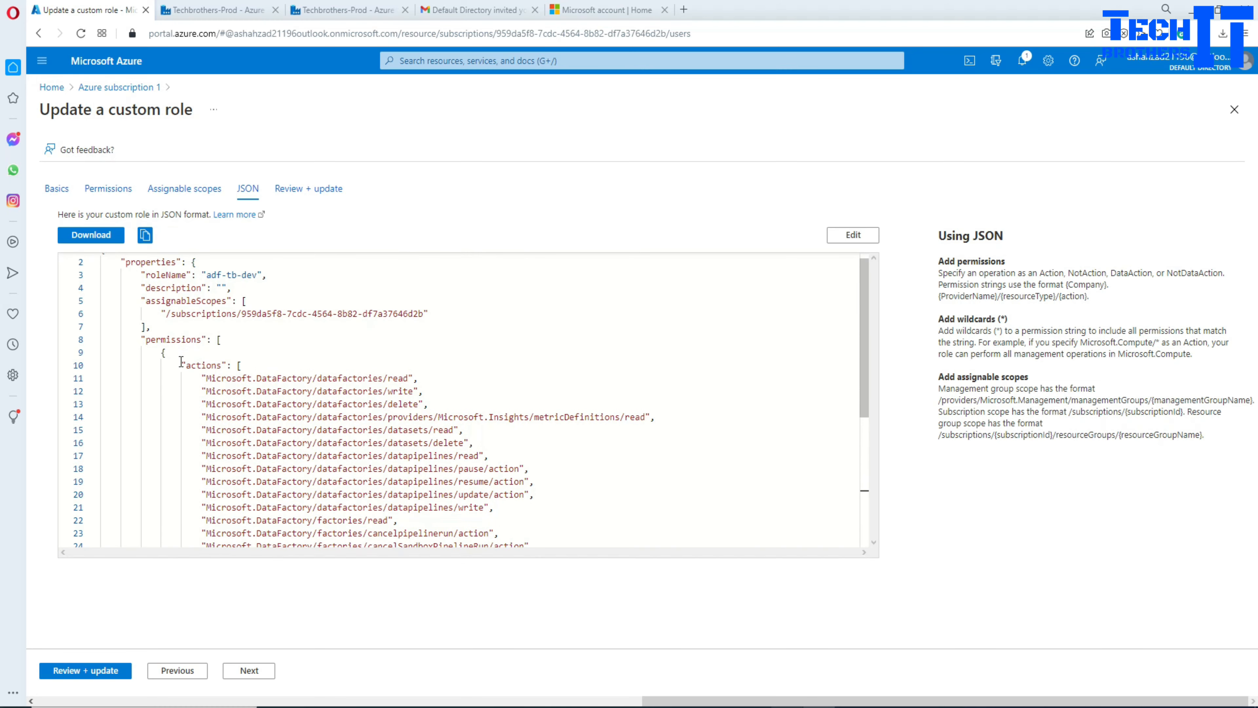
{"action": "left_click_drag", "start_coordinate": [181, 361], "coordinate": [197, 448]}
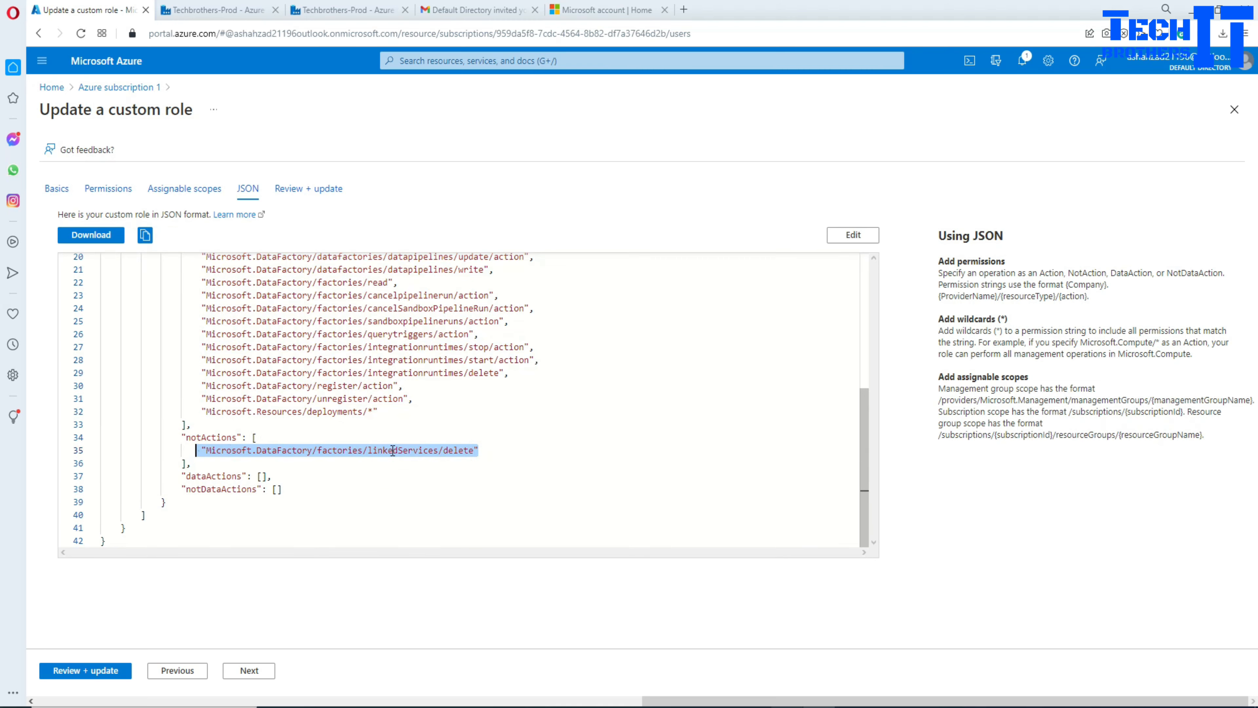
{"action": "left_click", "coordinate": [388, 334]}
Step: Compare the allowed delete actions with the linkedServices exclusion, then review and save the role
{"action": "scroll", "coordinate": [396, 347], "scroll_direction": "up", "scroll_amount": 2}
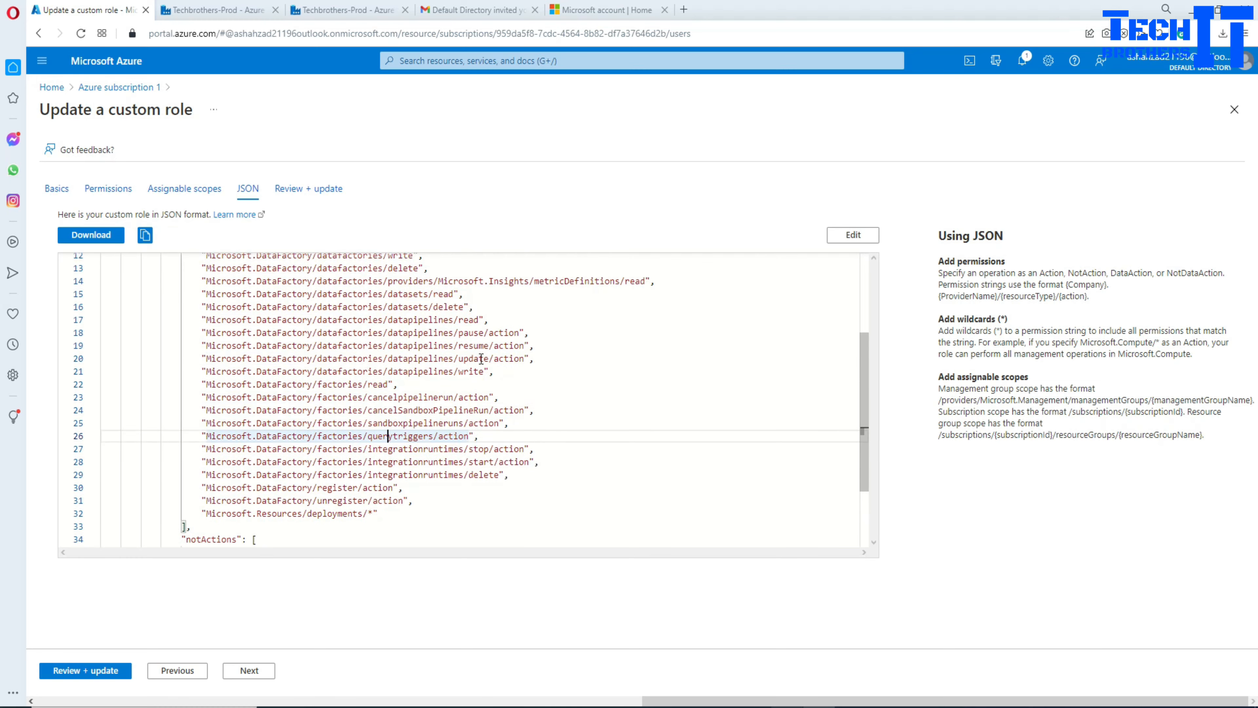
{"action": "scroll", "coordinate": [471, 357], "scroll_direction": "up", "scroll_amount": 2}
{"action": "double_click", "coordinate": [416, 369]}
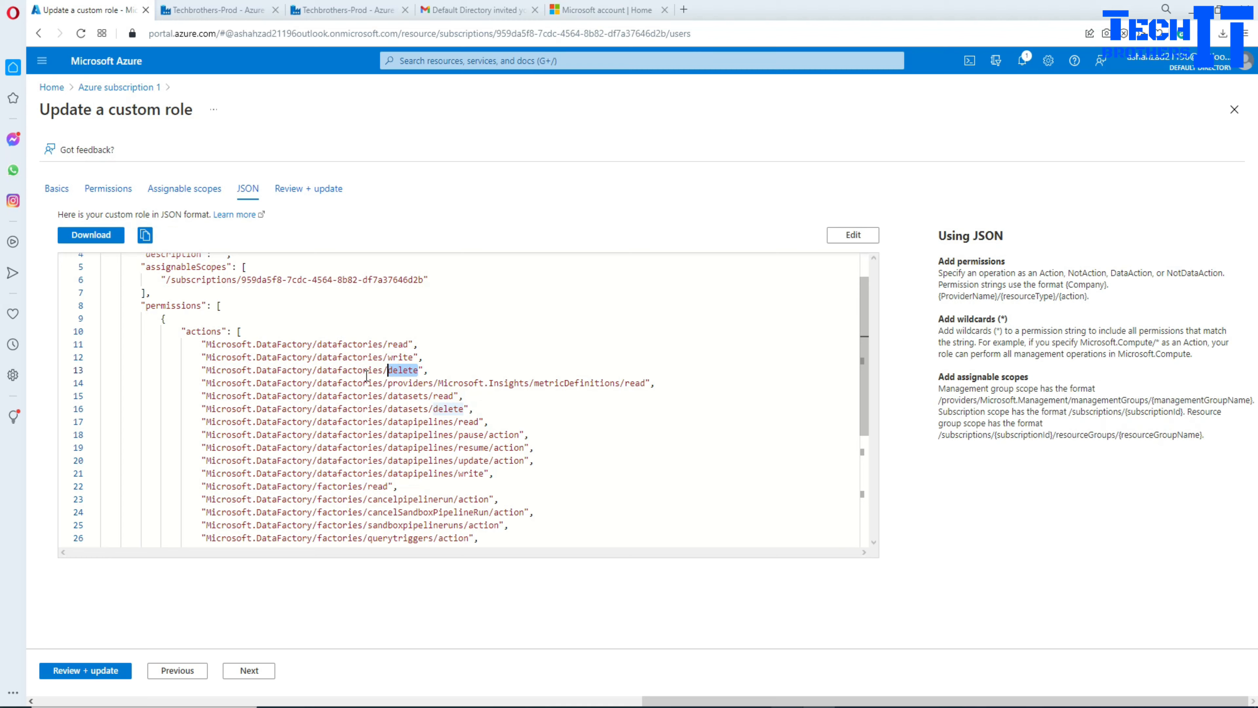
{"action": "scroll", "coordinate": [390, 427], "scroll_direction": "down", "scroll_amount": 5}
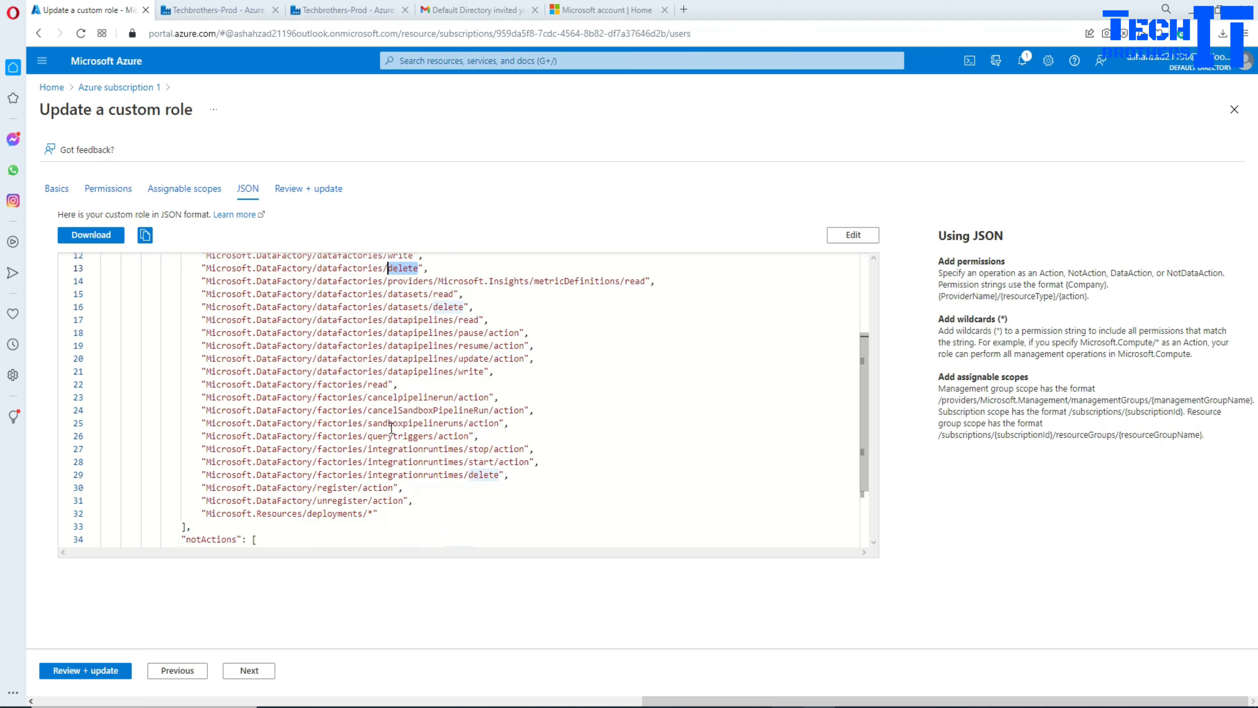
{"action": "left_click", "coordinate": [432, 450]}
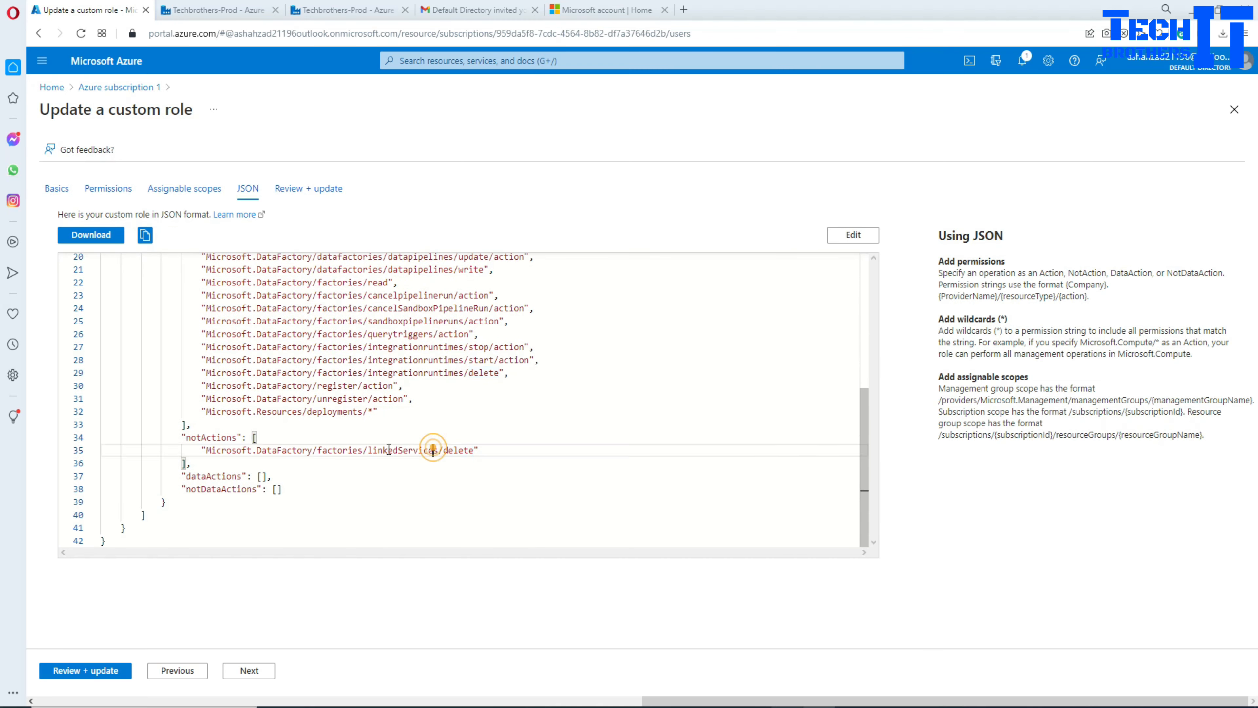
{"action": "left_click_drag", "start_coordinate": [371, 447], "coordinate": [176, 438]}
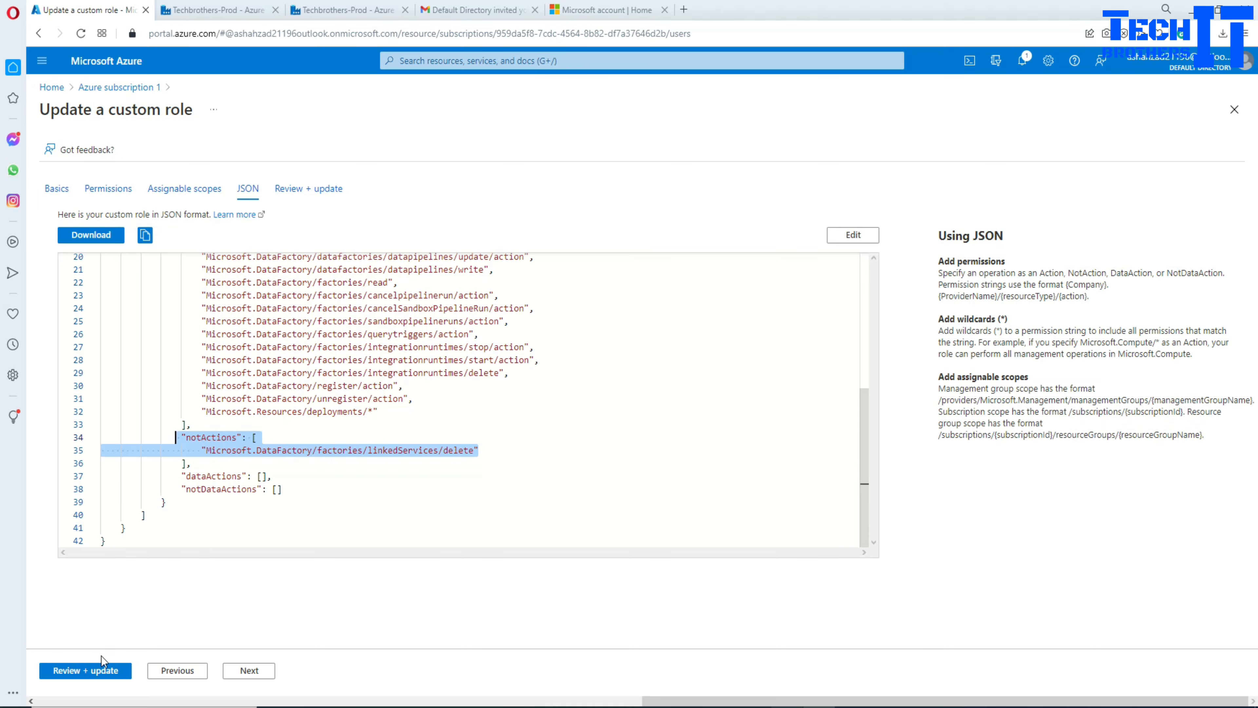
{"action": "left_click", "coordinate": [102, 670]}
{"action": "left_click", "coordinate": [76, 678]}
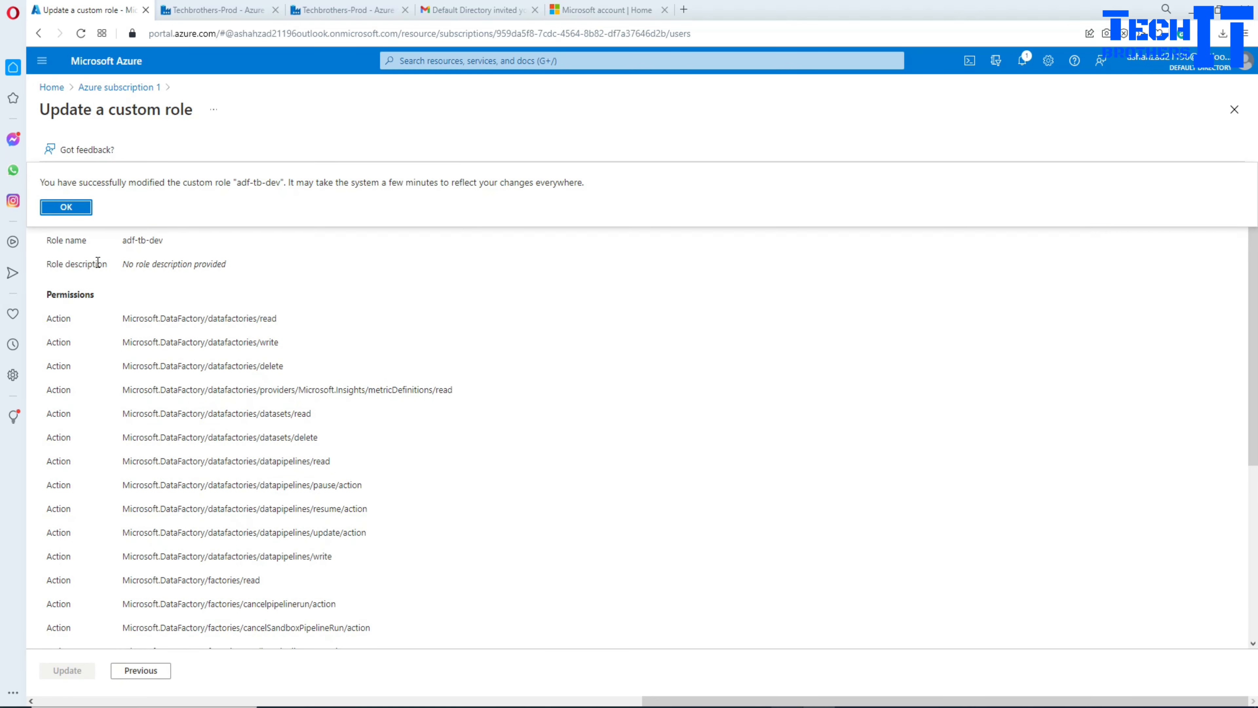
Step: Dismiss the success message and reopen adf-tb-dev for editing
{"action": "left_click", "coordinate": [88, 209]}
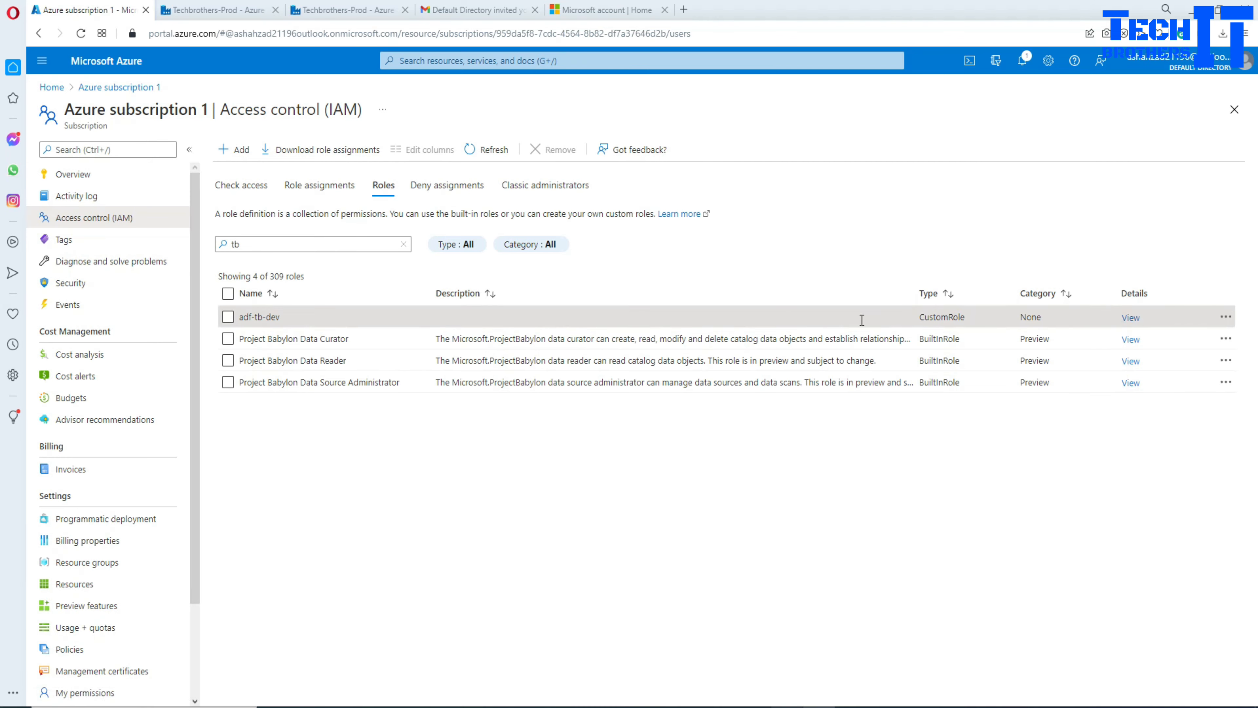
{"action": "left_click", "coordinate": [227, 317]}
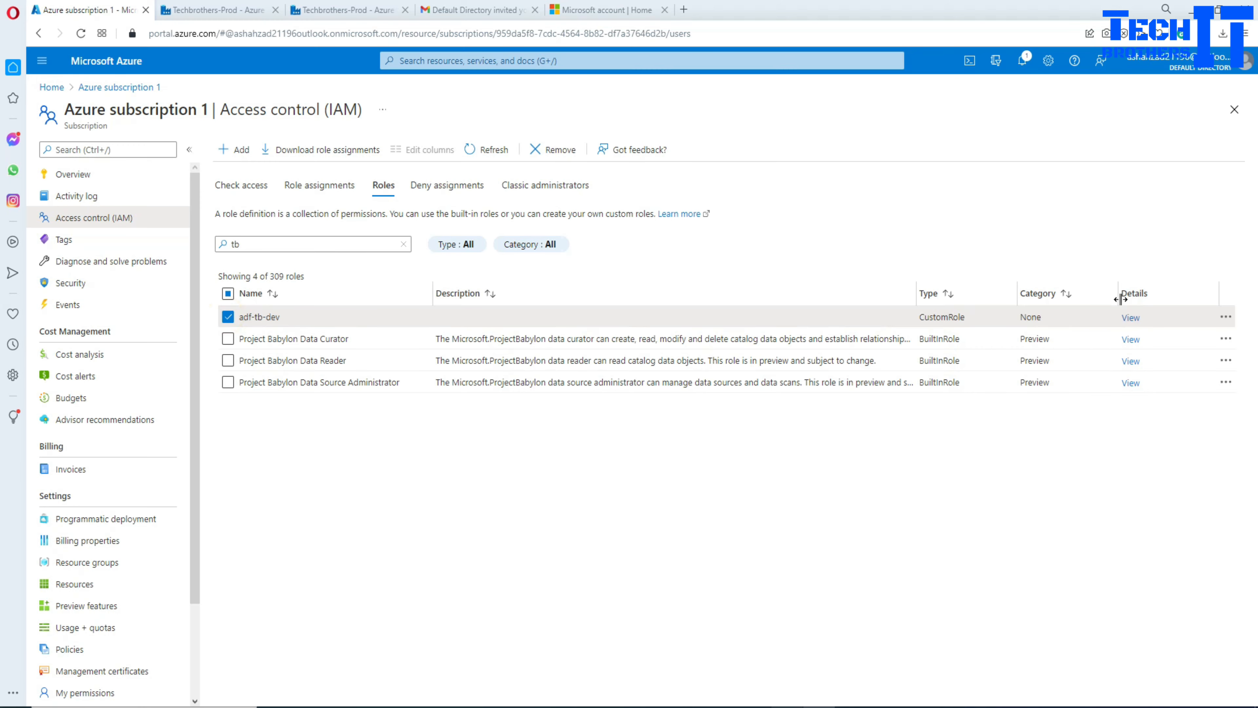
{"action": "left_click", "coordinate": [1226, 317]}
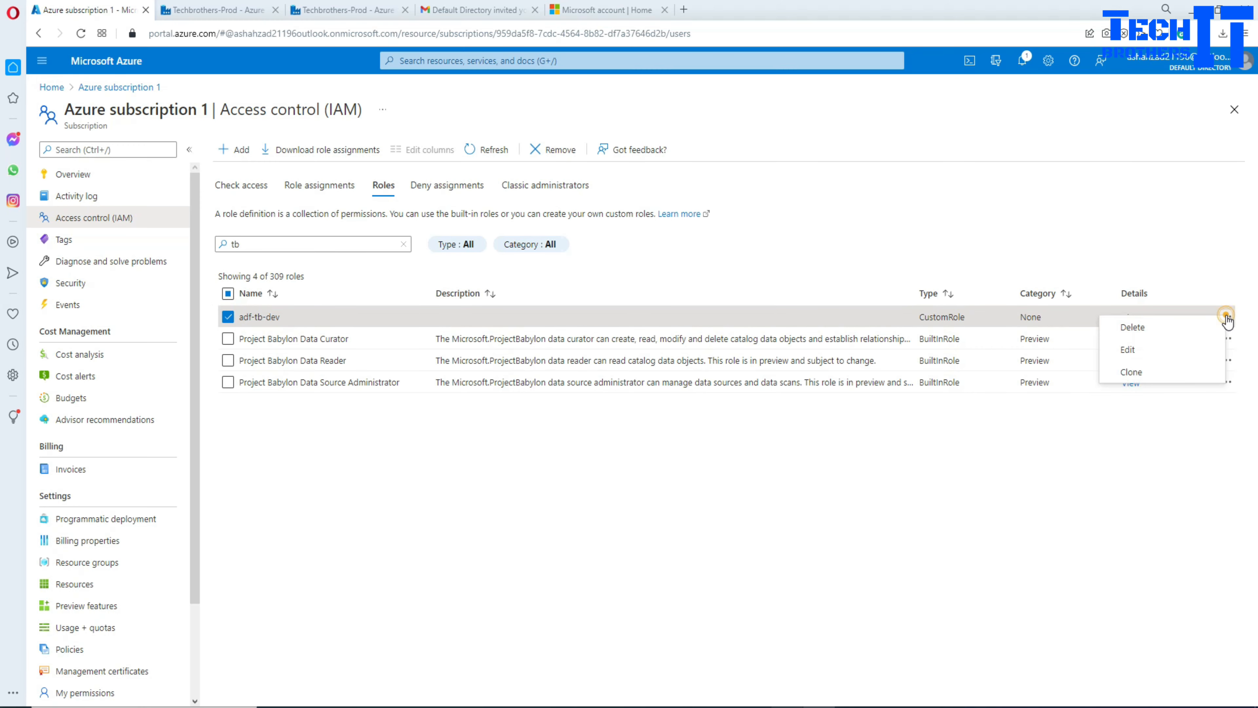
{"action": "left_click", "coordinate": [1128, 349]}
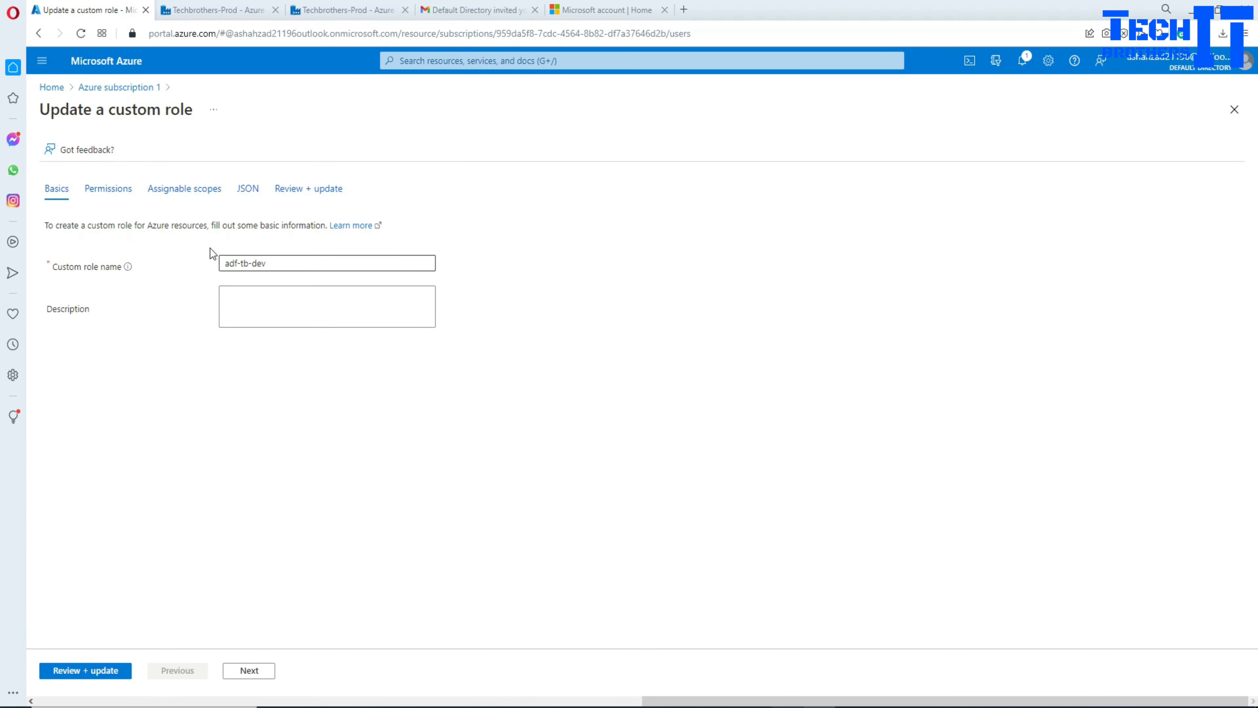
Step: Show the role's Permissions list and start adding permissions
{"action": "left_click", "coordinate": [109, 189]}
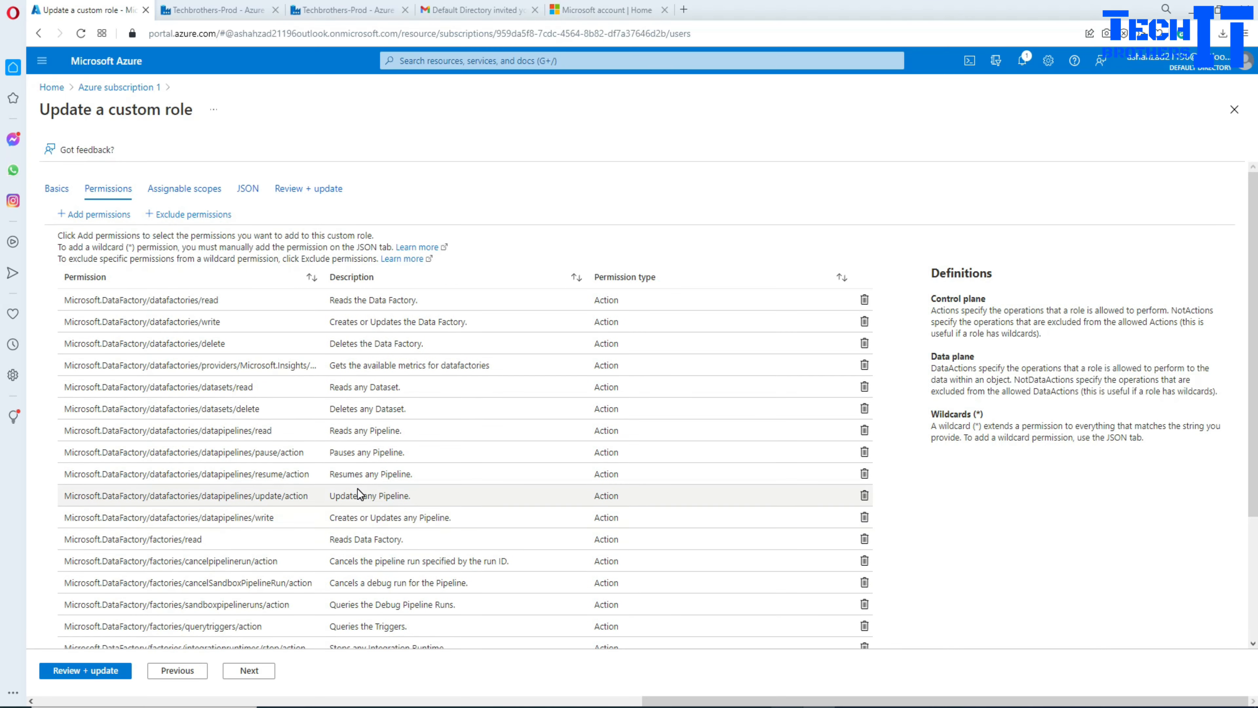
{"action": "scroll", "coordinate": [357, 478], "scroll_direction": "down", "scroll_amount": 5}
{"action": "scroll", "coordinate": [366, 486], "scroll_direction": "up", "scroll_amount": 5}
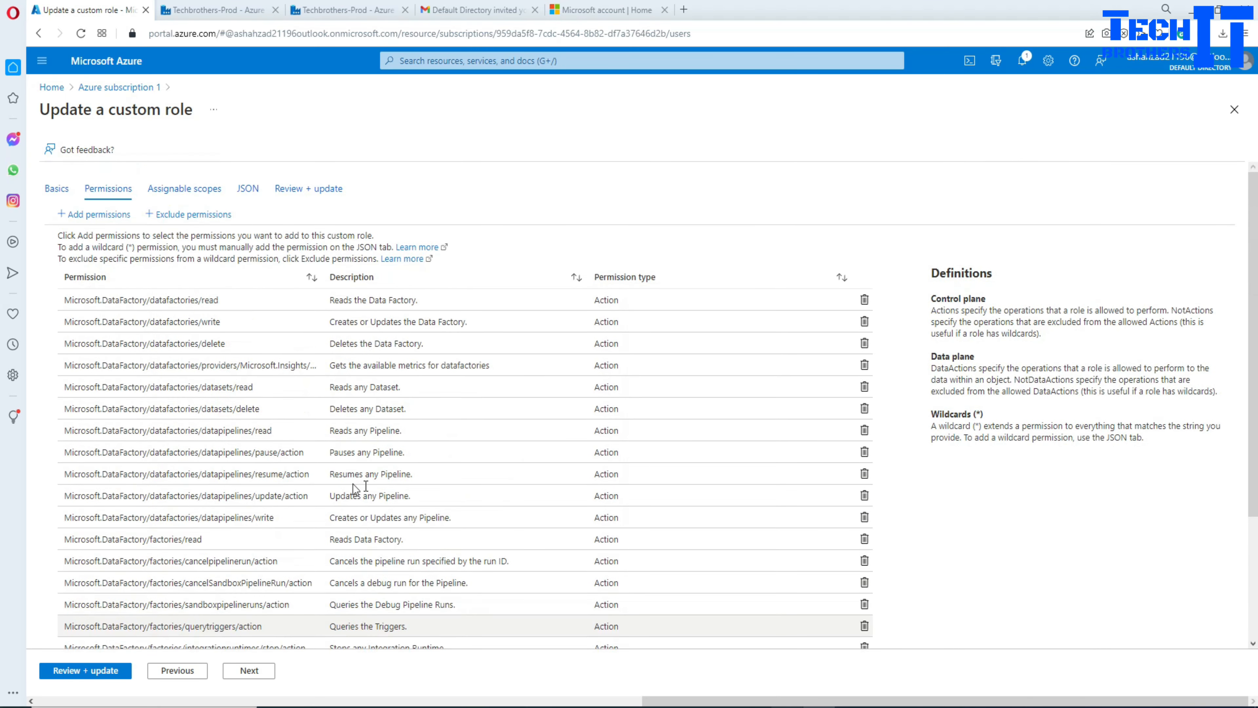
{"action": "left_click", "coordinate": [99, 214]}
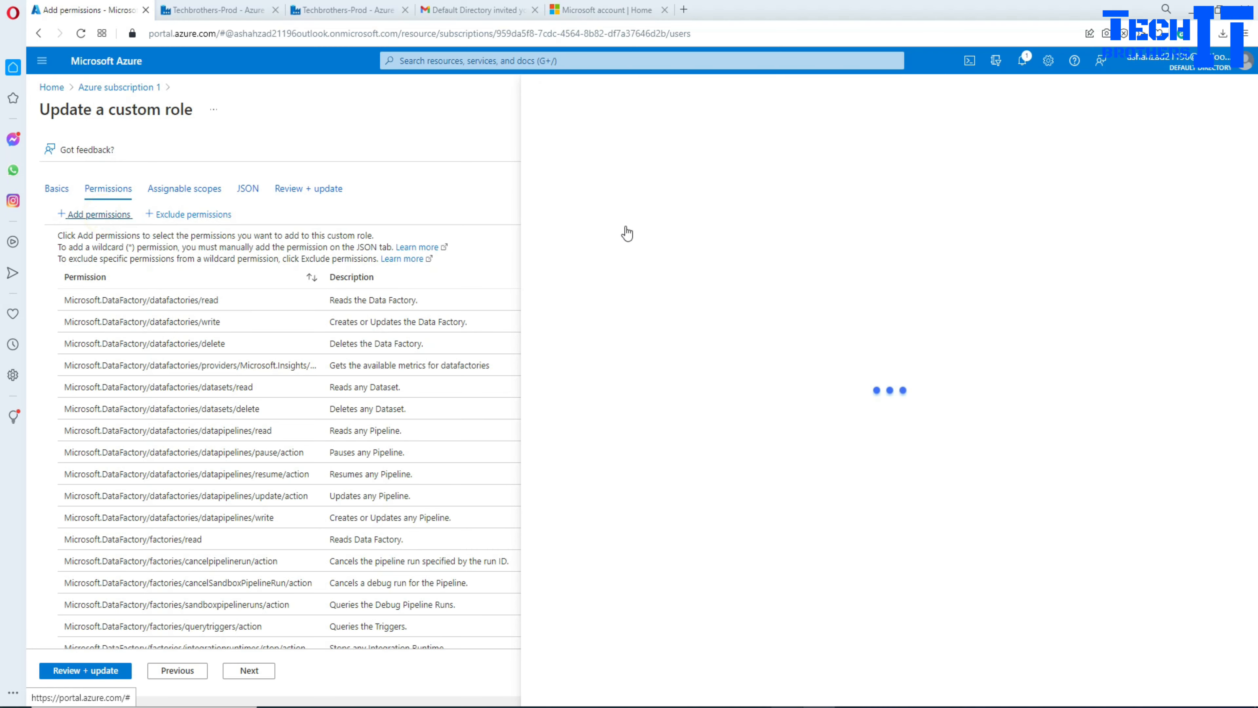
Step: Search 'data factory' and open the Microsoft Data Factory permissions list
{"action": "left_click", "coordinate": [637, 161]}
{"action": "type", "text": "da"}
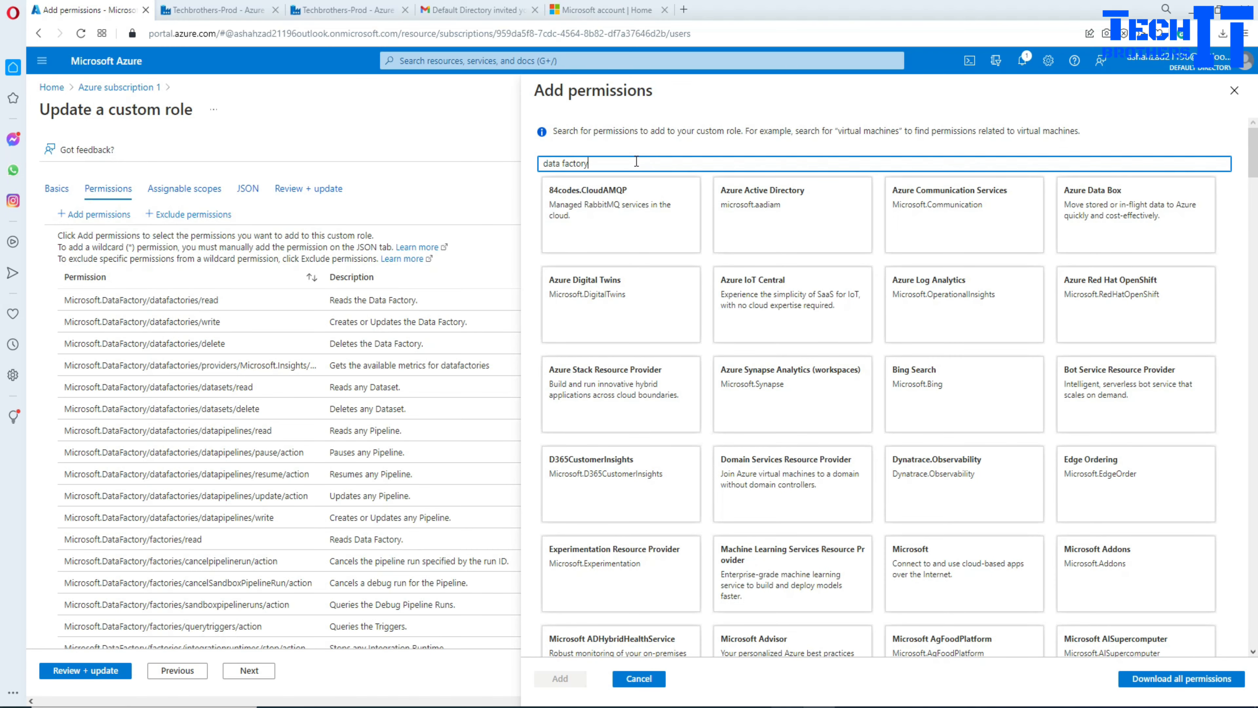
{"action": "type", "text": "ta factory"}
{"action": "left_click", "coordinate": [621, 232]}
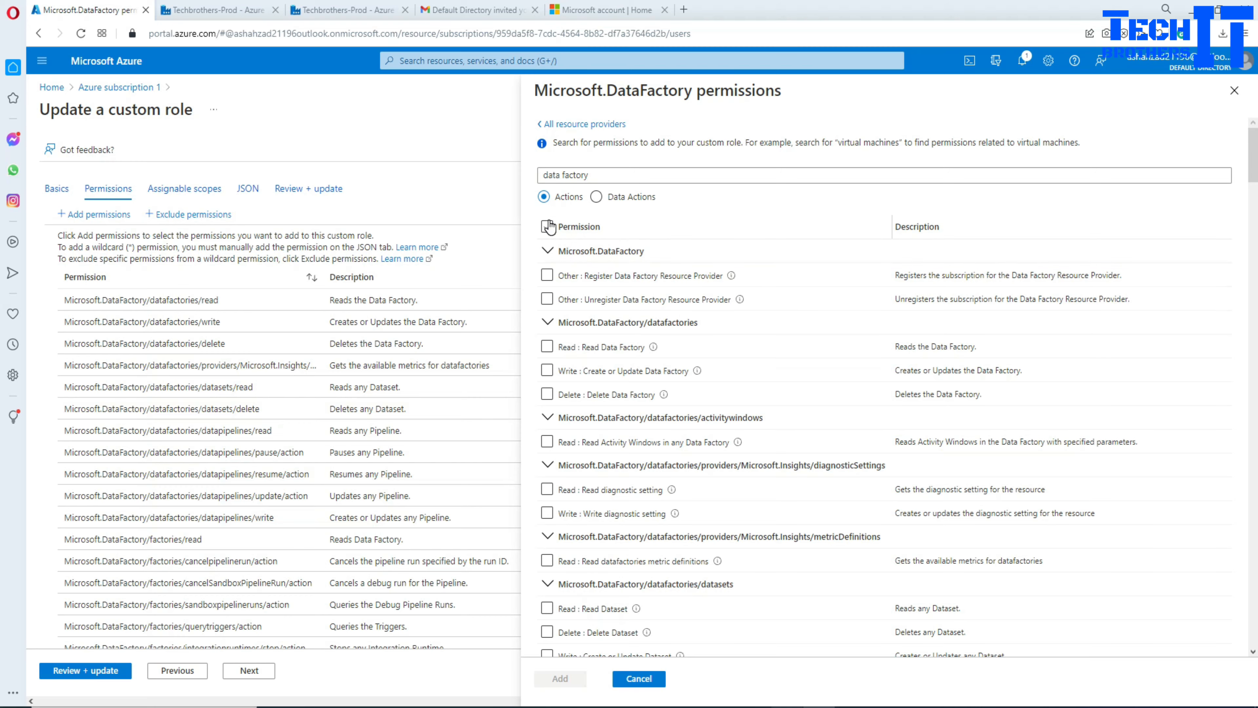
Step: Scroll through the Data Factory permissions, then cancel without adding any
{"action": "scroll", "coordinate": [579, 416], "scroll_direction": "down", "scroll_amount": 8}
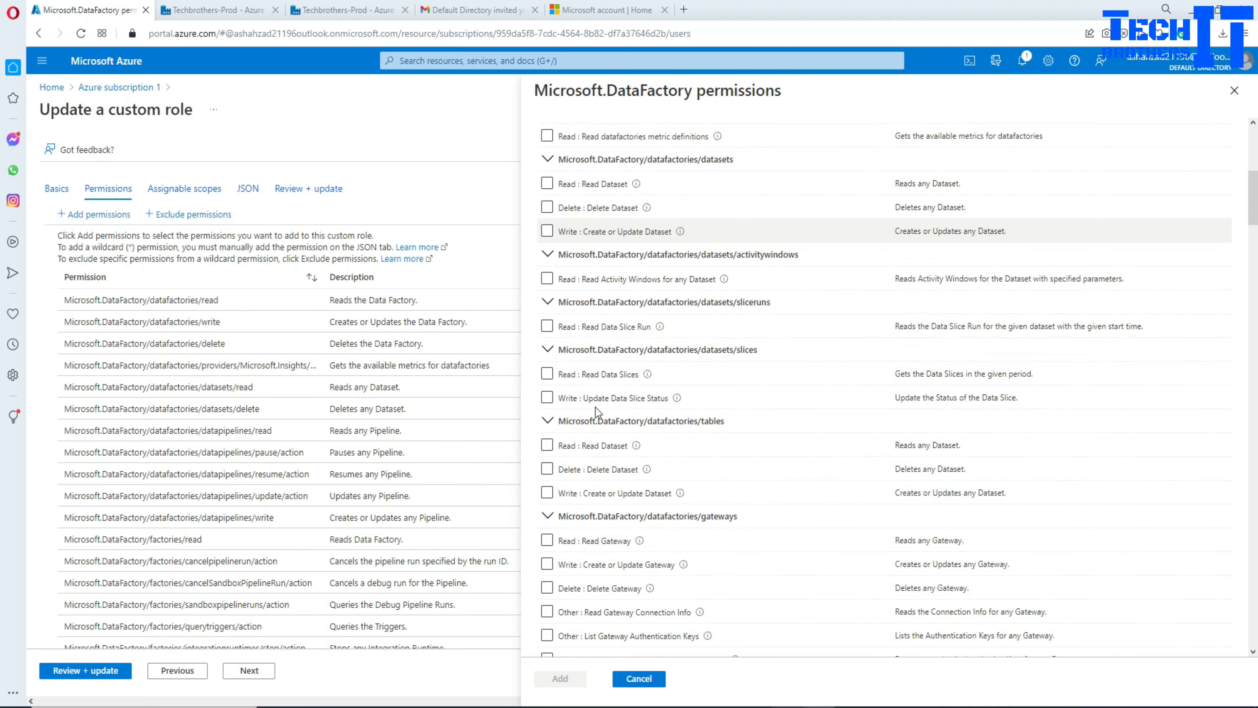
{"action": "scroll", "coordinate": [596, 411], "scroll_direction": "down", "scroll_amount": 20}
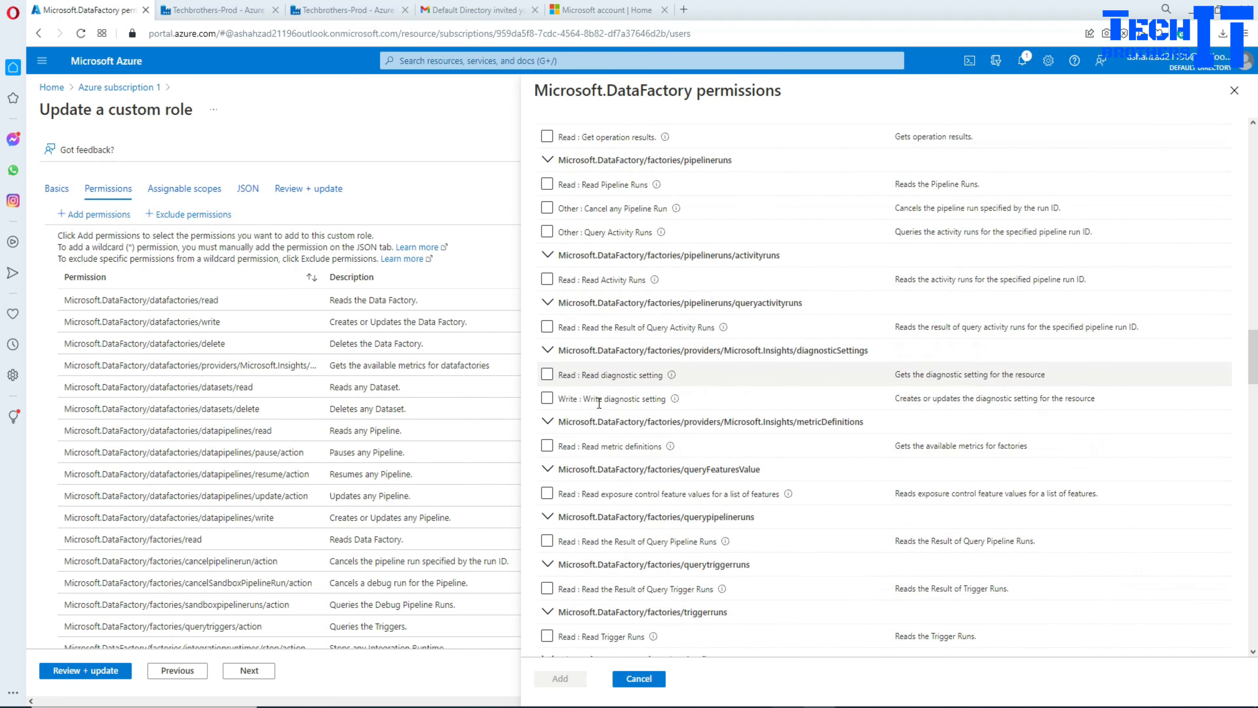
{"action": "scroll", "coordinate": [599, 402], "scroll_direction": "down", "scroll_amount": 6}
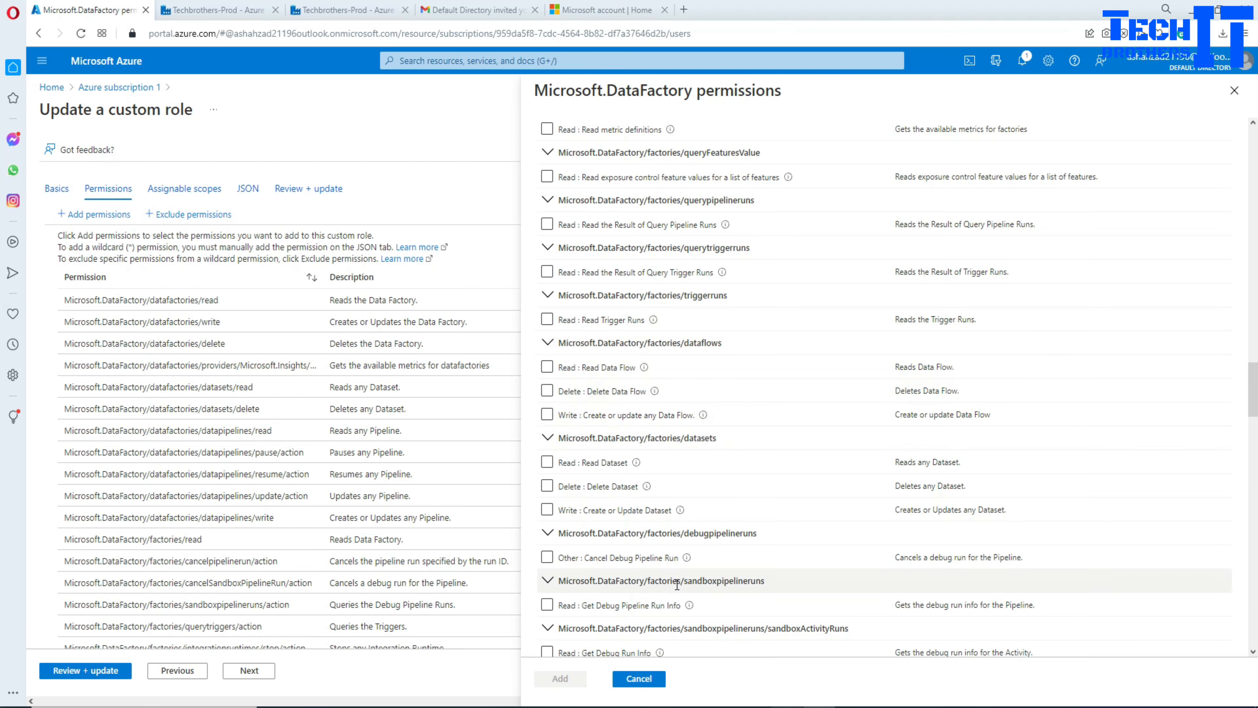
{"action": "scroll", "coordinate": [664, 468], "scroll_direction": "down", "scroll_amount": 15}
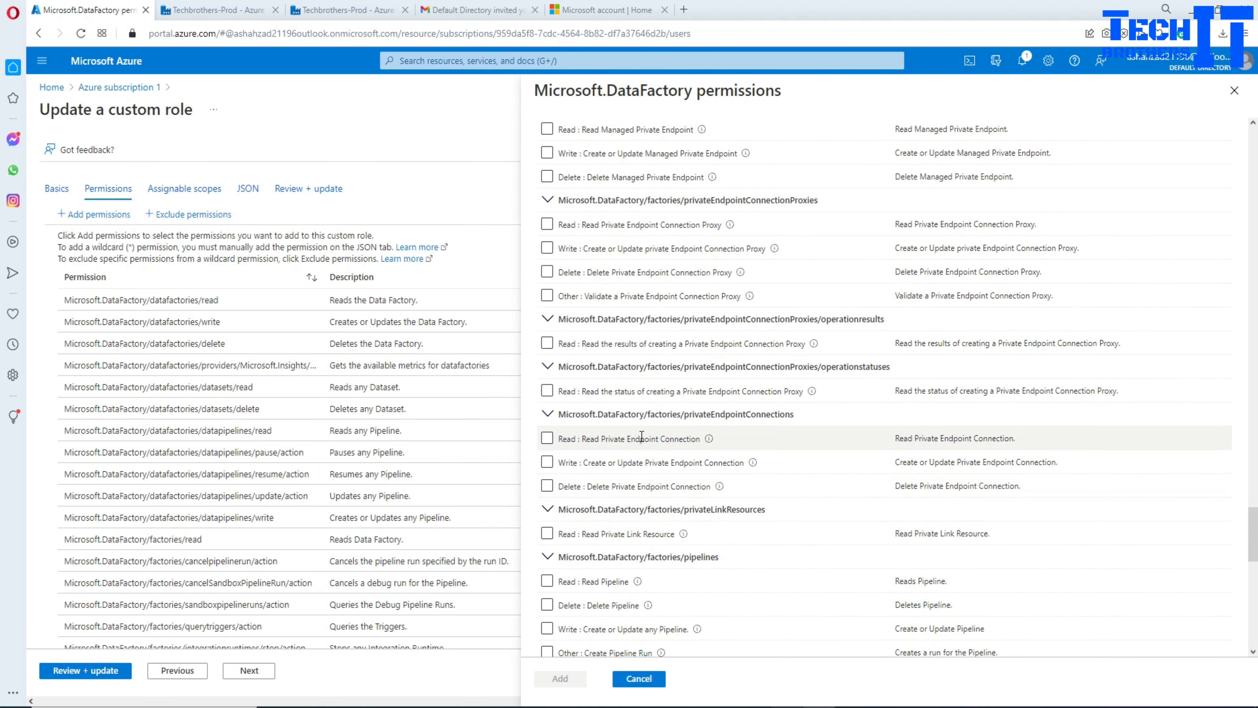
{"action": "scroll", "coordinate": [619, 411], "scroll_direction": "down", "scroll_amount": 10}
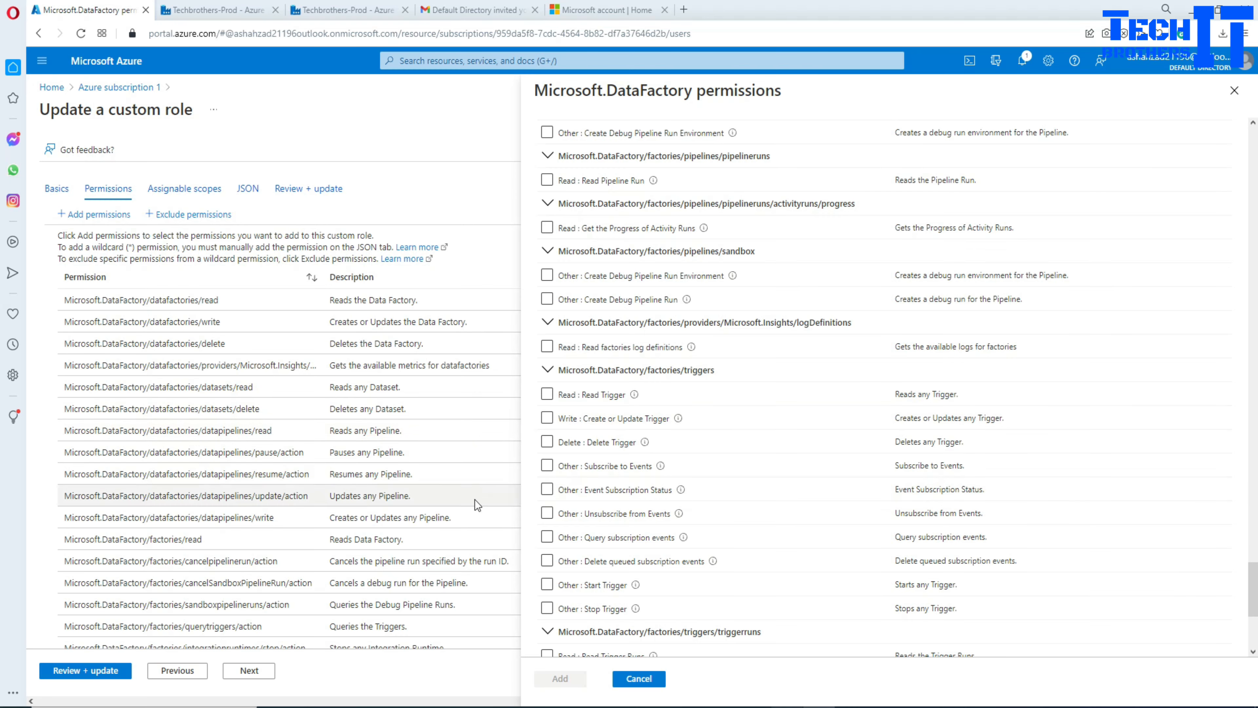
{"action": "scroll", "coordinate": [746, 453], "scroll_direction": "down", "scroll_amount": 5}
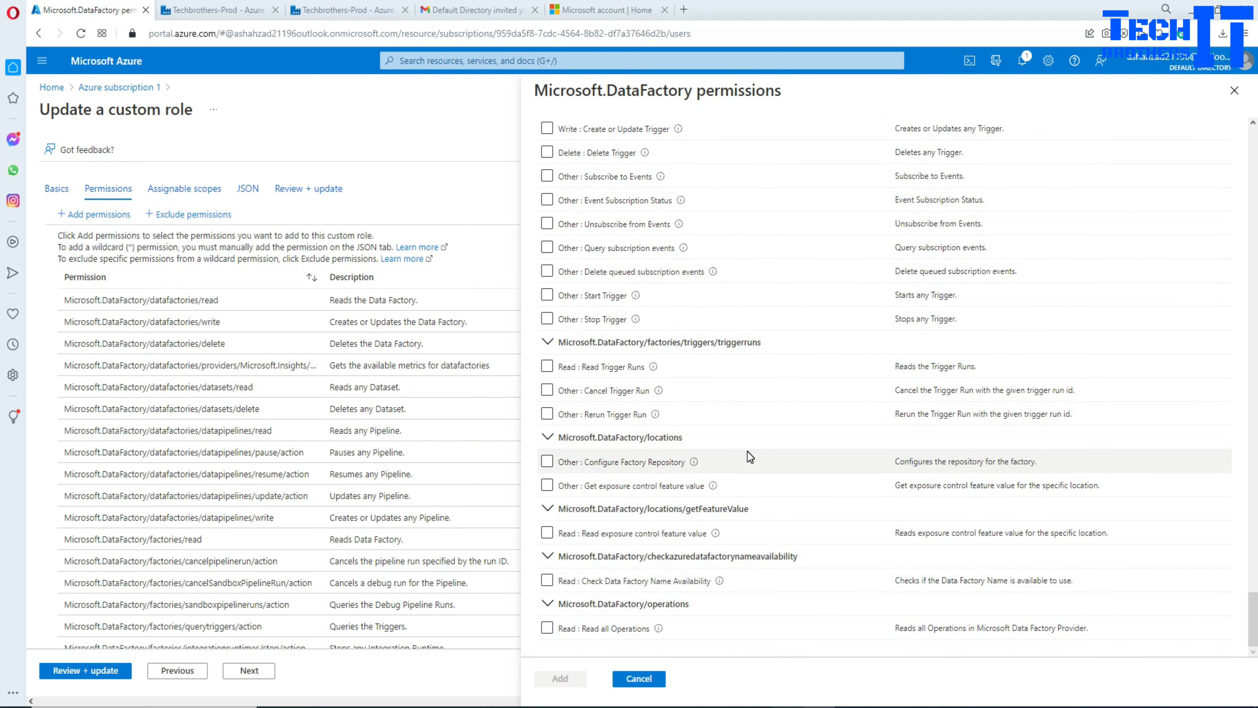
{"action": "scroll", "coordinate": [747, 452], "scroll_direction": "up", "scroll_amount": 15}
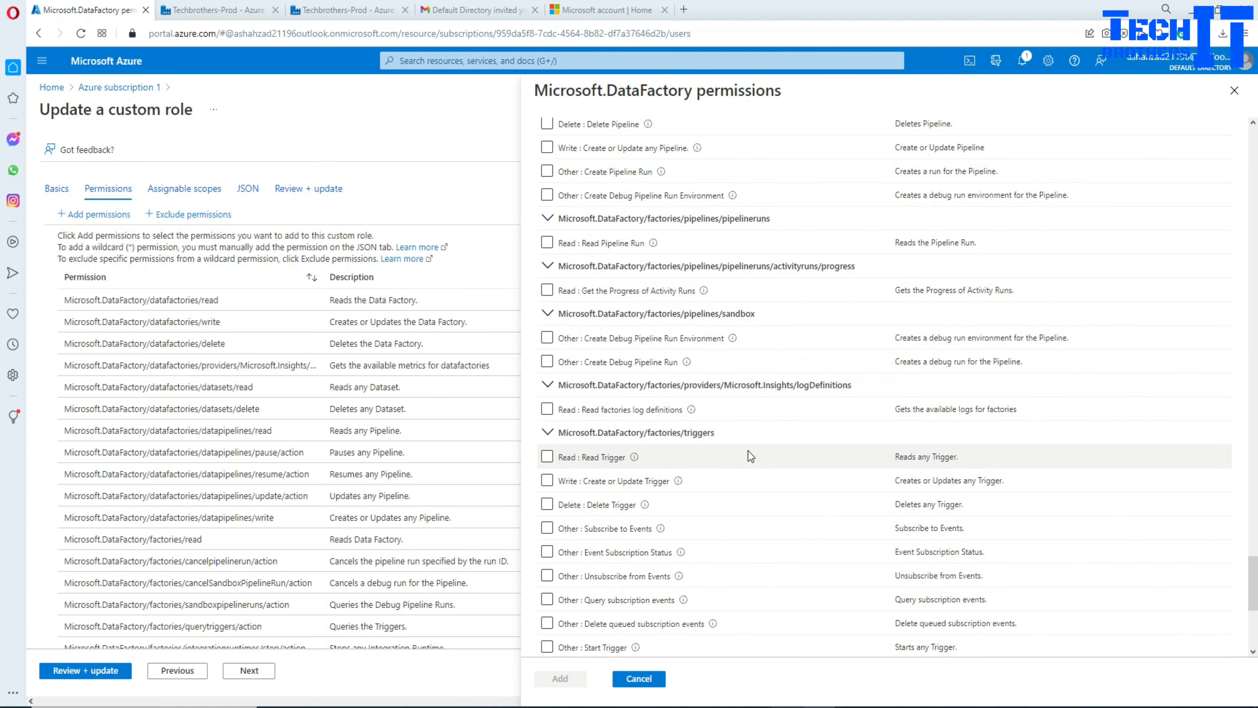
{"action": "scroll", "coordinate": [748, 451], "scroll_direction": "up", "scroll_amount": 15}
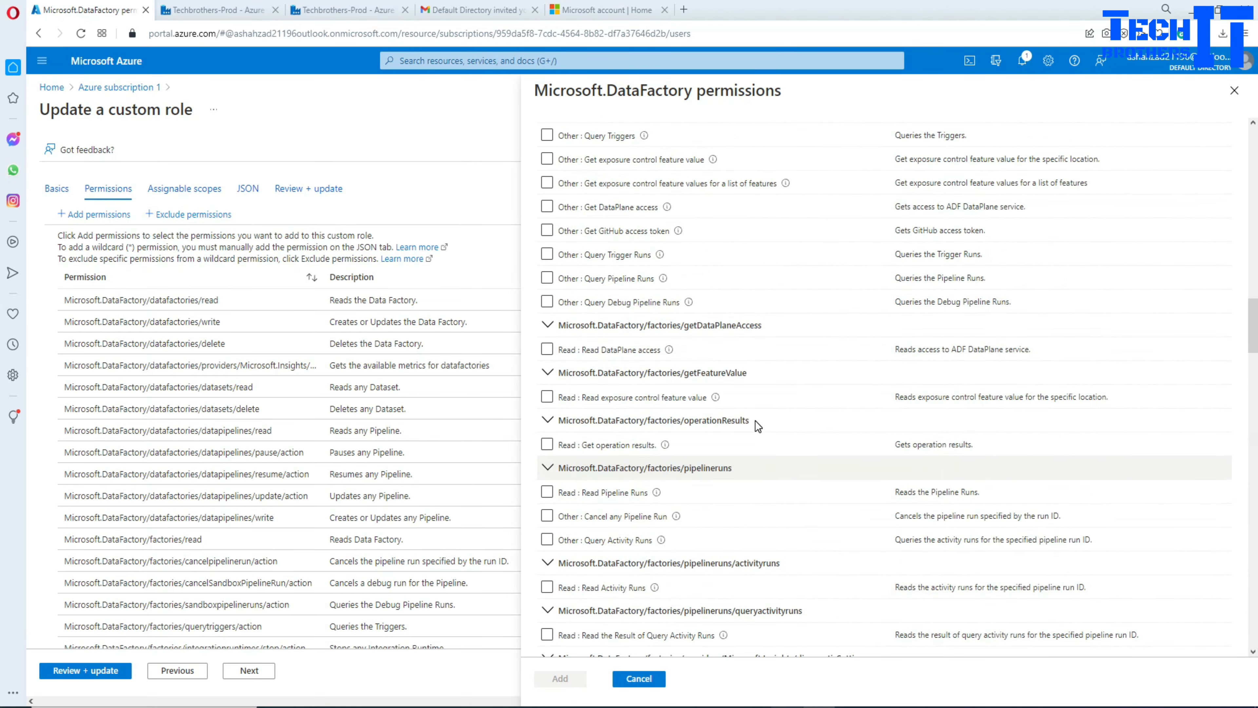
{"action": "scroll", "coordinate": [762, 416], "scroll_direction": "up", "scroll_amount": 10}
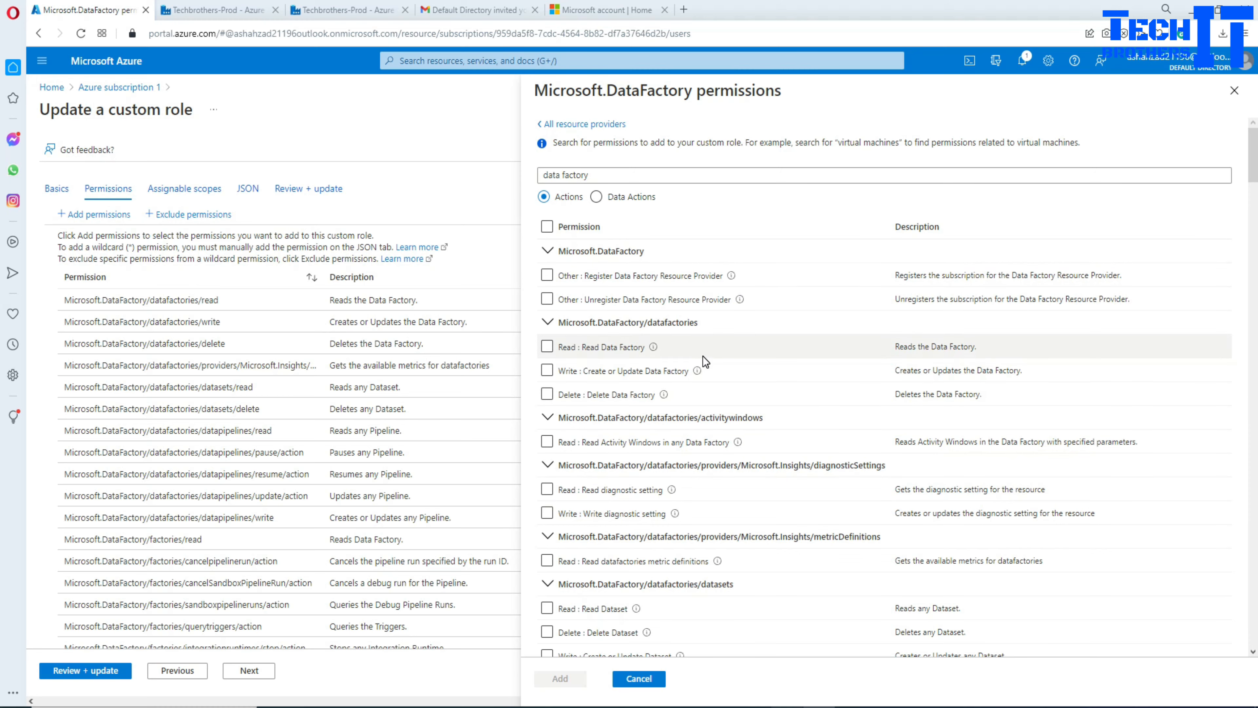
{"action": "left_click", "coordinate": [638, 678]}
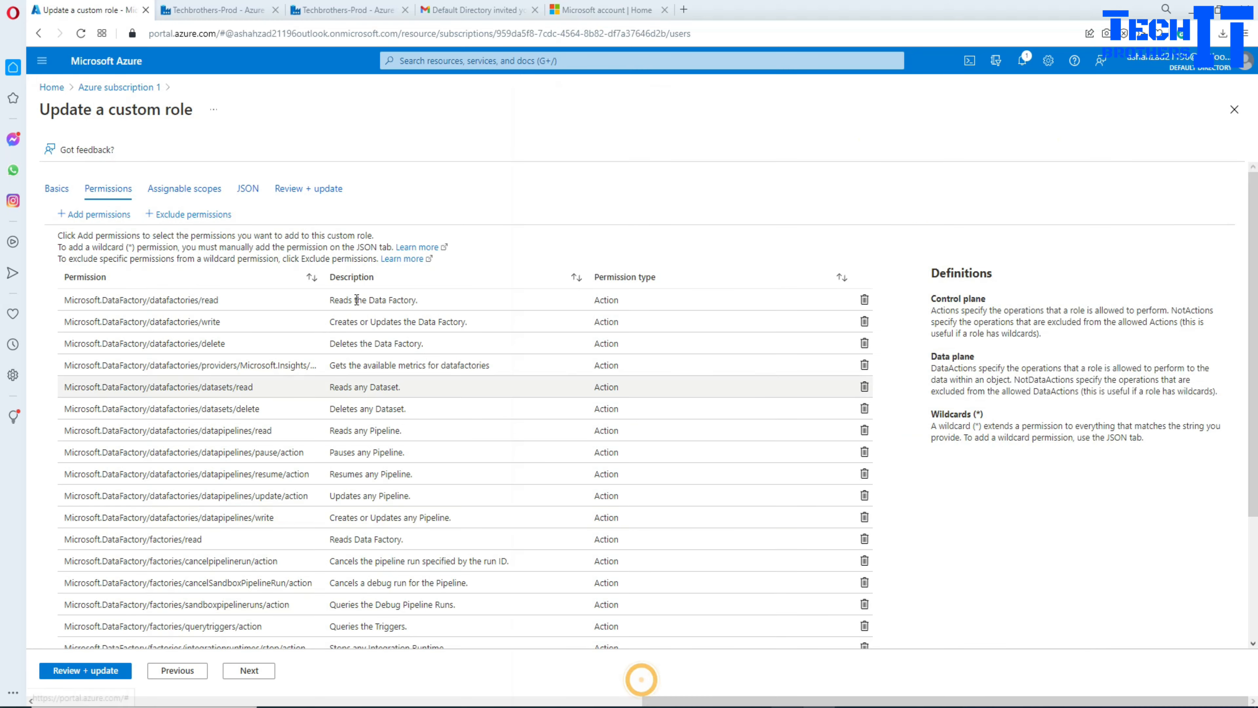
Step: Open the role JSON and highlight its permissions block and notActions entry
{"action": "left_click", "coordinate": [248, 188]}
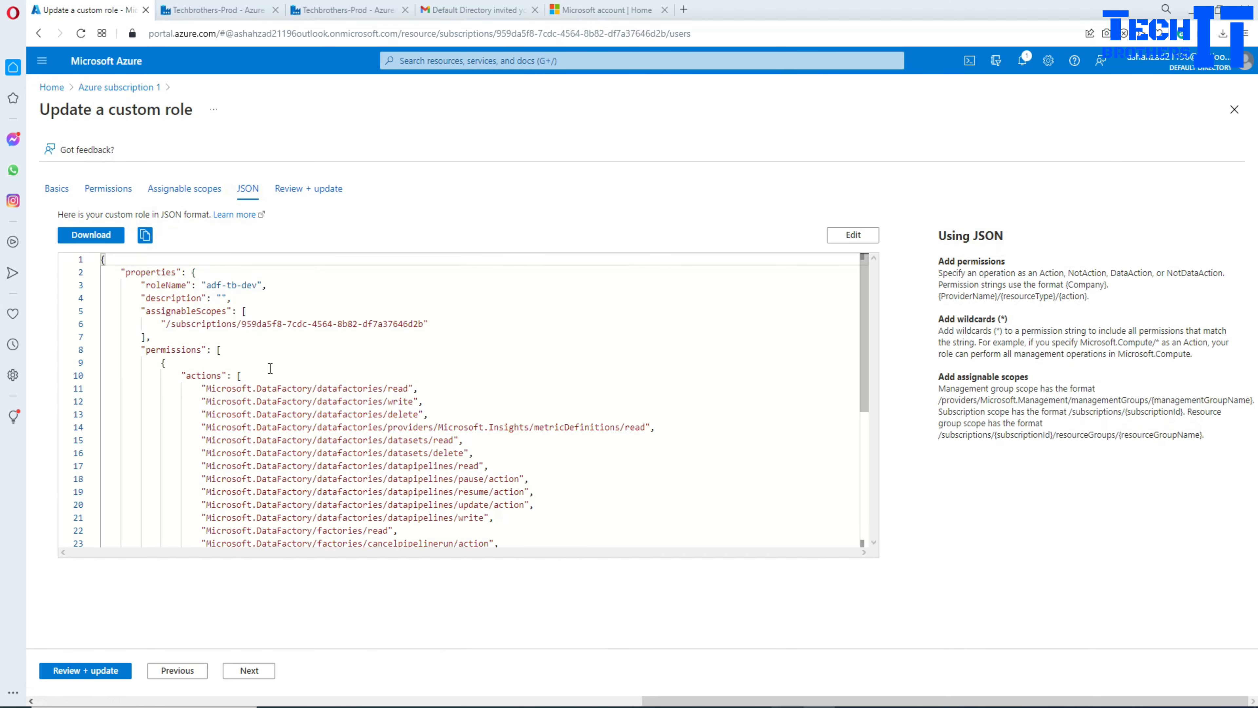
{"action": "scroll", "coordinate": [375, 395], "scroll_direction": "down", "scroll_amount": 3}
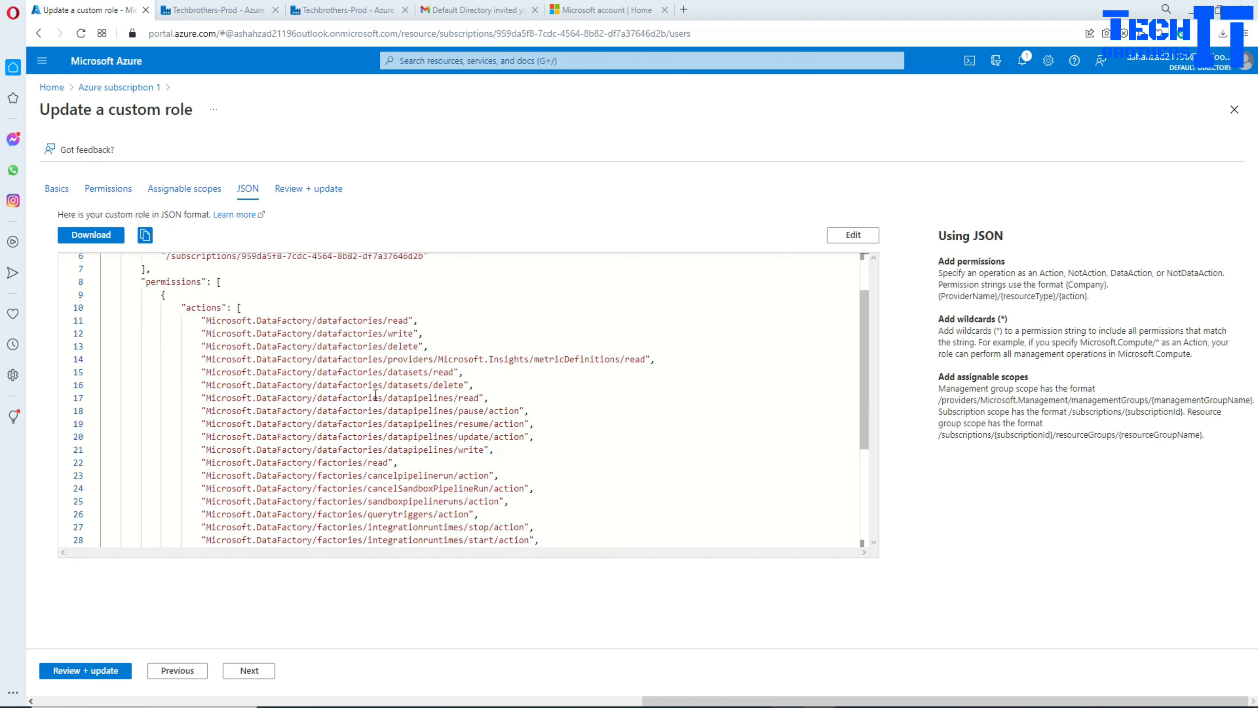
{"action": "scroll", "coordinate": [258, 361], "scroll_direction": "up", "scroll_amount": 2}
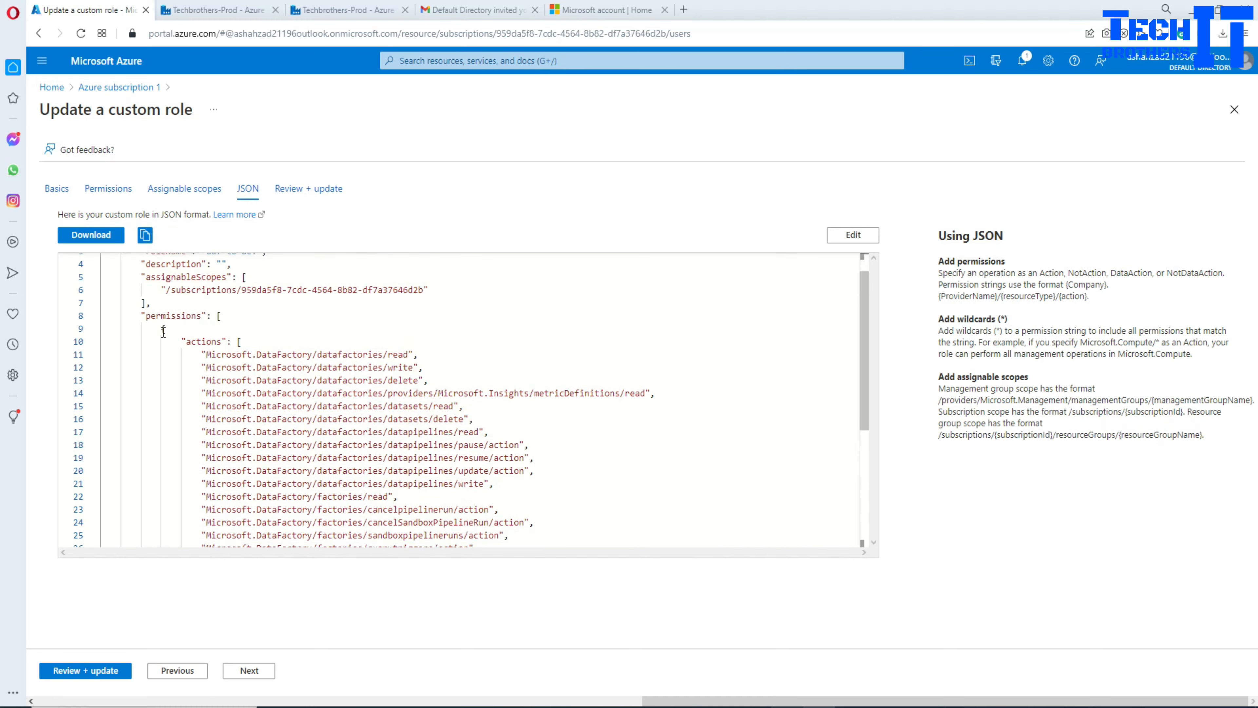
{"action": "left_click_drag", "start_coordinate": [163, 331], "coordinate": [456, 463]}
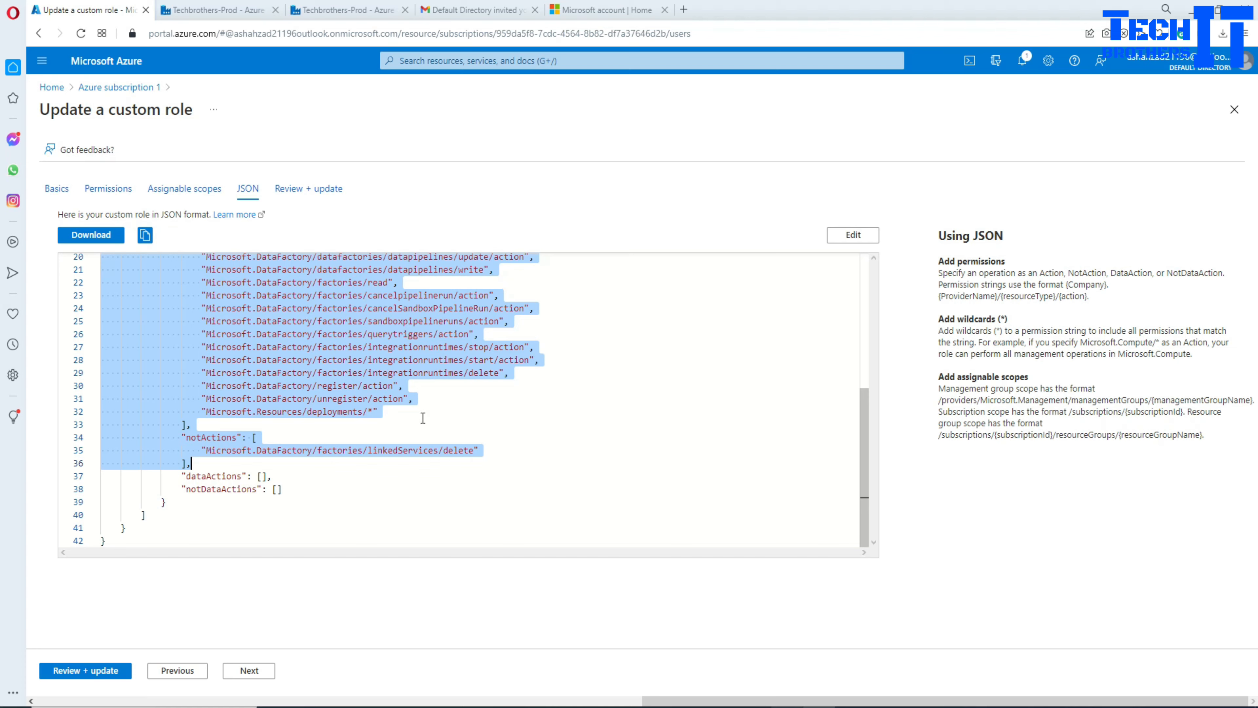
{"action": "left_click", "coordinate": [515, 430]}
{"action": "left_click_drag", "start_coordinate": [203, 462], "coordinate": [173, 373]}
{"action": "left_click", "coordinate": [438, 372]}
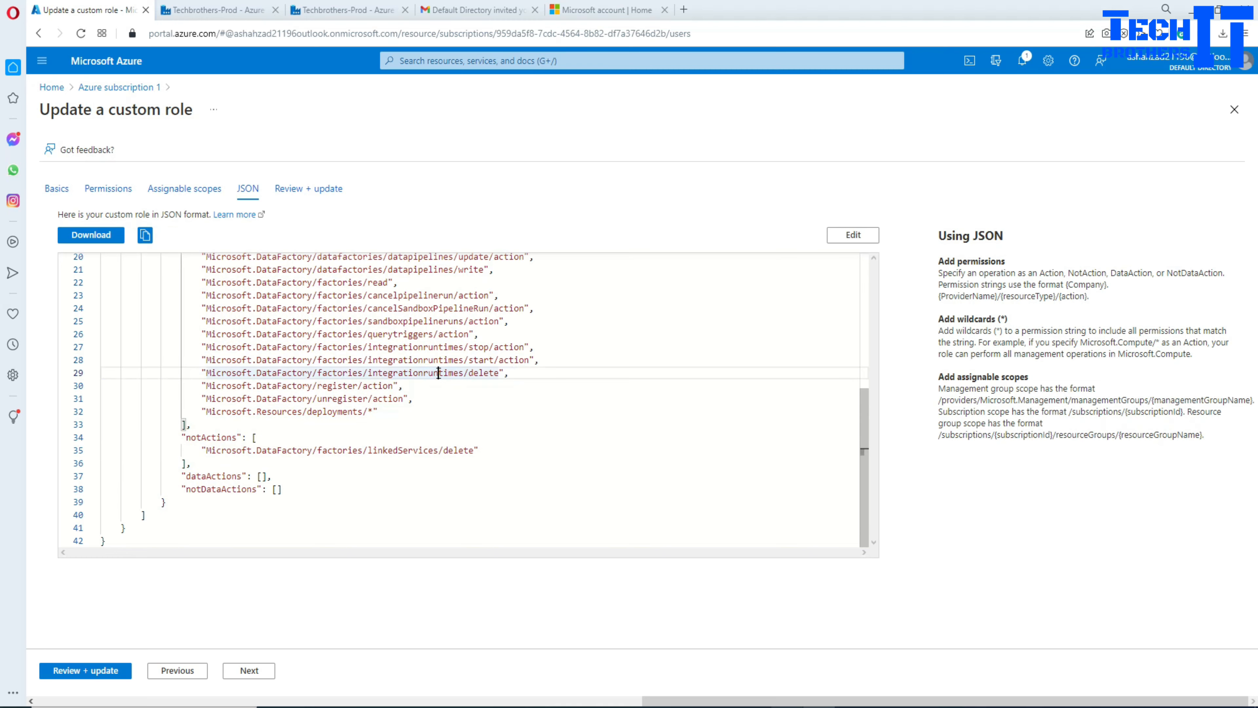
{"action": "scroll", "coordinate": [425, 376], "scroll_direction": "up", "scroll_amount": 2}
{"action": "scroll", "coordinate": [365, 385], "scroll_direction": "up", "scroll_amount": 2}
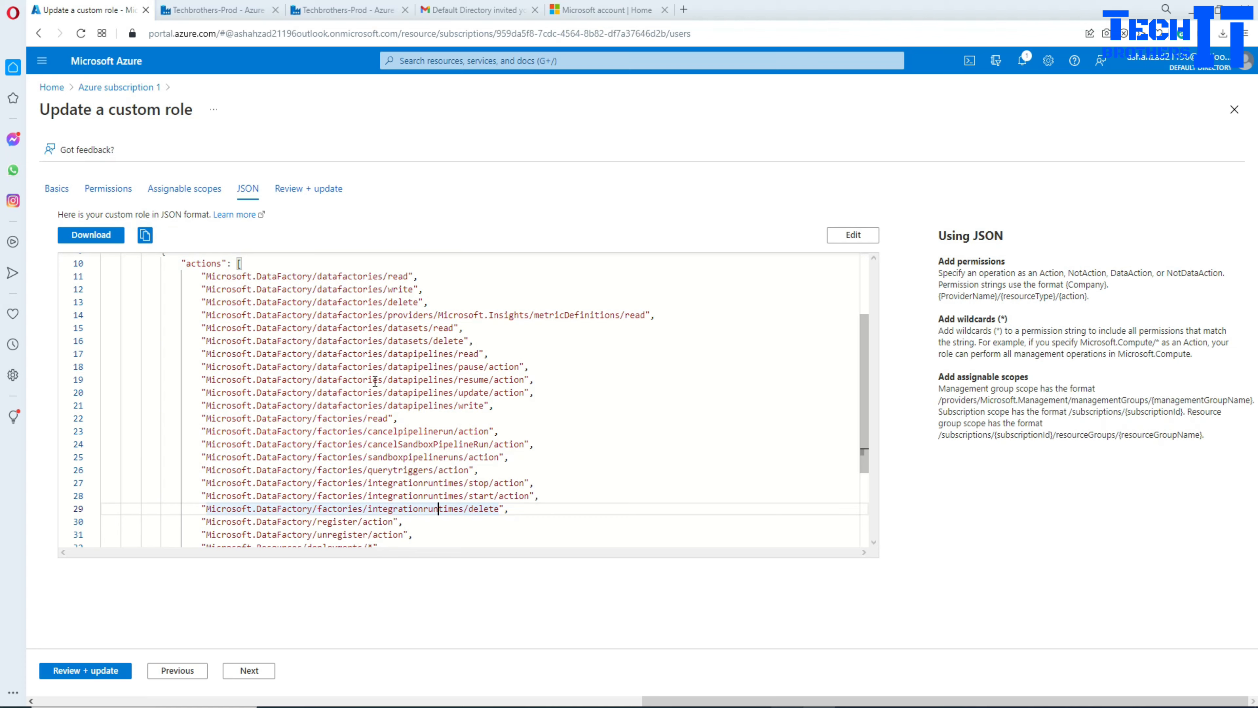
Step: Highlight the datafactories, datapipelines, dataset and pipeline permission lines in the actions list
{"action": "left_click", "coordinate": [434, 356]}
{"action": "double_click", "coordinate": [323, 353]}
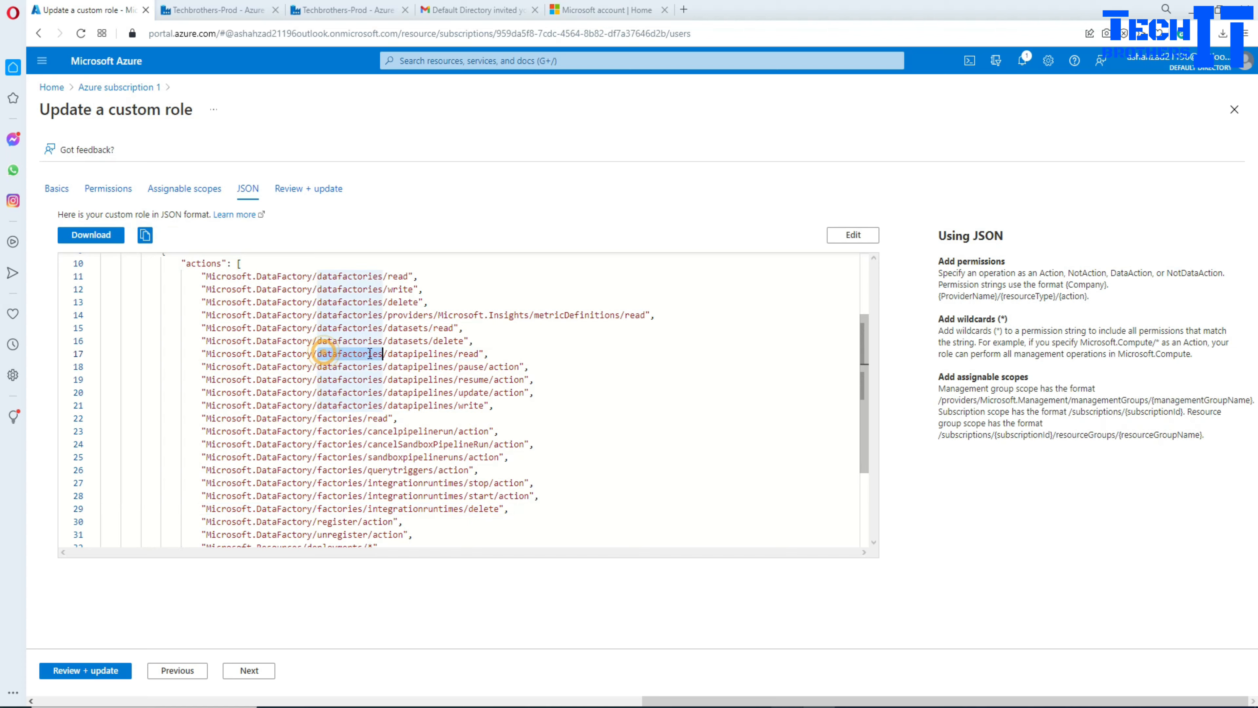
{"action": "double_click", "coordinate": [402, 353]}
{"action": "left_click", "coordinate": [471, 356]}
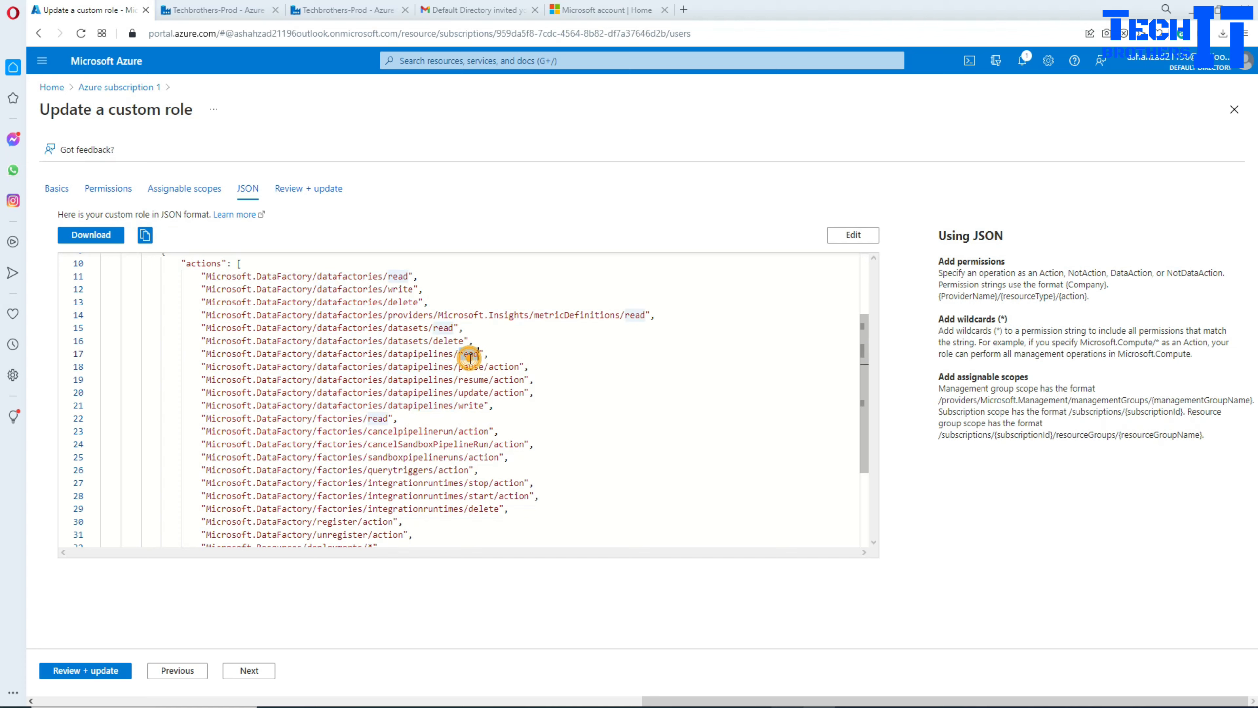
{"action": "left_click", "coordinate": [473, 367]}
{"action": "left_click", "coordinate": [475, 380]}
{"action": "left_click", "coordinate": [478, 392]}
{"action": "left_click_drag", "start_coordinate": [477, 393], "coordinate": [177, 328]}
{"action": "left_click", "coordinate": [479, 417]}
{"action": "left_click", "coordinate": [493, 408]}
Step: Highlight the whole permissions block to its end, then move to Review + update
{"action": "scroll", "coordinate": [301, 370], "scroll_direction": "up", "scroll_amount": 3}
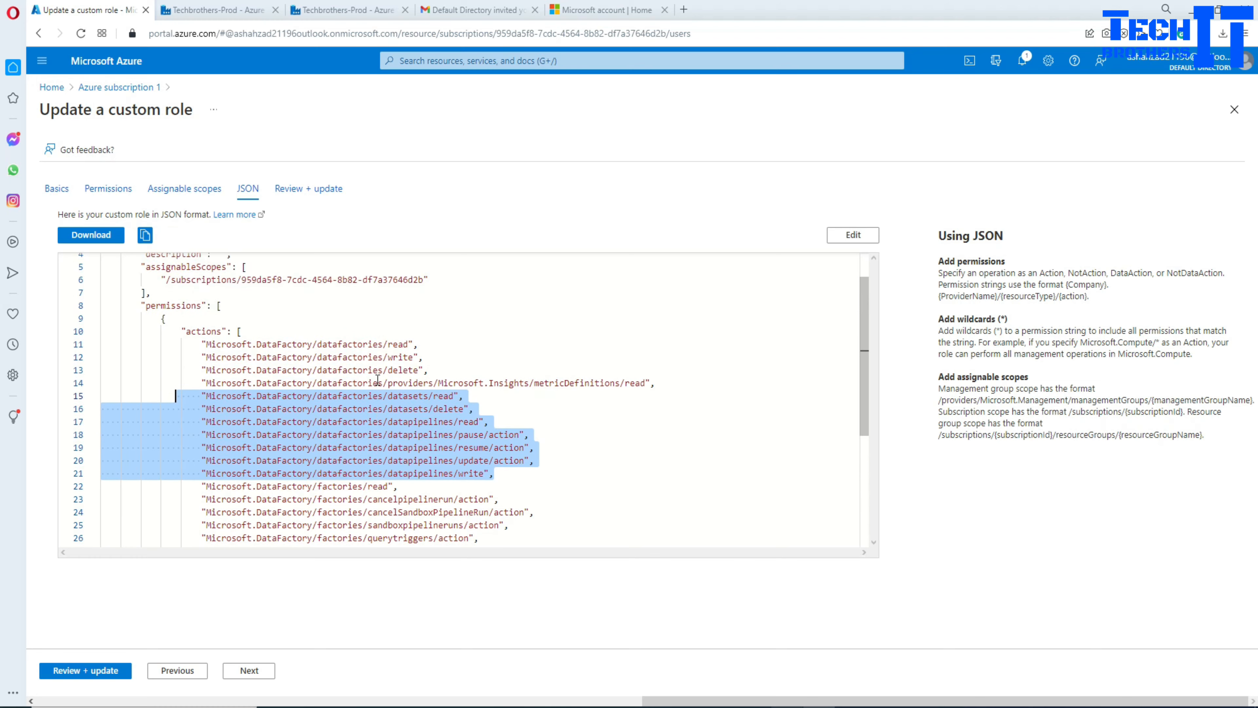
{"action": "scroll", "coordinate": [265, 370], "scroll_direction": "down", "scroll_amount": 3}
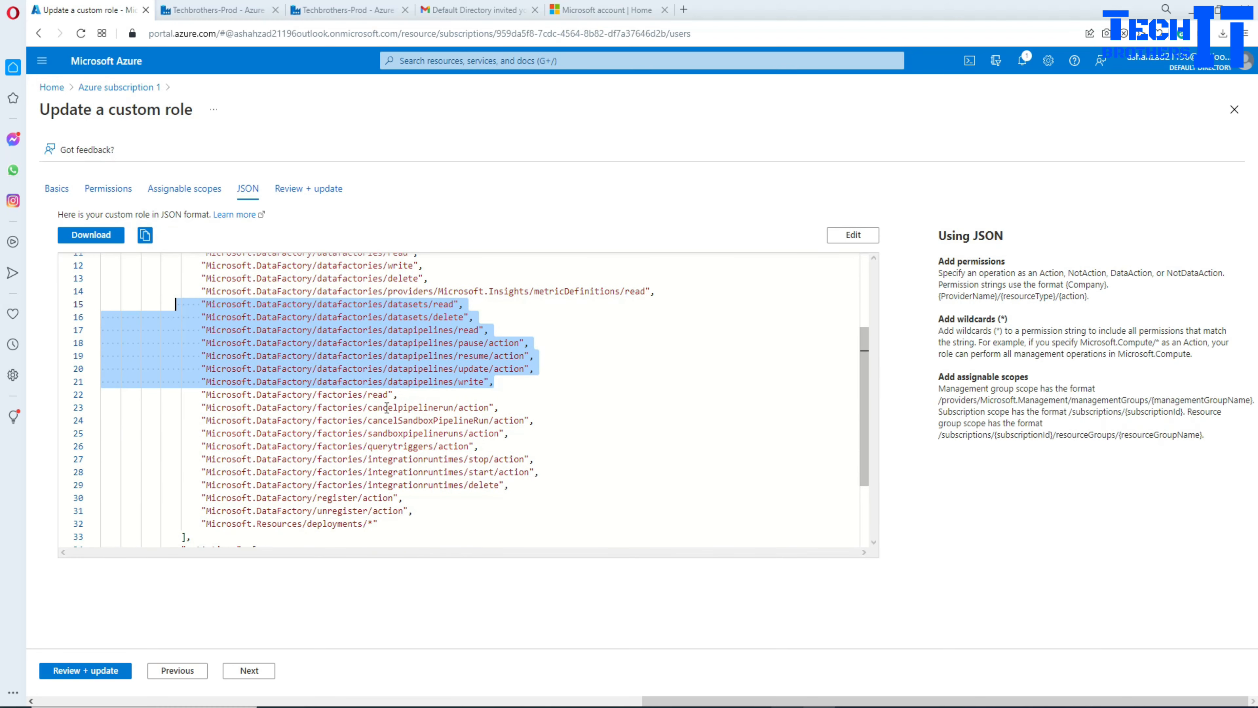
{"action": "scroll", "coordinate": [349, 501], "scroll_direction": "down", "scroll_amount": 3}
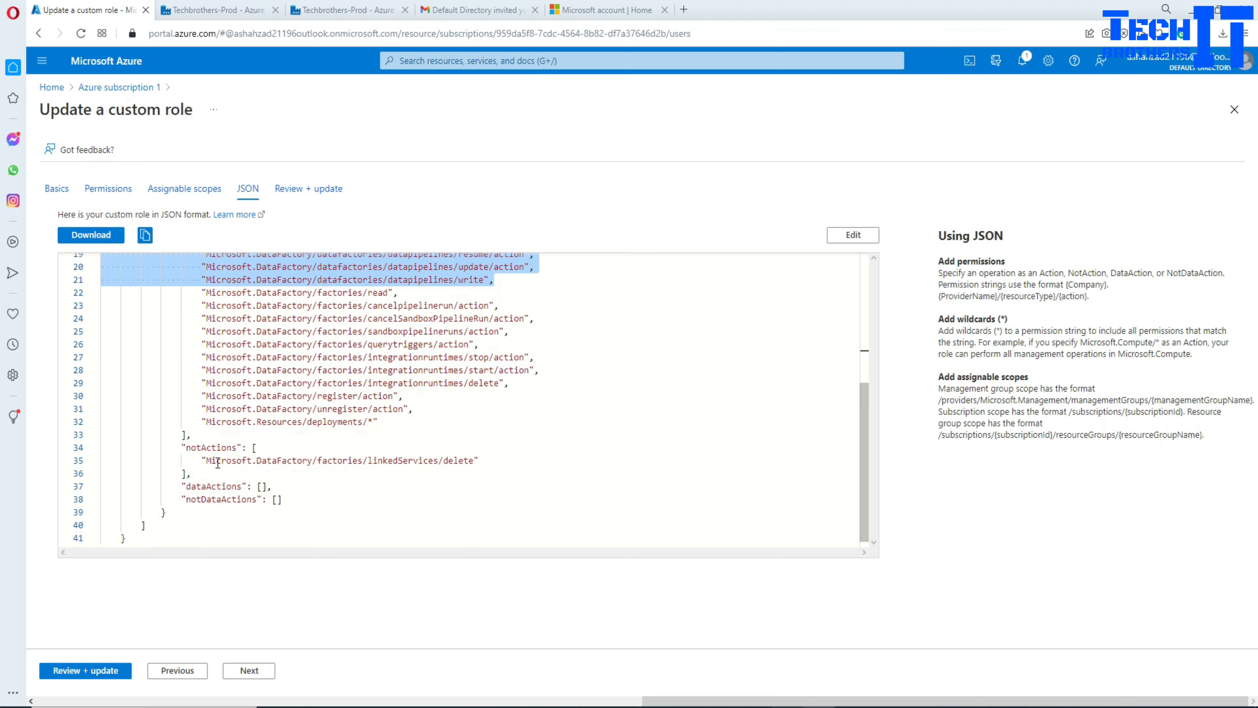
{"action": "scroll", "coordinate": [395, 442], "scroll_direction": "up", "scroll_amount": 6}
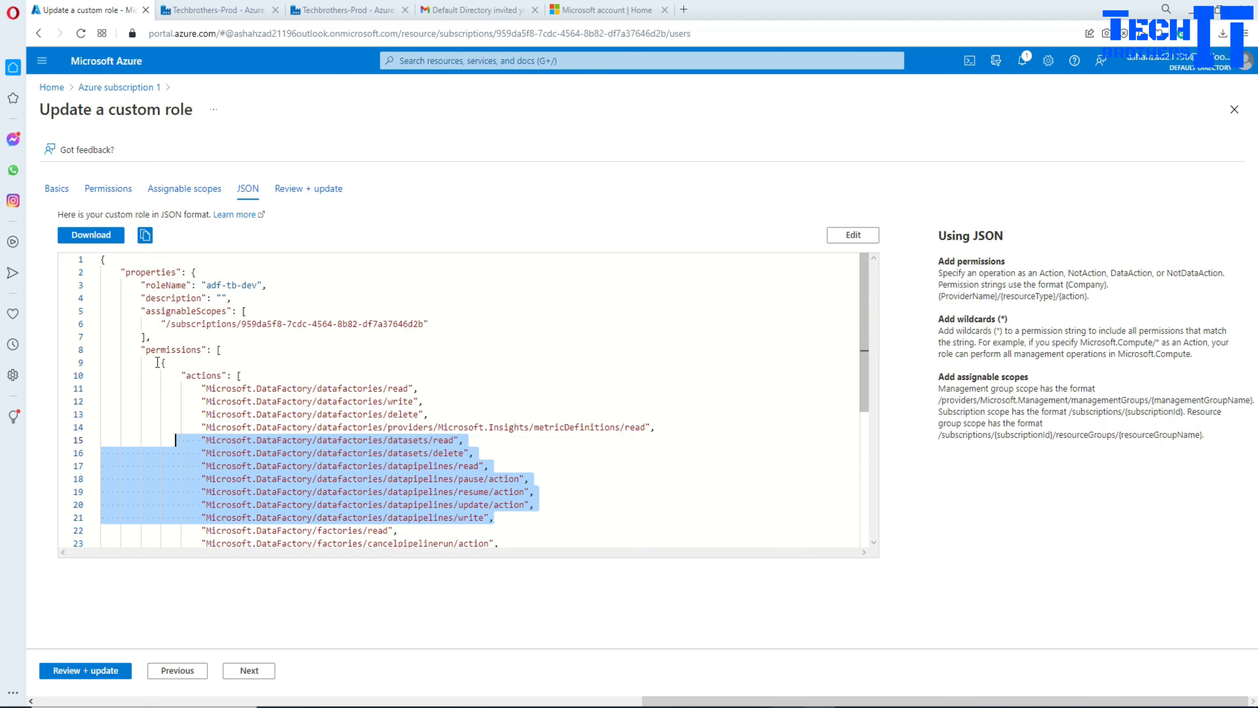
{"action": "left_click_drag", "start_coordinate": [158, 362], "coordinate": [310, 575]}
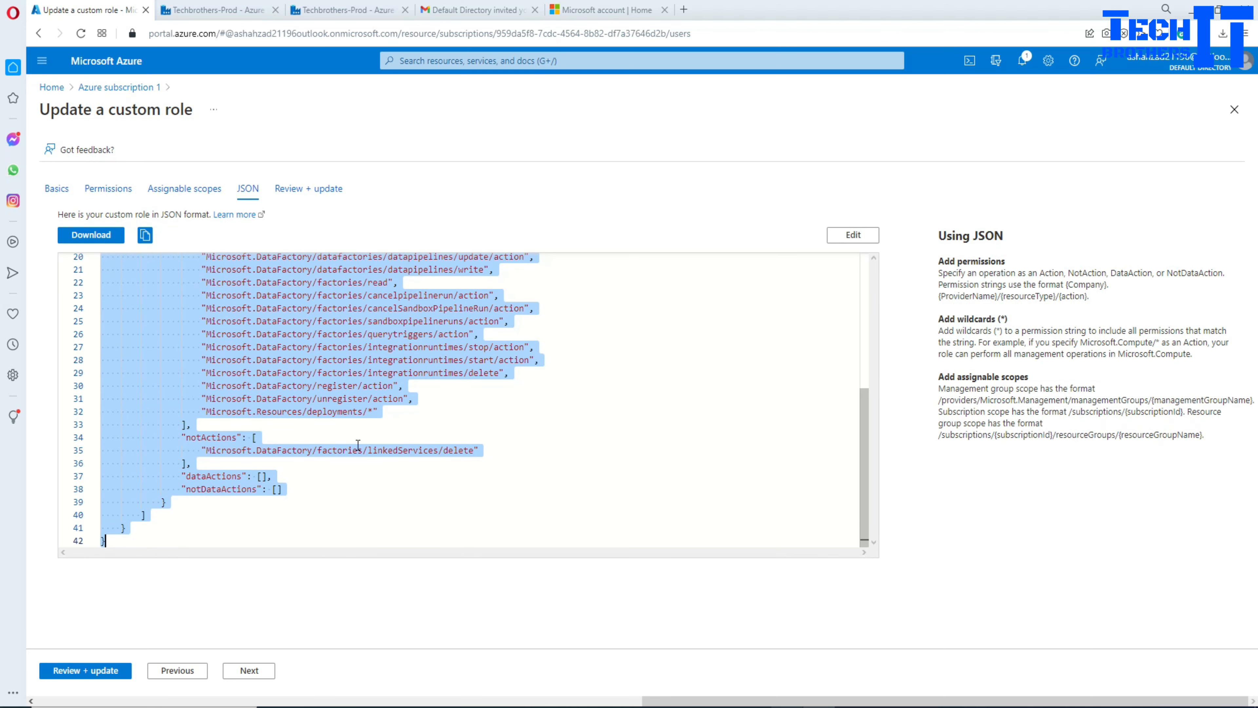
{"action": "left_click", "coordinate": [391, 425]}
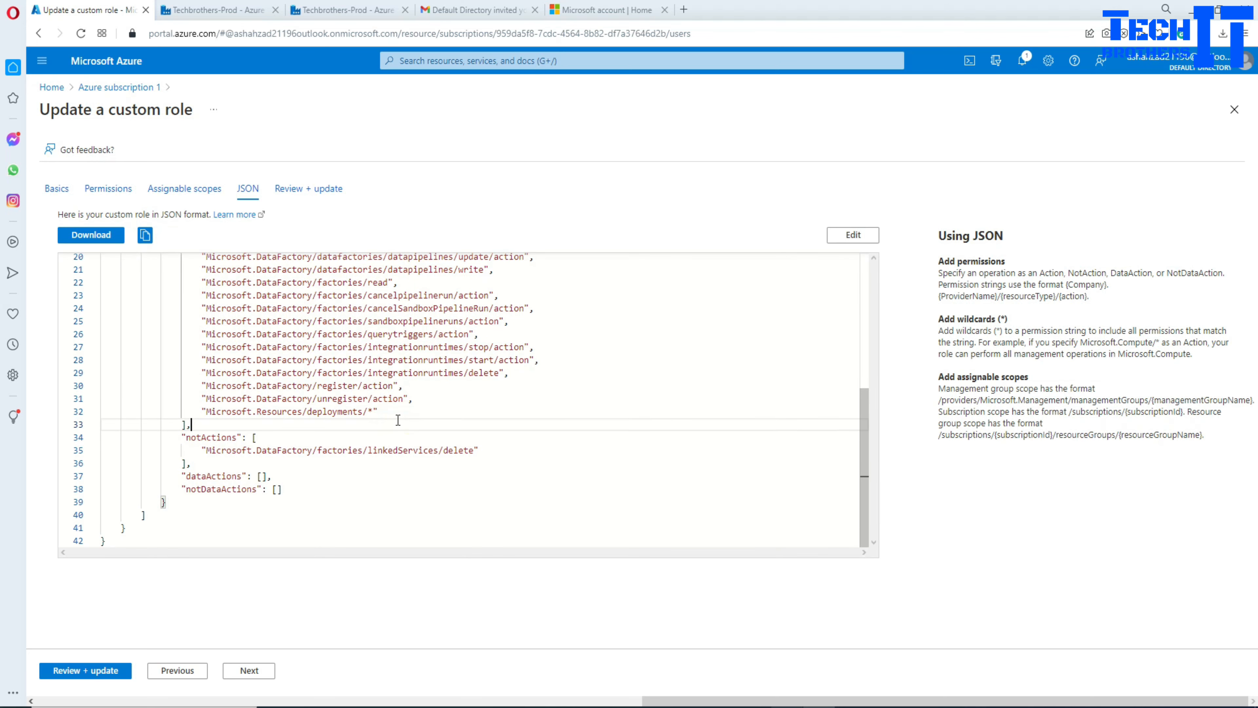
{"action": "left_click", "coordinate": [110, 670]}
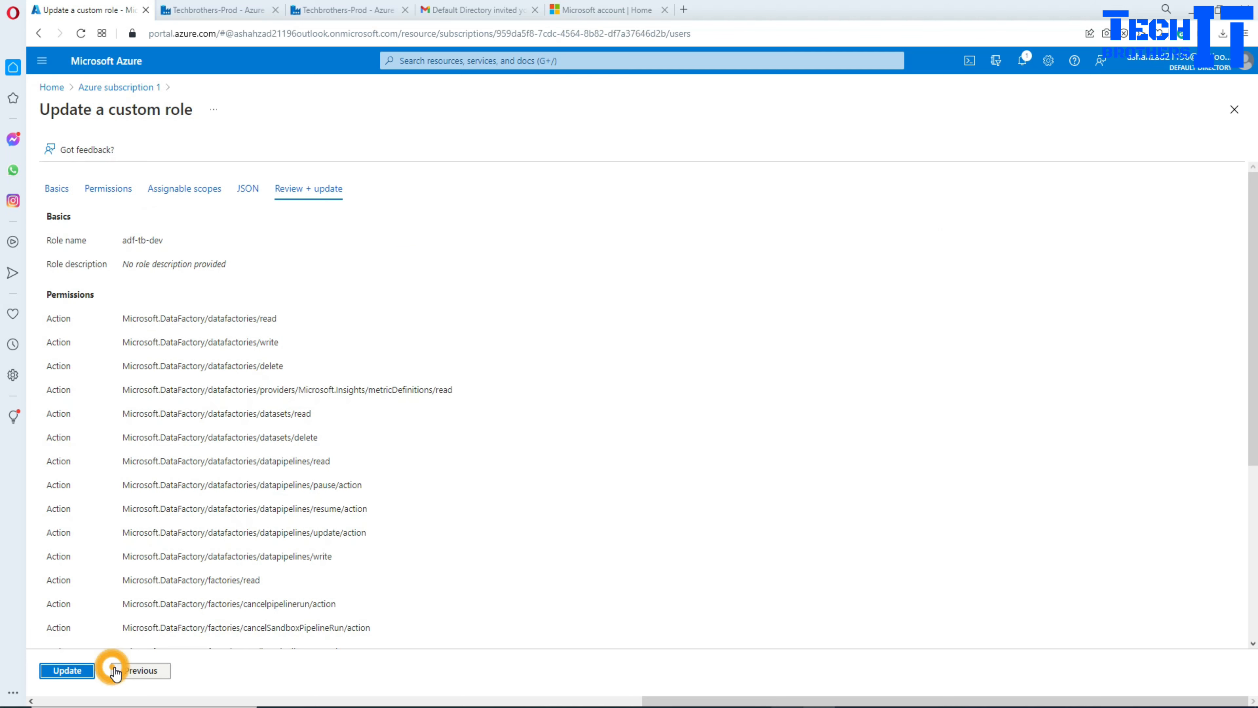
Step: Save the adf-tb-dev update and dismiss the success message
{"action": "left_click", "coordinate": [72, 670]}
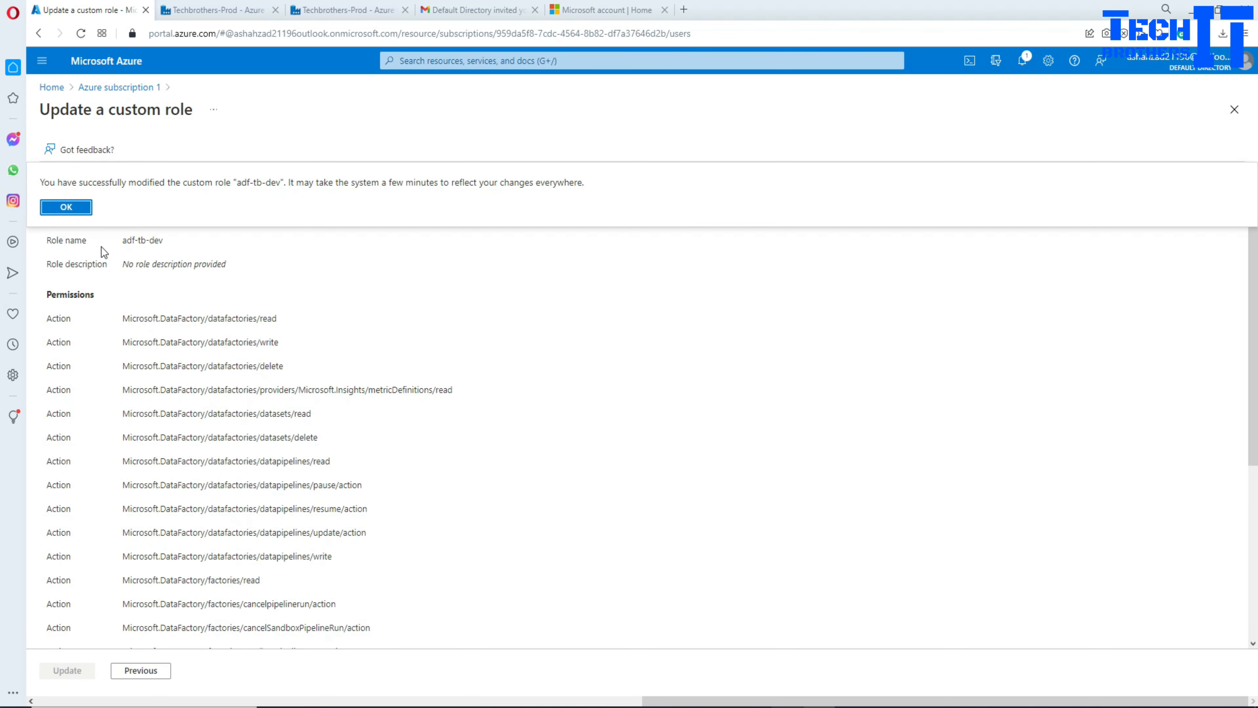
{"action": "left_click", "coordinate": [67, 208]}
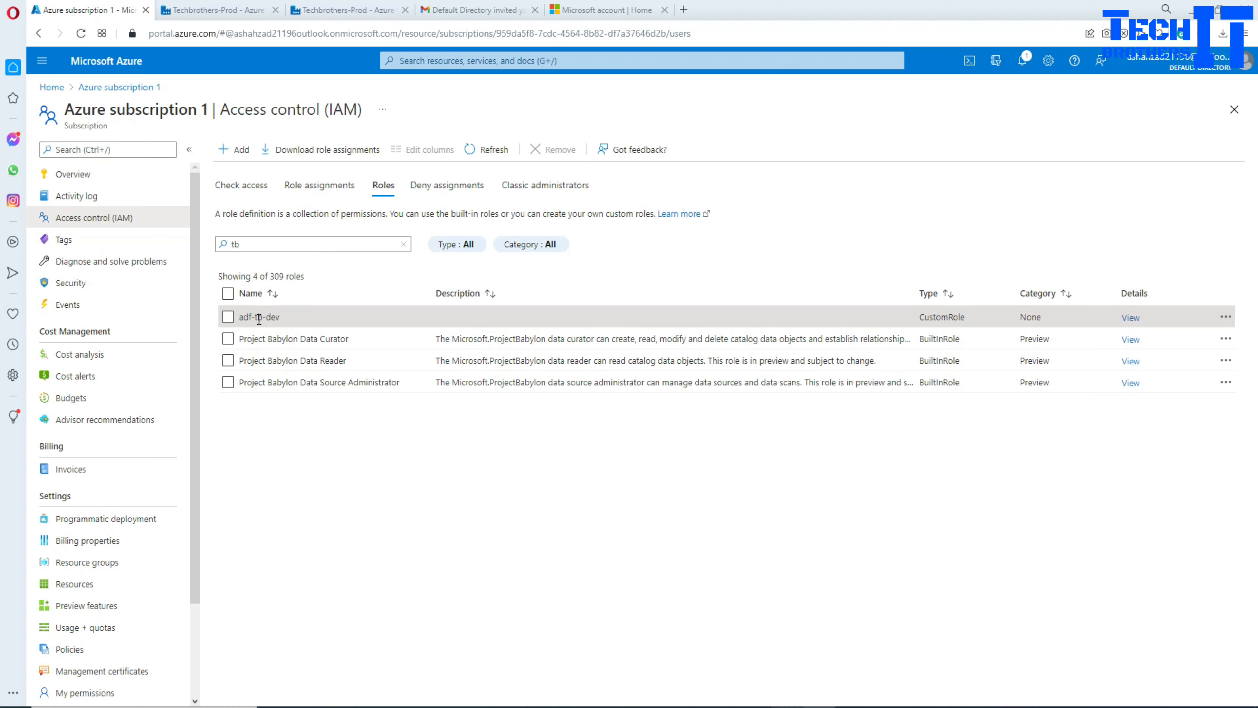
Step: Open adf.azure.com in a new browser tab
{"action": "left_click", "coordinate": [684, 11]}
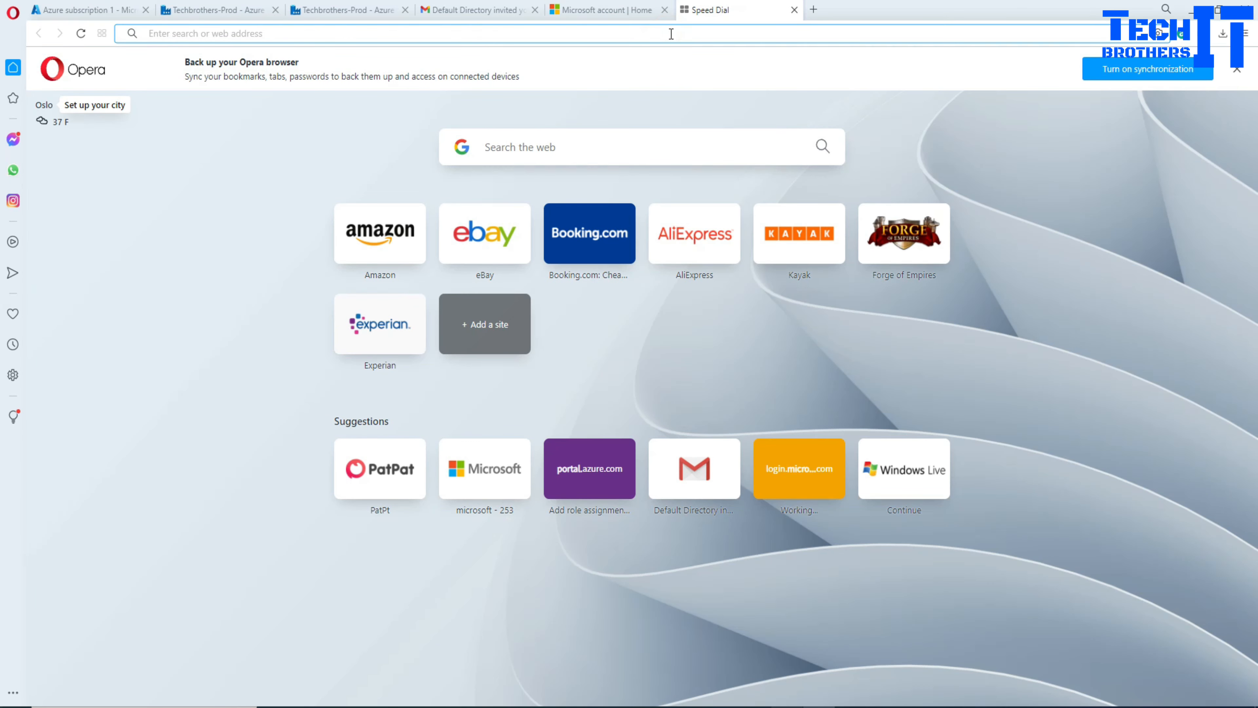
{"action": "type", "text": "azu"}
{"action": "key", "text": "BackSpace"}
{"action": "key", "text": "BackSpace"}
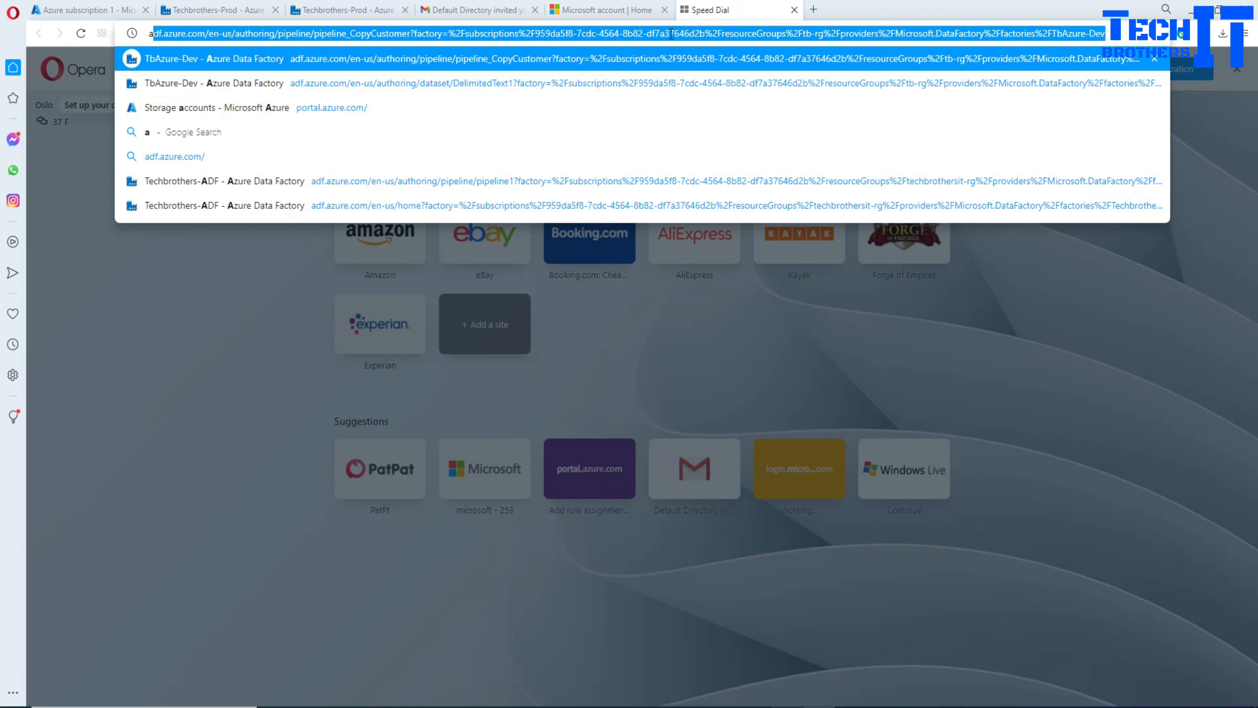
{"action": "type", "text": "df.z"}
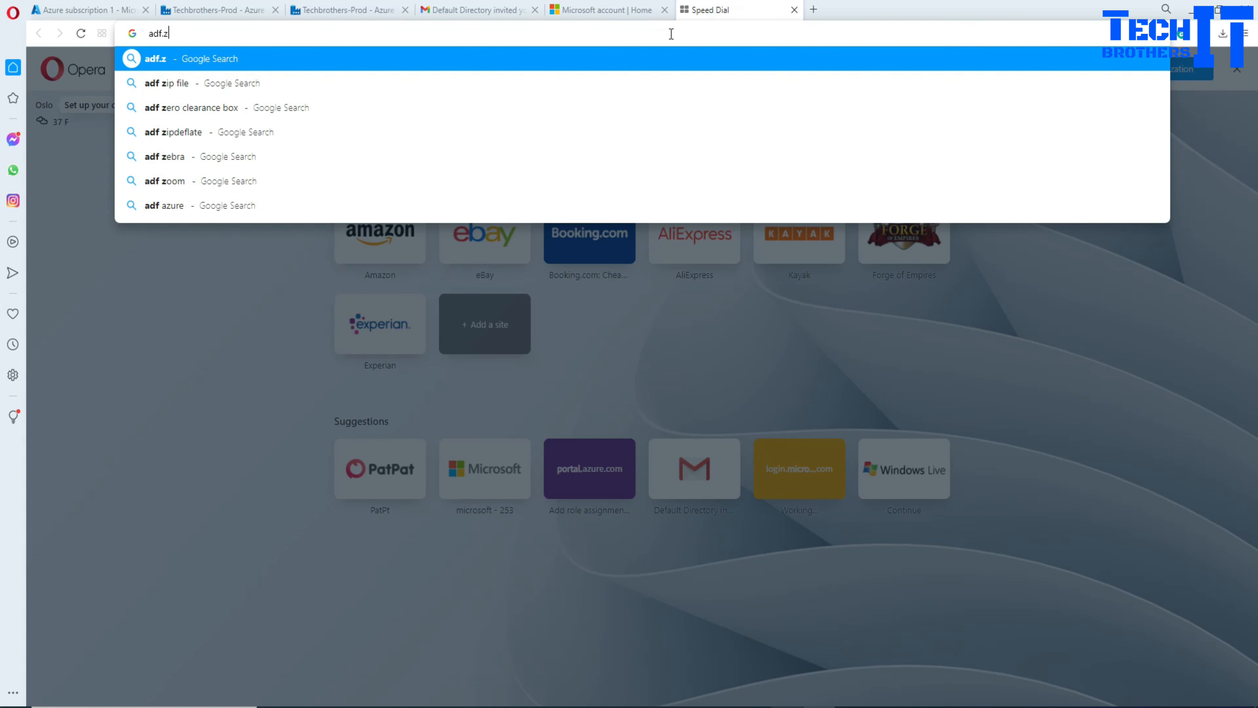
{"action": "key", "text": "BackSpace"}
{"action": "type", "text": "azure.com"}
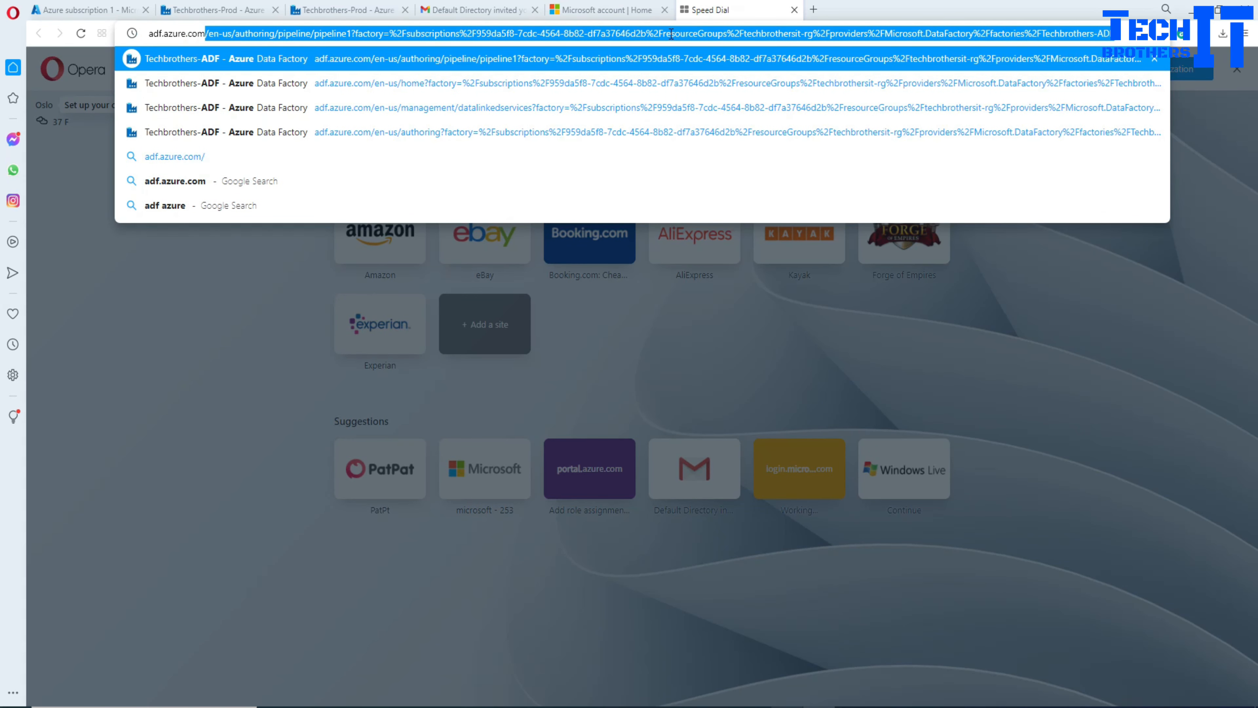
{"action": "key", "text": "Delete"}
{"action": "key", "text": "Return"}
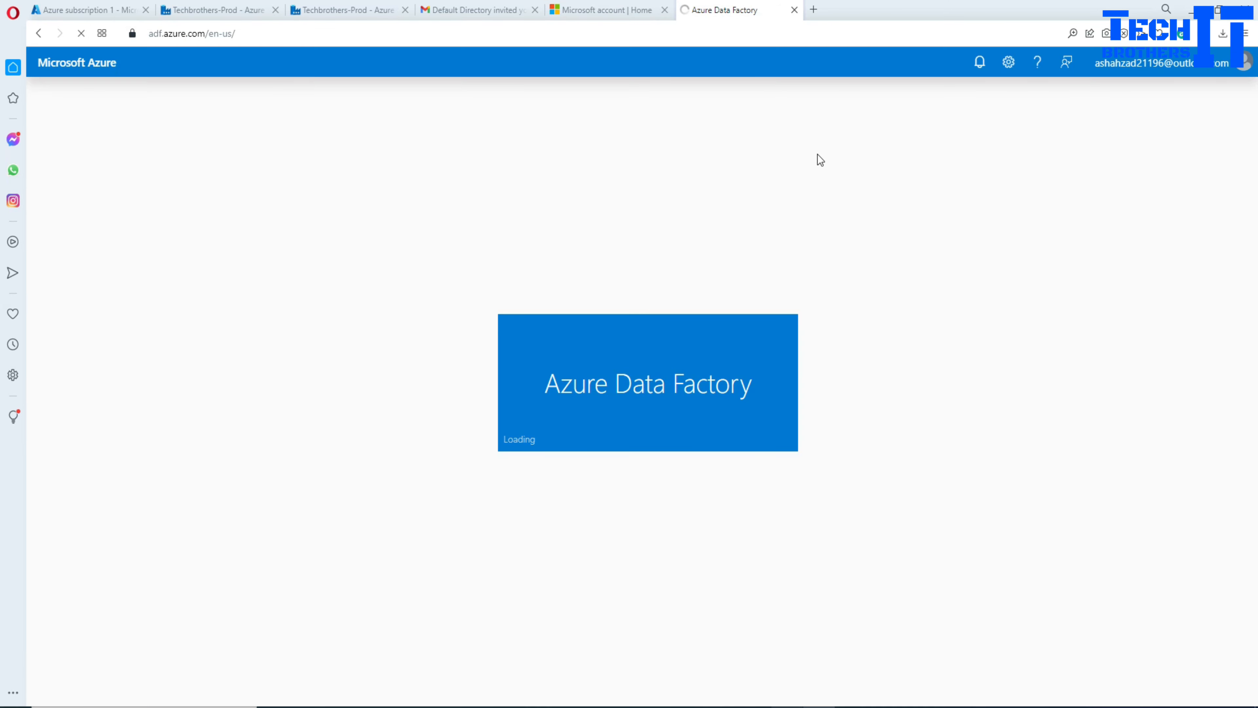
Step: Sign out of the account in Data Factory and close the sign-out tab
{"action": "left_click", "coordinate": [1196, 67]}
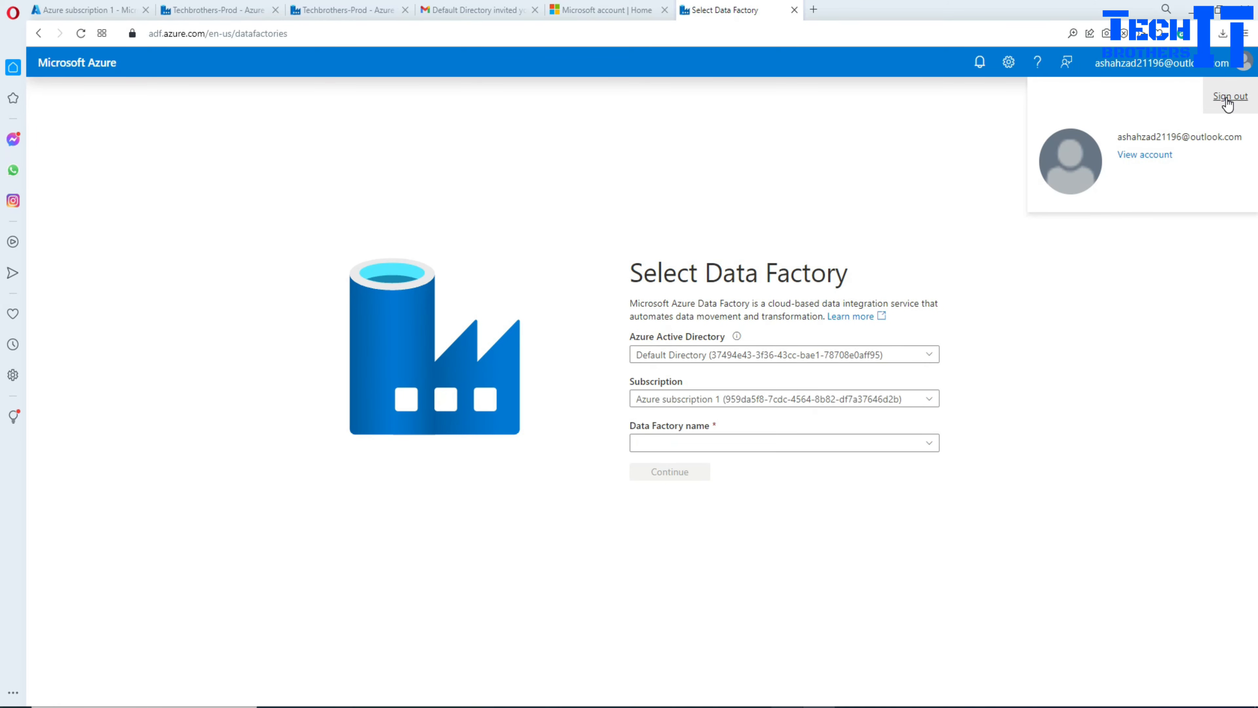
{"action": "left_click", "coordinate": [1228, 97]}
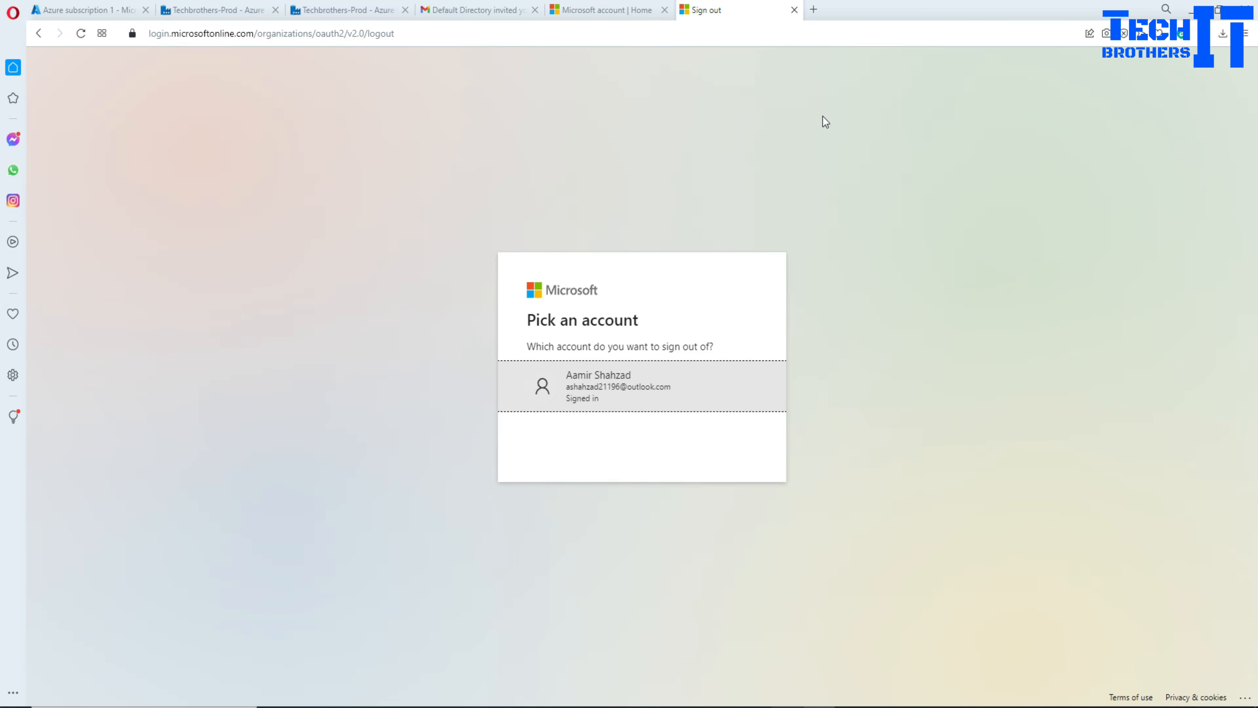
{"action": "left_click", "coordinate": [971, 244]}
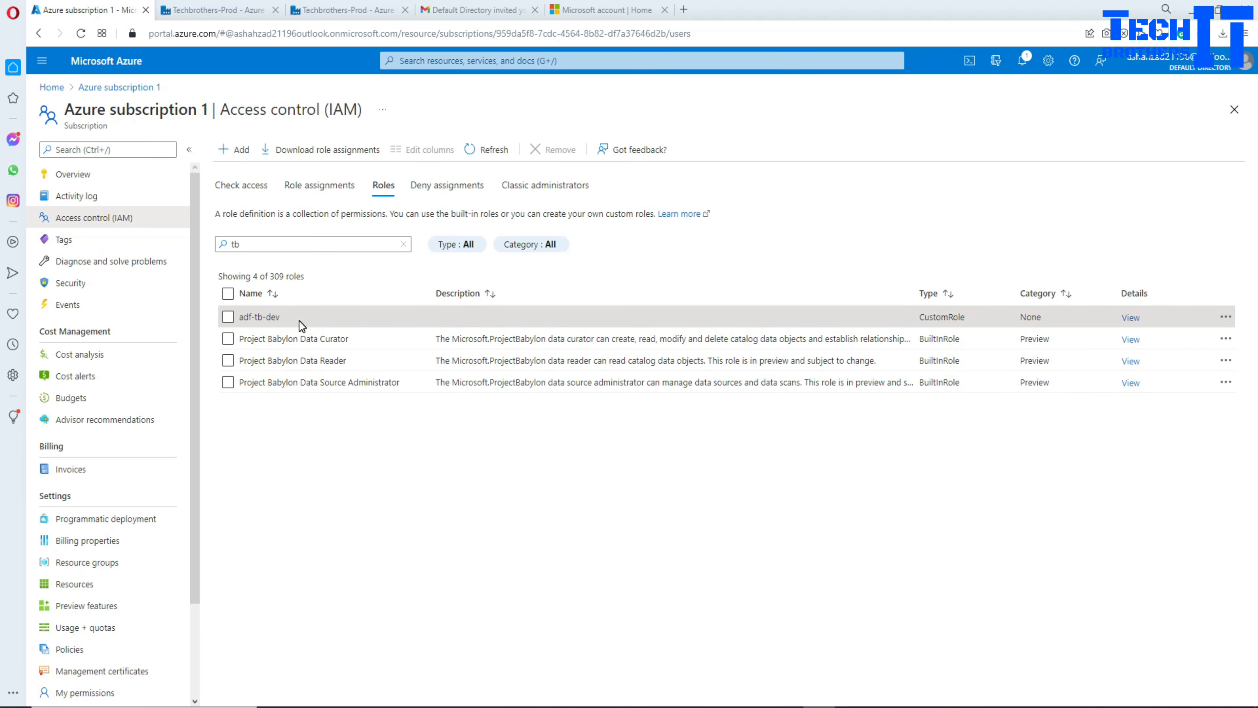
Step: Open adf.azure.com again in a new browser tab
{"action": "left_click", "coordinate": [684, 10]}
{"action": "type", "text": "adf.zure"}
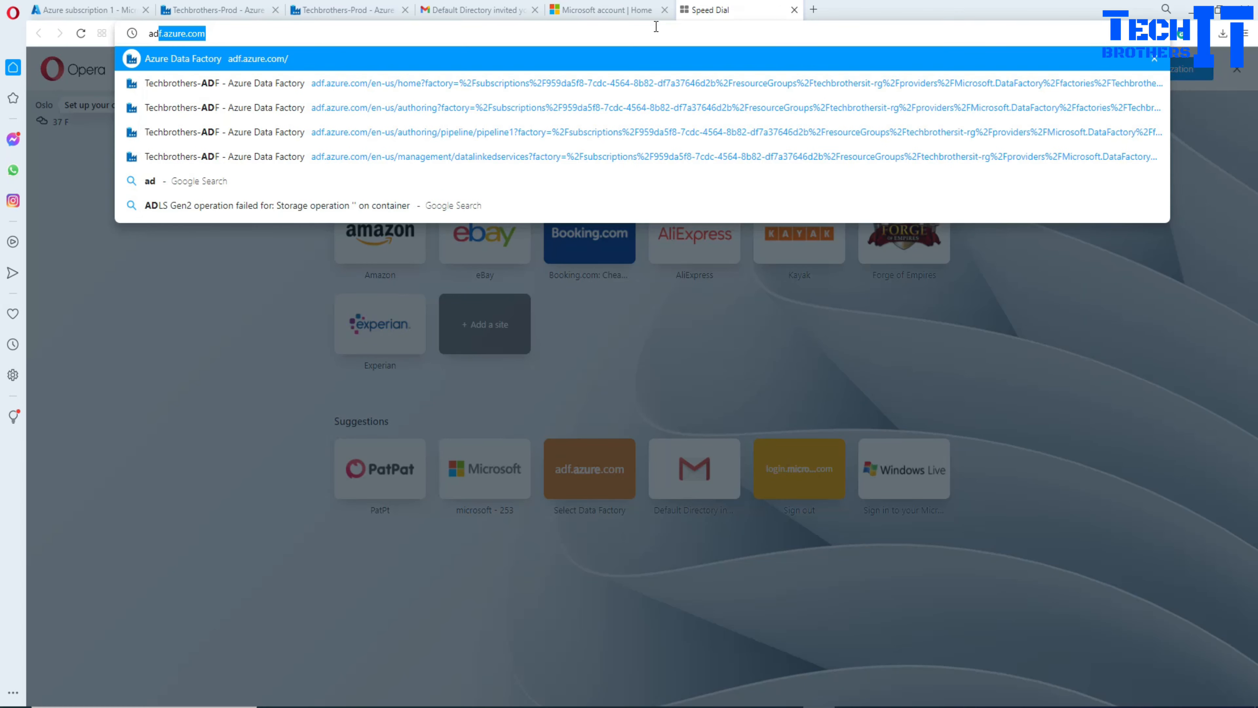
{"action": "key", "text": "BackSpace"}
{"action": "key", "text": "BackSpace"}
{"action": "key", "text": "BackSpace"}
{"action": "key", "text": "BackSpace"}
{"action": "type", "text": "azure.co"}
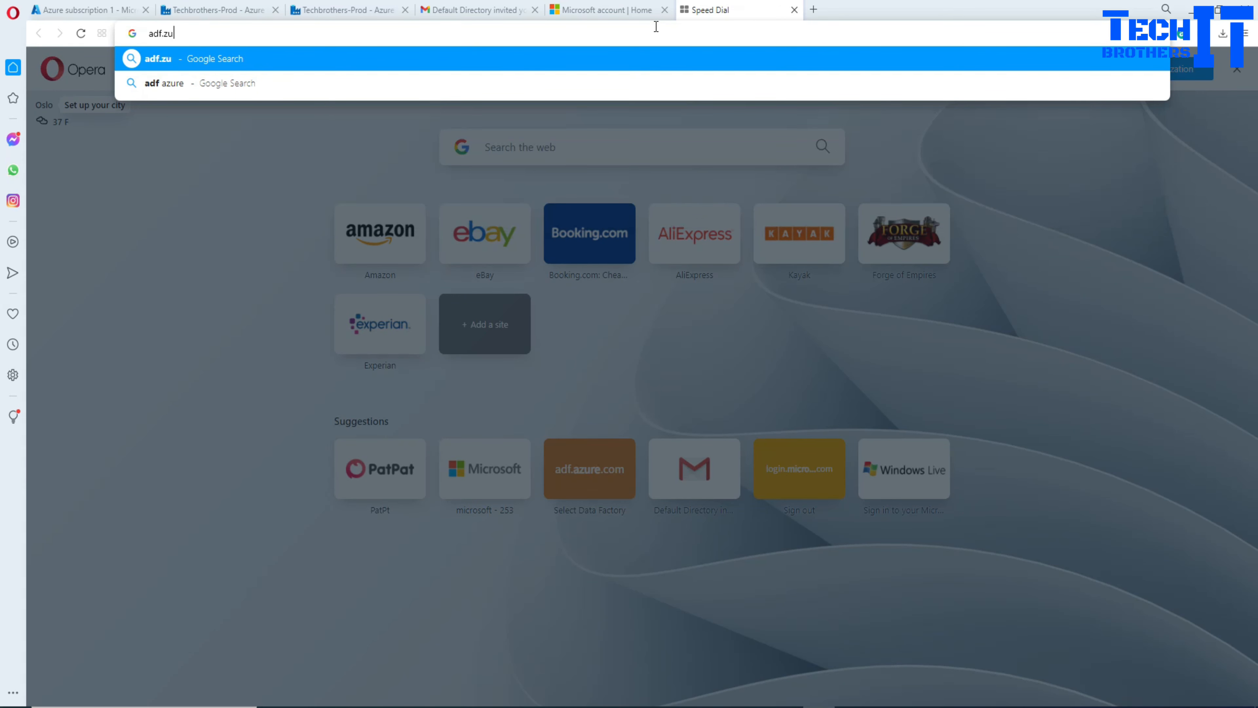
{"action": "key", "text": "Return"}
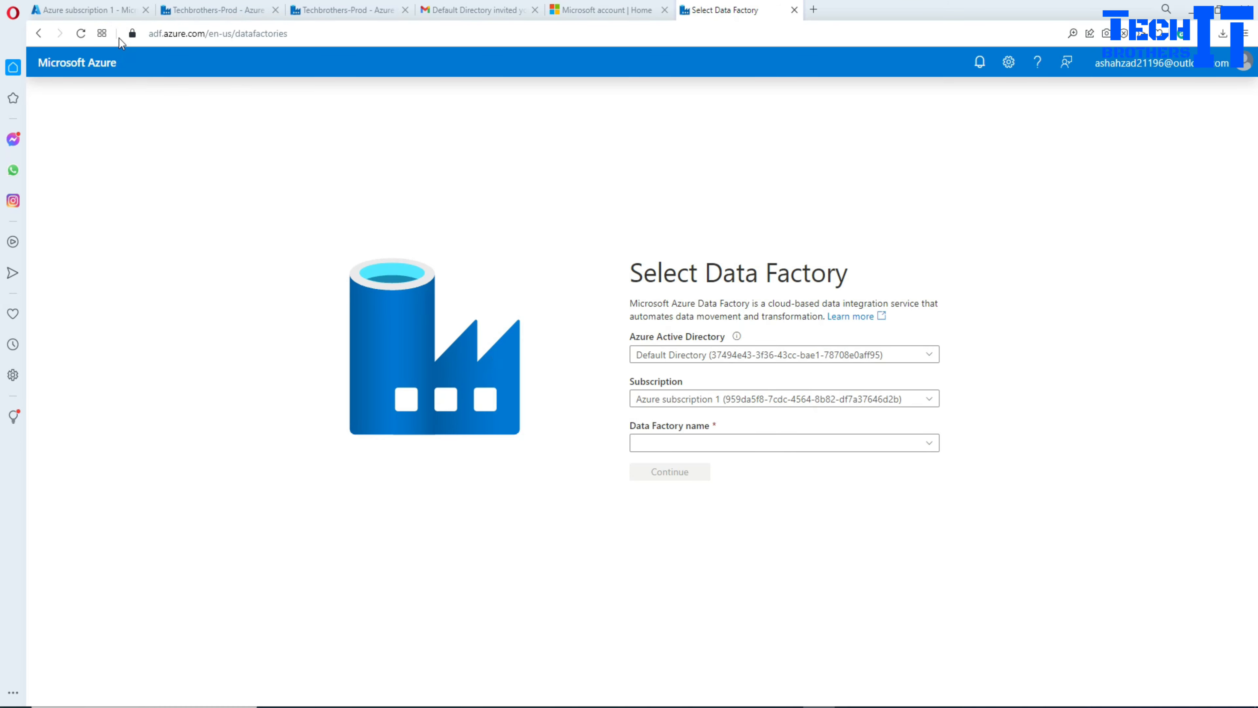
Step: Highlight the adf-tb-dev role name on the IAM Roles tab, then return to Select Data Factory
{"action": "left_click", "coordinate": [199, 10]}
{"action": "left_click", "coordinate": [110, 8]}
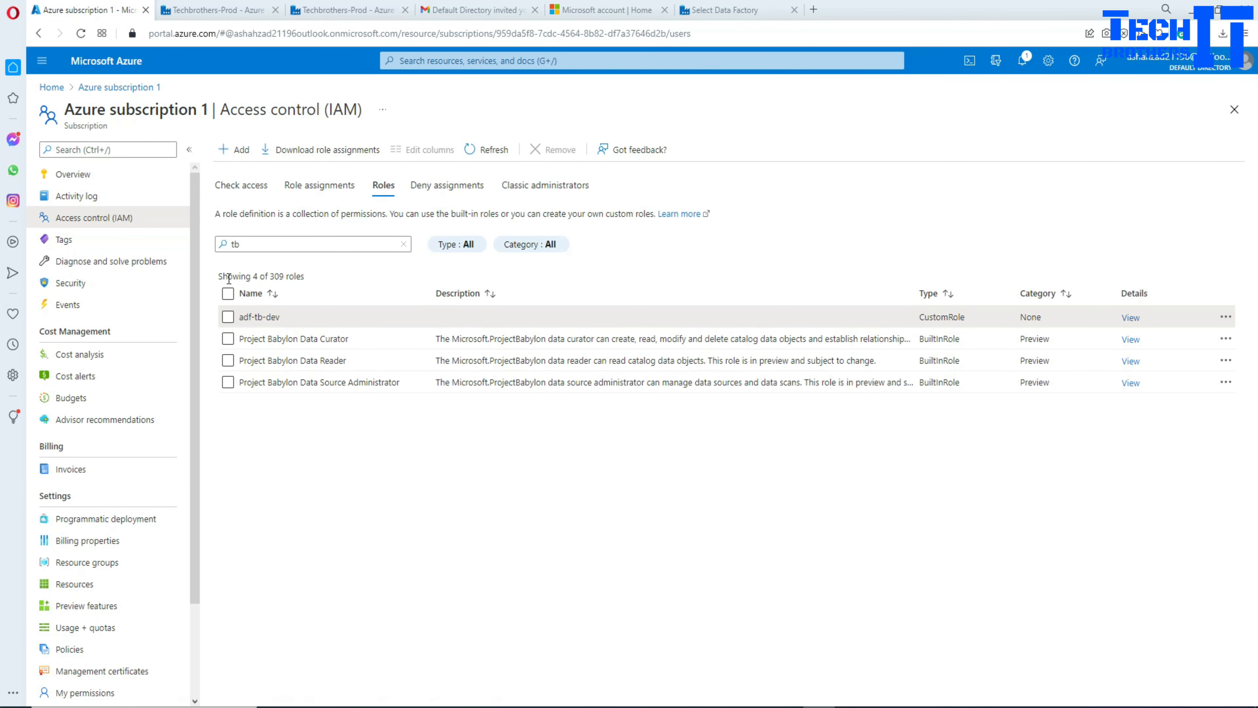
{"action": "left_click_drag", "start_coordinate": [281, 316], "coordinate": [239, 315]}
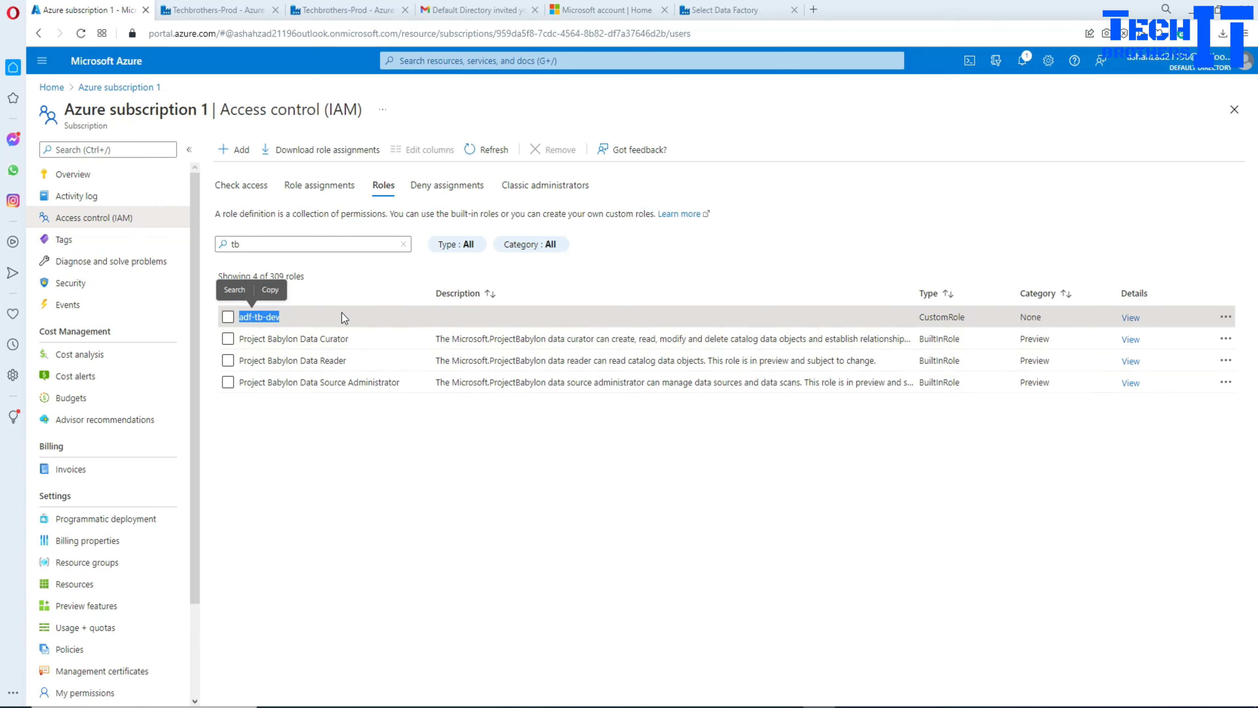
{"action": "left_click", "coordinate": [275, 320]}
{"action": "left_click_drag", "start_coordinate": [281, 316], "coordinate": [239, 313]}
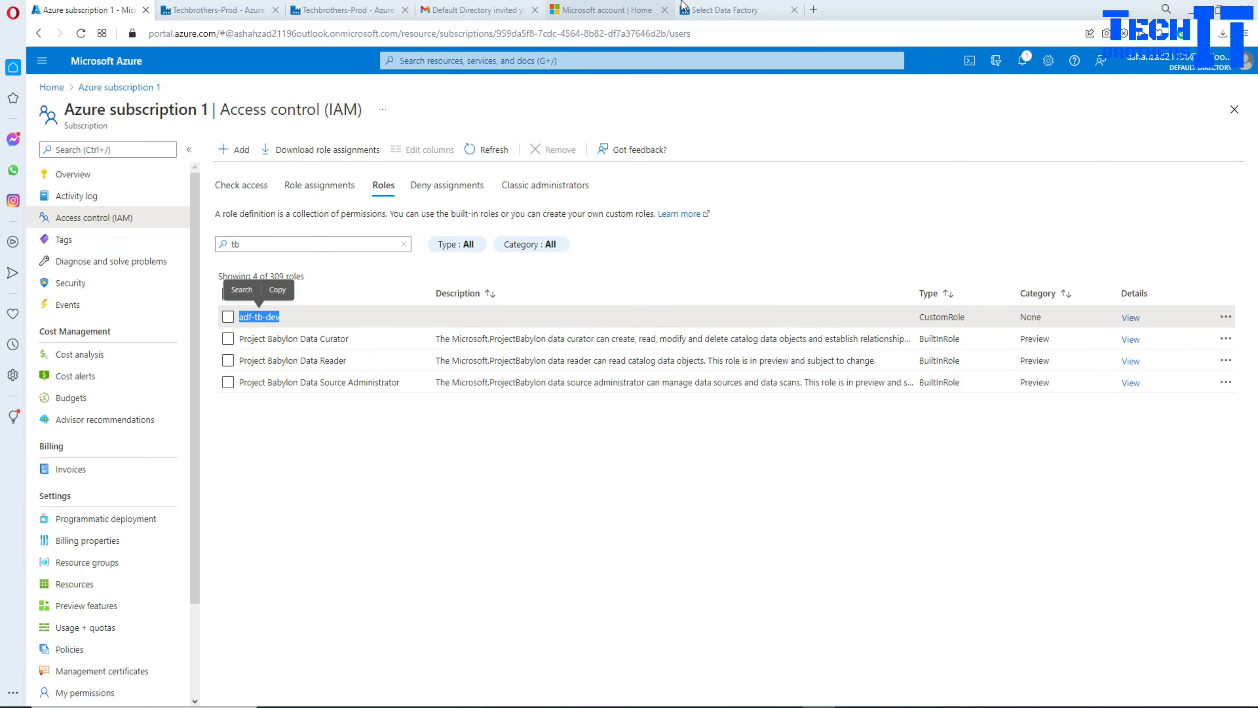
{"action": "left_click", "coordinate": [749, 11]}
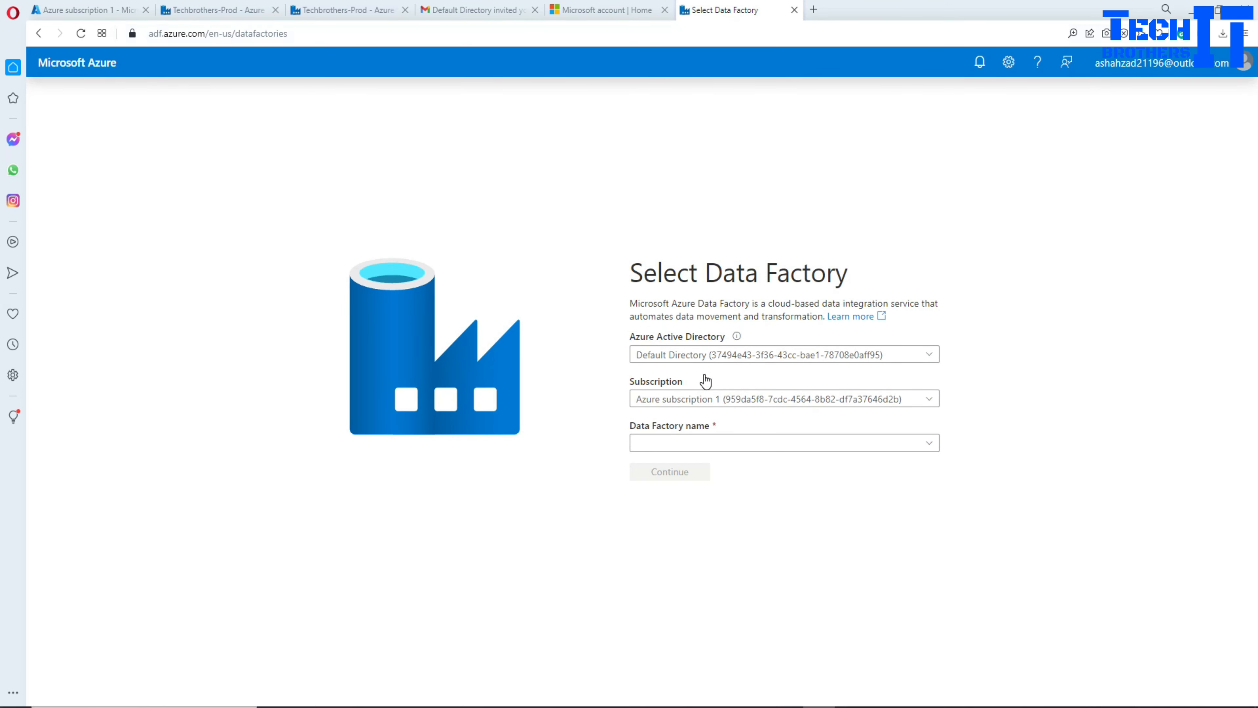
Step: Keep Default Directory and Azure subscription 1, choose Techbrothers-Prod, and continue
{"action": "left_click", "coordinate": [718, 355]}
{"action": "left_click", "coordinate": [718, 354]}
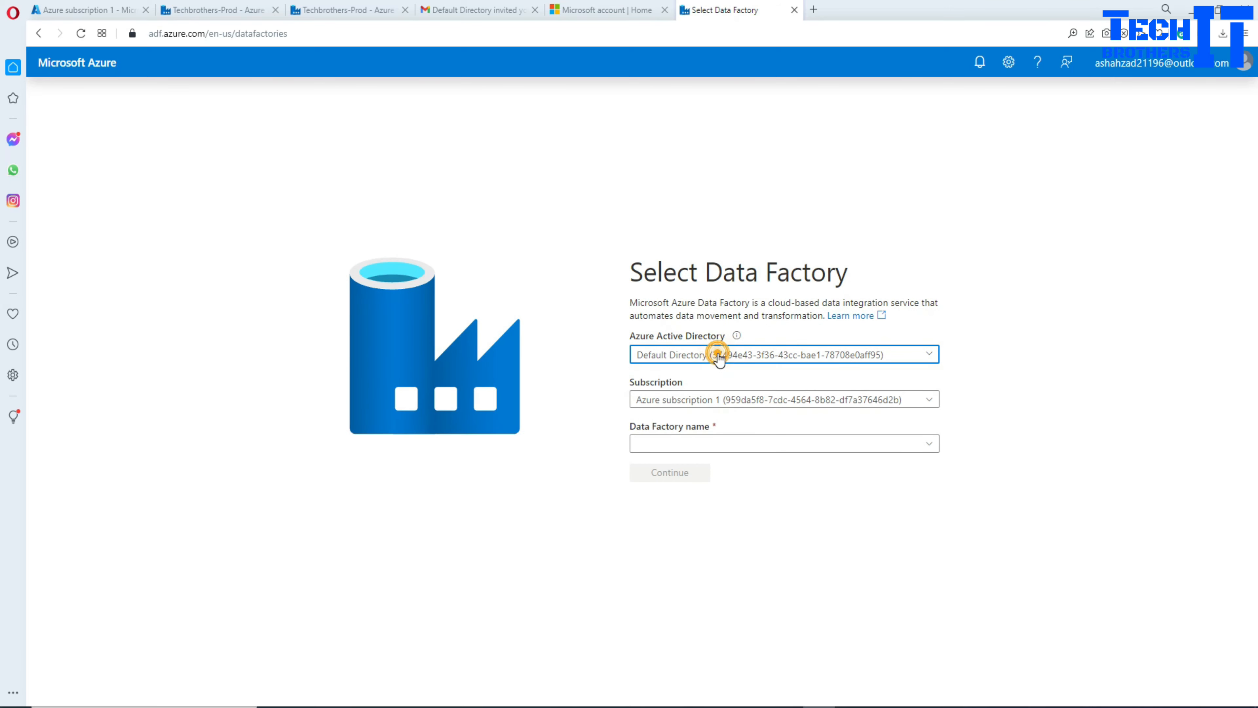
{"action": "left_click", "coordinate": [788, 408]}
{"action": "left_click", "coordinate": [788, 421]}
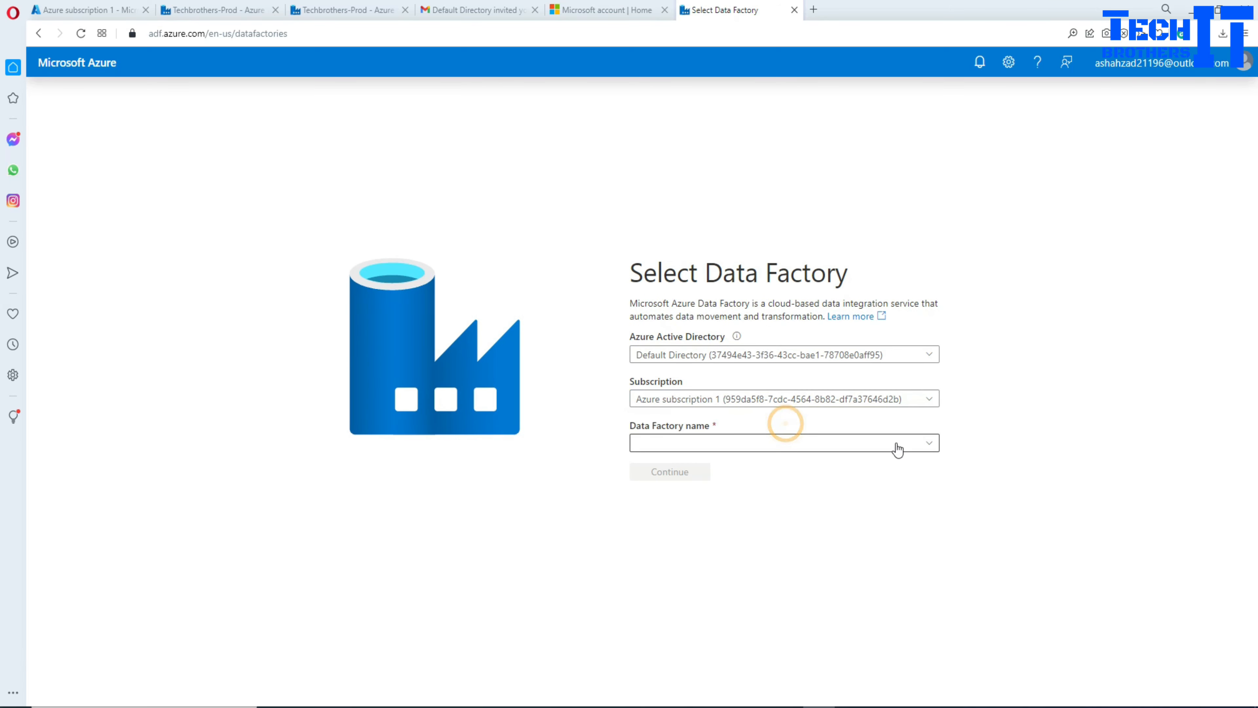
{"action": "left_click", "coordinate": [932, 448]}
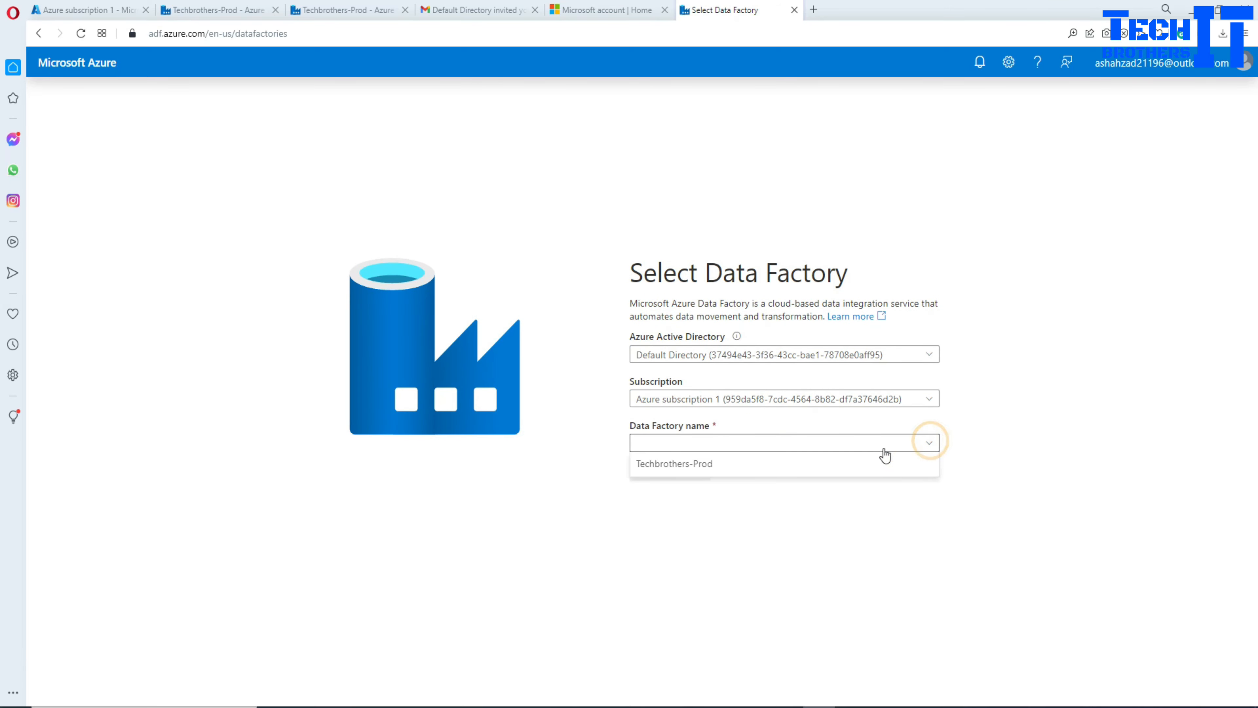
{"action": "left_click", "coordinate": [672, 466]}
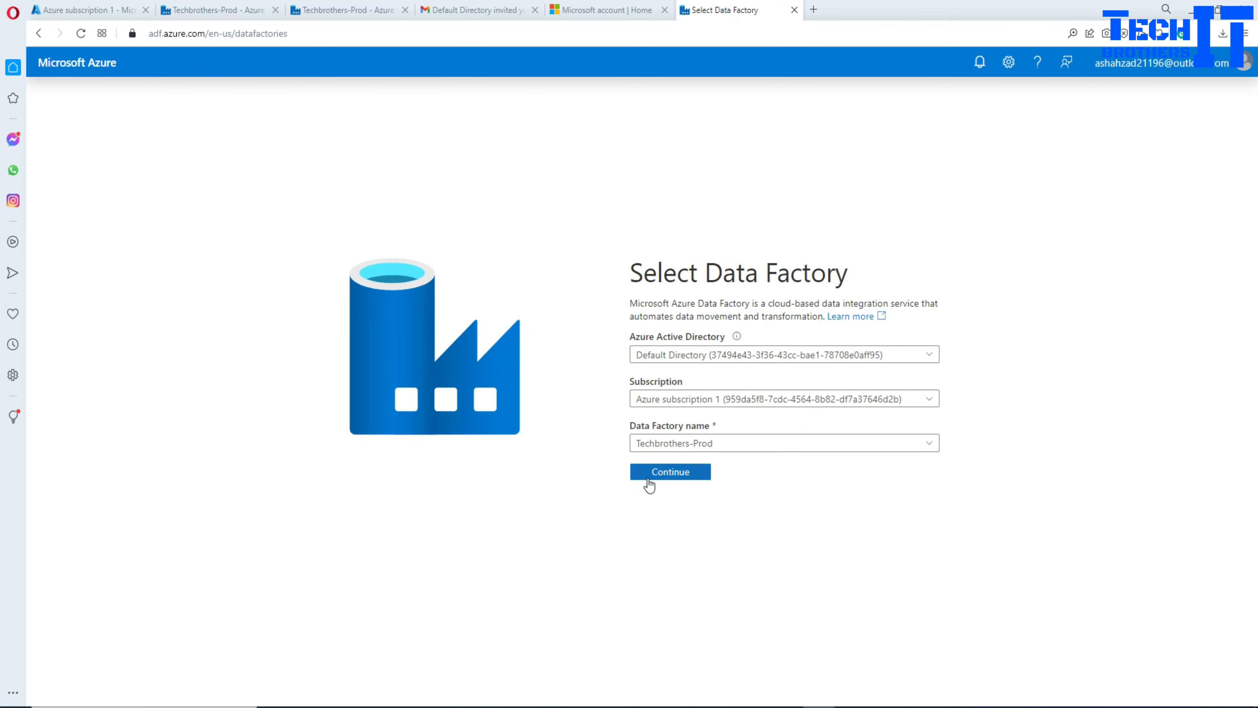
{"action": "left_click", "coordinate": [659, 479]}
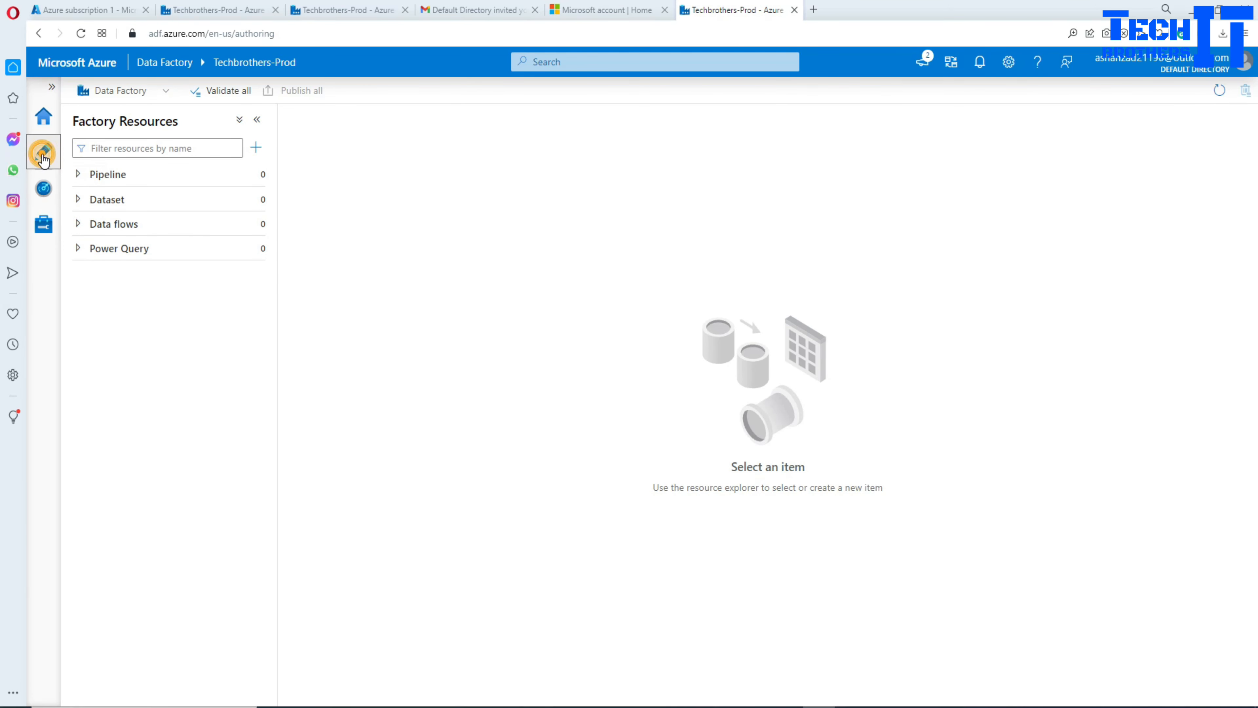
Step: Check aamirlnkservice and AzureDataLakeStorage1 under Manage > Linked services, then return to Author
{"action": "left_click", "coordinate": [47, 198]}
{"action": "left_click", "coordinate": [47, 228]}
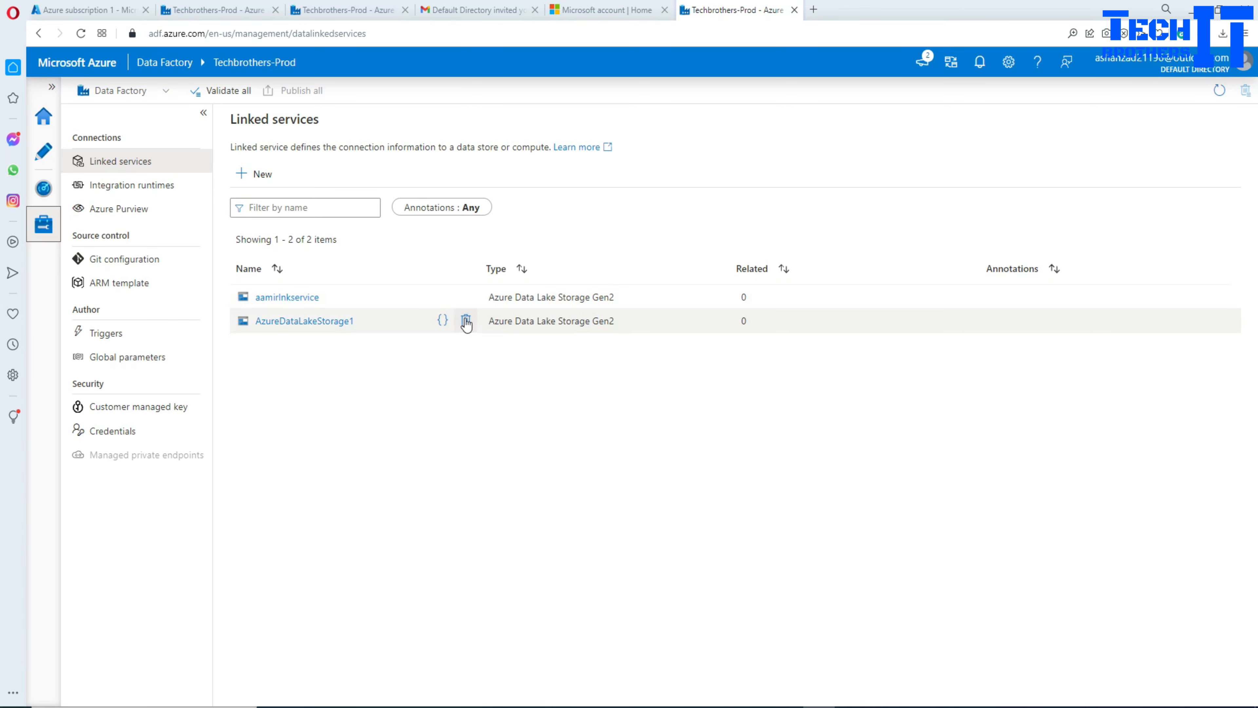
{"action": "left_click", "coordinate": [44, 153]}
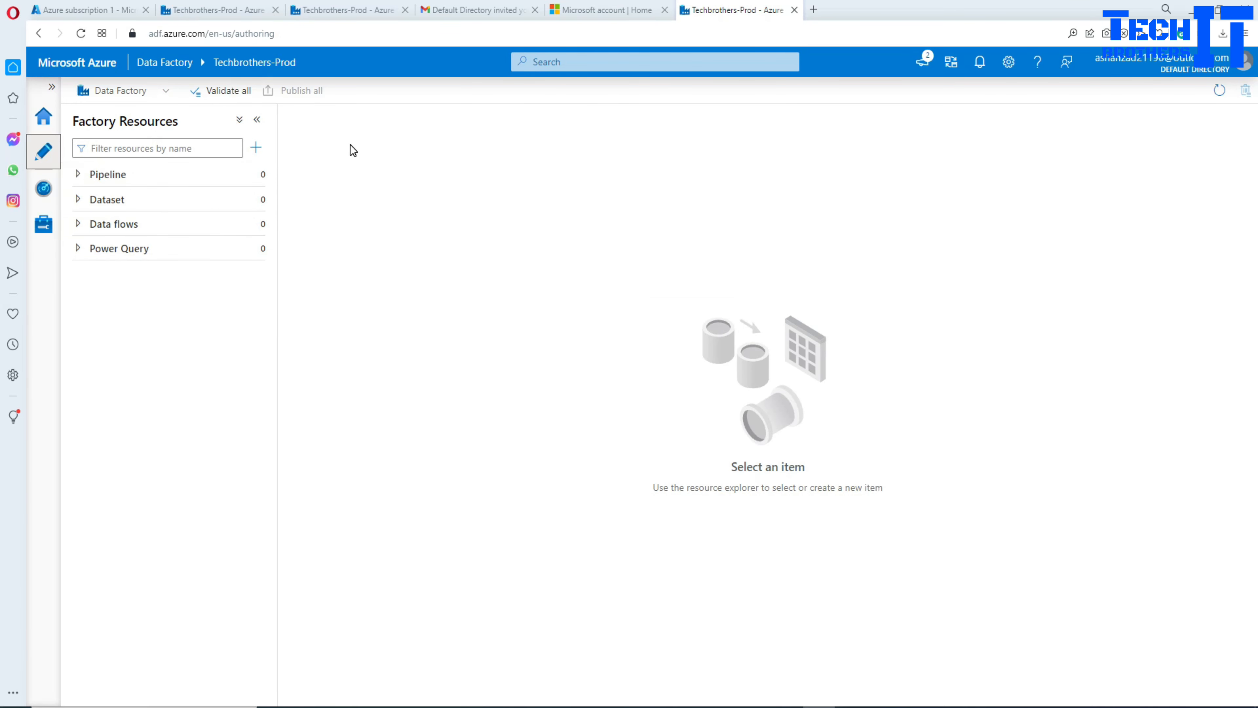
Step: Highlight adf-tb-dev's CustomRole type in the subscription's Roles list
{"action": "left_click", "coordinate": [87, 10]}
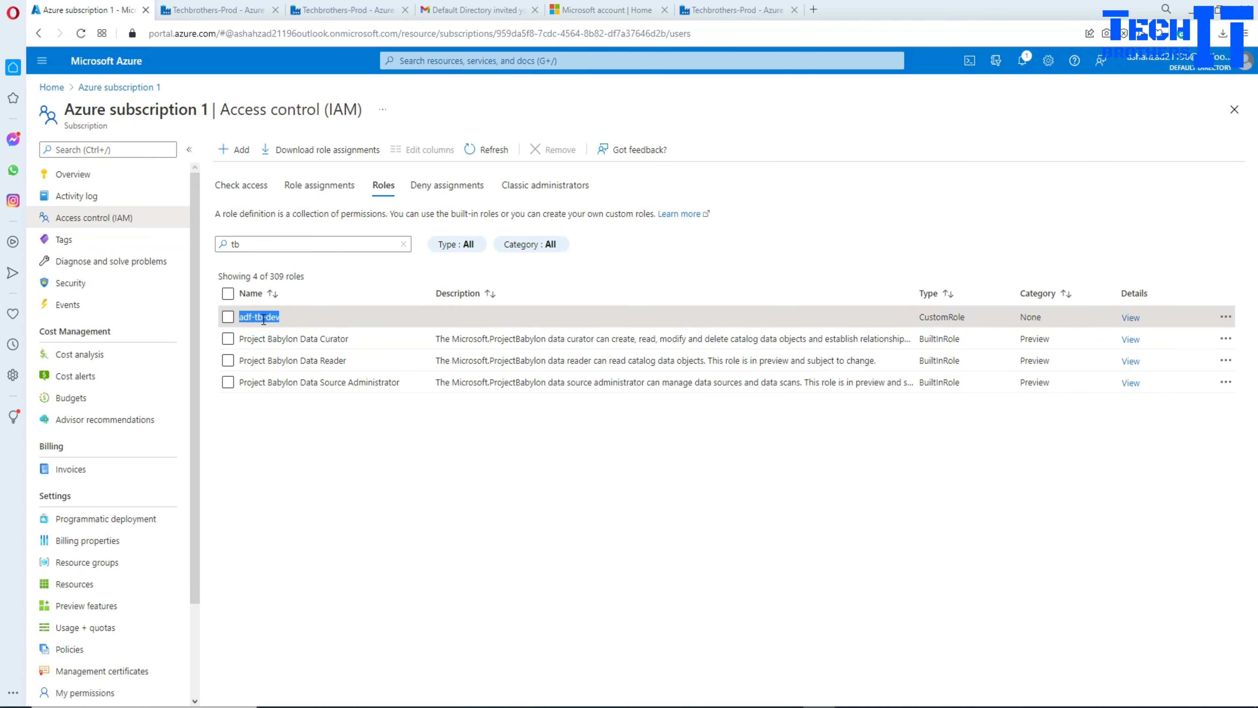
{"action": "left_click", "coordinate": [327, 426]}
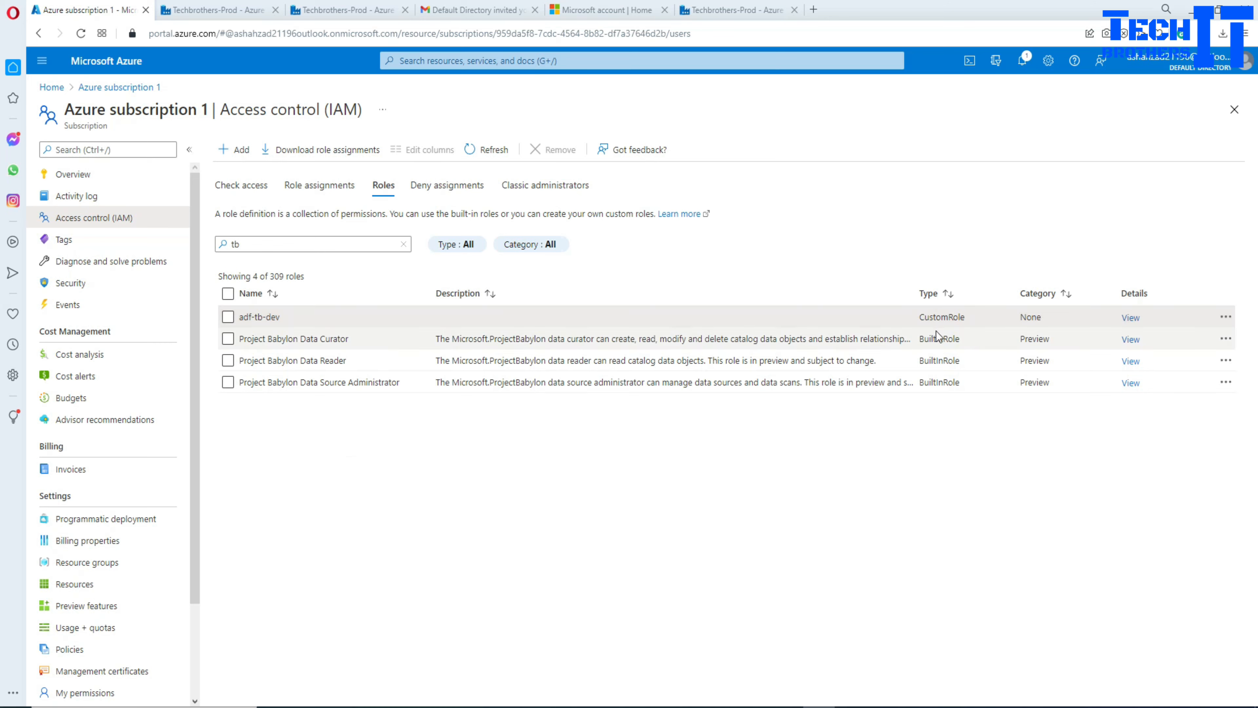
{"action": "left_click_drag", "start_coordinate": [967, 315], "coordinate": [918, 317]}
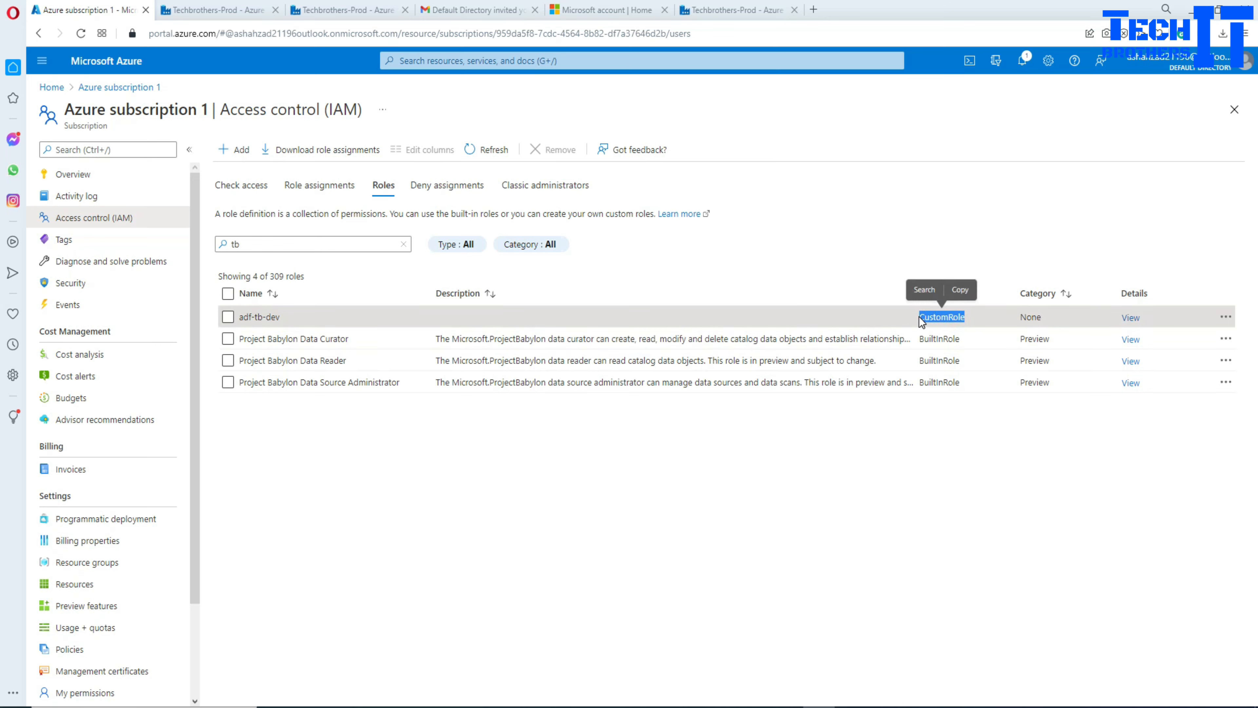